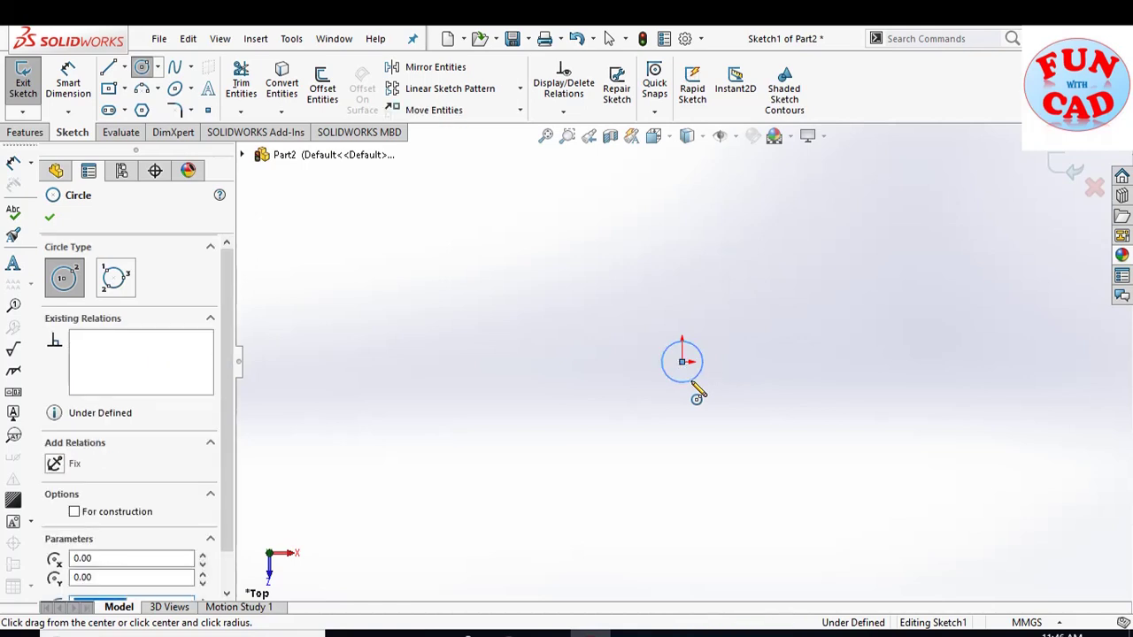
- Dimension the circle at the origin with a 10 mm diameter and finish the sketch
{"action": "left_click", "coordinate": [69, 82]}
{"action": "key", "text": "Escape"}
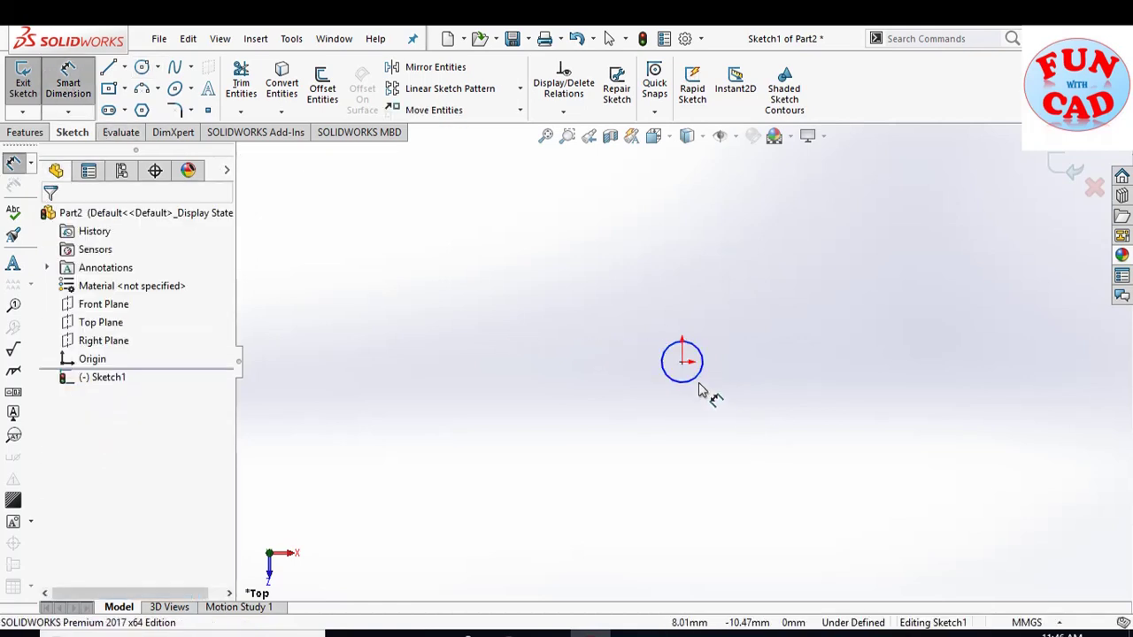
{"action": "left_click", "coordinate": [704, 385]}
{"action": "left_click", "coordinate": [795, 363]}
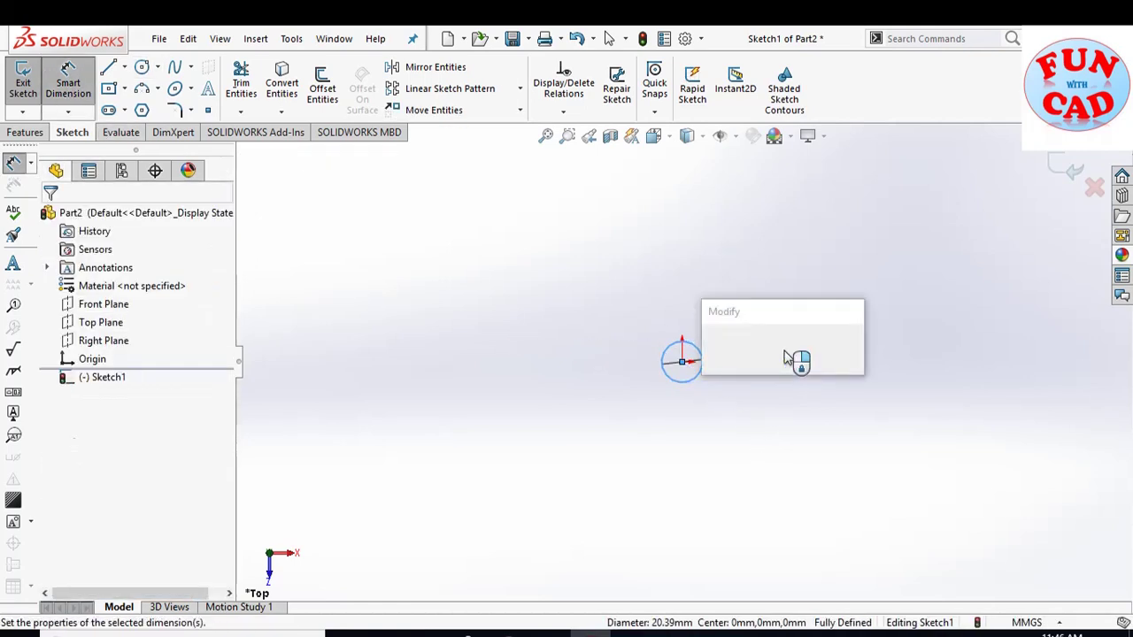
{"action": "type", "text": "10"}
{"action": "key", "text": "Return"}
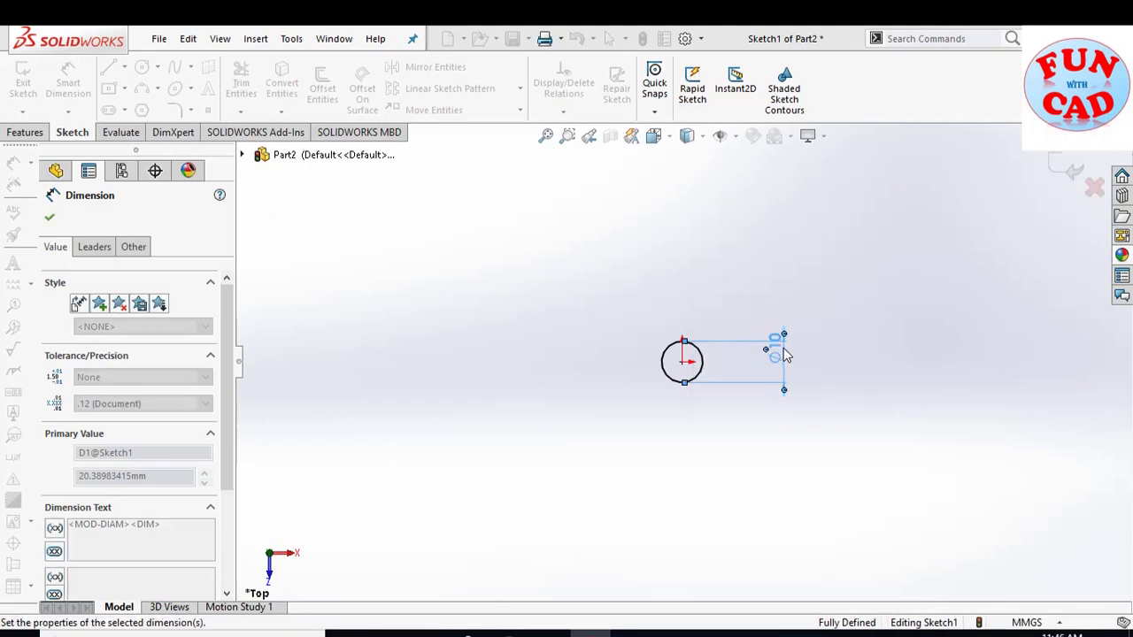
{"action": "left_click", "coordinate": [1067, 168]}
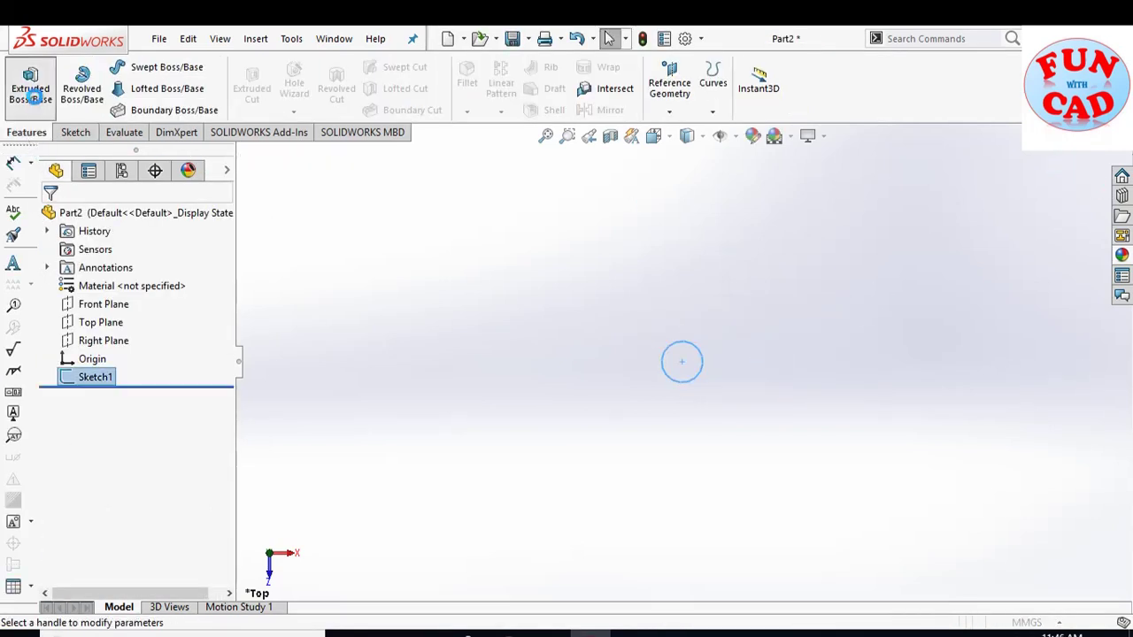
- Extrude the circle sketch as a blind boss with a depth of 3 mm
{"action": "left_click", "coordinate": [32, 93]}
{"action": "type", "text": "3"}
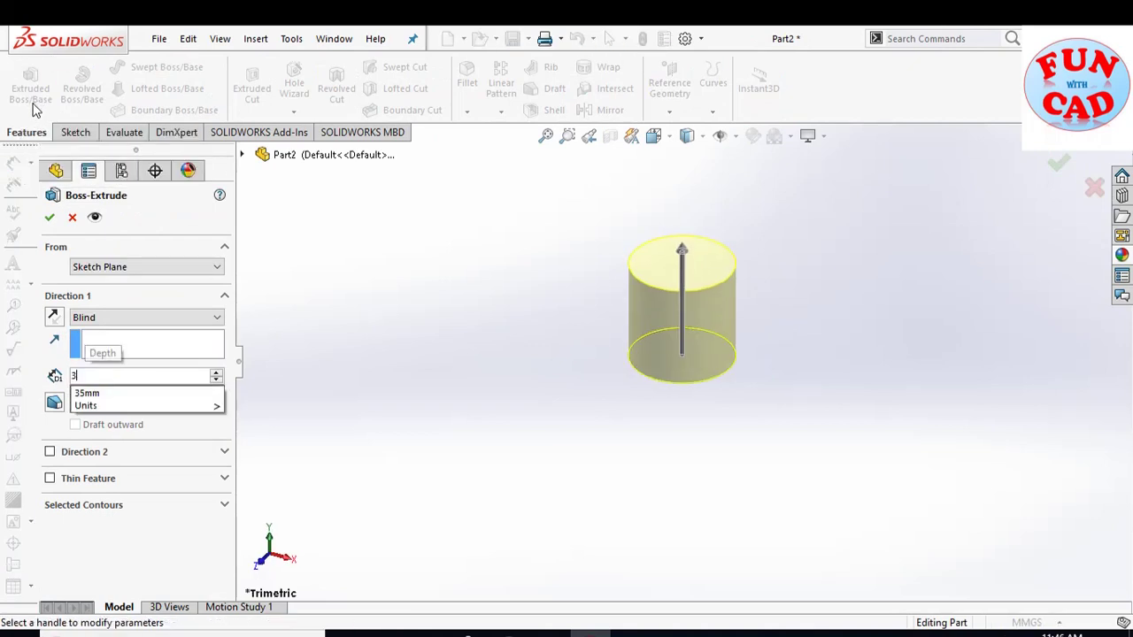
{"action": "key", "text": "Return"}
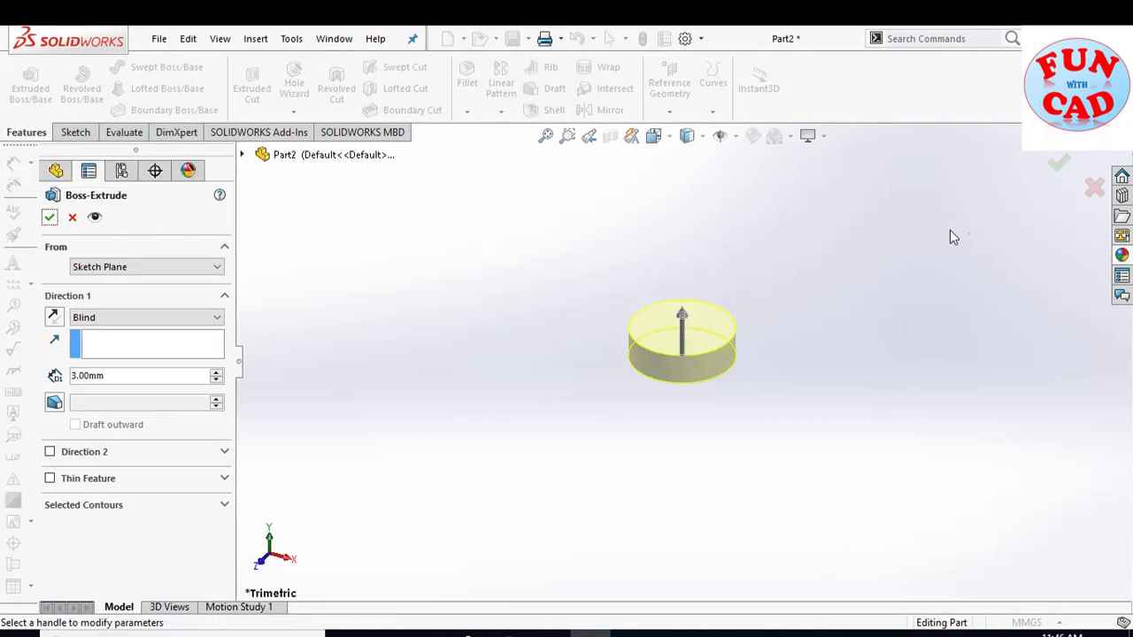
{"action": "left_click", "coordinate": [1061, 163]}
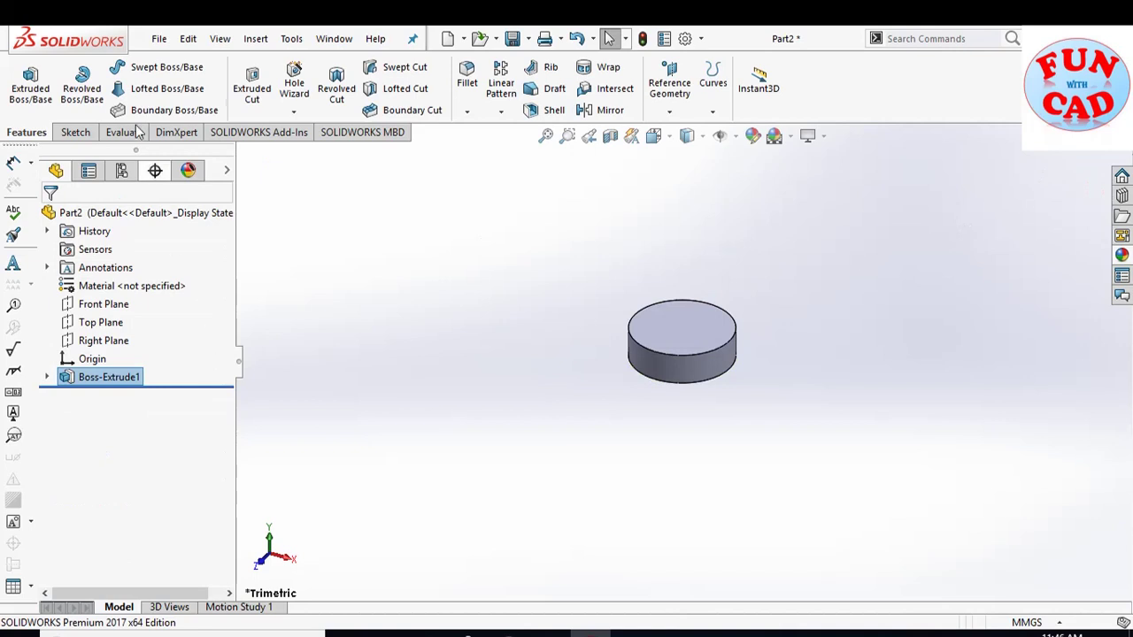
- On the disc's flat face, sketch a horizontal straight slot ending at the origin, about 10.8 mm between centres and 3 mm wide
{"action": "left_click", "coordinate": [75, 132]}
{"action": "left_click", "coordinate": [702, 314]}
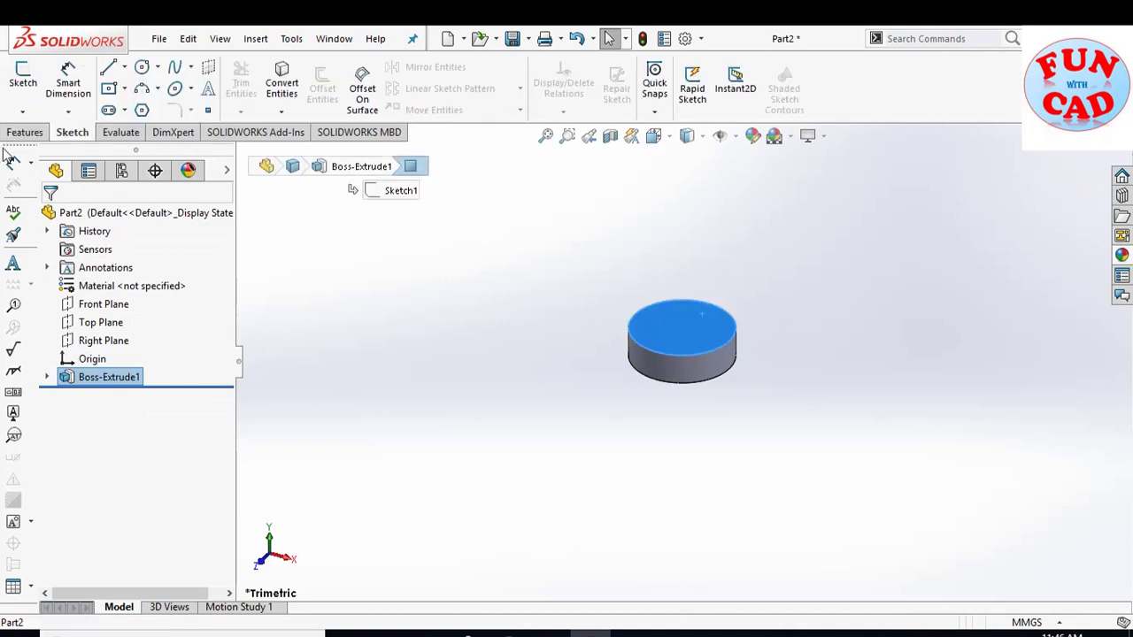
{"action": "left_click", "coordinate": [22, 84]}
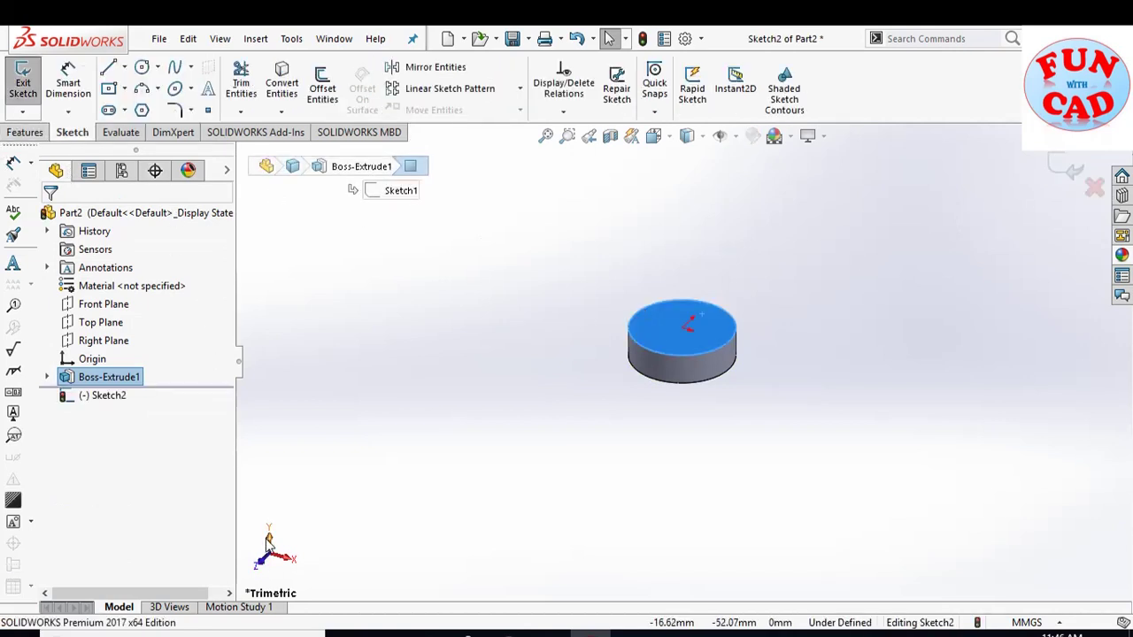
{"action": "left_click", "coordinate": [109, 109]}
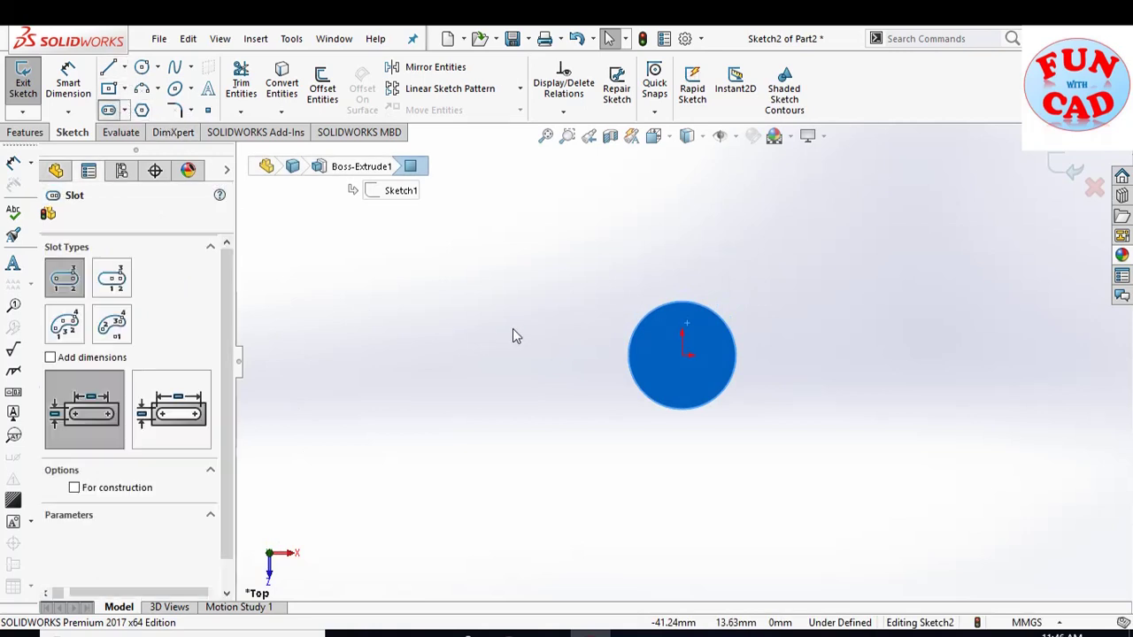
{"action": "left_click", "coordinate": [567, 356]}
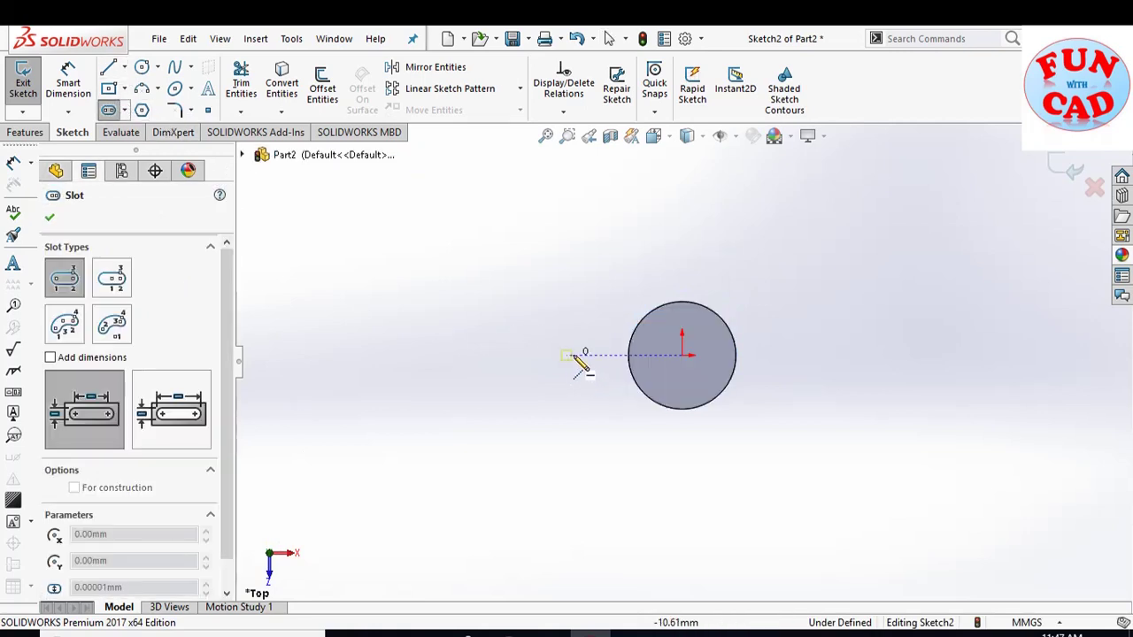
{"action": "left_click", "coordinate": [681, 355]}
{"action": "left_click", "coordinate": [706, 339]}
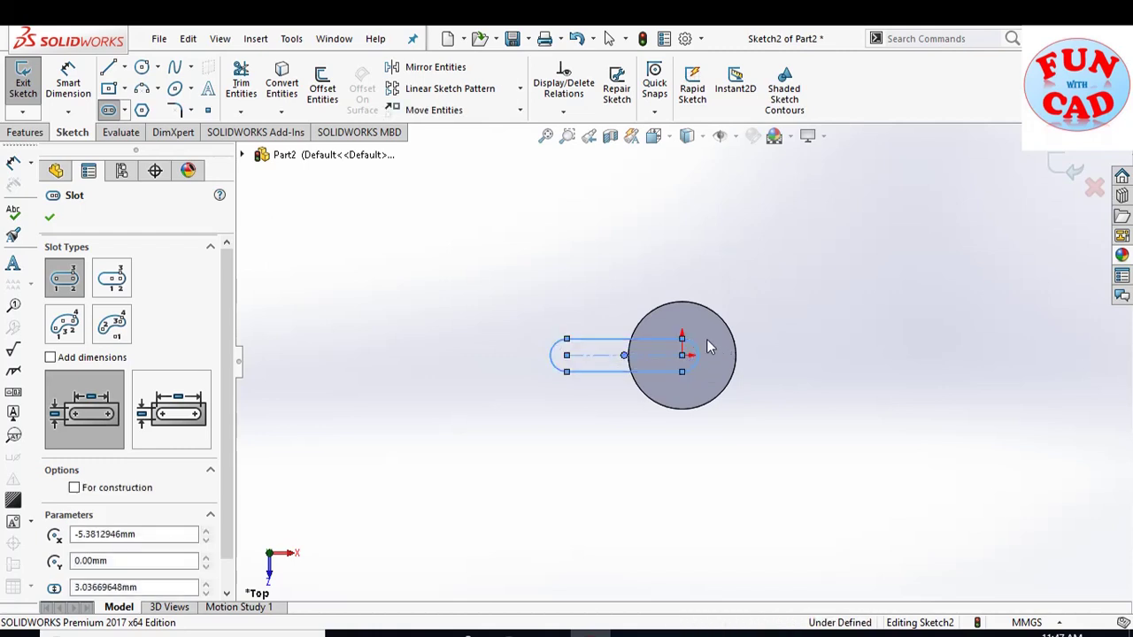
{"action": "key", "text": "Escape"}
- Dimension the slot with a 10 mm centre-to-centre length and a 3 mm end radius, and finish the sketch
{"action": "left_click", "coordinate": [71, 86]}
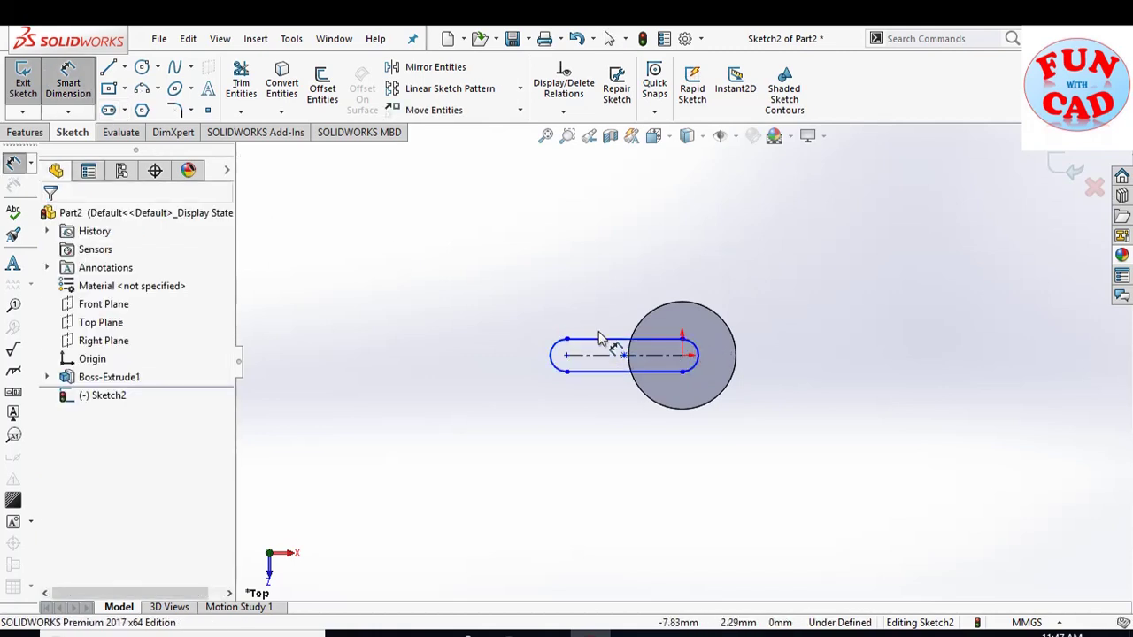
{"action": "left_click", "coordinate": [614, 358]}
{"action": "left_click", "coordinate": [612, 302]}
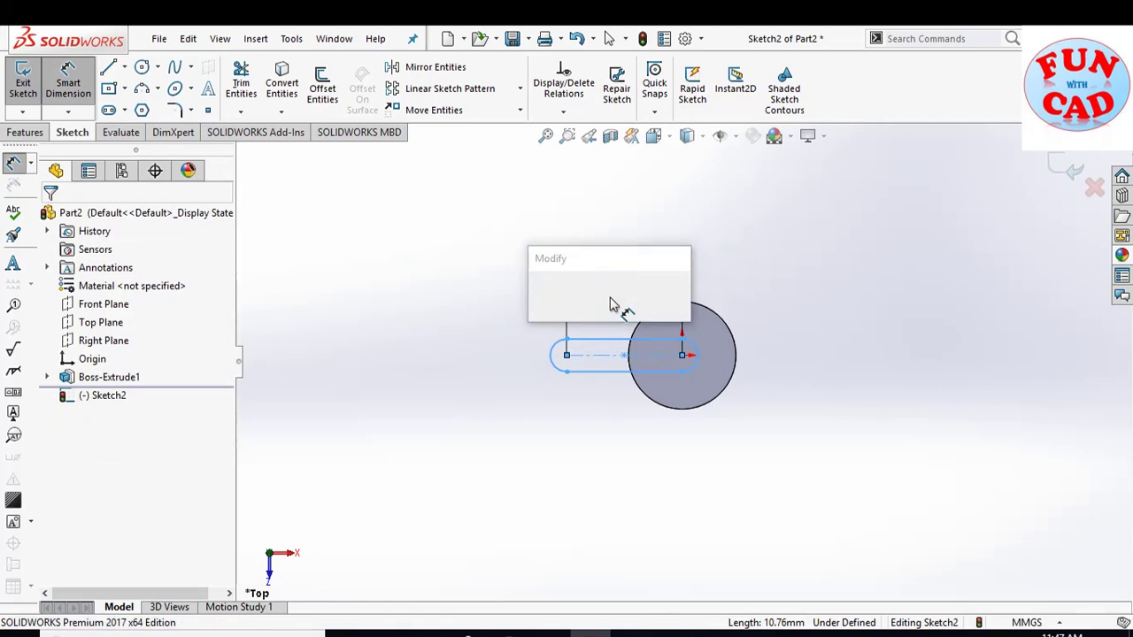
{"action": "type", "text": "10"}
{"action": "key", "text": "Return"}
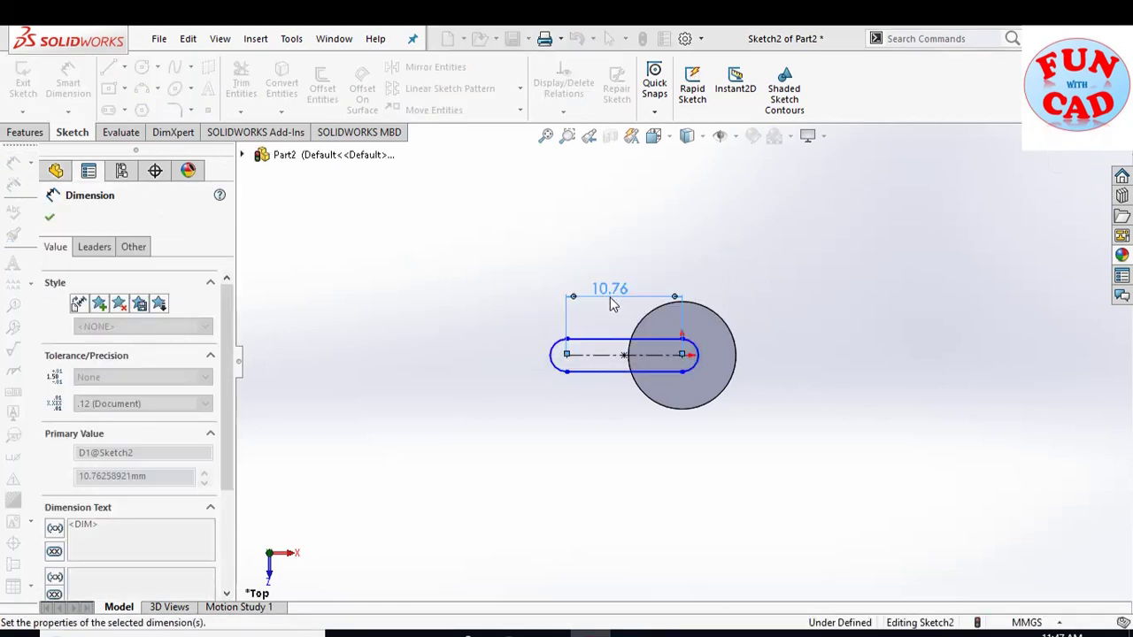
{"action": "left_click", "coordinate": [561, 361]}
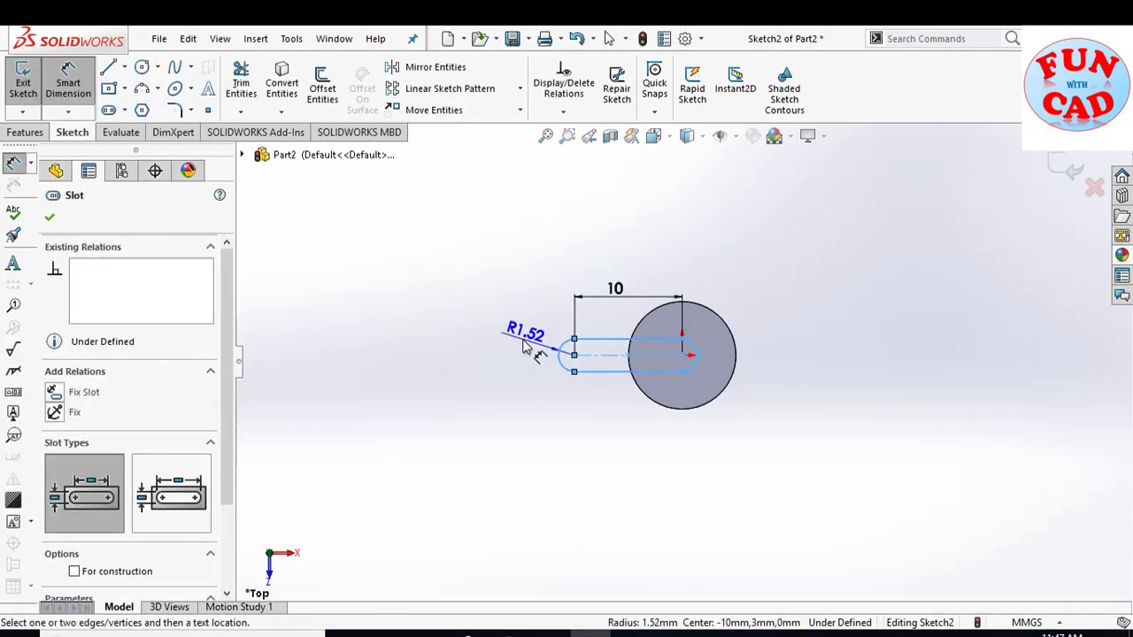
{"action": "left_click", "coordinate": [522, 347]}
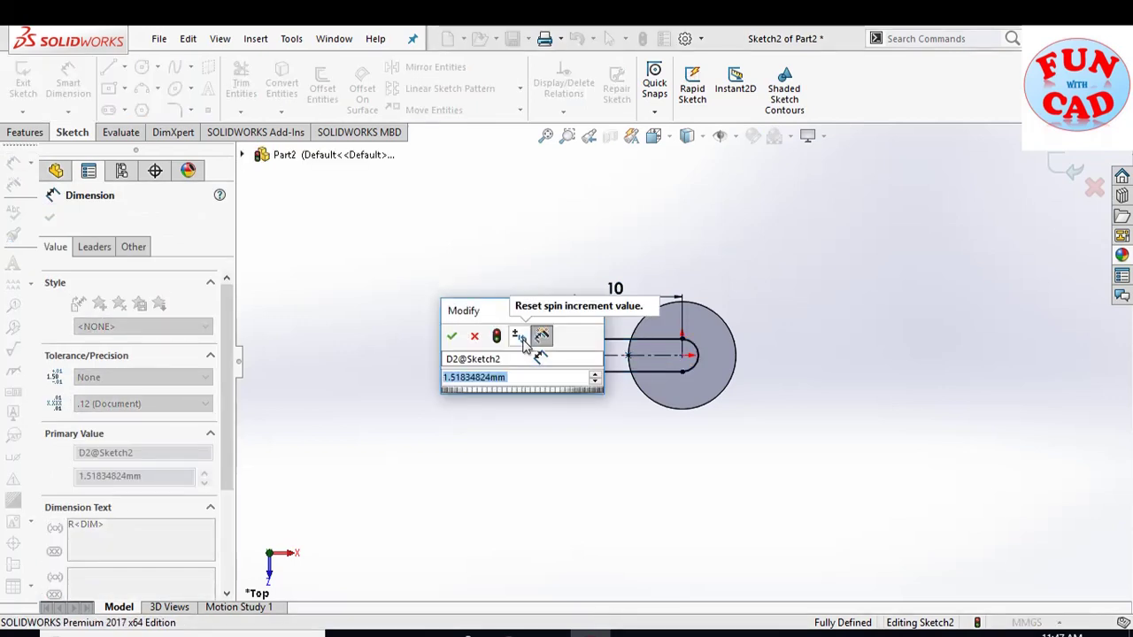
{"action": "type", "text": "3"}
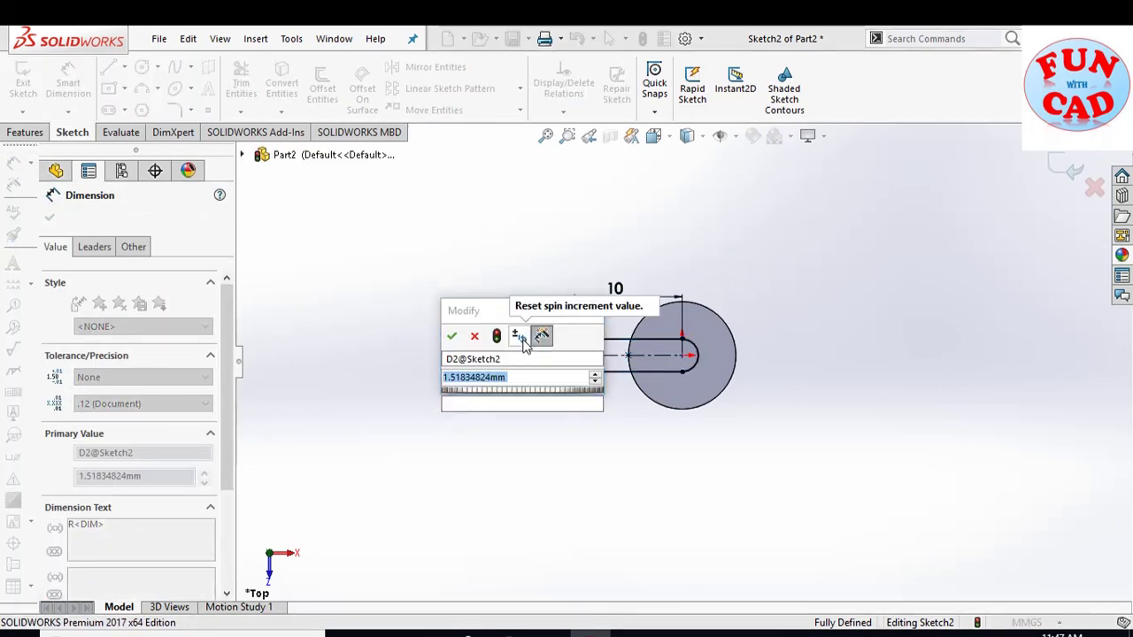
{"action": "key", "text": "Return"}
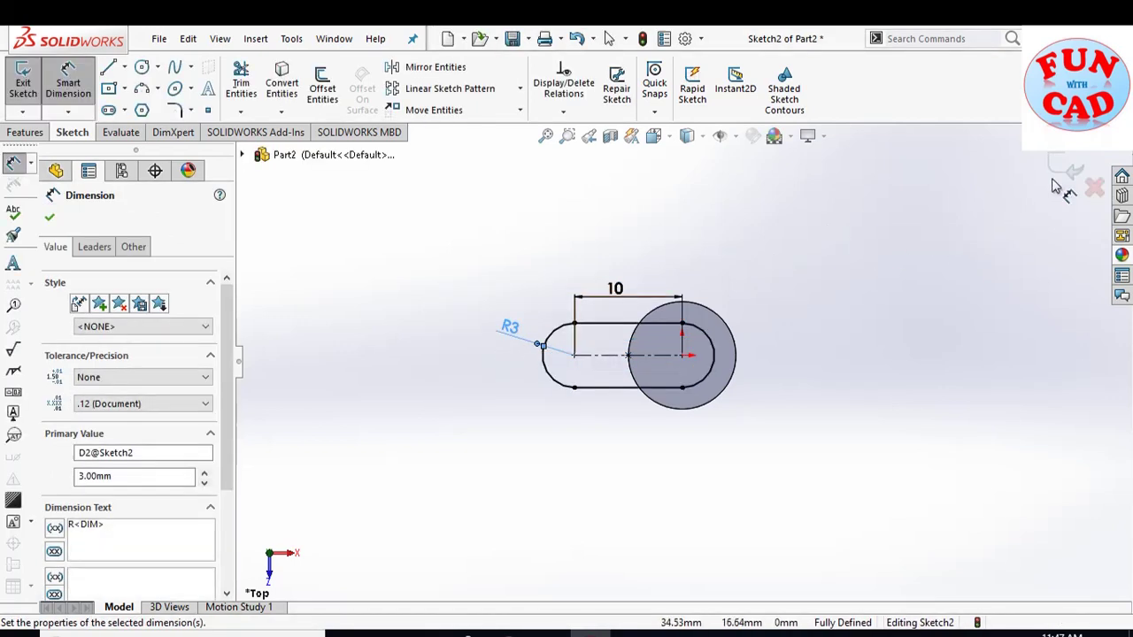
{"action": "left_click", "coordinate": [1069, 170]}
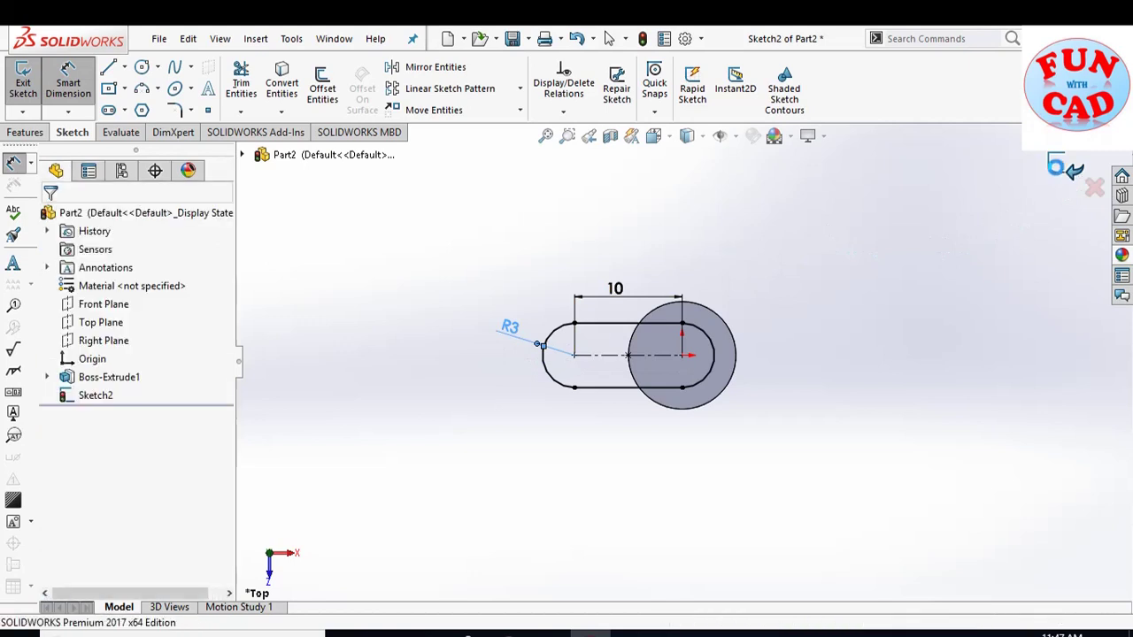
- Extrude the slot sketch 2 mm as a blind boss merged with the disc
{"action": "left_click", "coordinate": [24, 132]}
{"action": "left_click", "coordinate": [30, 89]}
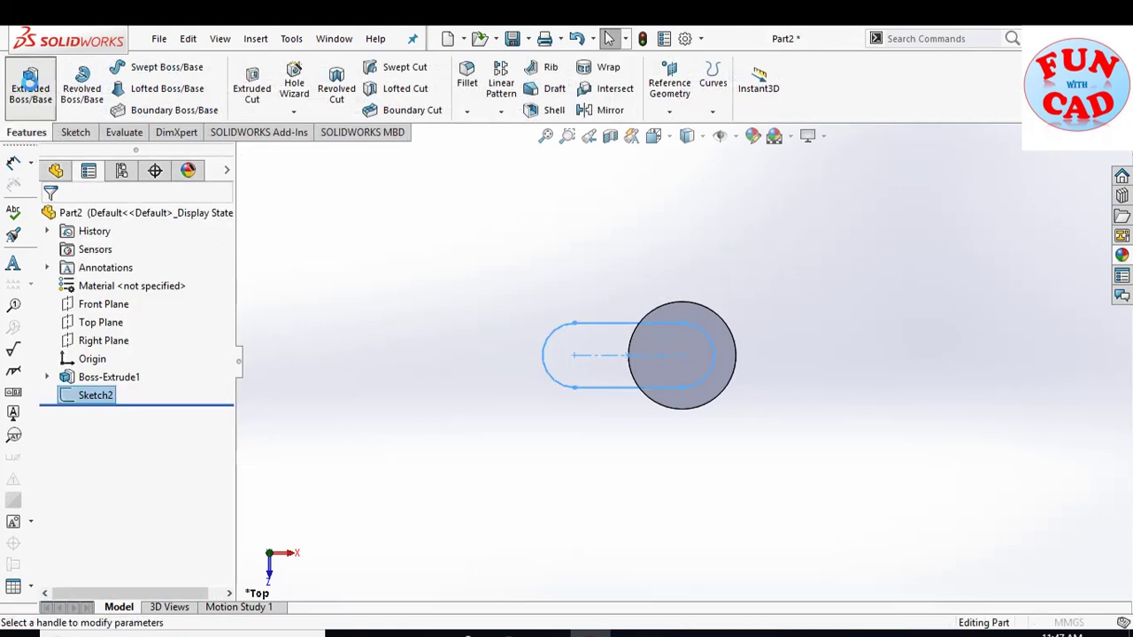
{"action": "scroll", "coordinate": [78, 373], "scroll_direction": "down", "scroll_amount": 1}
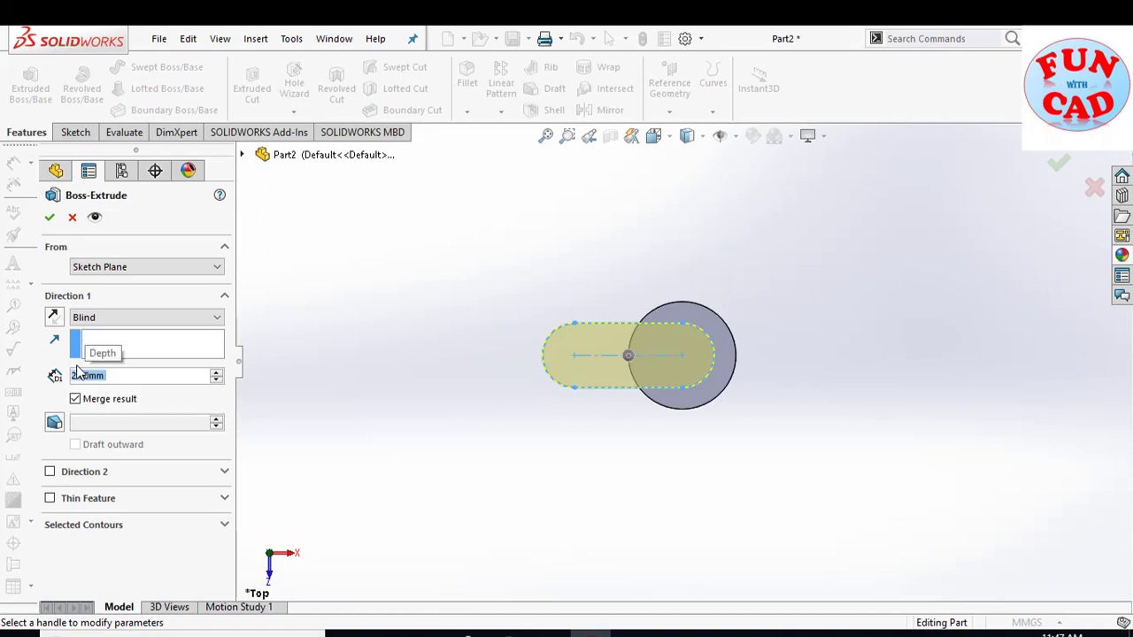
{"action": "left_click", "coordinate": [50, 218]}
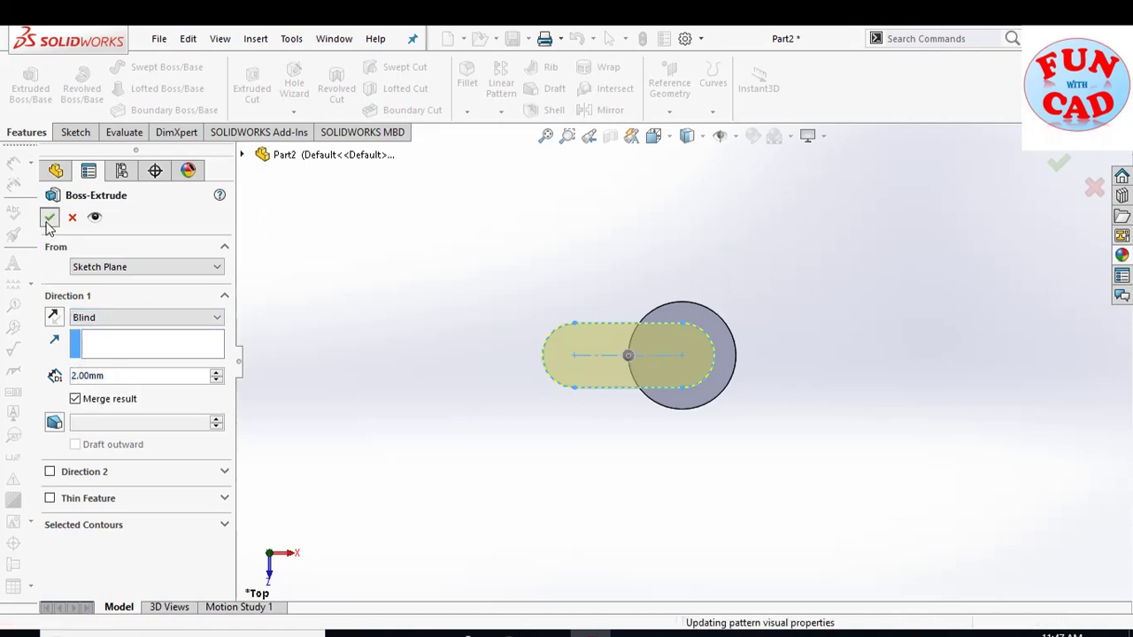
- On the slotted arm's face, sketch a circle of about 3.1 mm radius centred on the arm's free rounded end
{"action": "left_click", "coordinate": [74, 133]}
{"action": "left_click", "coordinate": [29, 92]}
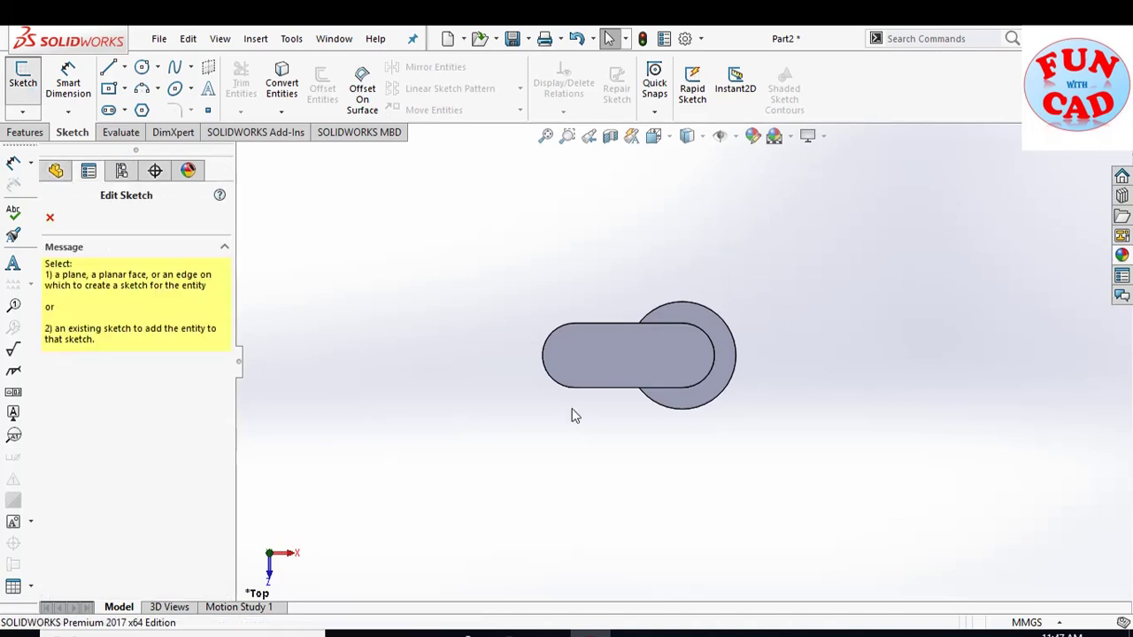
{"action": "left_click", "coordinate": [586, 362]}
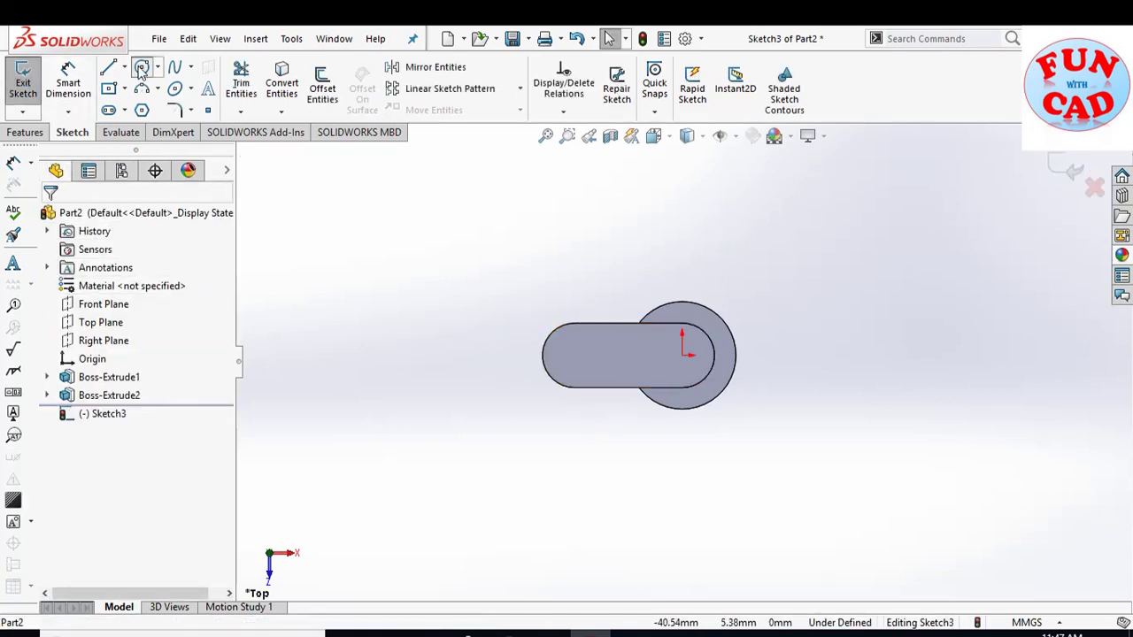
{"action": "left_click", "coordinate": [142, 69]}
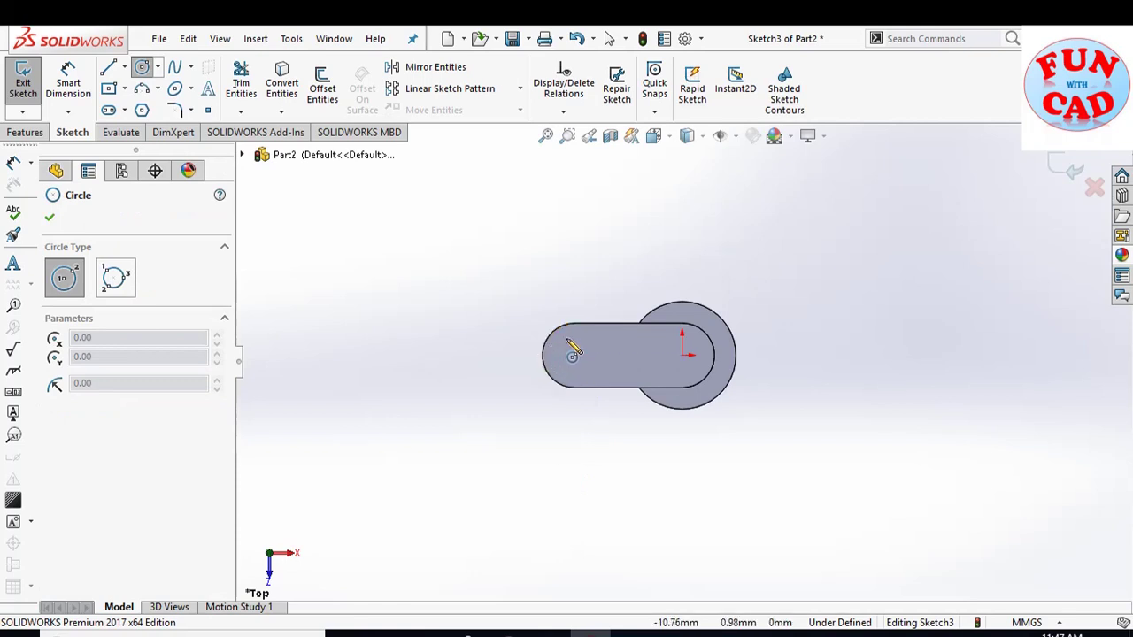
{"action": "left_click", "coordinate": [574, 355]}
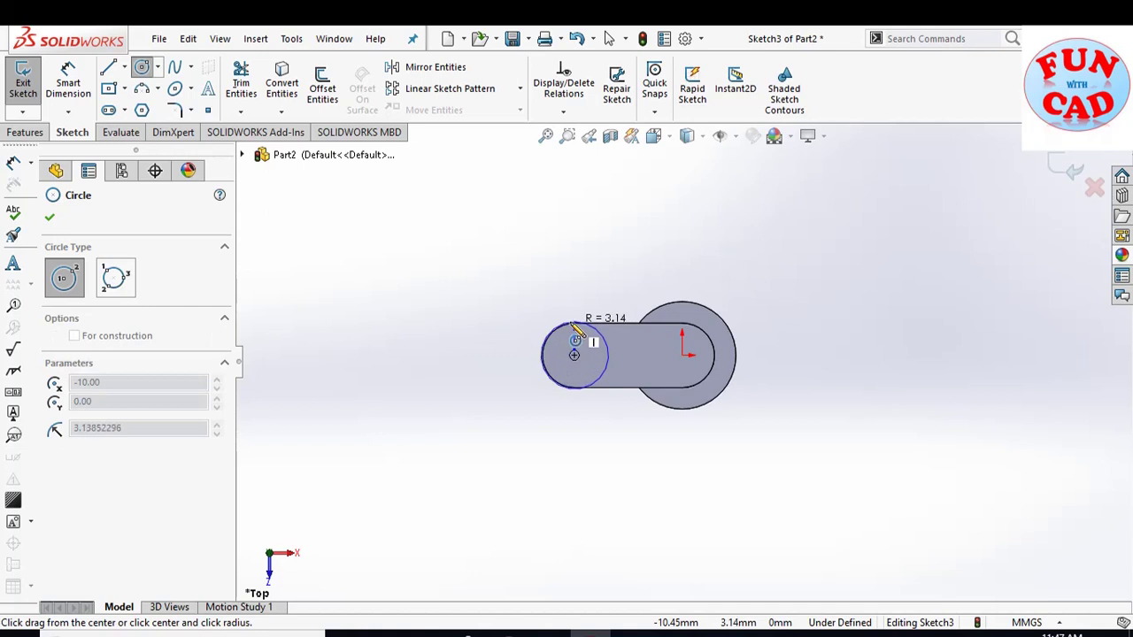
{"action": "left_click", "coordinate": [573, 324]}
{"action": "key", "text": "Escape"}
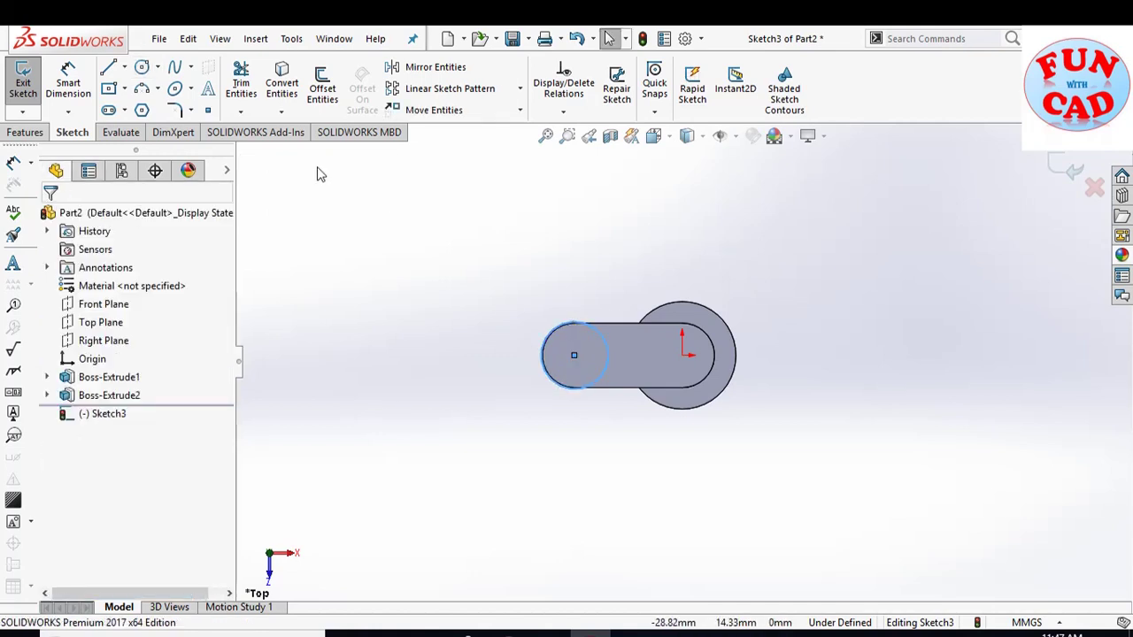
- Dimension the circle at the arm's end with a 6 mm diameter and finish the sketch
{"action": "left_click", "coordinate": [78, 81]}
{"action": "left_click", "coordinate": [604, 341]}
{"action": "left_click", "coordinate": [609, 295]}
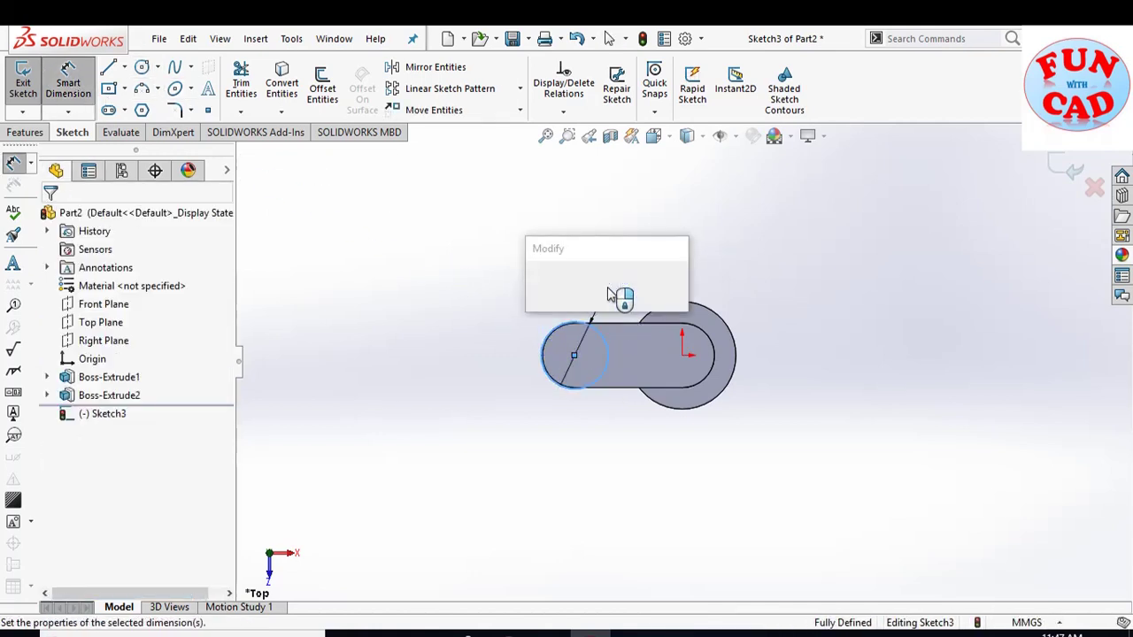
{"action": "key", "text": "Return"}
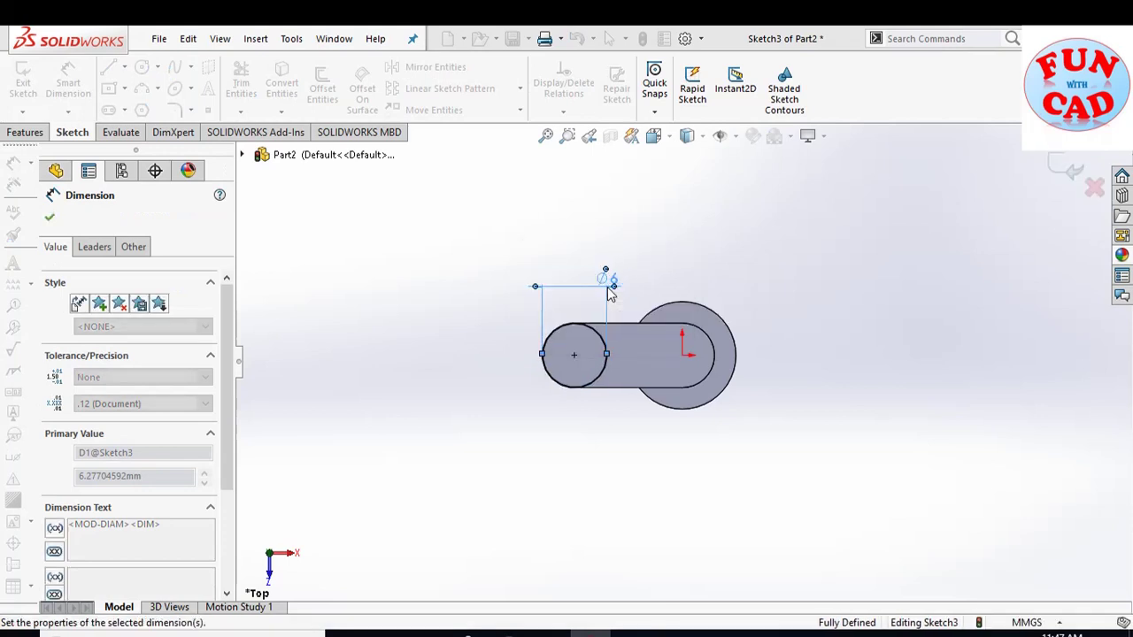
{"action": "key", "text": "Escape"}
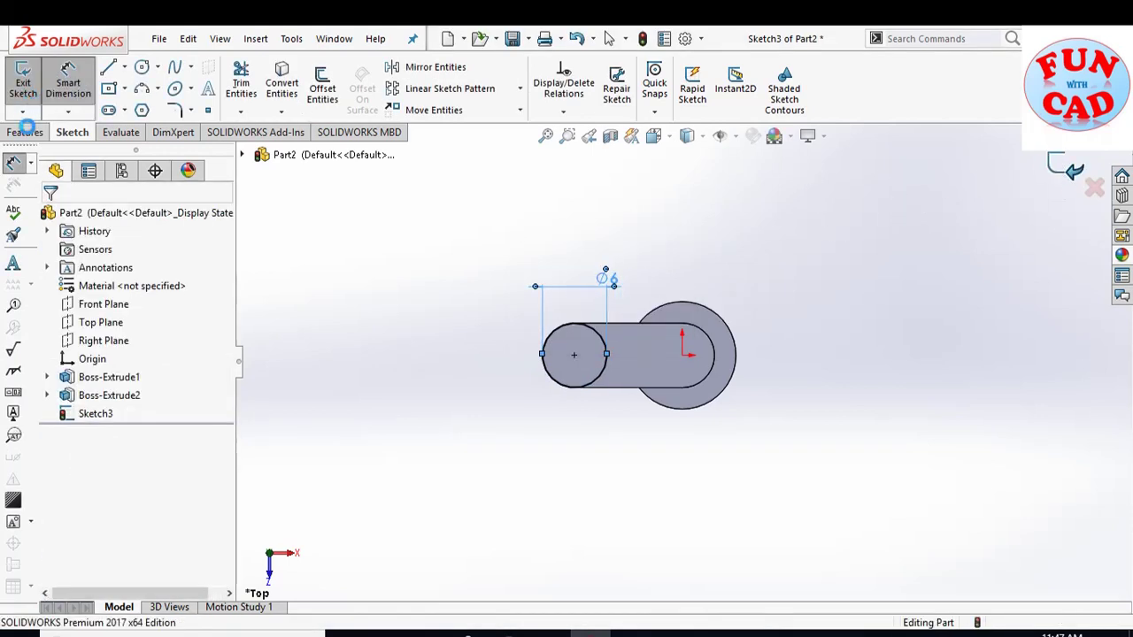
- Extrude the 6 mm circle 5 mm as a blind boss merged with the arm
{"action": "left_click", "coordinate": [30, 82]}
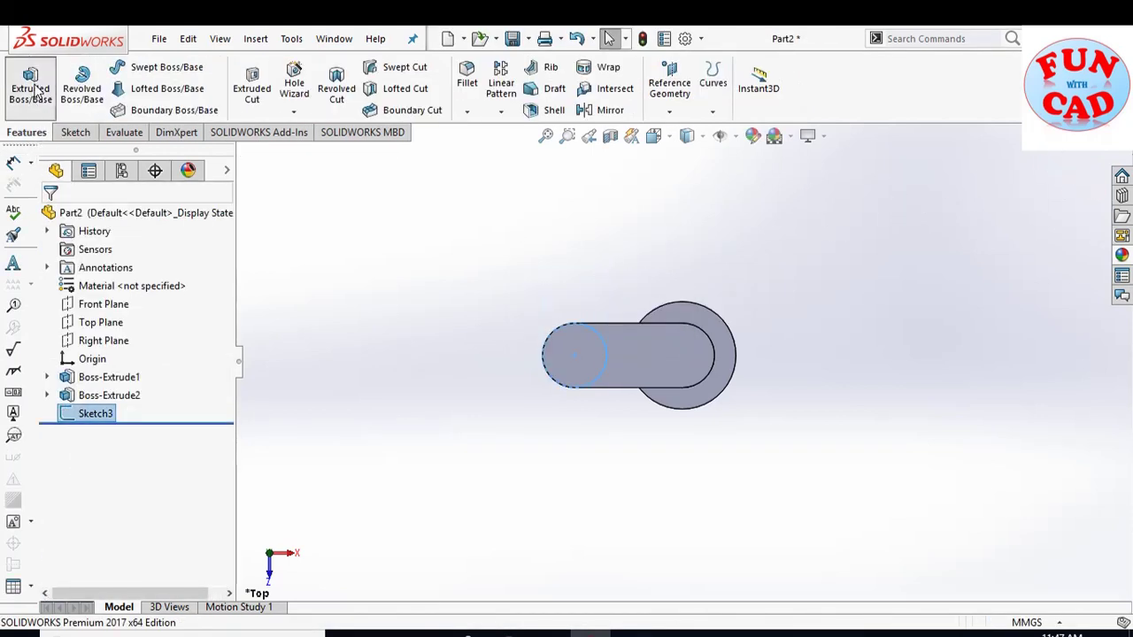
{"action": "type", "text": "5"}
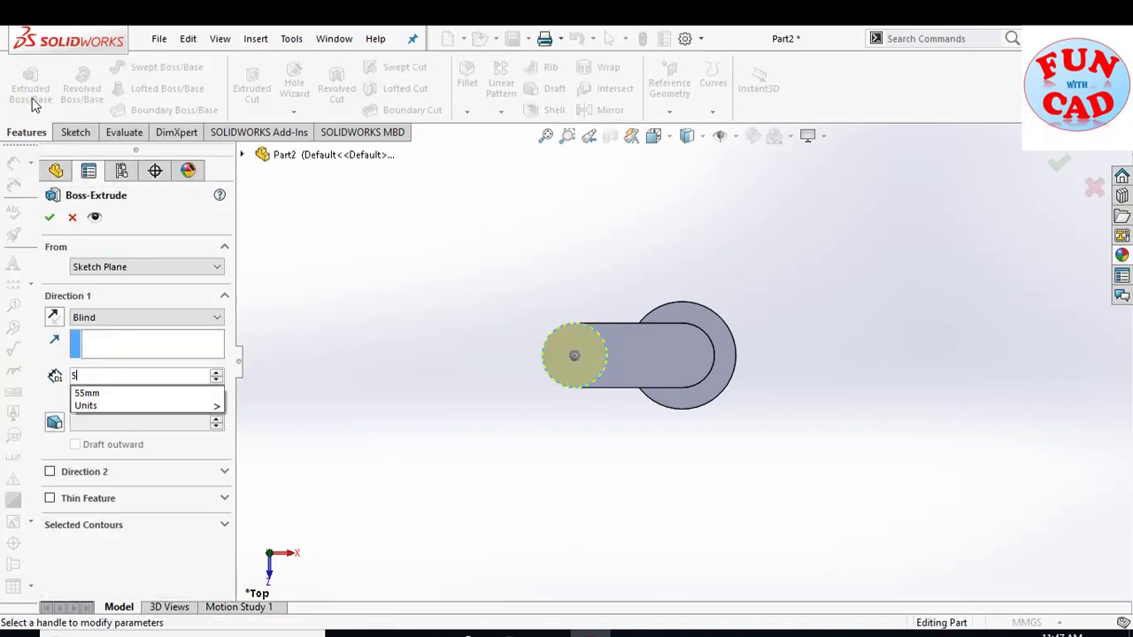
{"action": "key", "text": "Return"}
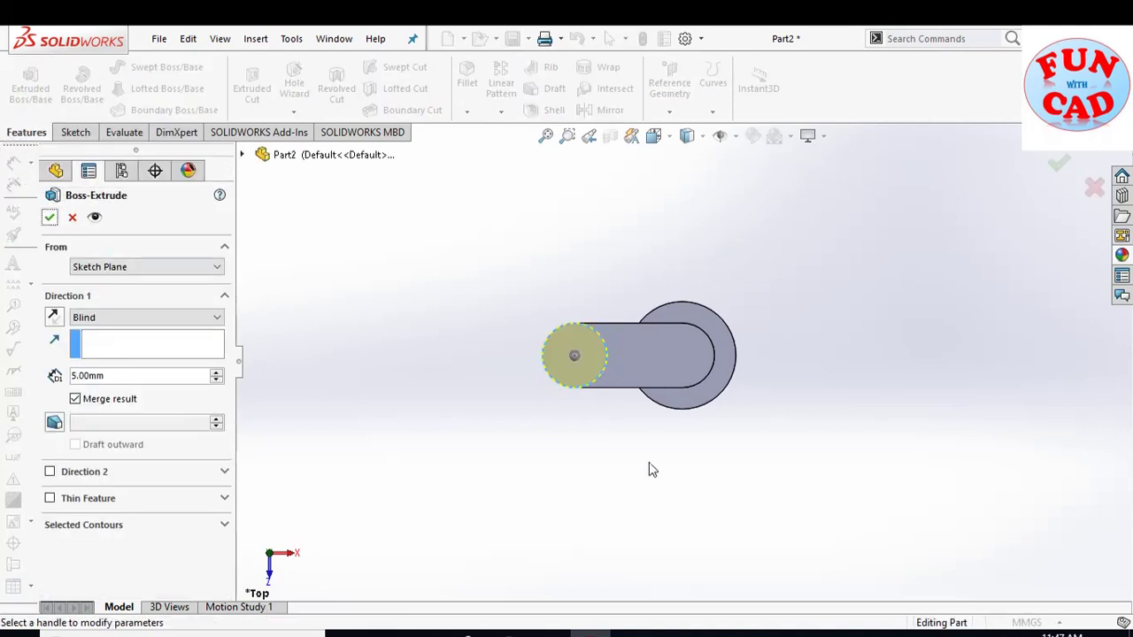
{"action": "left_click", "coordinate": [50, 218]}
{"action": "middle_click_drag", "start_coordinate": [652, 475], "coordinate": [645, 330]}
{"action": "scroll", "coordinate": [646, 330], "scroll_direction": "up", "scroll_amount": 2}
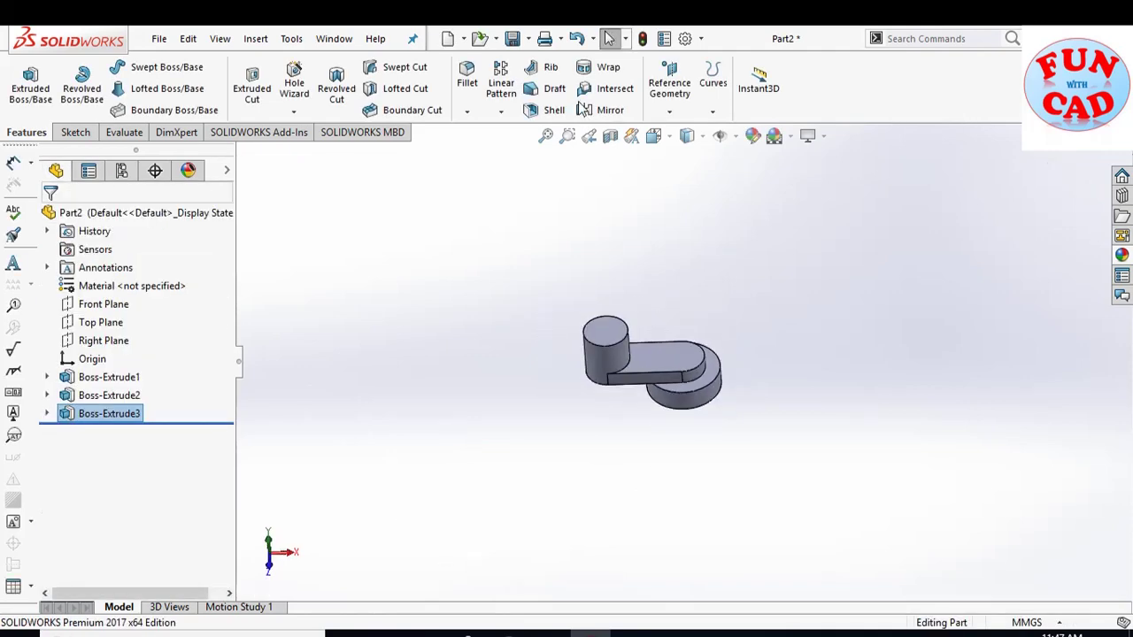
- Save the crank part under the file name SWITCH
{"action": "left_click", "coordinate": [513, 38]}
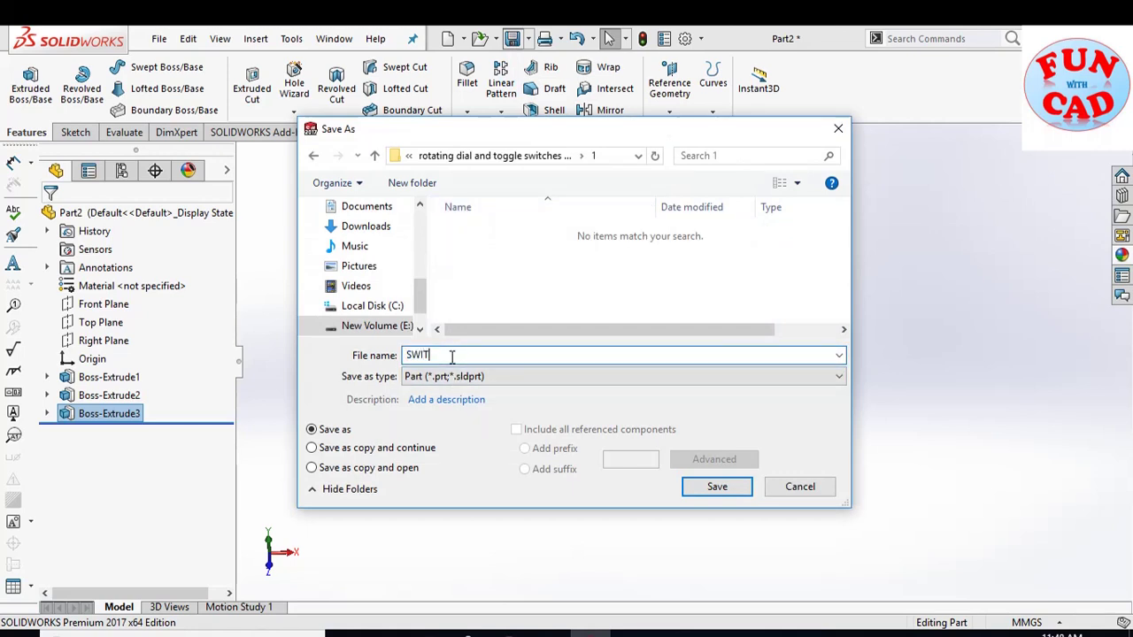
{"action": "left_click", "coordinate": [716, 486]}
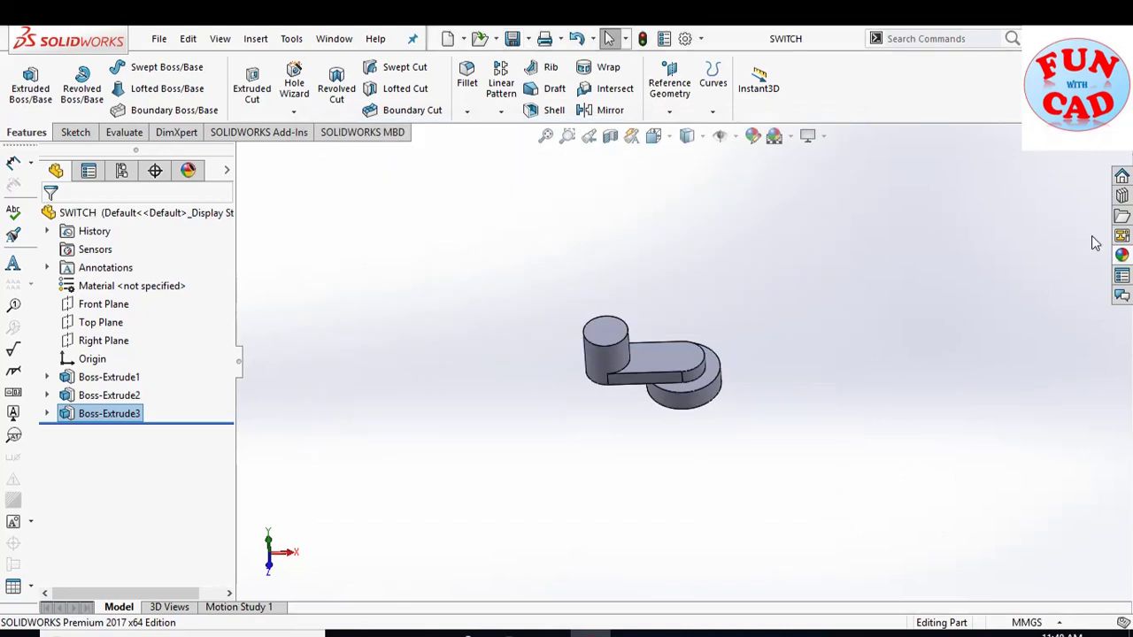
- Create a new part document and set its unit system to MMGS
{"action": "left_click", "coordinate": [448, 39]}
{"action": "left_click", "coordinate": [645, 554]}
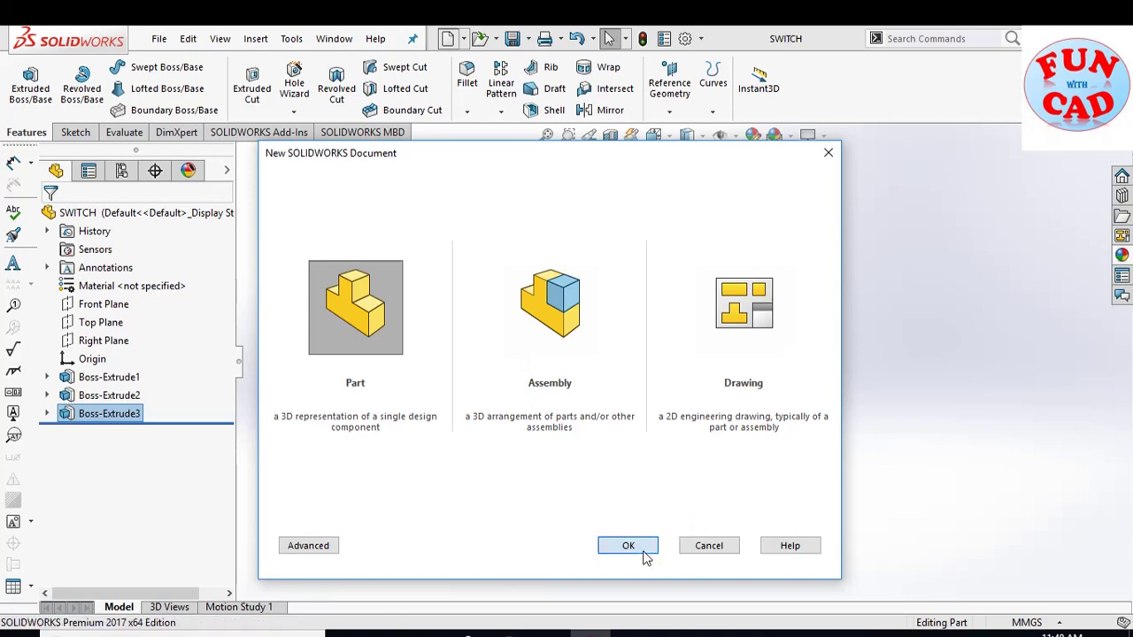
{"action": "left_click", "coordinate": [1040, 622]}
{"action": "left_click", "coordinate": [1025, 554]}
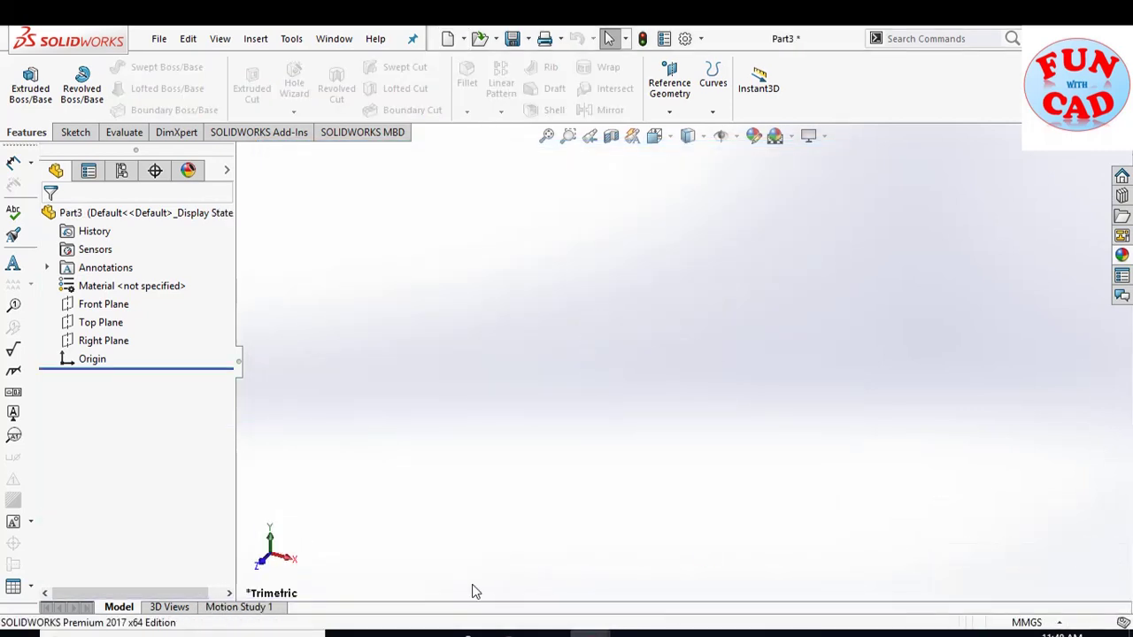
- On the Top Plane, sketch a circle of about 67 mm diameter centred on the origin
{"action": "left_click", "coordinate": [96, 323]}
{"action": "left_click", "coordinate": [102, 302]}
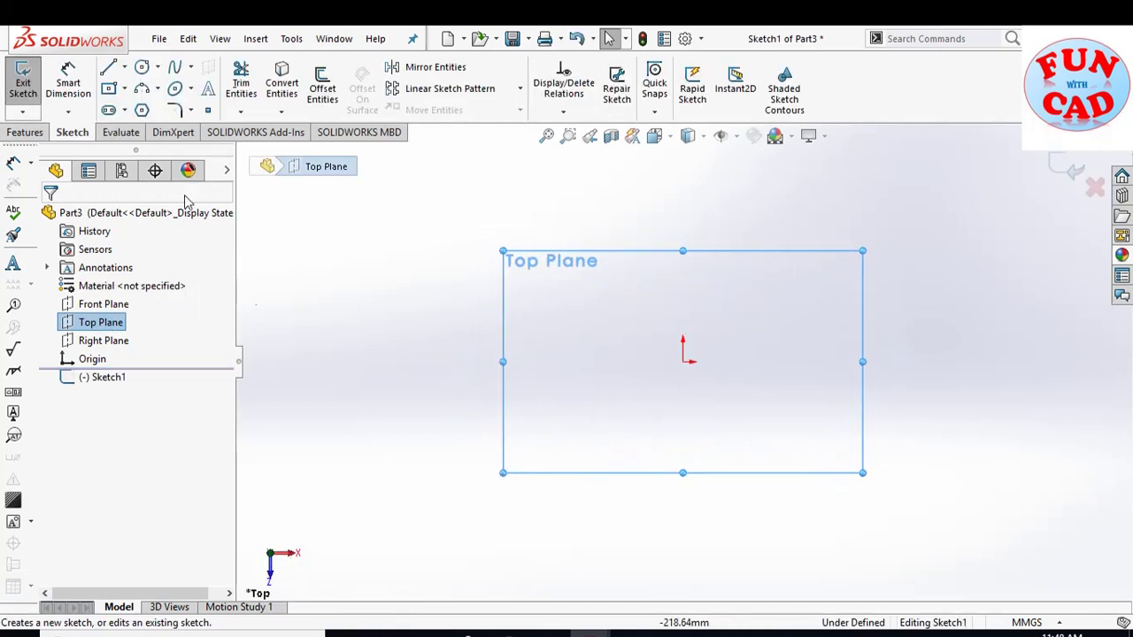
{"action": "left_click", "coordinate": [141, 68]}
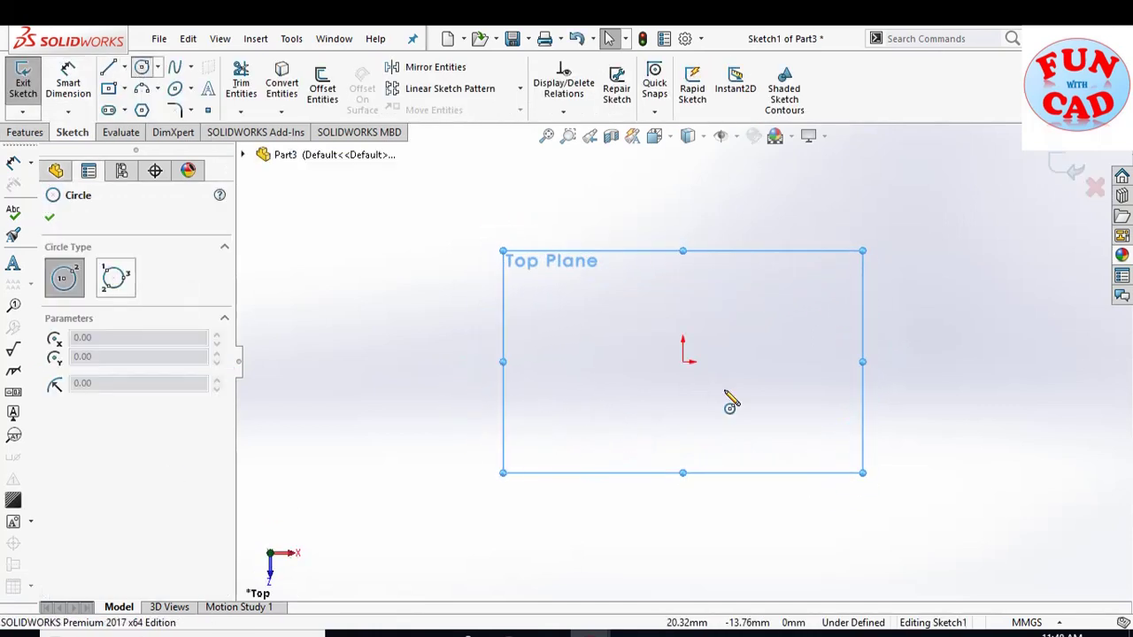
{"action": "left_click", "coordinate": [683, 363]}
{"action": "left_click", "coordinate": [743, 400]}
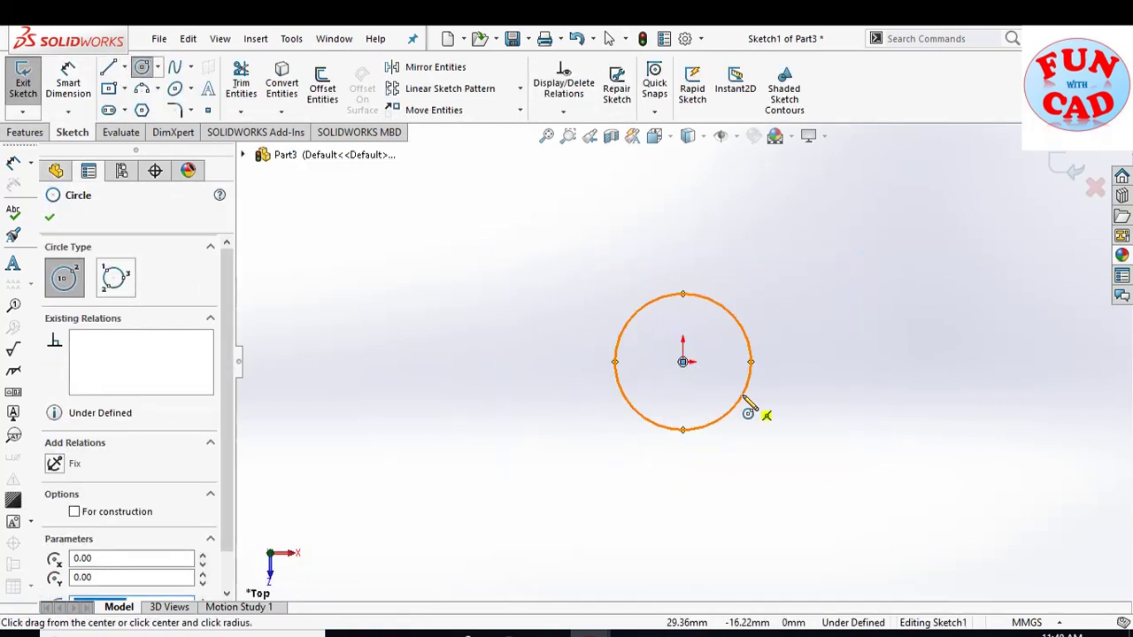
{"action": "key", "text": "Escape"}
- Dimension the origin-centred circle with a 30 mm diameter
{"action": "left_click", "coordinate": [67, 81]}
{"action": "left_click", "coordinate": [749, 341]}
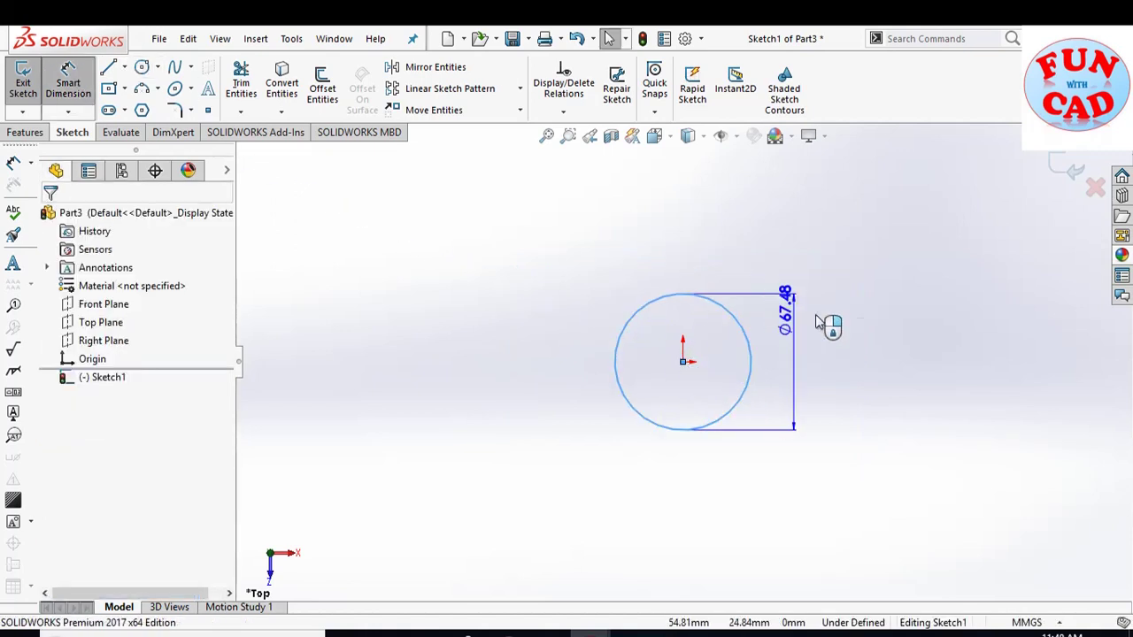
{"action": "left_click", "coordinate": [855, 335]}
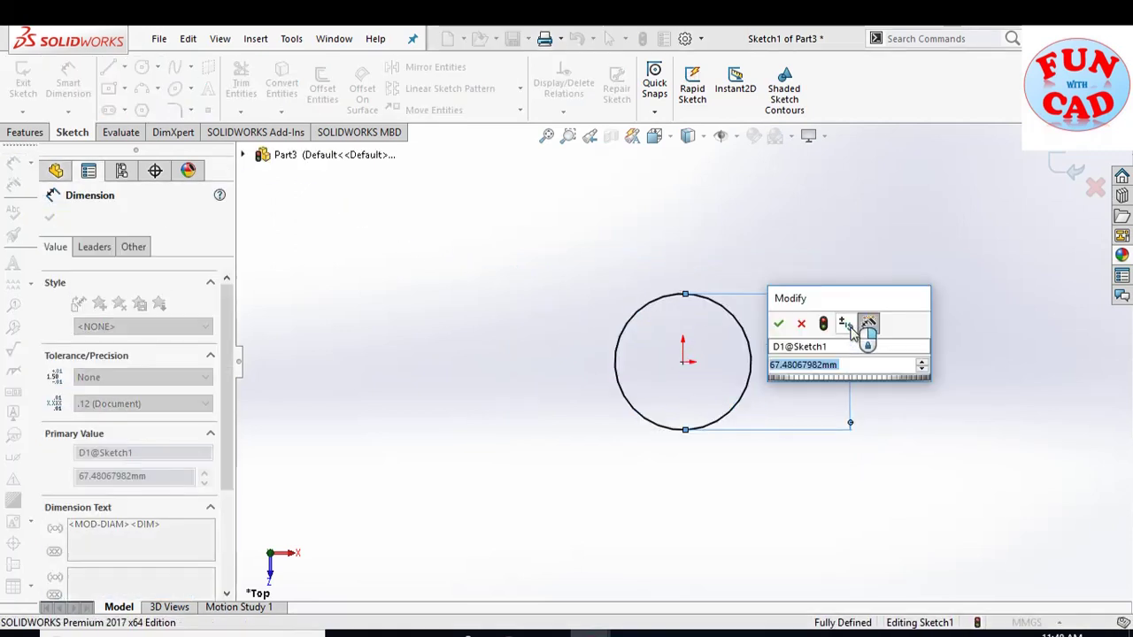
{"action": "type", "text": "30"}
{"action": "key", "text": "Return"}
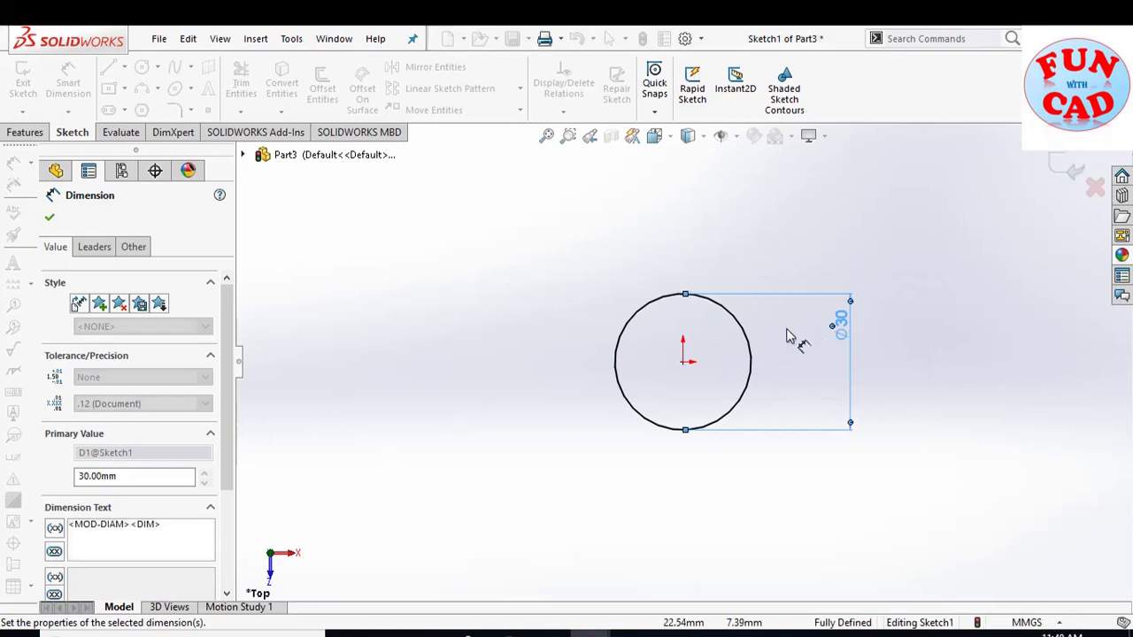
{"action": "left_click", "coordinate": [49, 218]}
- Extrude the 30 mm circle 25 mm as a blind boss
{"action": "left_click", "coordinate": [25, 132]}
{"action": "left_click", "coordinate": [30, 84]}
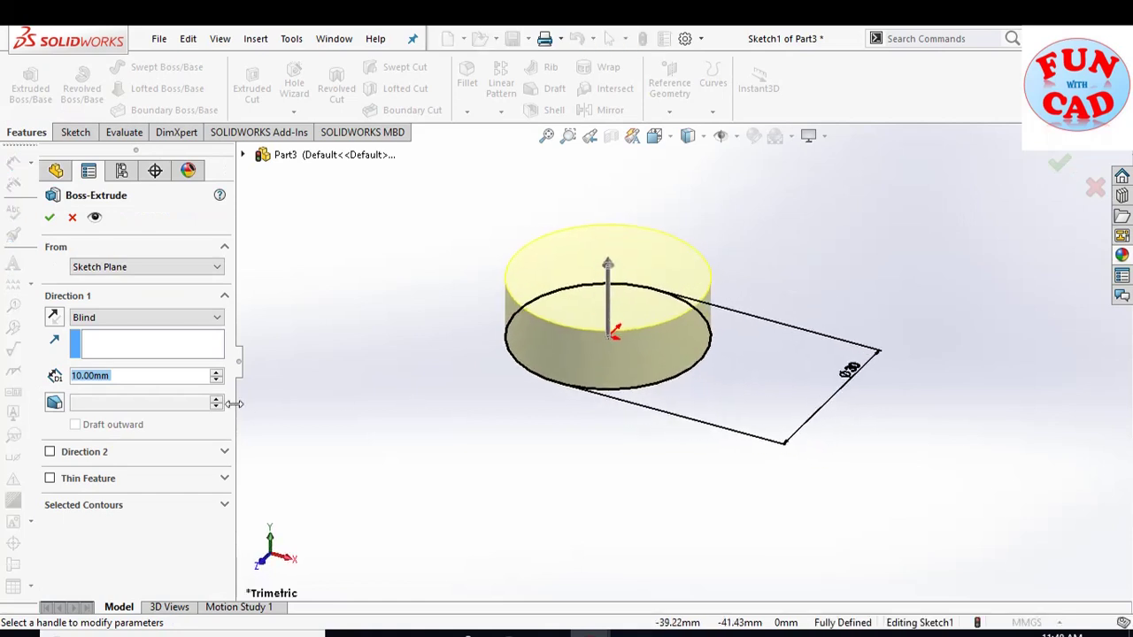
{"action": "type", "text": "25"}
{"action": "key", "text": "Return"}
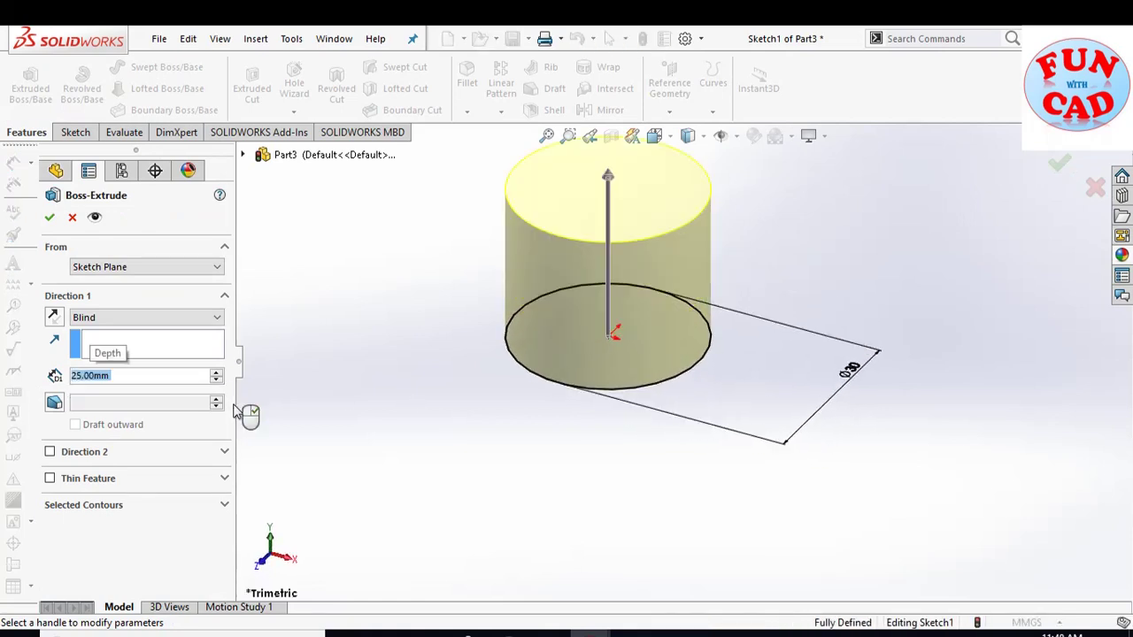
{"action": "left_click", "coordinate": [49, 219]}
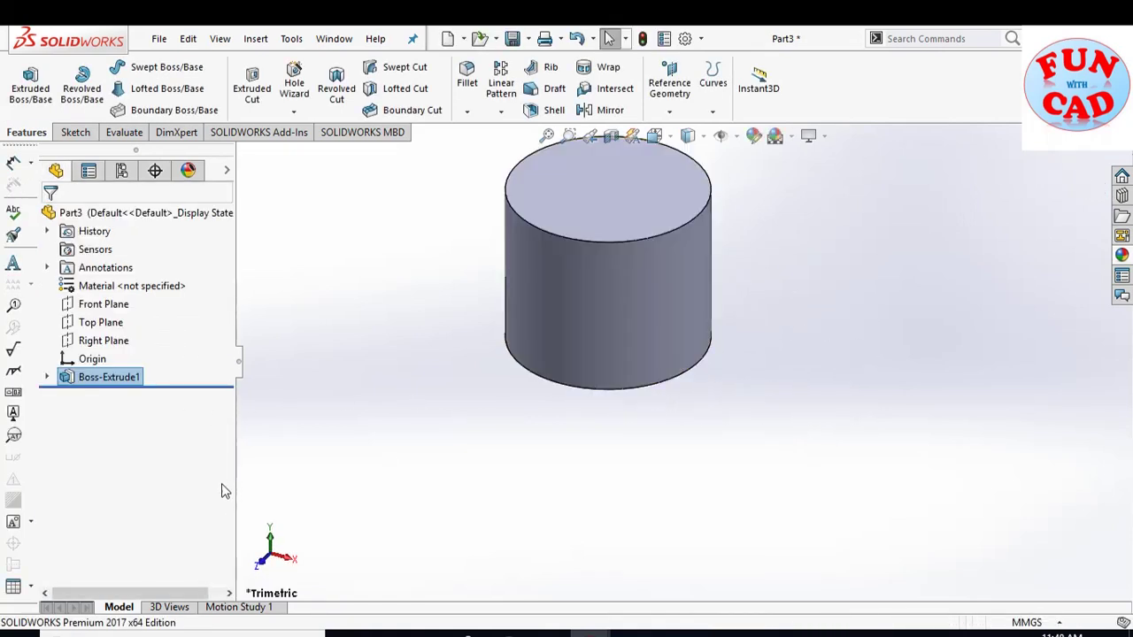
- On the Top Plane, sketch a circle of about 5.3 mm diameter level with the origin, about 30 mm away in positive X
{"action": "left_click", "coordinate": [271, 541]}
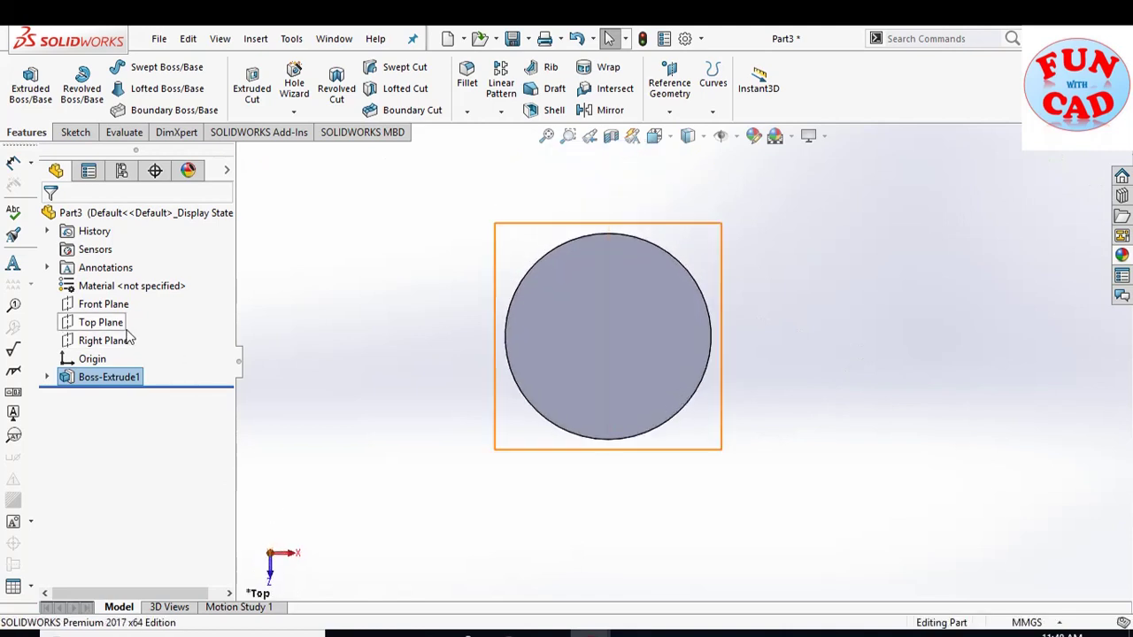
{"action": "left_click", "coordinate": [99, 322]}
{"action": "left_click", "coordinate": [110, 292]}
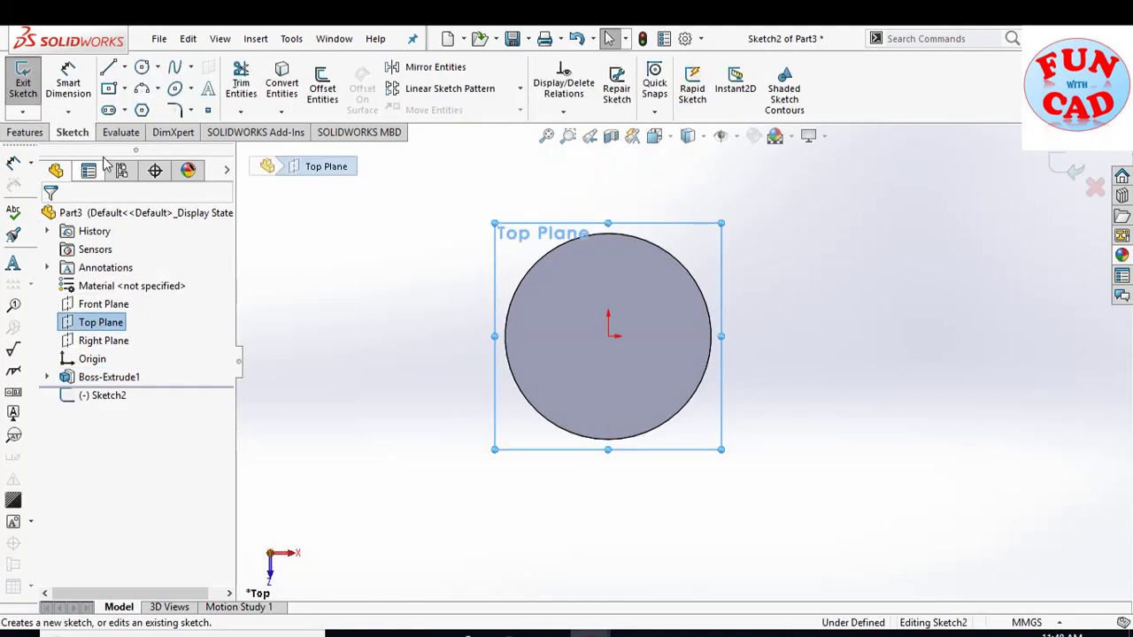
{"action": "left_click", "coordinate": [141, 68]}
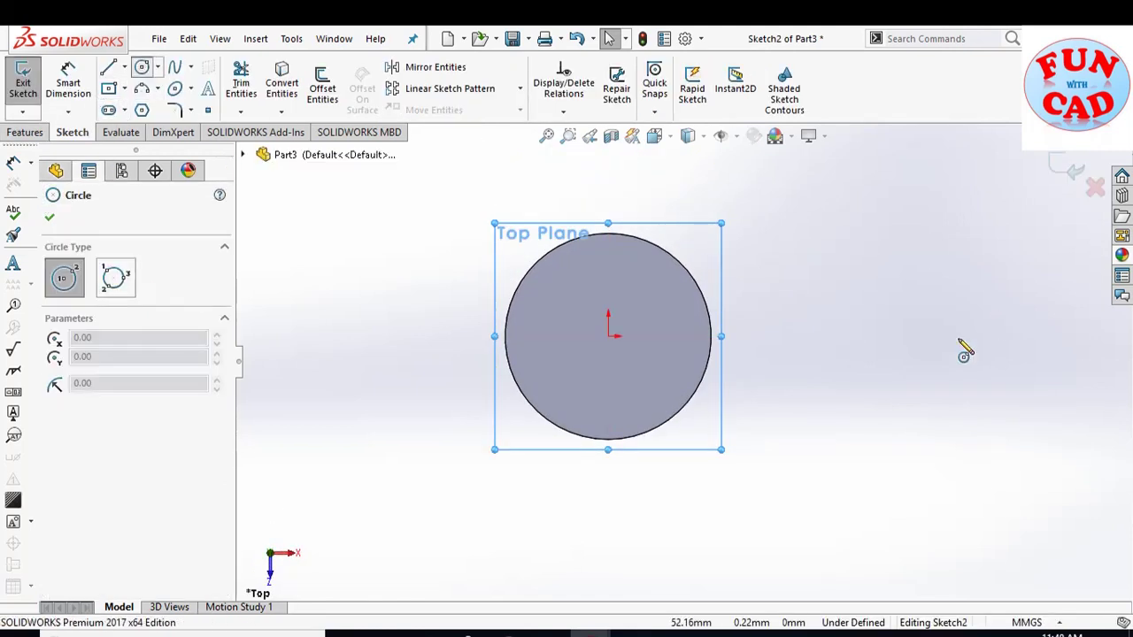
{"action": "left_click", "coordinate": [815, 336]}
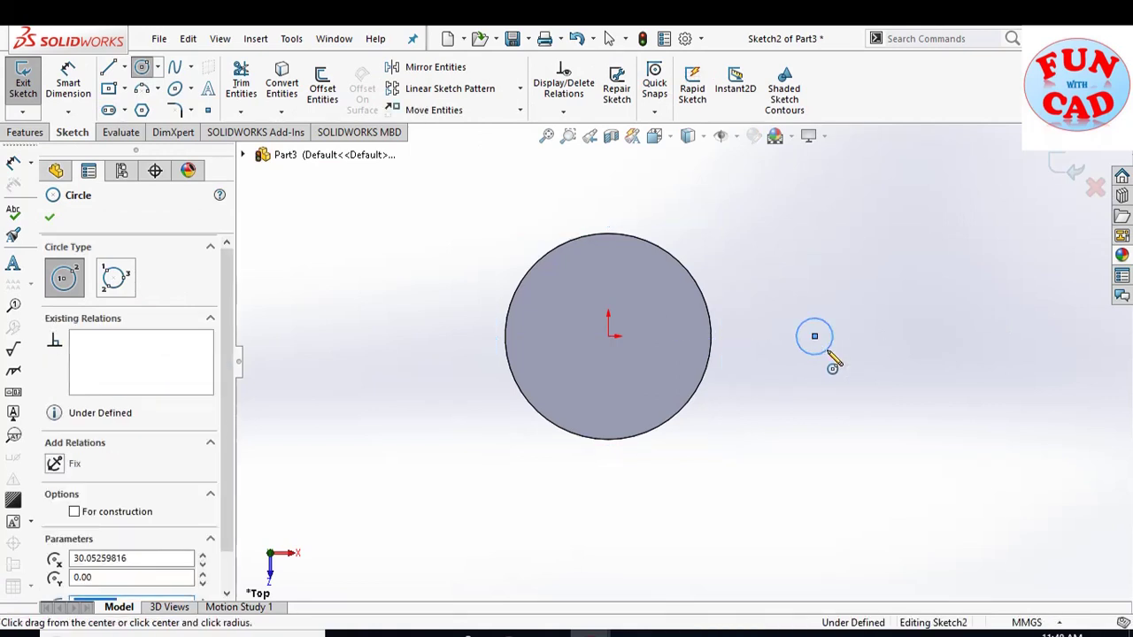
{"action": "left_click", "coordinate": [828, 352]}
{"action": "key", "text": "Escape"}
- Sketch a second circle of about 5.6 mm diameter level with the origin, about 31 mm away in negative X
{"action": "left_click", "coordinate": [143, 69]}
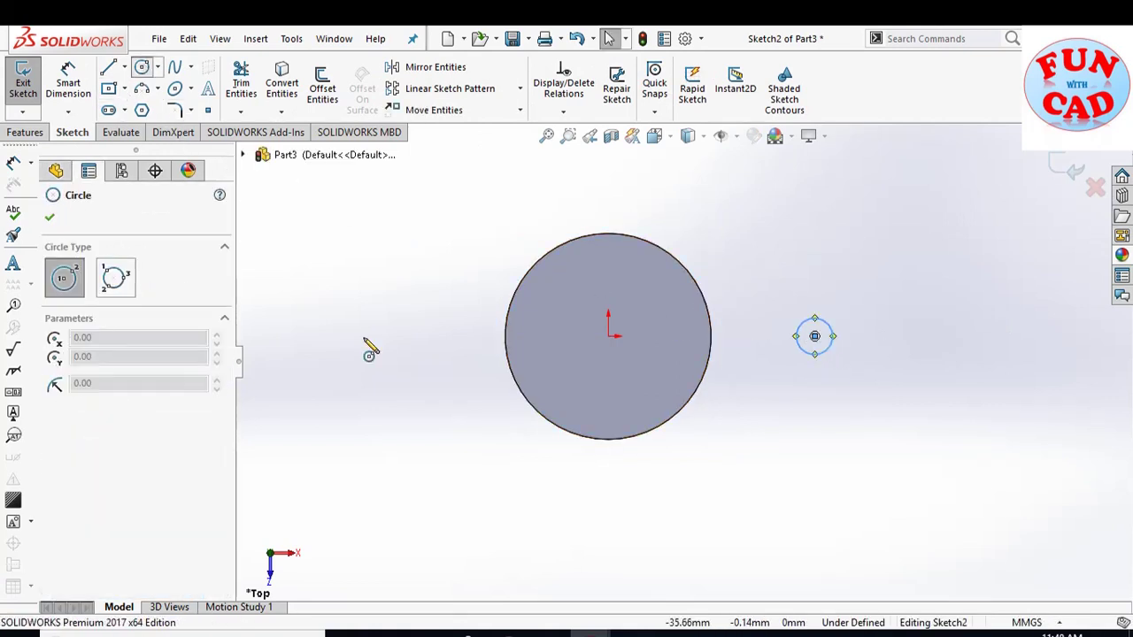
{"action": "left_click", "coordinate": [396, 336]}
{"action": "left_click", "coordinate": [408, 350]}
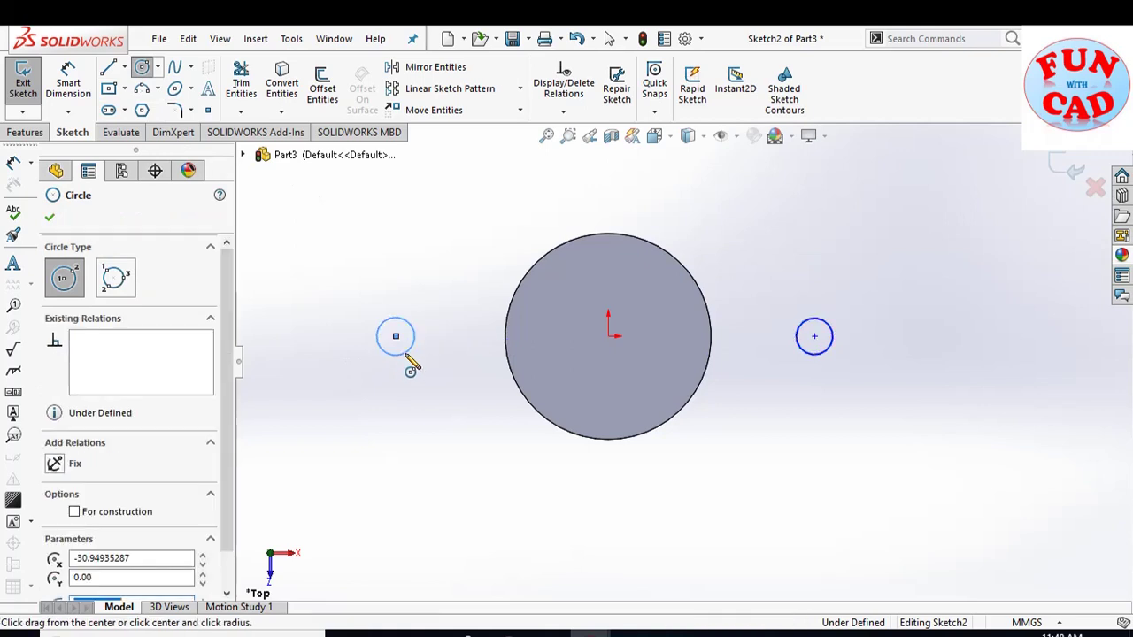
{"action": "key", "text": "Escape"}
- Dimension both small circles beside the cylinder with a 10 mm diameter each
{"action": "left_click", "coordinate": [76, 83]}
{"action": "left_click", "coordinate": [403, 353]}
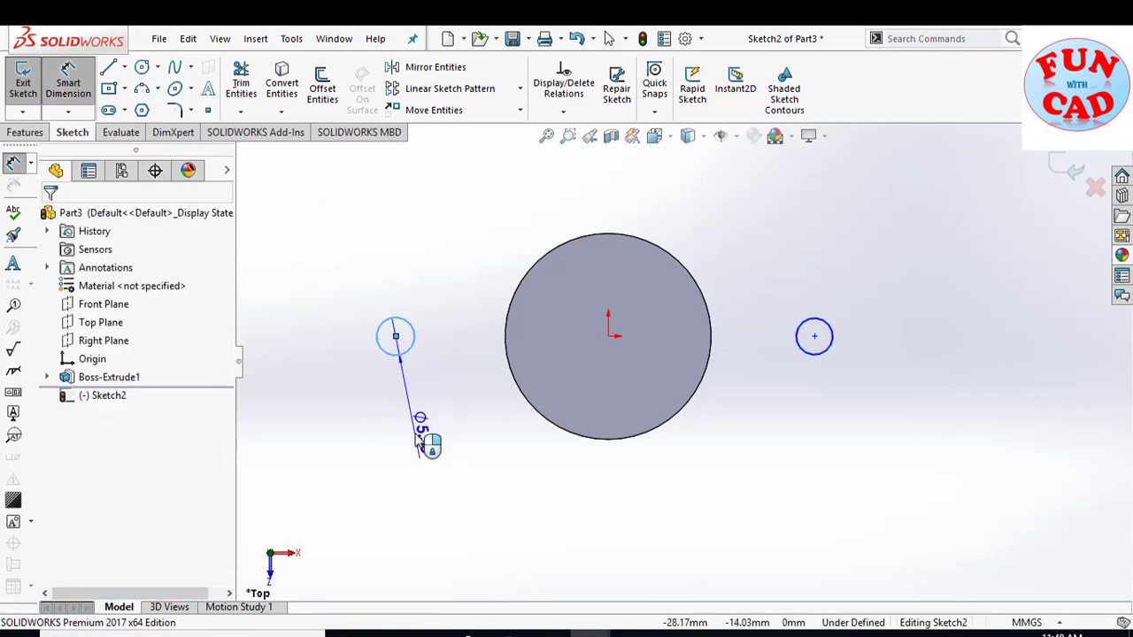
{"action": "left_click", "coordinate": [427, 442]}
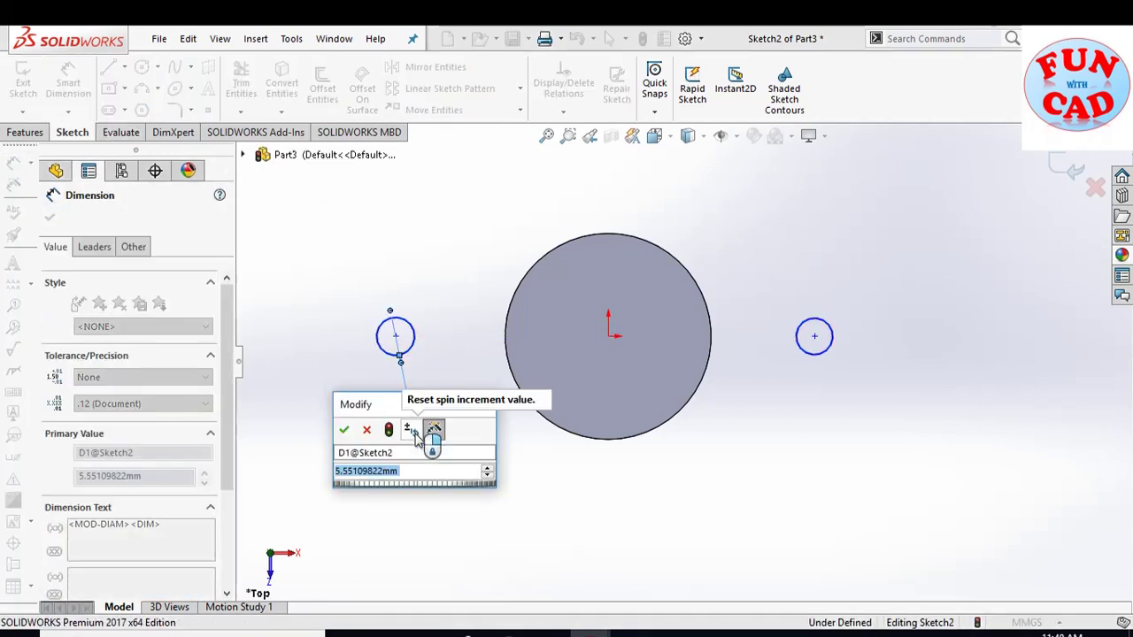
{"action": "type", "text": "10"}
{"action": "key", "text": "Return"}
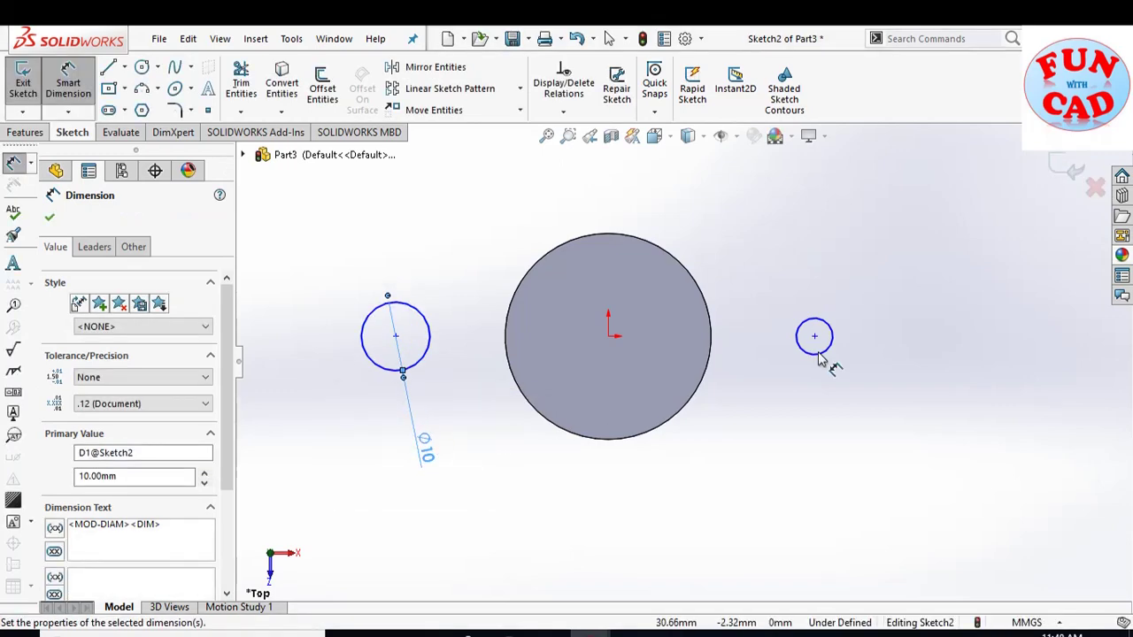
{"action": "left_click", "coordinate": [826, 352]}
{"action": "left_click", "coordinate": [876, 444]}
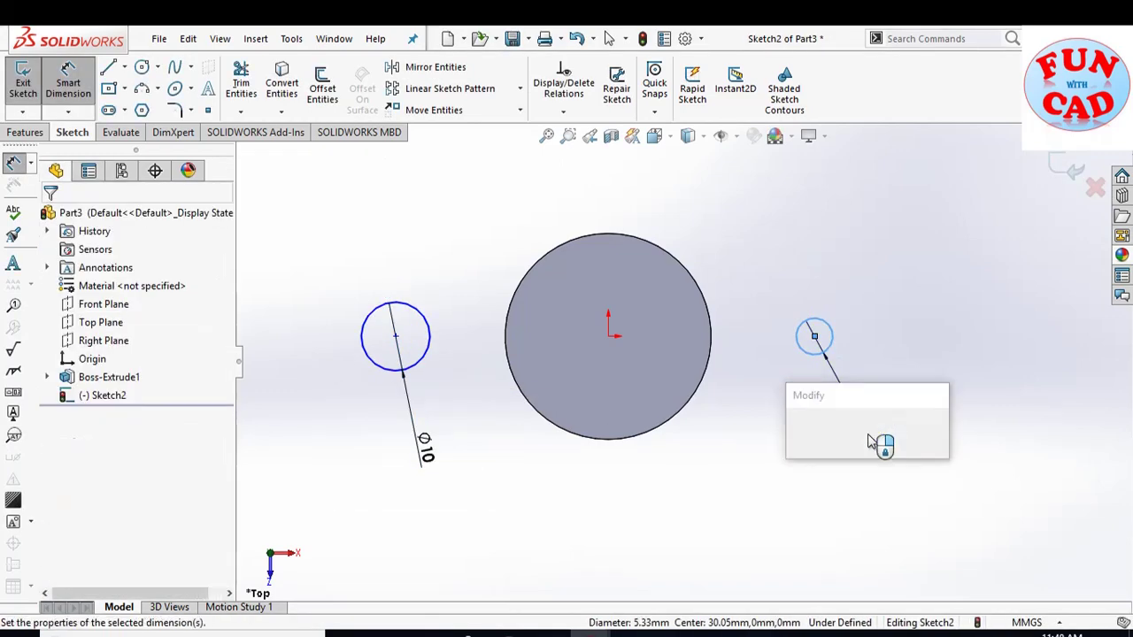
{"action": "type", "text": "10"}
{"action": "key", "text": "Return"}
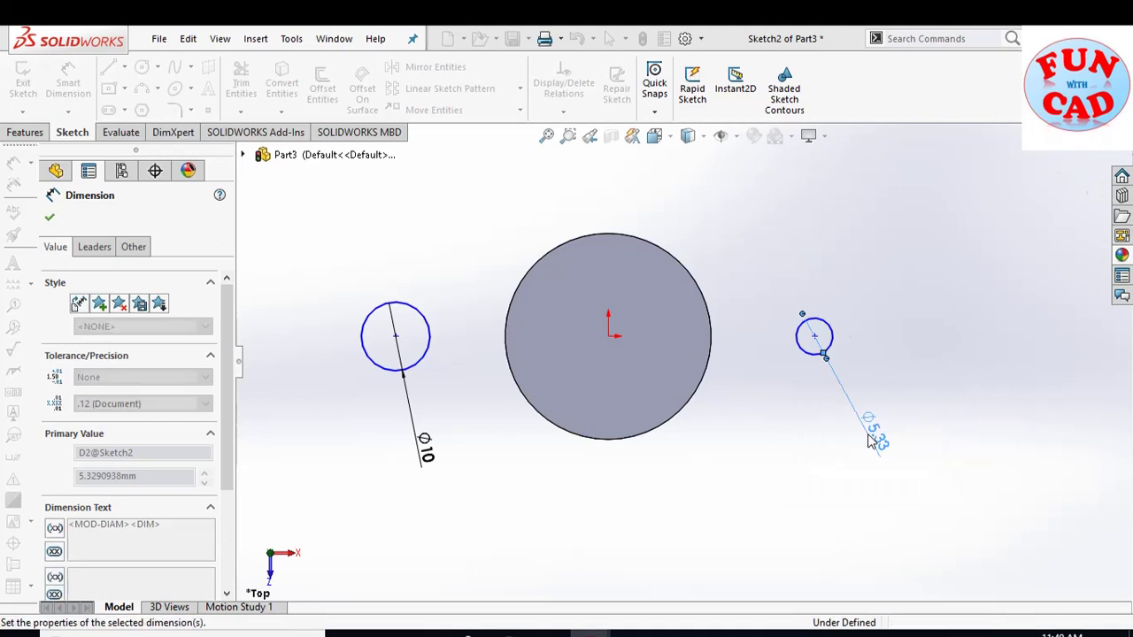
{"action": "key", "text": "Escape"}
- Dimension the horizontal distance from the origin to the positive-X circle's centre as 55 mm
{"action": "left_click", "coordinate": [68, 82]}
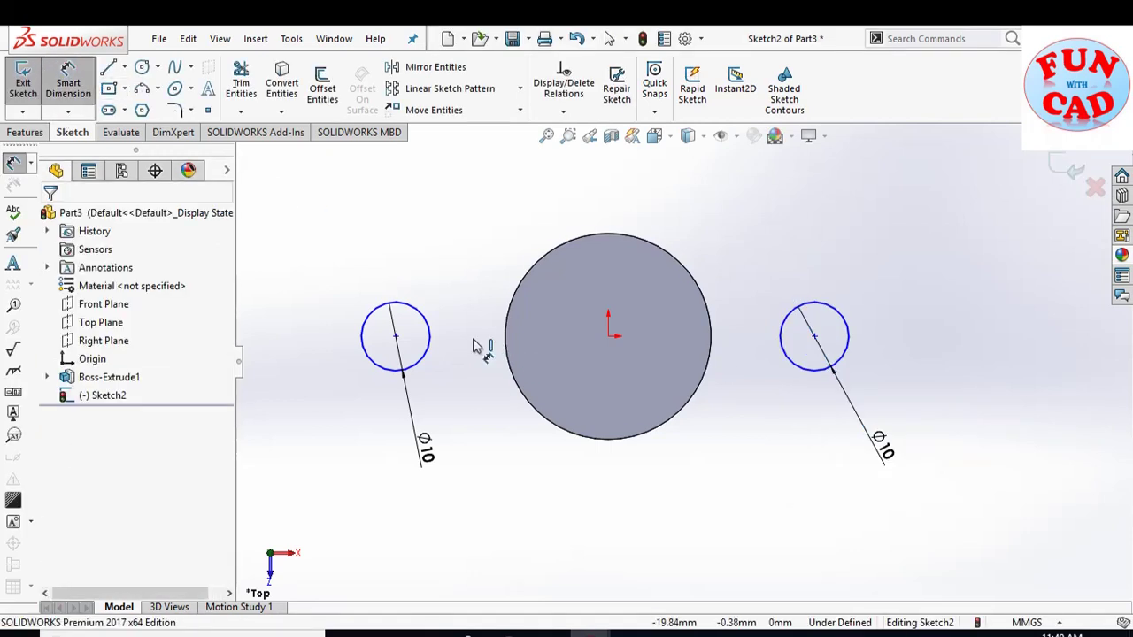
{"action": "left_click", "coordinate": [609, 337]}
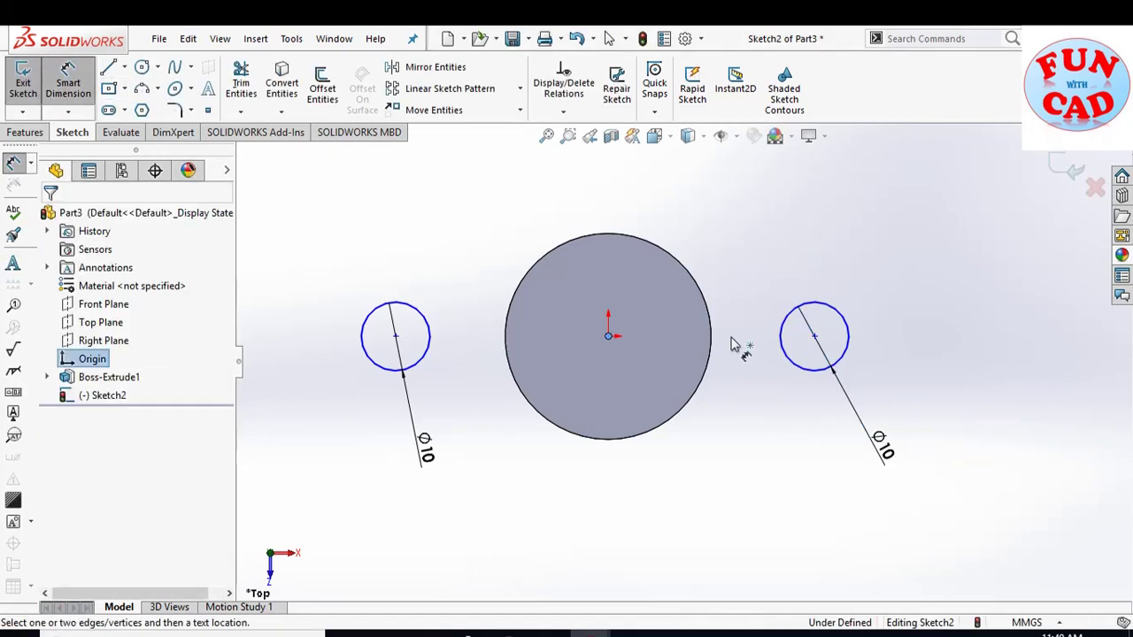
{"action": "left_click", "coordinate": [814, 336]}
{"action": "left_click", "coordinate": [761, 262]}
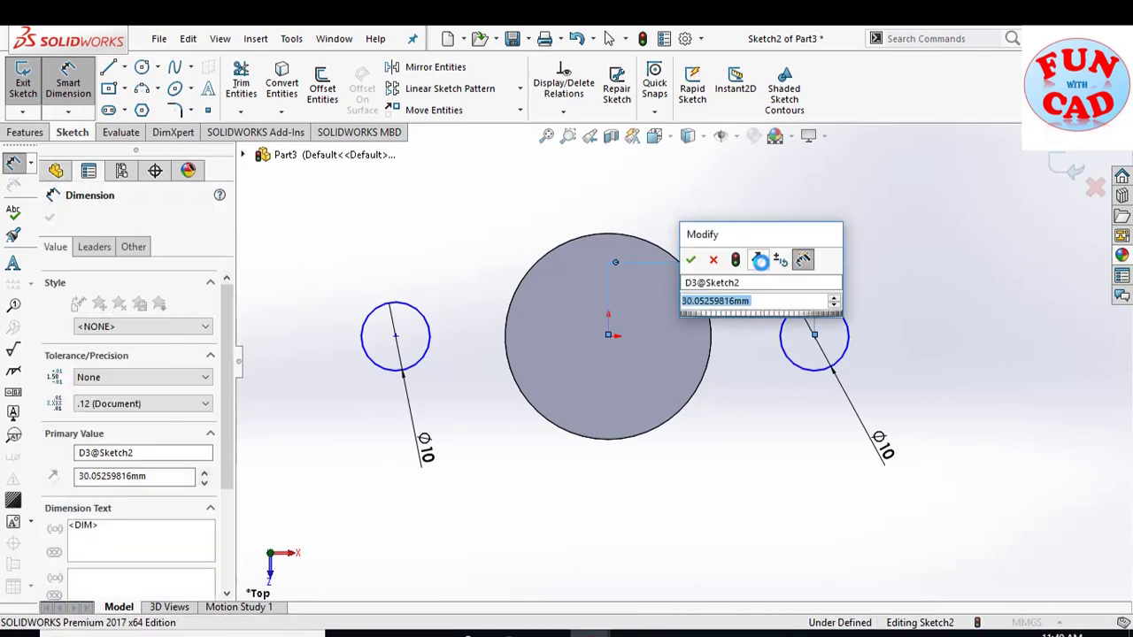
{"action": "type", "text": "55"}
{"action": "key", "text": "Return"}
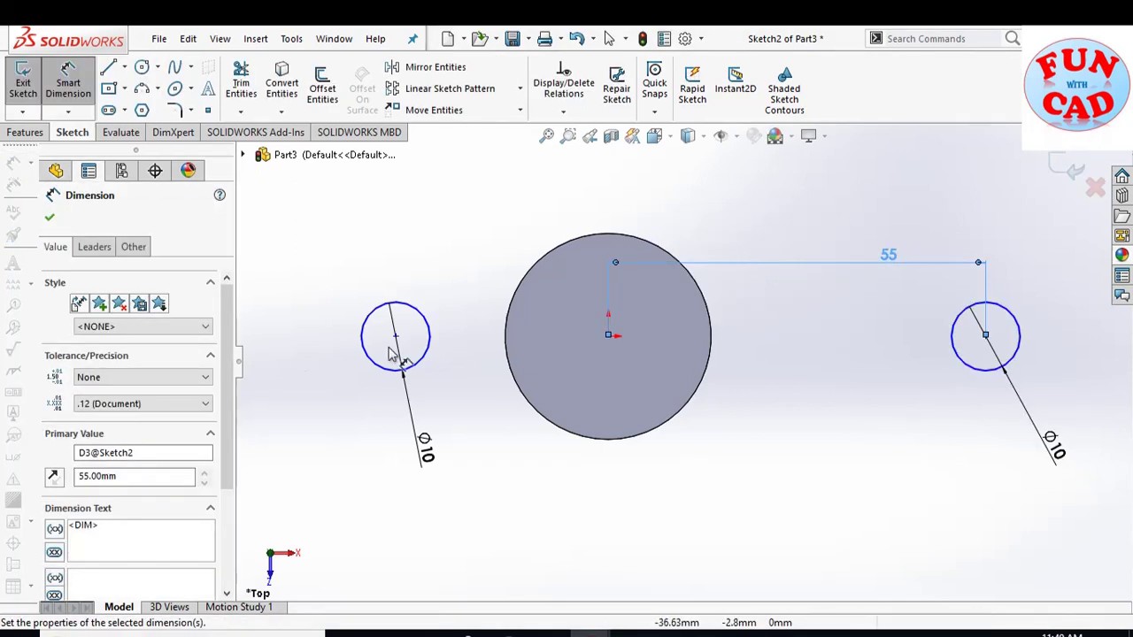
- Dimension the negative-X circle's centre 55 mm horizontally from the origin and finish dimensioning
{"action": "left_click", "coordinate": [395, 338]}
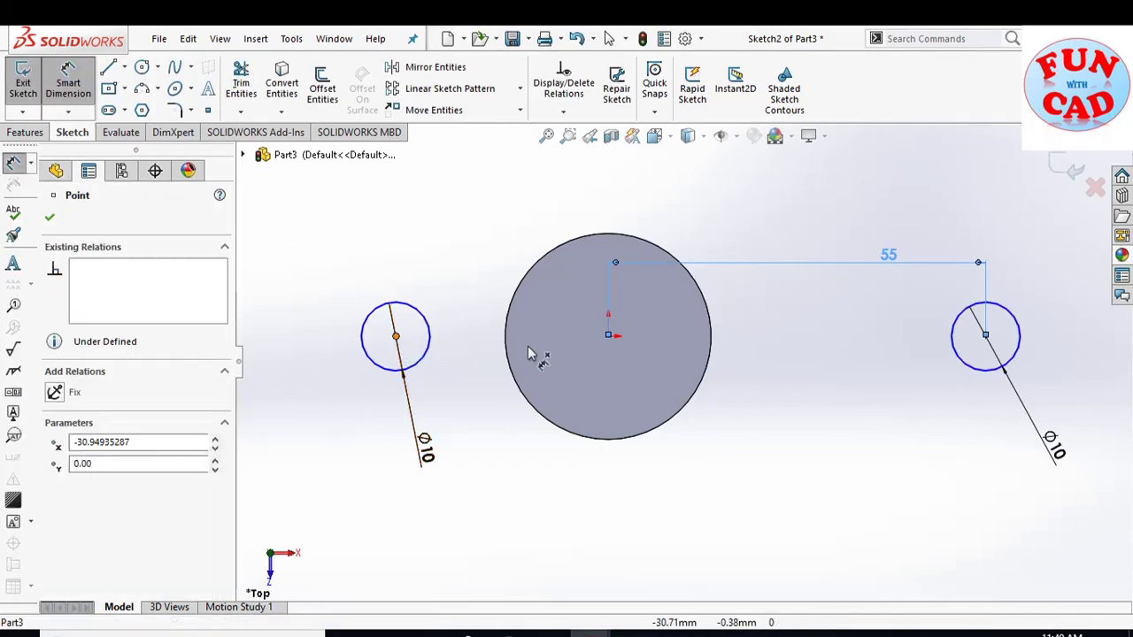
{"action": "left_click", "coordinate": [608, 335]}
{"action": "left_click", "coordinate": [475, 298]}
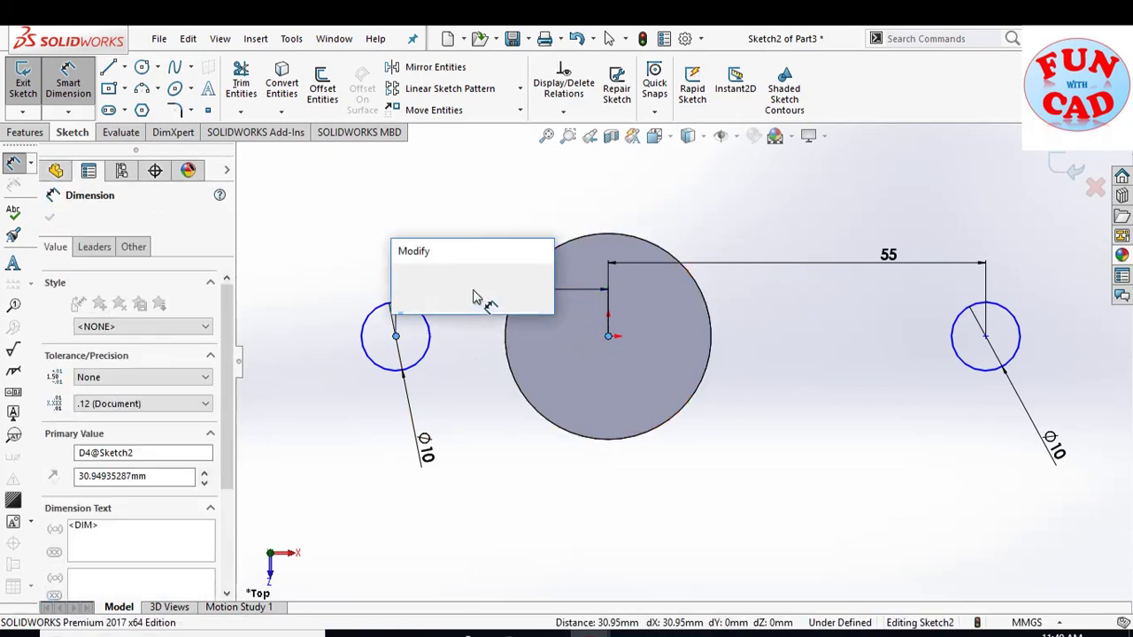
{"action": "type", "text": "55"}
{"action": "key", "text": "Return"}
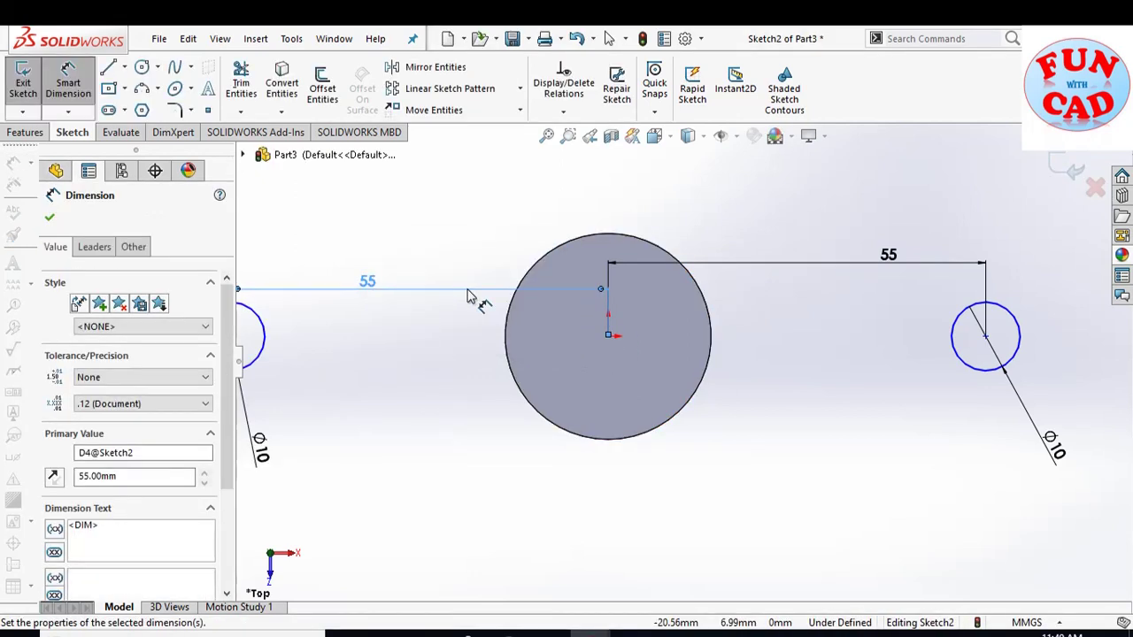
{"action": "key", "text": "f"}
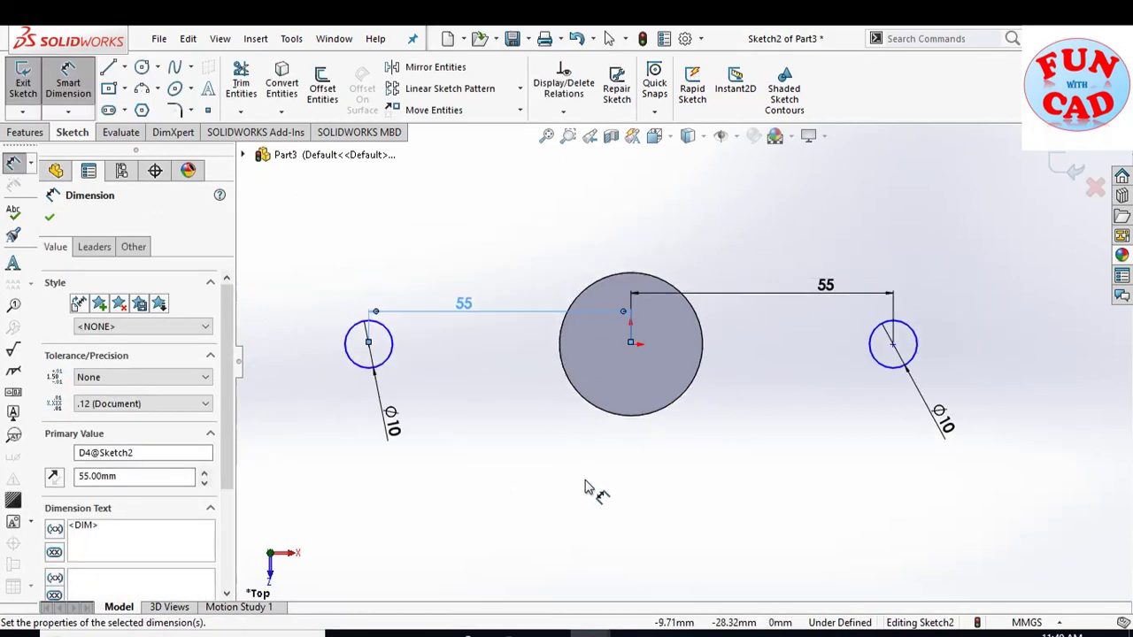
{"action": "left_click", "coordinate": [49, 217]}
- Extrude the two 10 mm circles on either side of the cylinder as bosses 5 mm deep
{"action": "left_click", "coordinate": [25, 132]}
{"action": "left_click", "coordinate": [30, 84]}
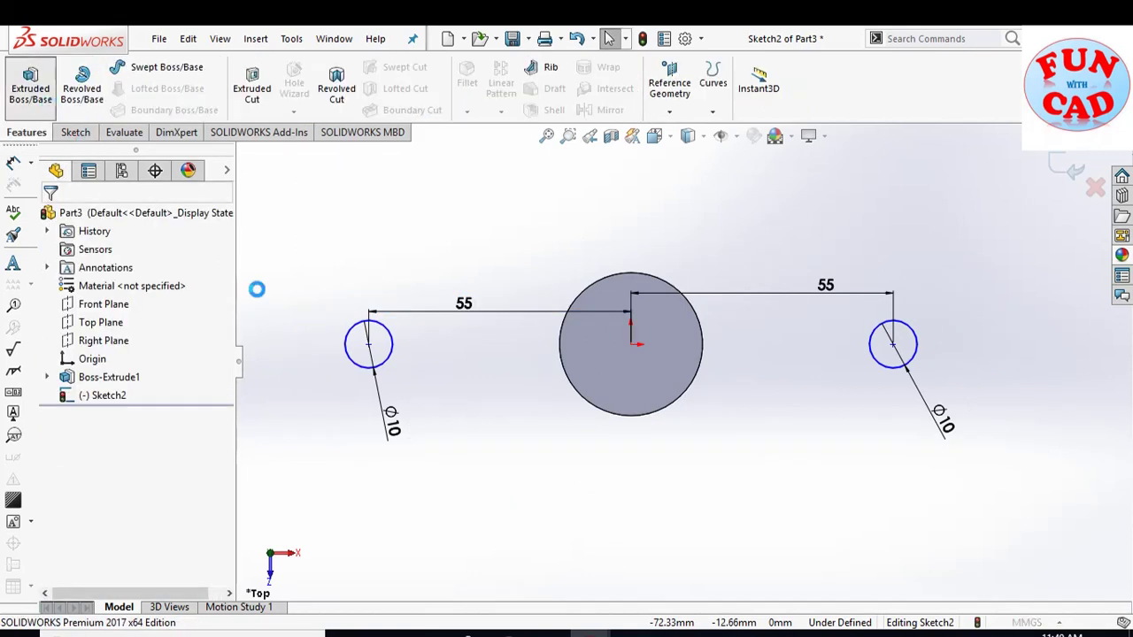
{"action": "type", "text": "5"}
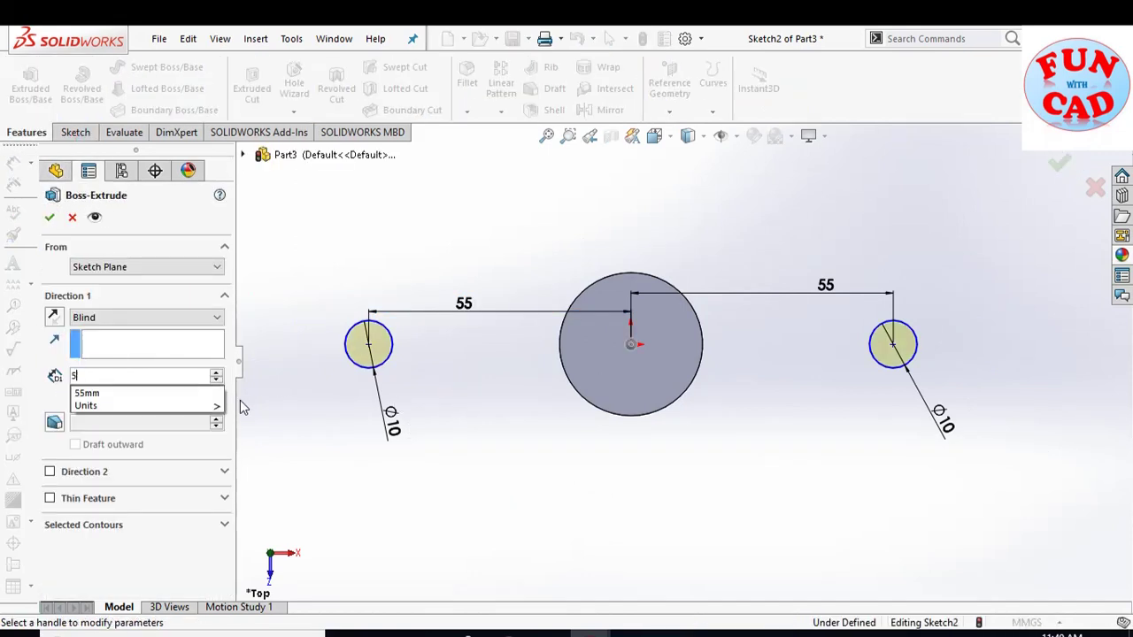
{"action": "key", "text": "Return"}
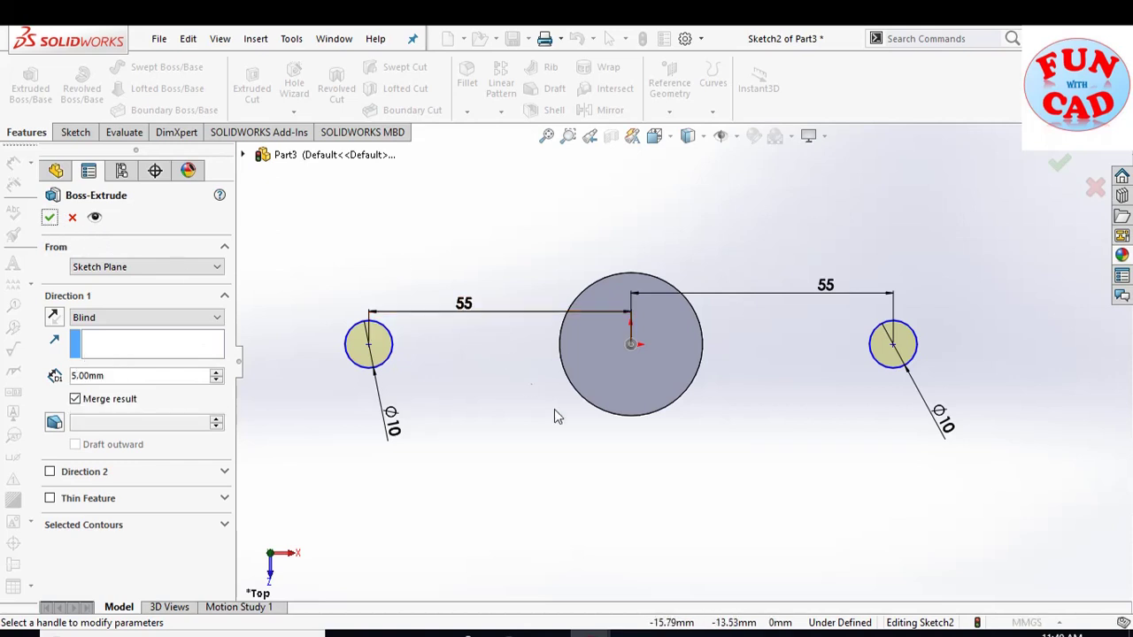
{"action": "left_click", "coordinate": [49, 217]}
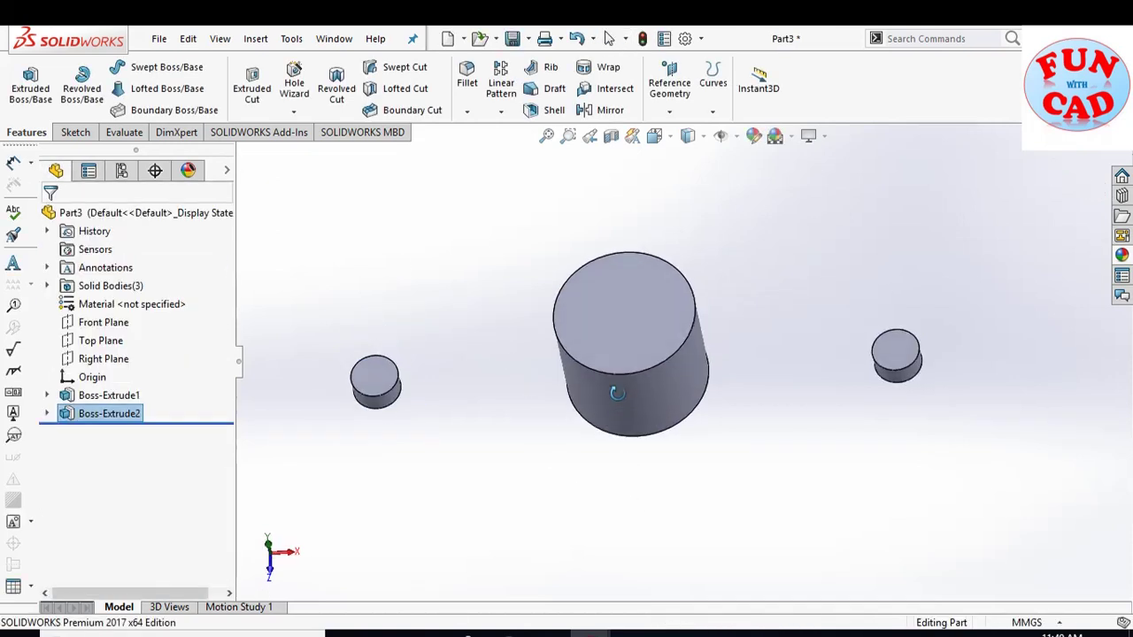
- Save the part as BASE and create a new part document with MMGS units
{"action": "scroll", "coordinate": [619, 398], "scroll_direction": "up", "scroll_amount": 2}
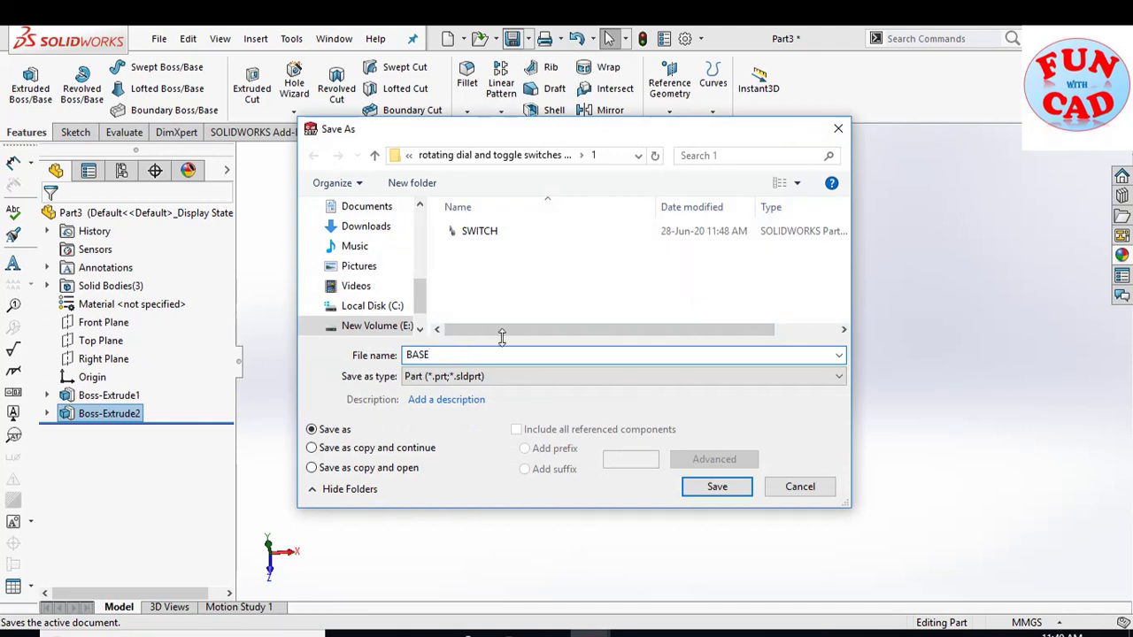
{"action": "left_click", "coordinate": [728, 486]}
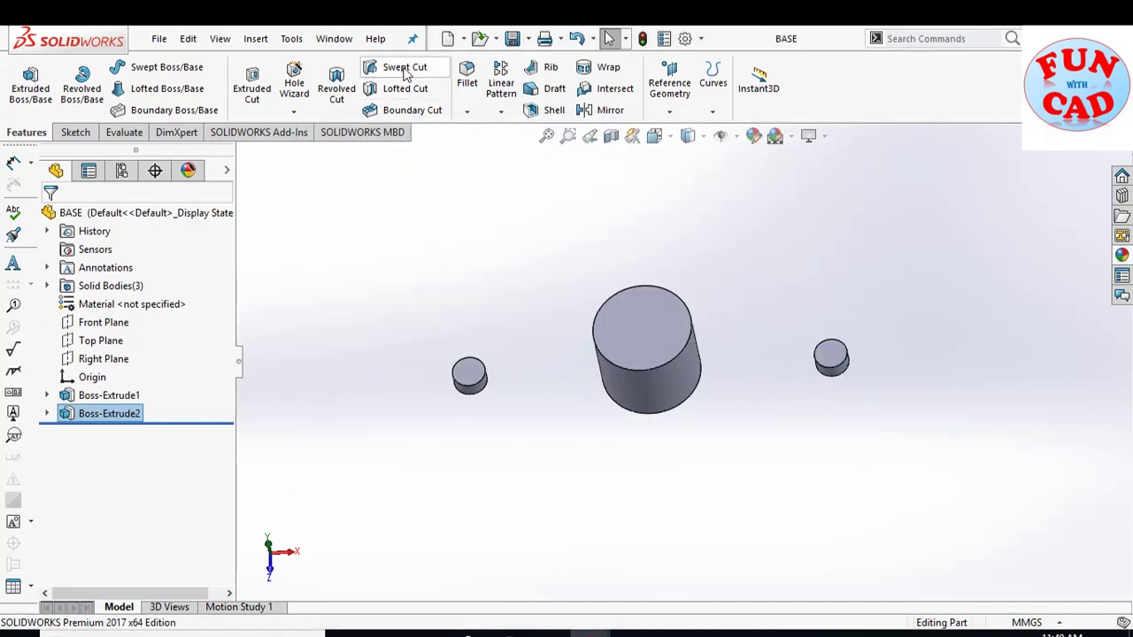
{"action": "left_click", "coordinate": [448, 40]}
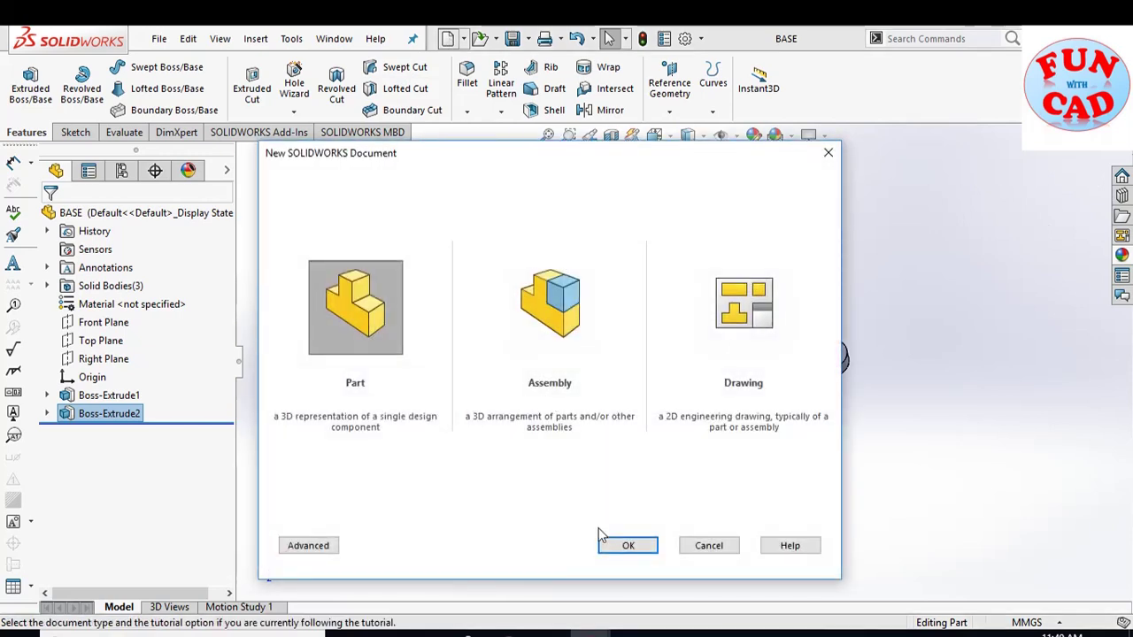
{"action": "left_click", "coordinate": [628, 546]}
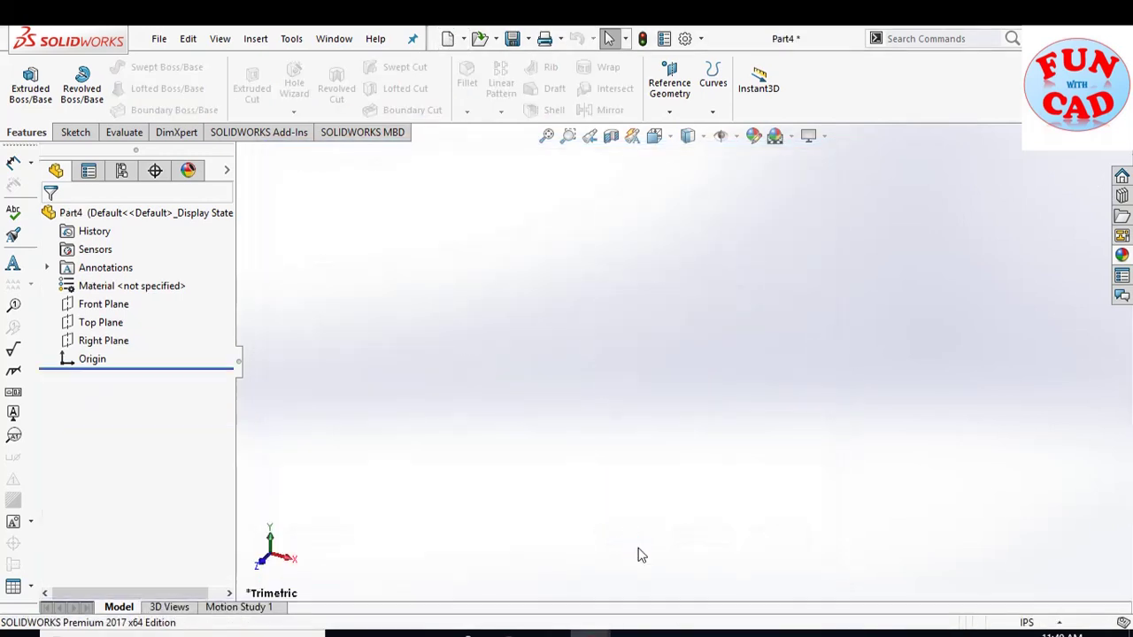
{"action": "left_click", "coordinate": [1027, 622]}
{"action": "left_click", "coordinate": [1040, 553]}
- Start a sketch on the Top Plane and draw a circle of about 20 mm radius centred on the origin
{"action": "left_click", "coordinate": [100, 322]}
{"action": "left_click", "coordinate": [119, 302]}
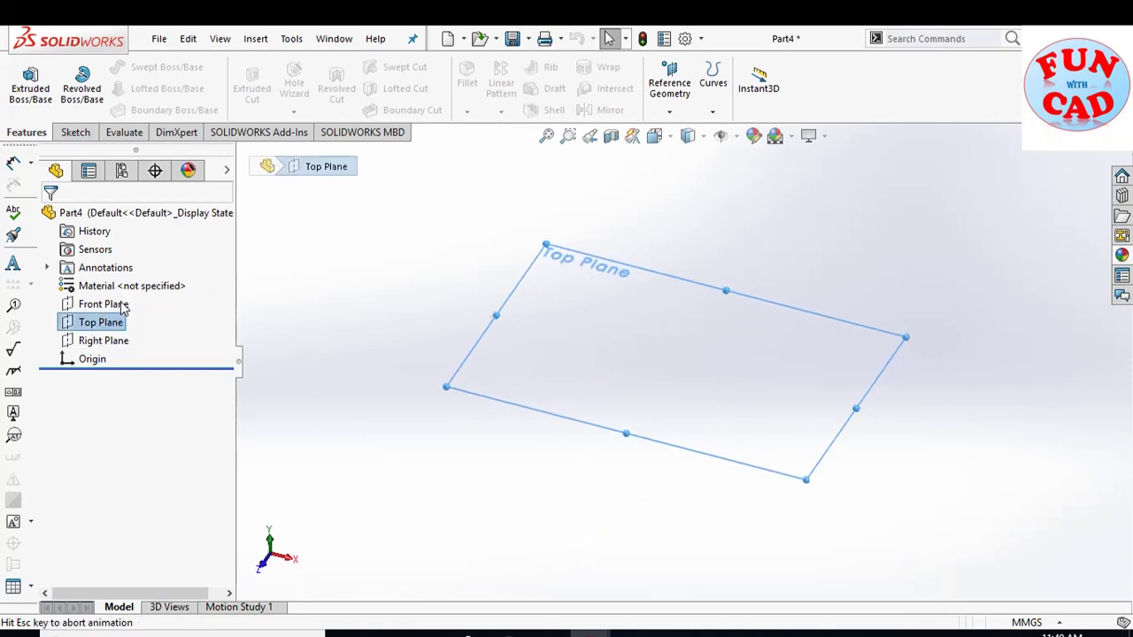
{"action": "left_click", "coordinate": [141, 69]}
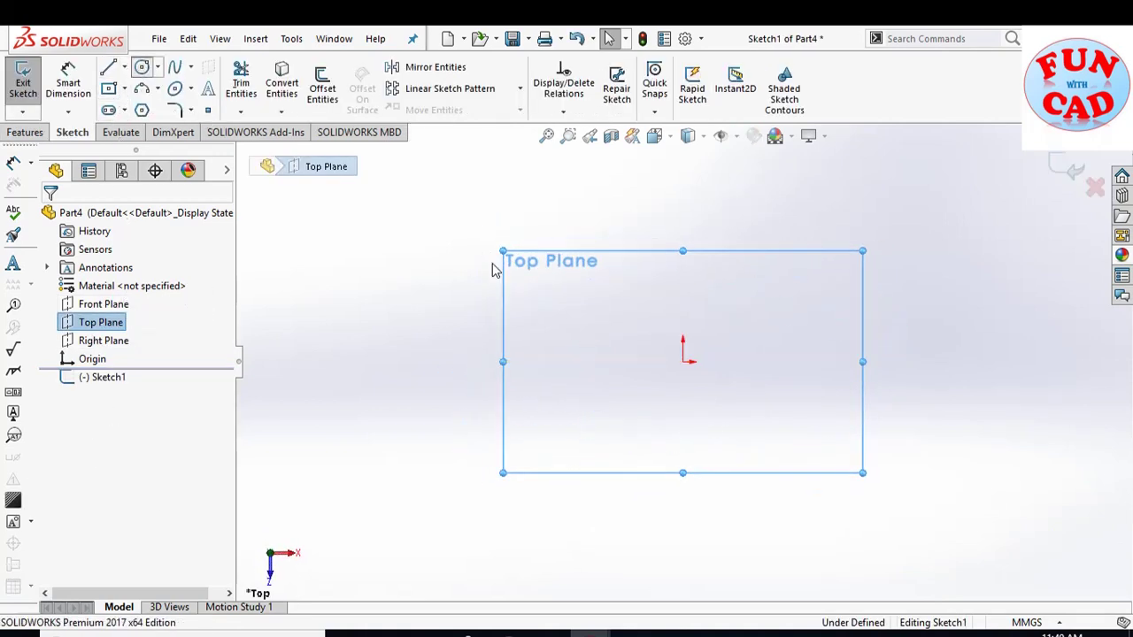
{"action": "left_click", "coordinate": [682, 361]}
{"action": "left_click", "coordinate": [712, 390]}
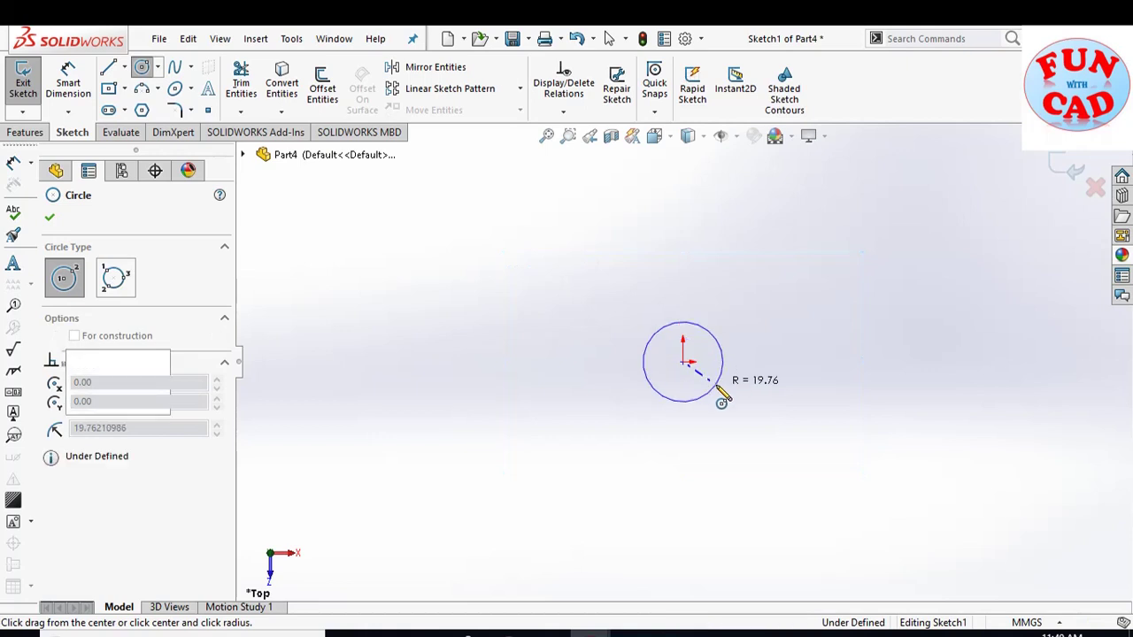
{"action": "key", "text": "Escape"}
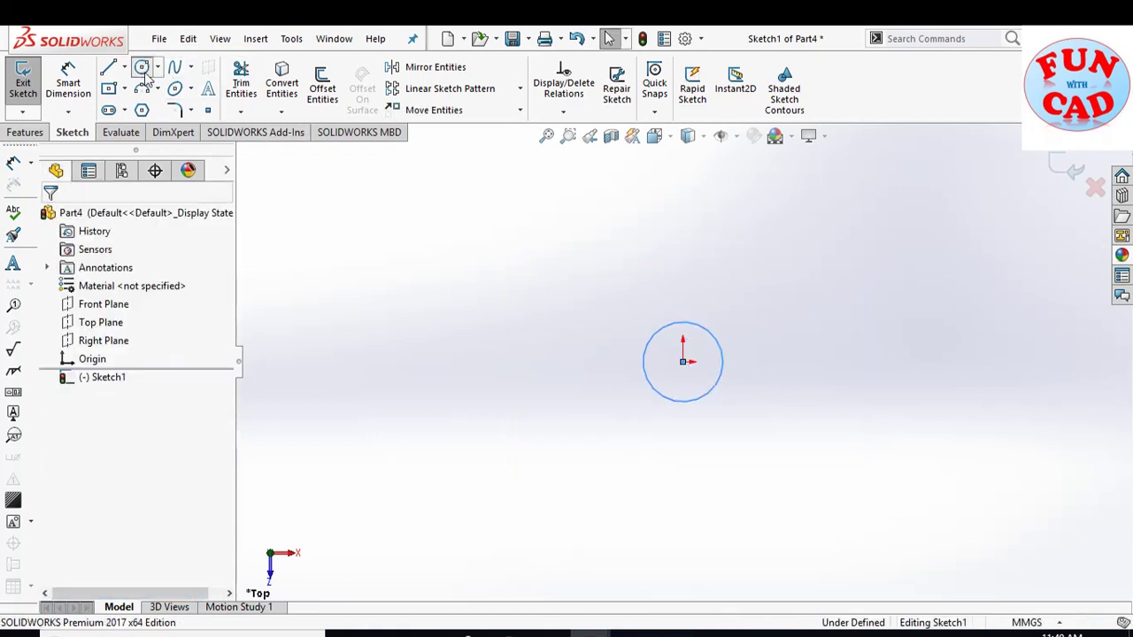
- Sketch a larger concentric circle of about 178 mm diameter centred on the origin
{"action": "left_click", "coordinate": [143, 71]}
{"action": "left_click", "coordinate": [682, 361]}
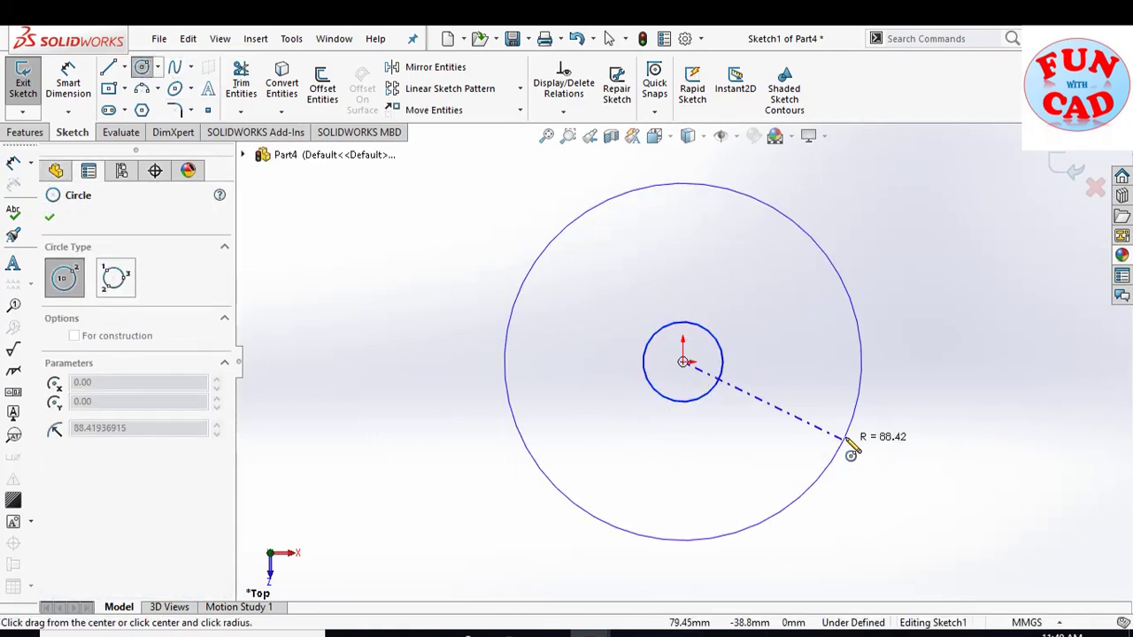
{"action": "left_click", "coordinate": [841, 447]}
{"action": "key", "text": "Escape"}
- Dimension the outer circle with a 130 mm diameter
{"action": "left_click", "coordinate": [75, 82]}
{"action": "left_click", "coordinate": [860, 372]}
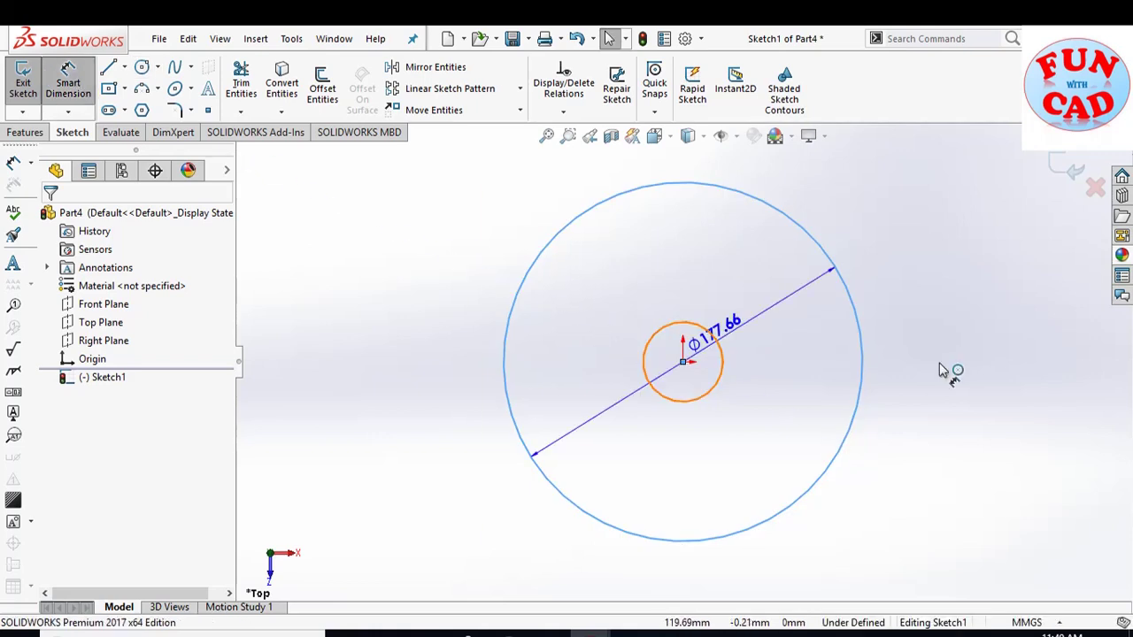
{"action": "left_click", "coordinate": [974, 370]}
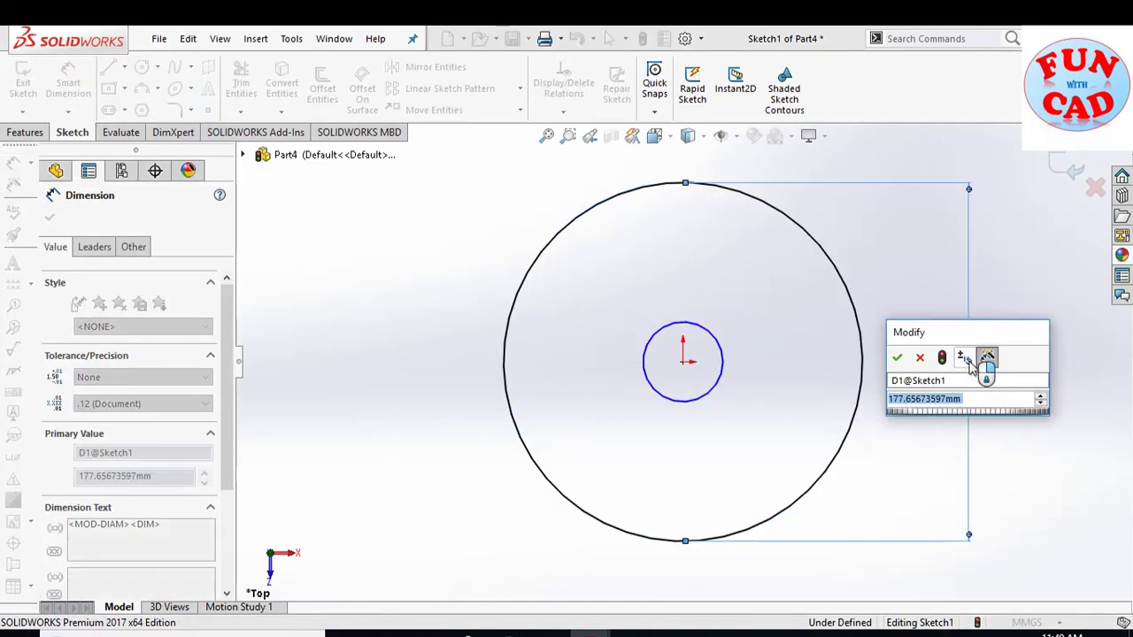
{"action": "type", "text": "130"}
{"action": "key", "text": "Return"}
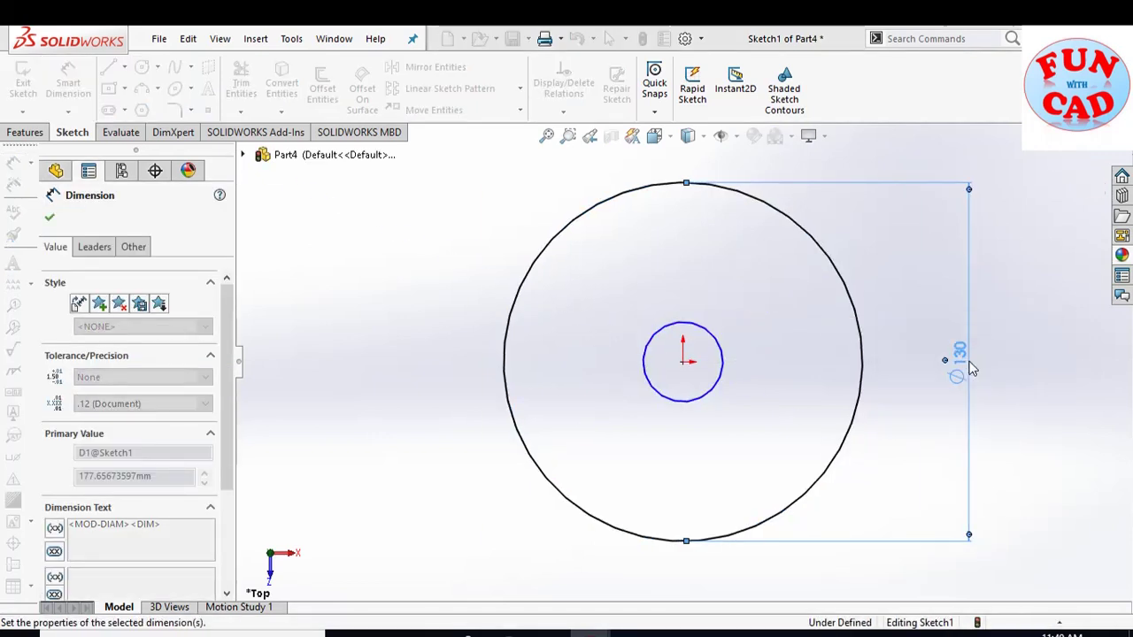
- Dimension the inner circle with a 30 mm diameter and exit the sketch
{"action": "left_click", "coordinate": [724, 375]}
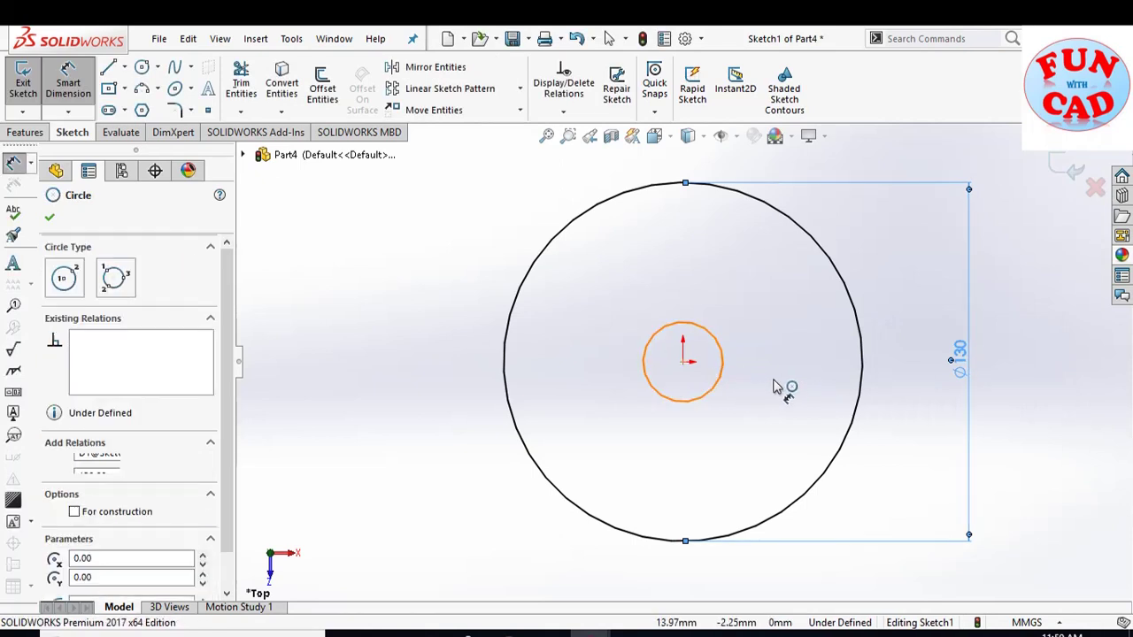
{"action": "left_click", "coordinate": [788, 375]}
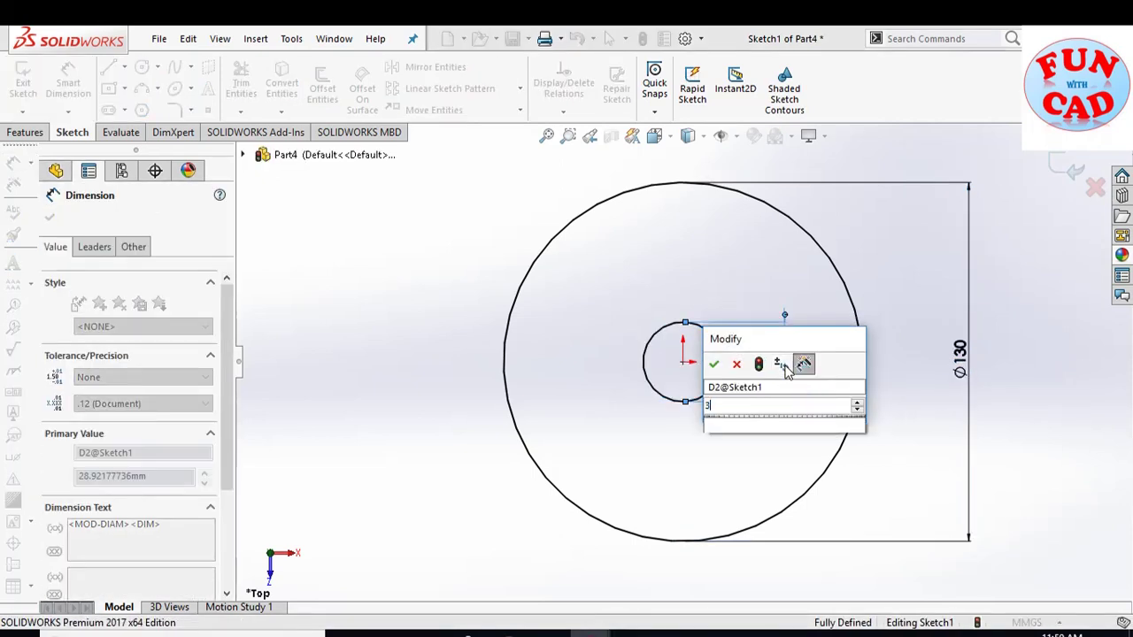
{"action": "key", "text": "Return"}
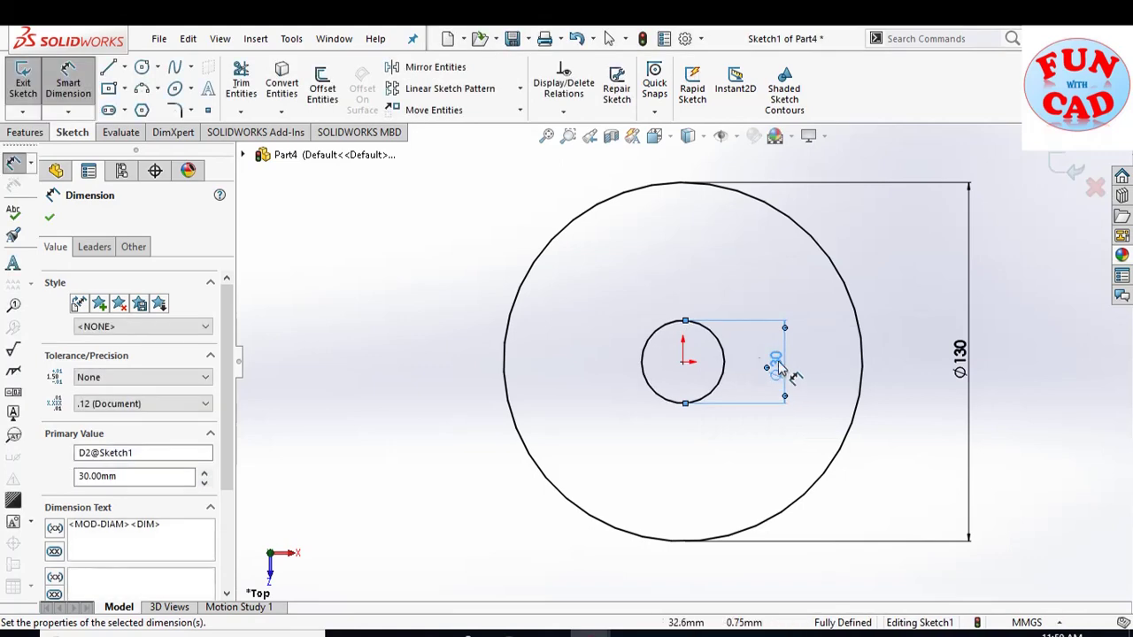
{"action": "left_click", "coordinate": [1067, 174]}
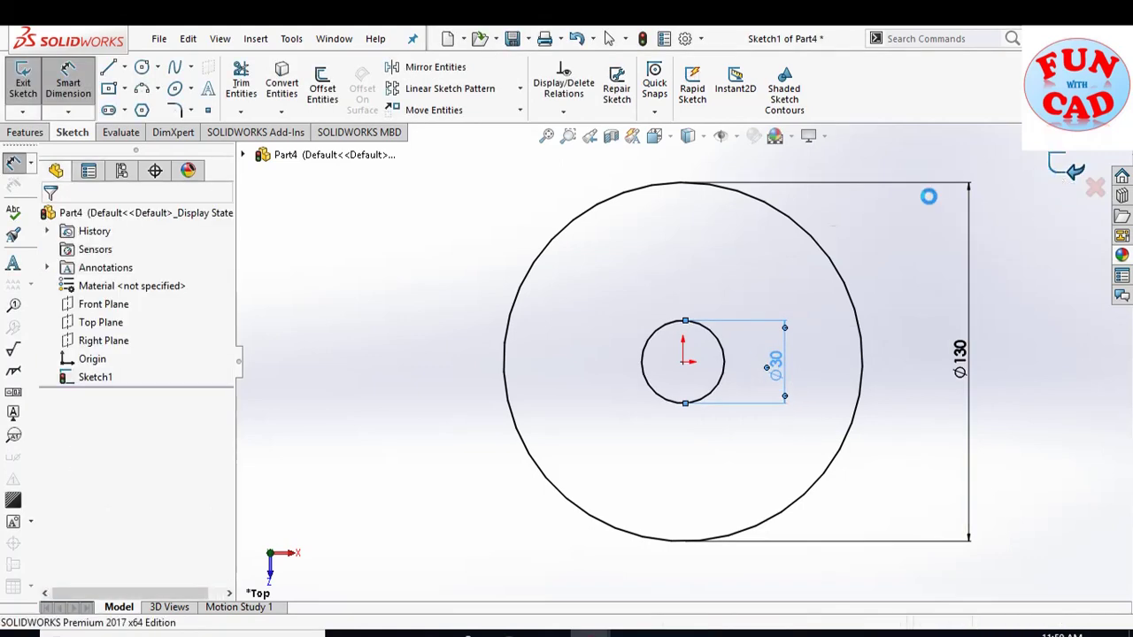
- Extrude the area between the two circles 3 mm to form a flat disc with a central hole
{"action": "left_click", "coordinate": [39, 99]}
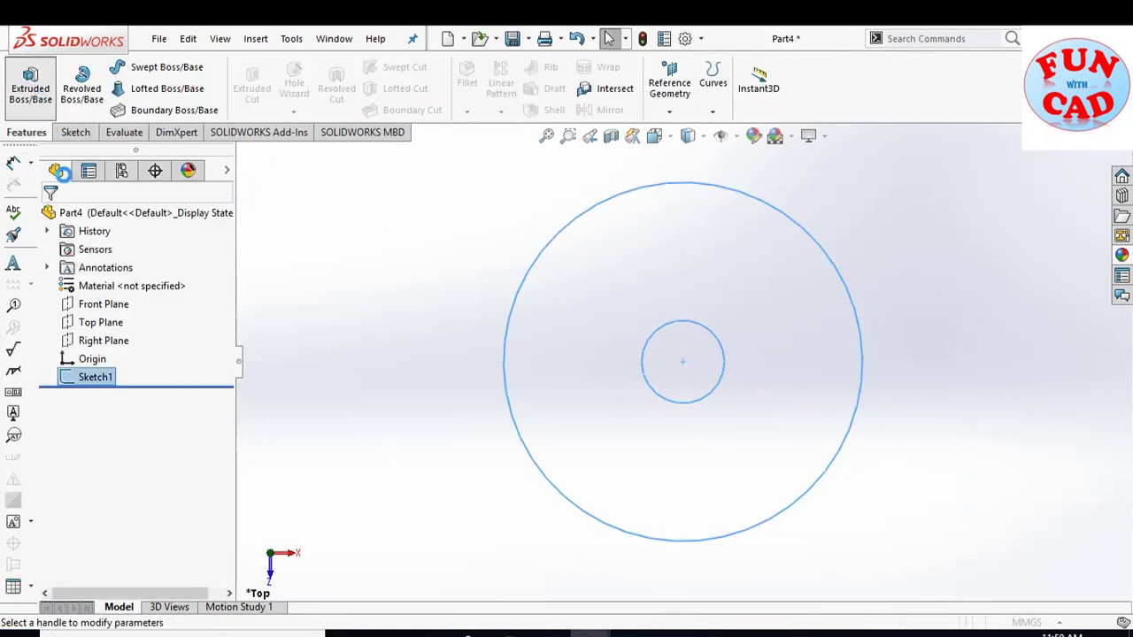
{"action": "type", "text": "3"}
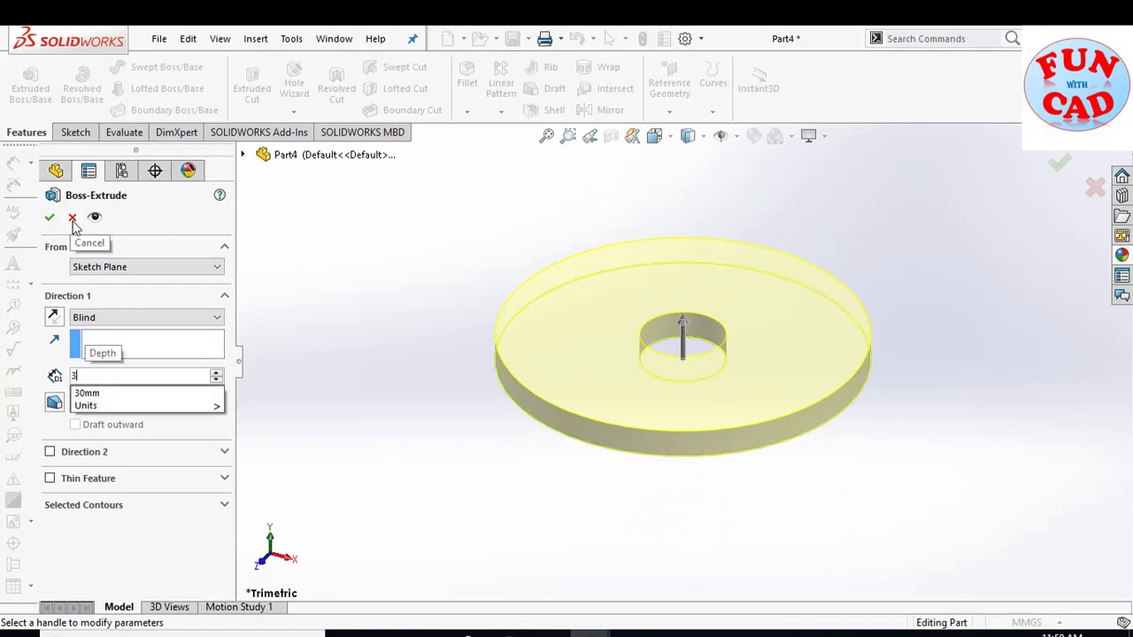
{"action": "key", "text": "Return"}
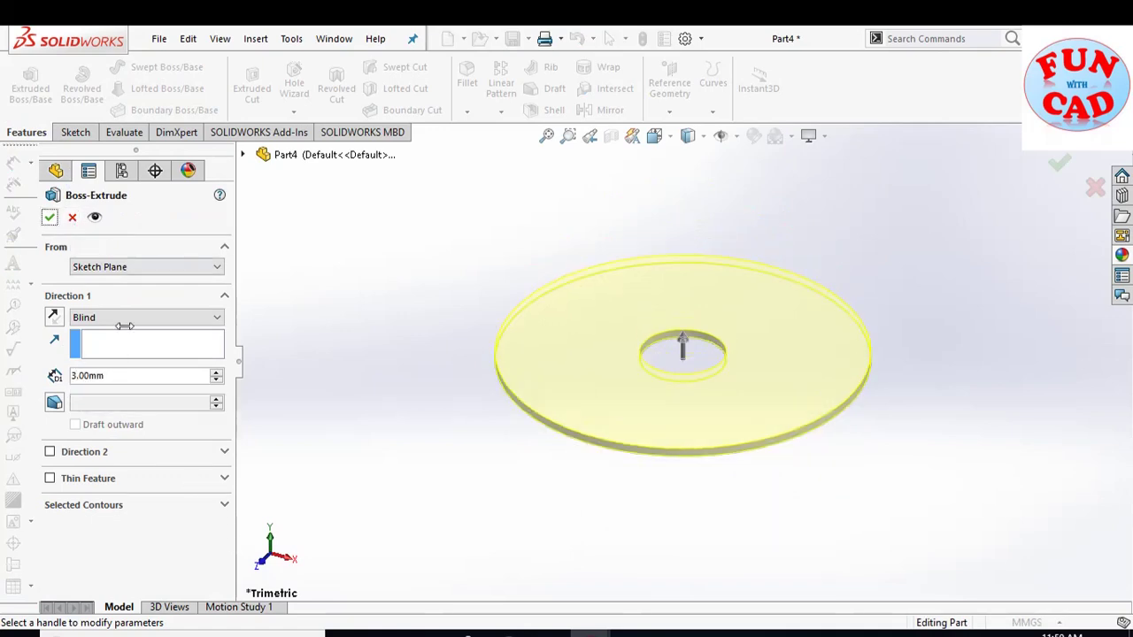
{"action": "key", "text": "Return"}
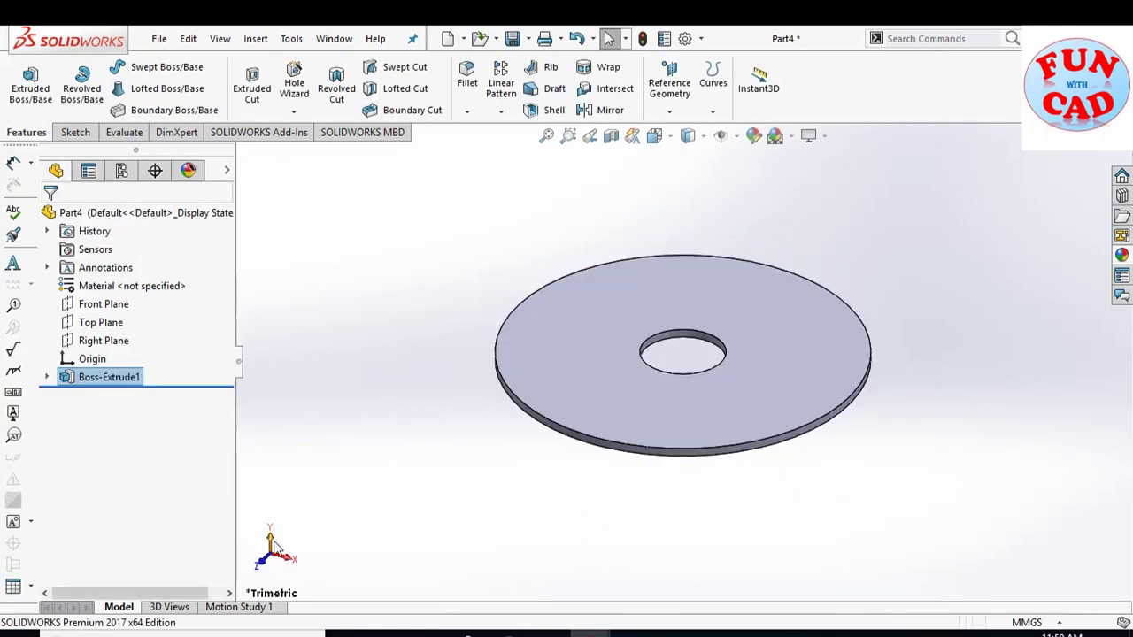
- On the disc's upper face, sketch two circles centred on the origin, one matching the hole's edge and one about 41 mm in diameter
{"action": "left_click", "coordinate": [271, 542]}
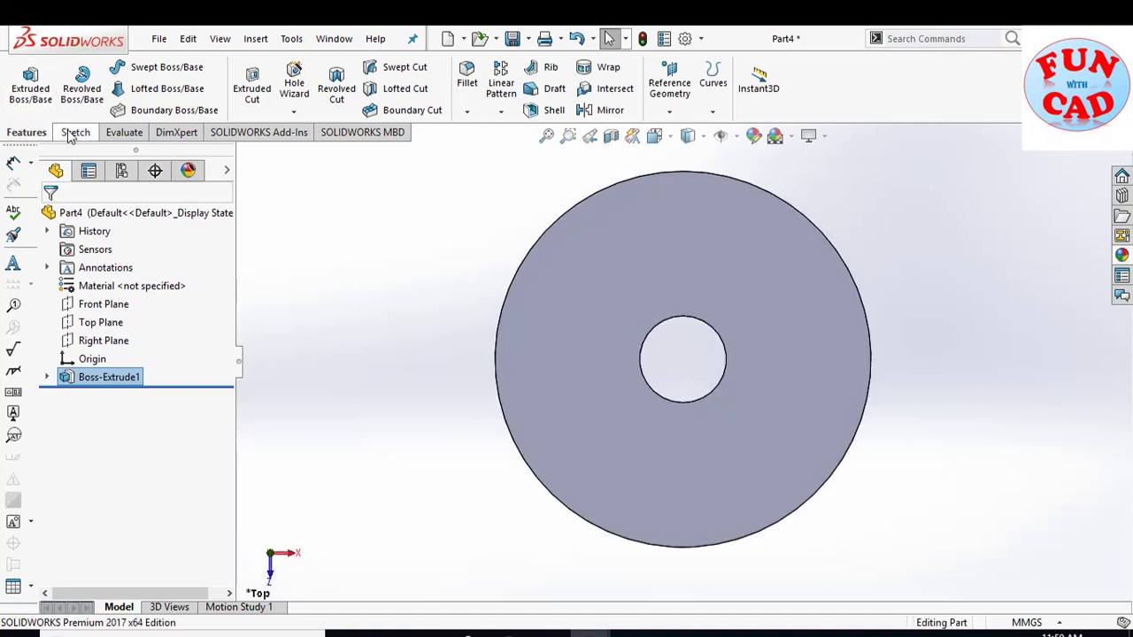
{"action": "left_click", "coordinate": [72, 133]}
{"action": "left_click", "coordinate": [23, 80]}
{"action": "left_click", "coordinate": [767, 270]}
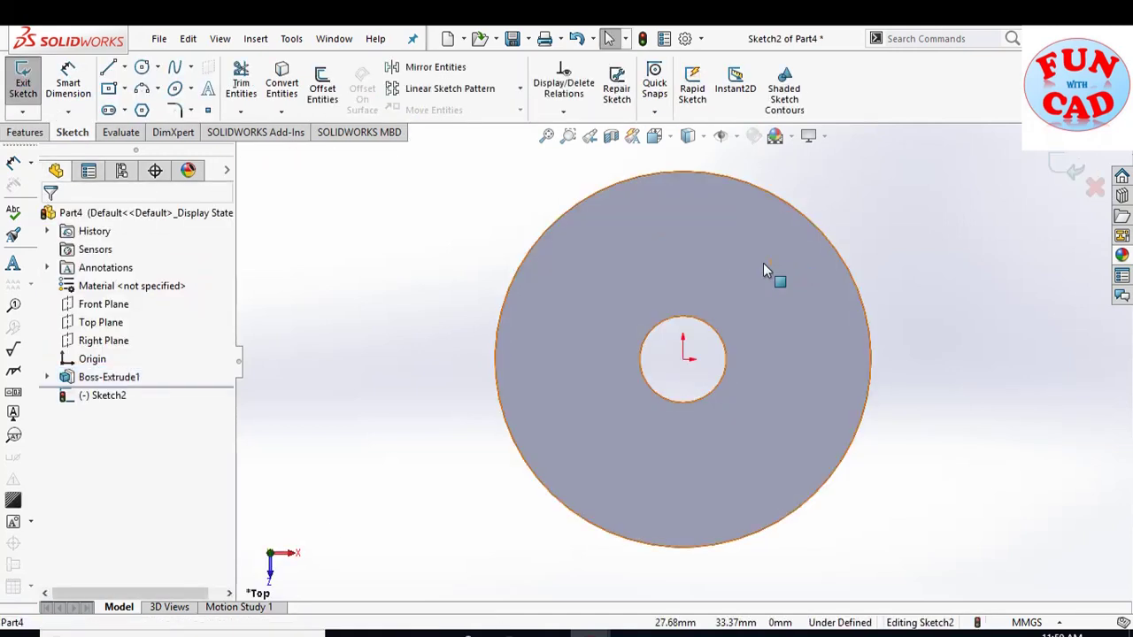
{"action": "left_click", "coordinate": [141, 69]}
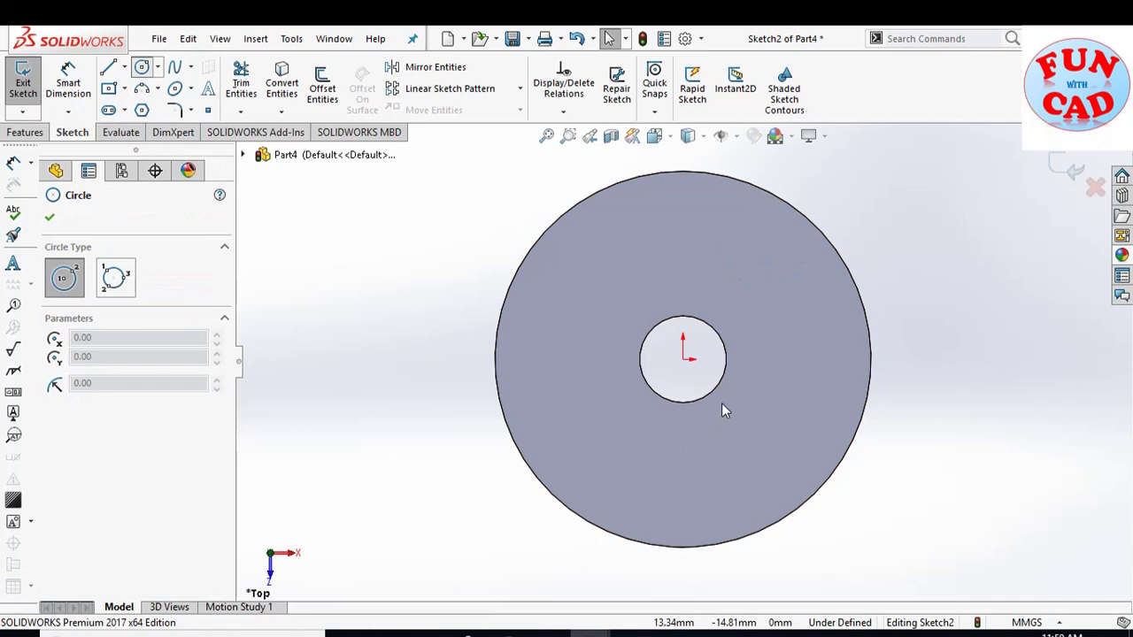
{"action": "left_click", "coordinate": [682, 359]}
{"action": "left_click", "coordinate": [718, 340]}
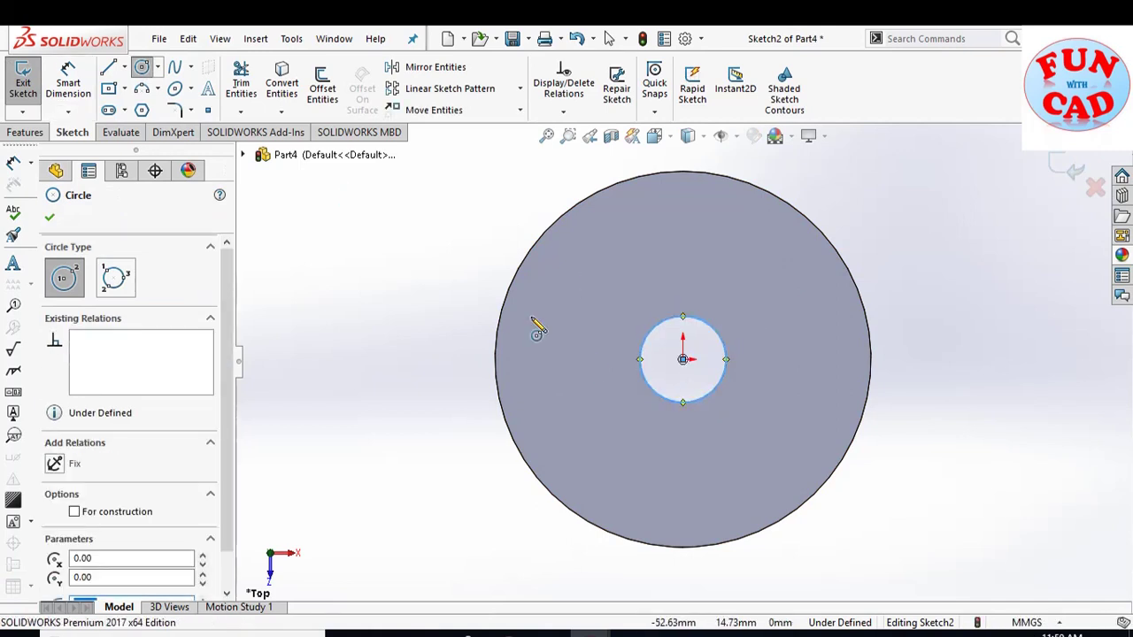
{"action": "left_click", "coordinate": [682, 358]}
{"action": "left_click", "coordinate": [706, 311]}
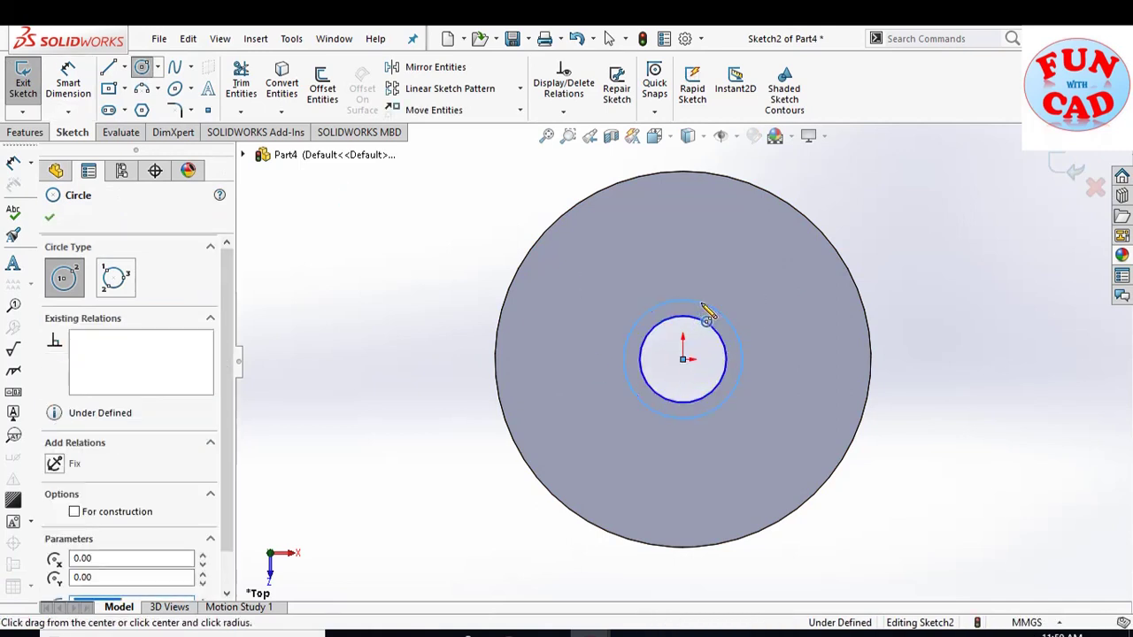
- Dimension the larger circle around the hole with a 40 mm diameter and exit the sketch
{"action": "left_click", "coordinate": [68, 83]}
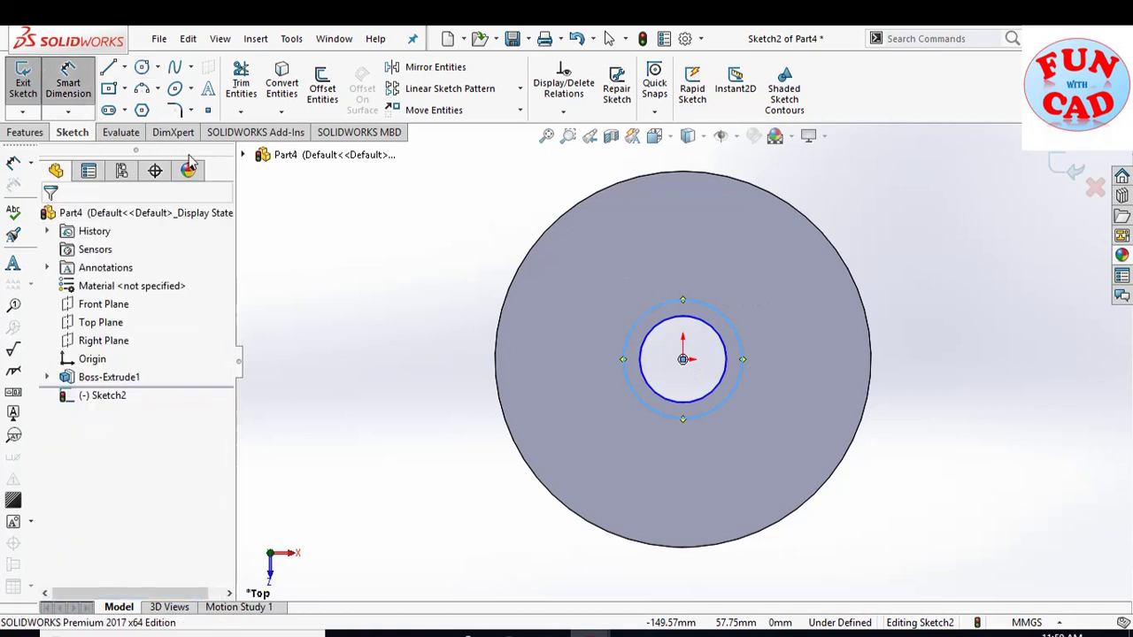
{"action": "left_click", "coordinate": [617, 356]}
{"action": "left_click", "coordinate": [464, 353]}
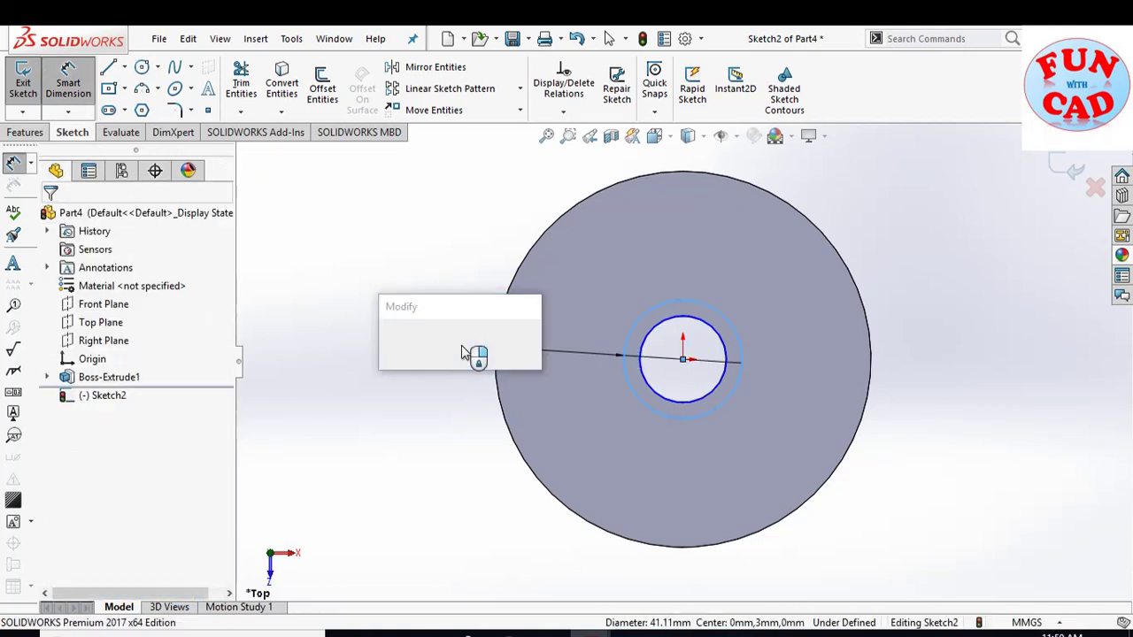
{"action": "type", "text": "40"}
{"action": "key", "text": "Return"}
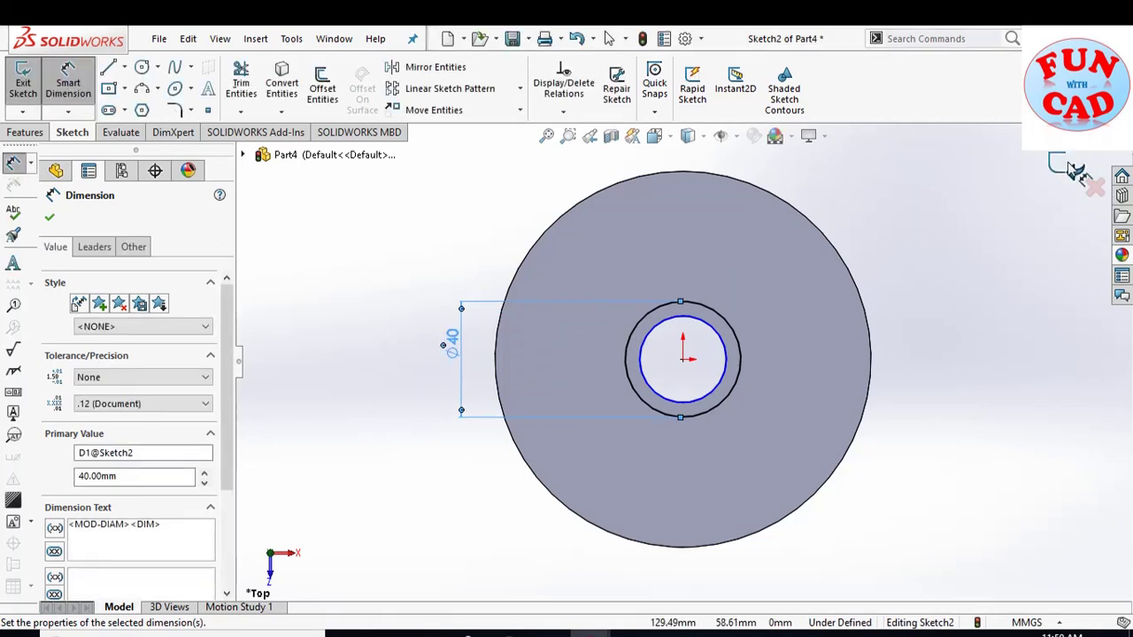
{"action": "left_click", "coordinate": [1066, 167]}
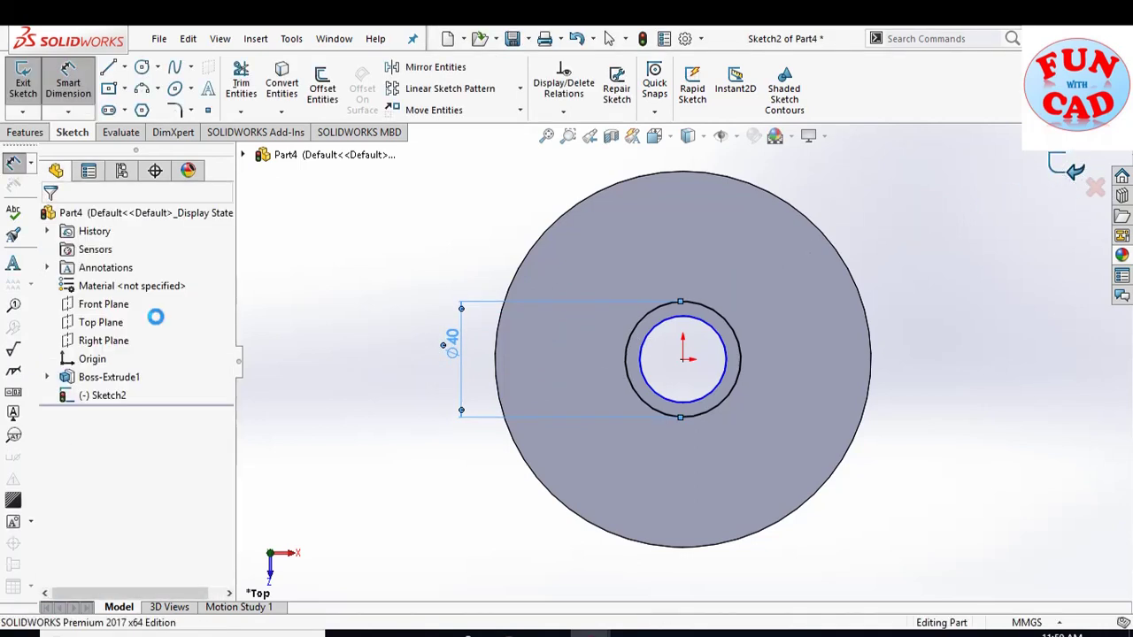
- Extrude the ring between the hole's edge and the 40 mm circle as a raised collar on the disc
{"action": "left_click", "coordinate": [27, 132]}
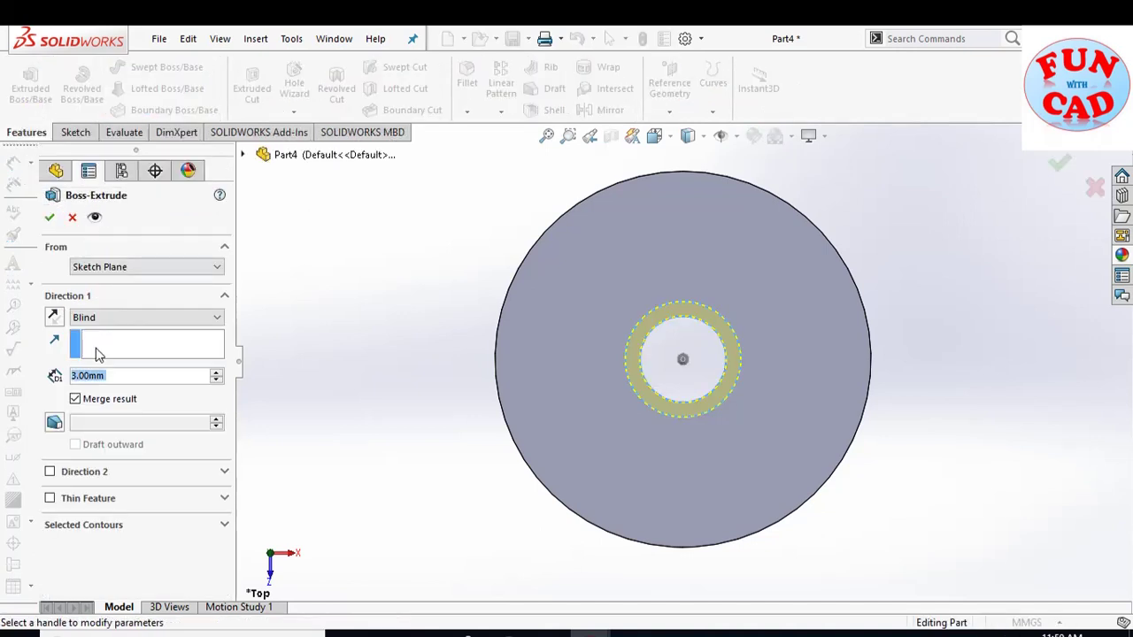
{"action": "left_click", "coordinate": [50, 217]}
{"action": "middle_click_drag", "start_coordinate": [367, 414], "coordinate": [577, 271]}
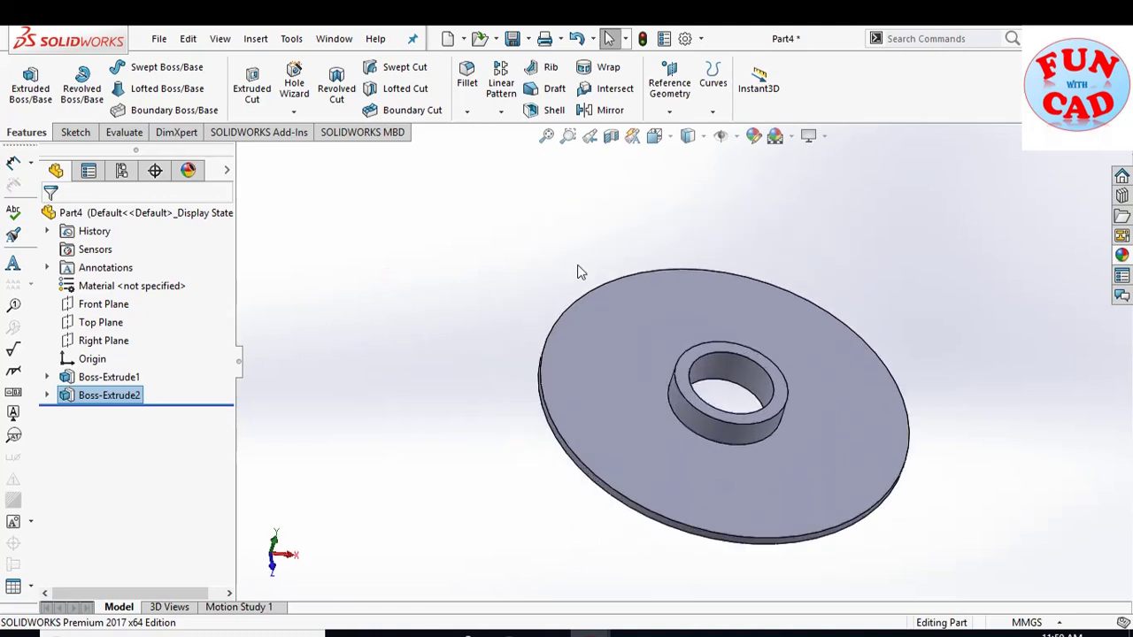
- Save the collared disc part as DIAL in the same folder as BASE and SWITCH
{"action": "left_click", "coordinate": [512, 38]}
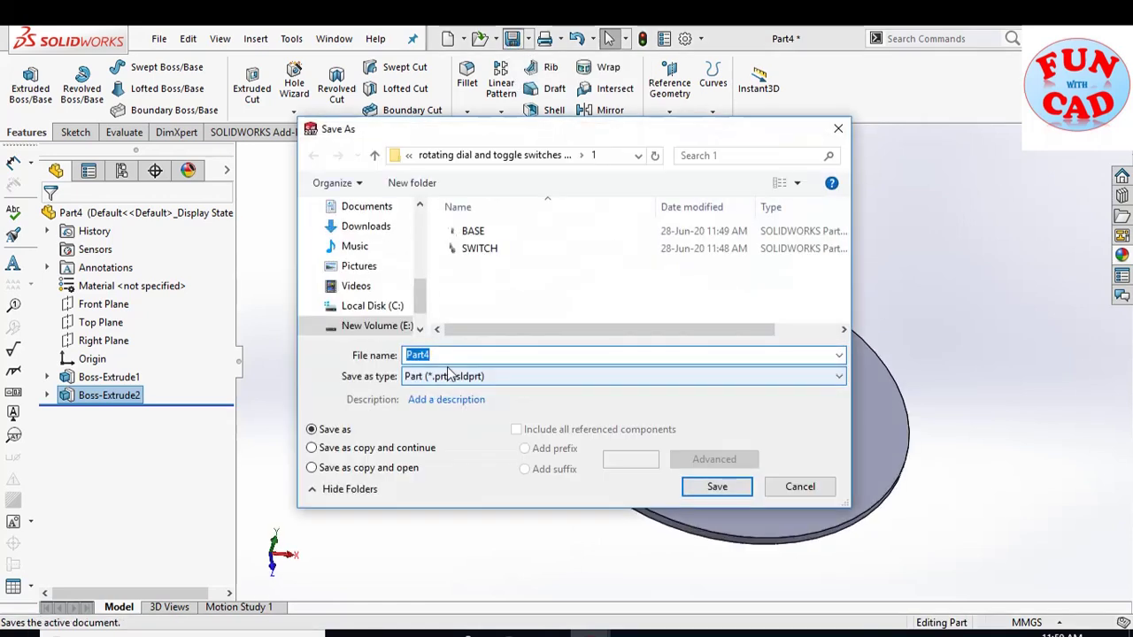
{"action": "left_click", "coordinate": [720, 489]}
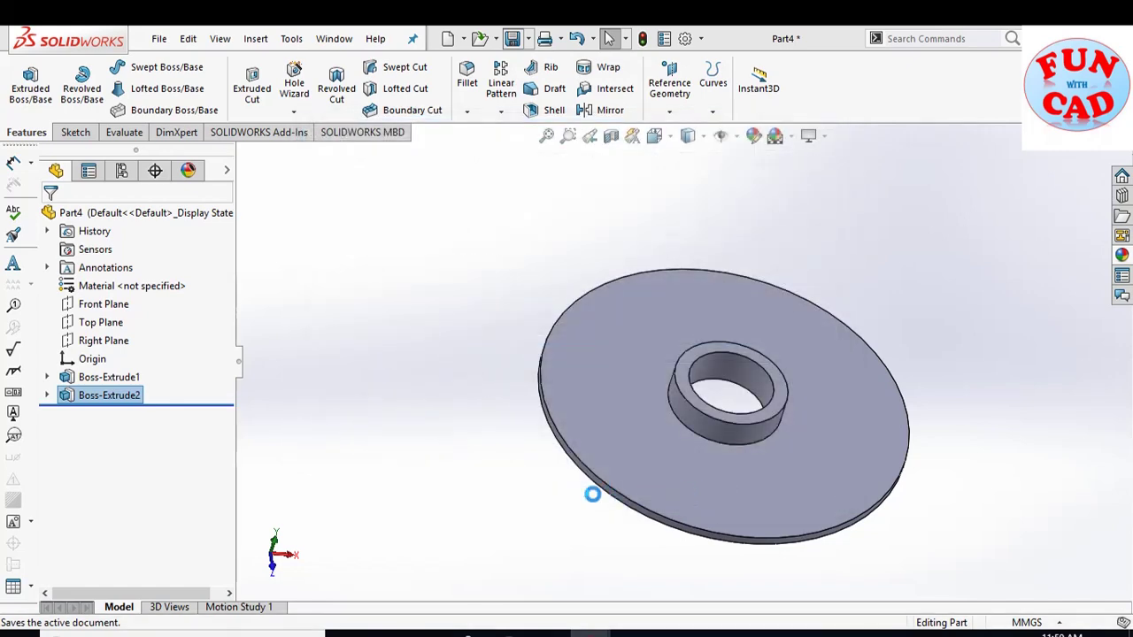
- Start a sketch on the disc's upper face and draw a horizontal centerline about 48 mm long from the origin
{"action": "left_click", "coordinate": [274, 540]}
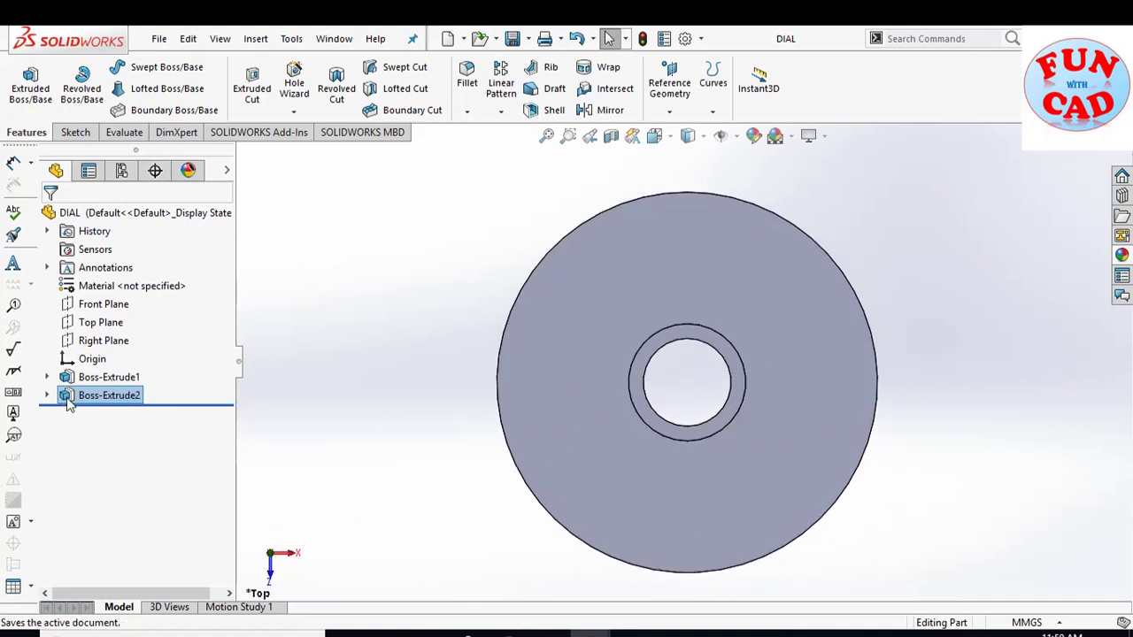
{"action": "left_click", "coordinate": [76, 132]}
{"action": "left_click", "coordinate": [721, 311]}
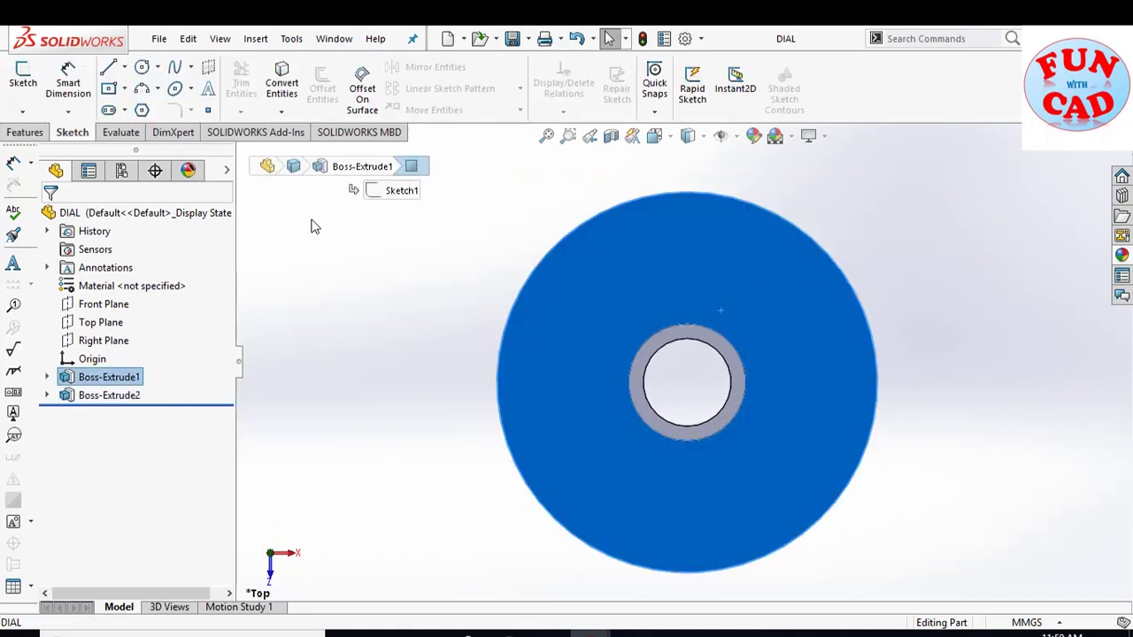
{"action": "left_click", "coordinate": [23, 78]}
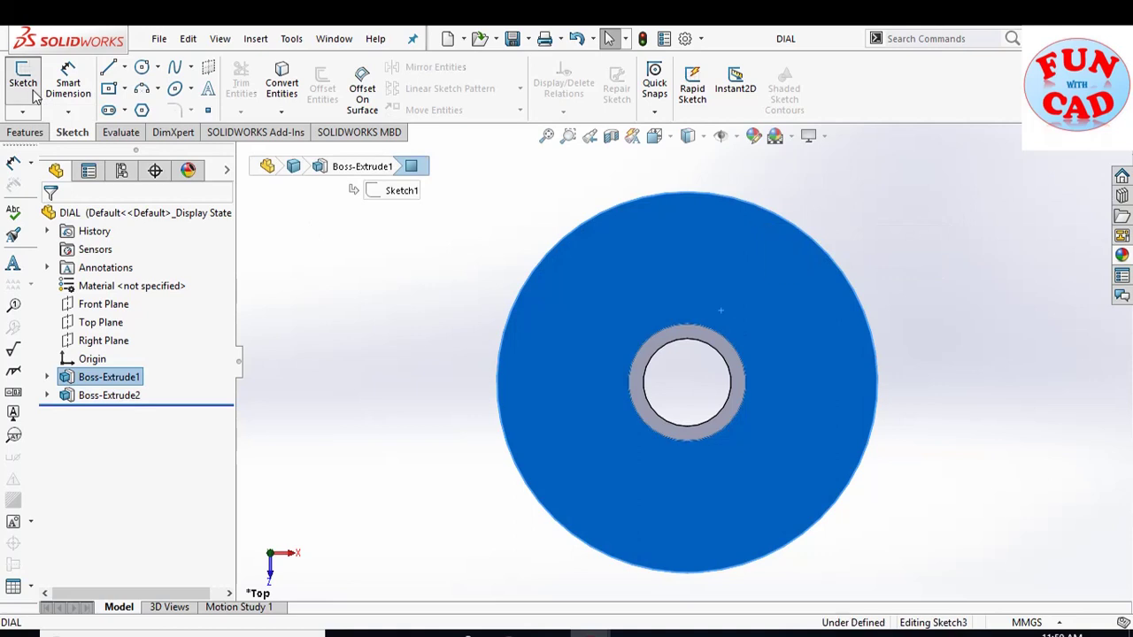
{"action": "left_click", "coordinate": [124, 71]}
{"action": "left_click", "coordinate": [149, 106]}
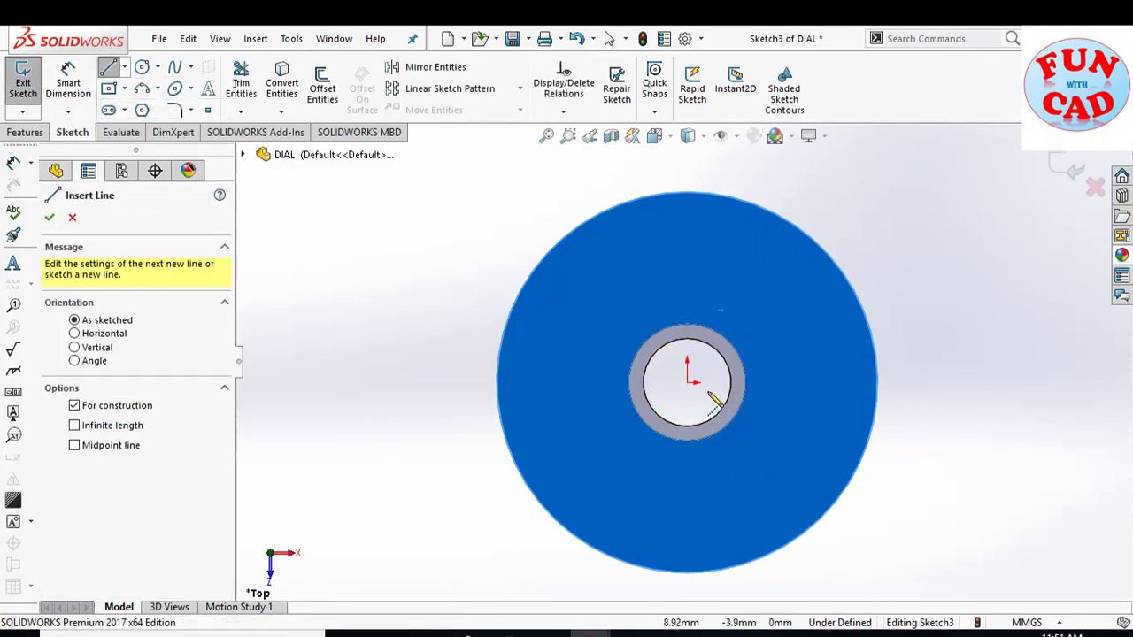
{"action": "left_click", "coordinate": [687, 382]}
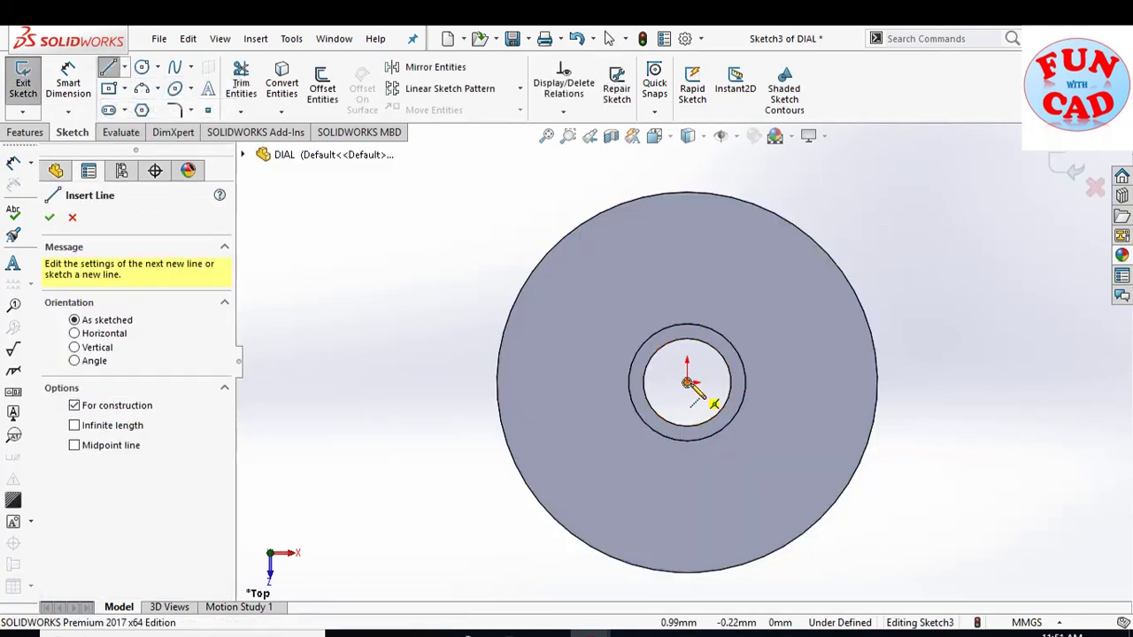
{"action": "left_click", "coordinate": [830, 383]}
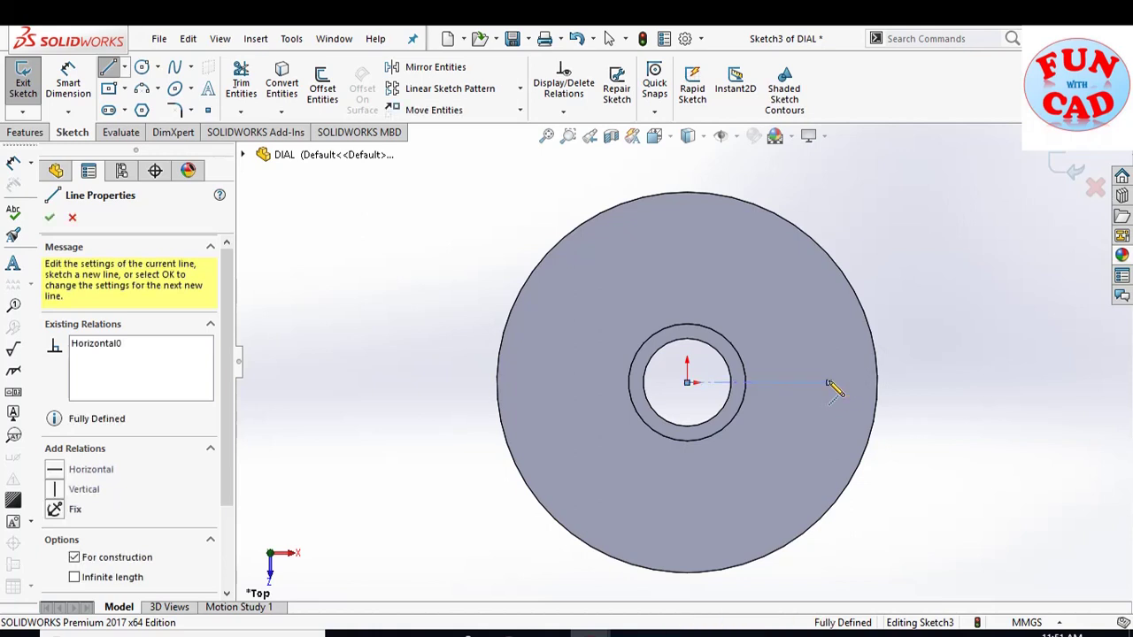
{"action": "key", "text": "Escape"}
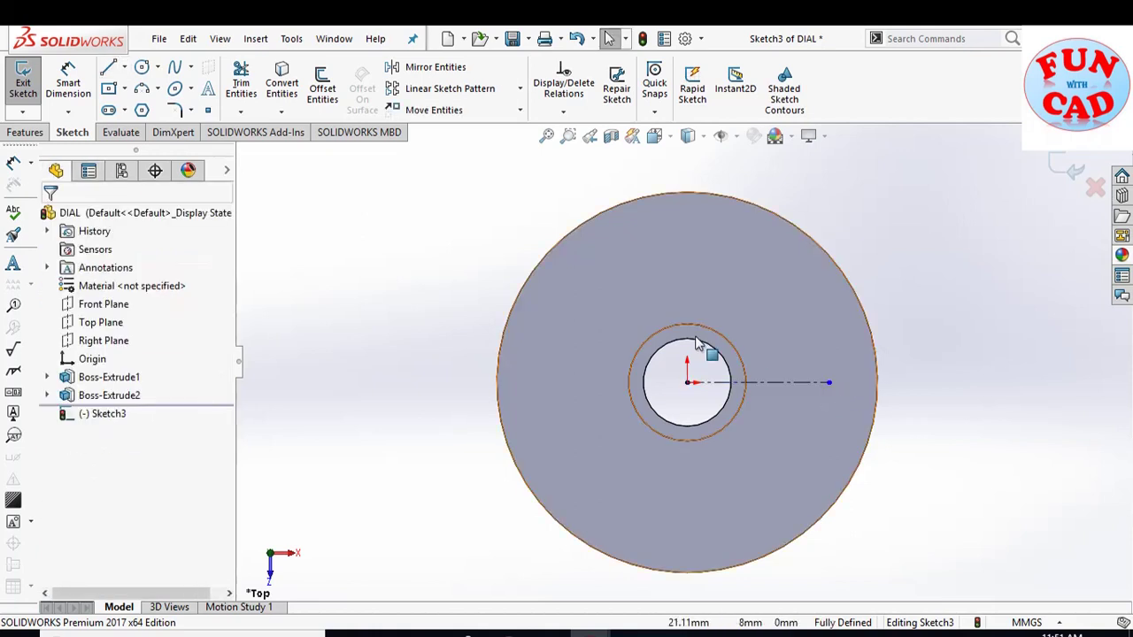
- Draw a circle about 11 mm in diameter centred on the horizontal centerline, about 32 mm from the origin
{"action": "left_click", "coordinate": [142, 67]}
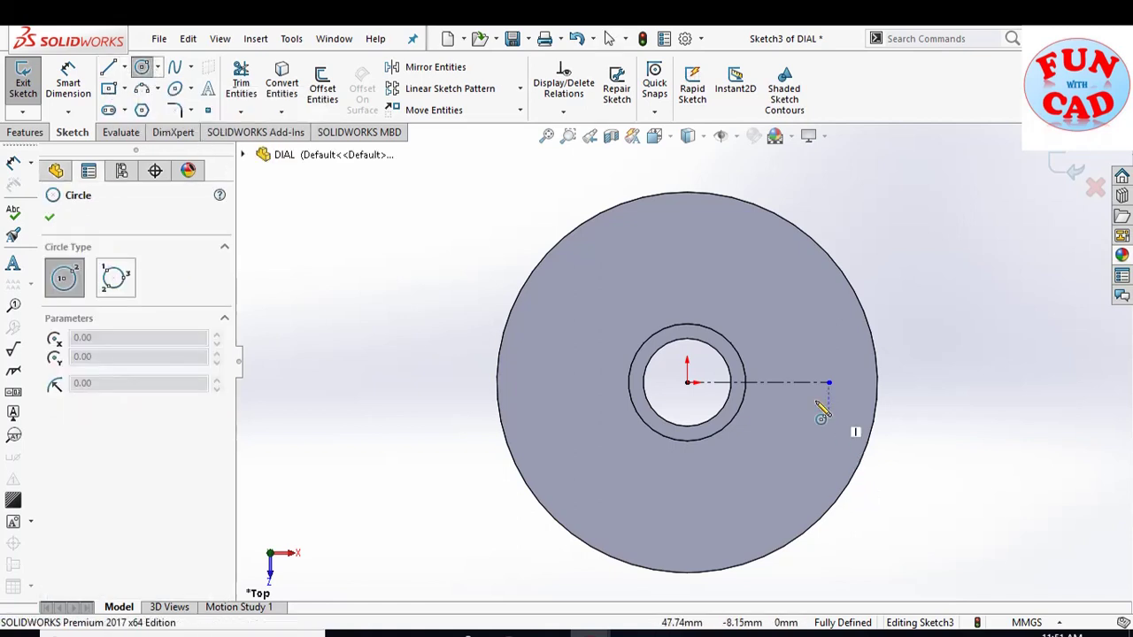
{"action": "left_click", "coordinate": [780, 383]}
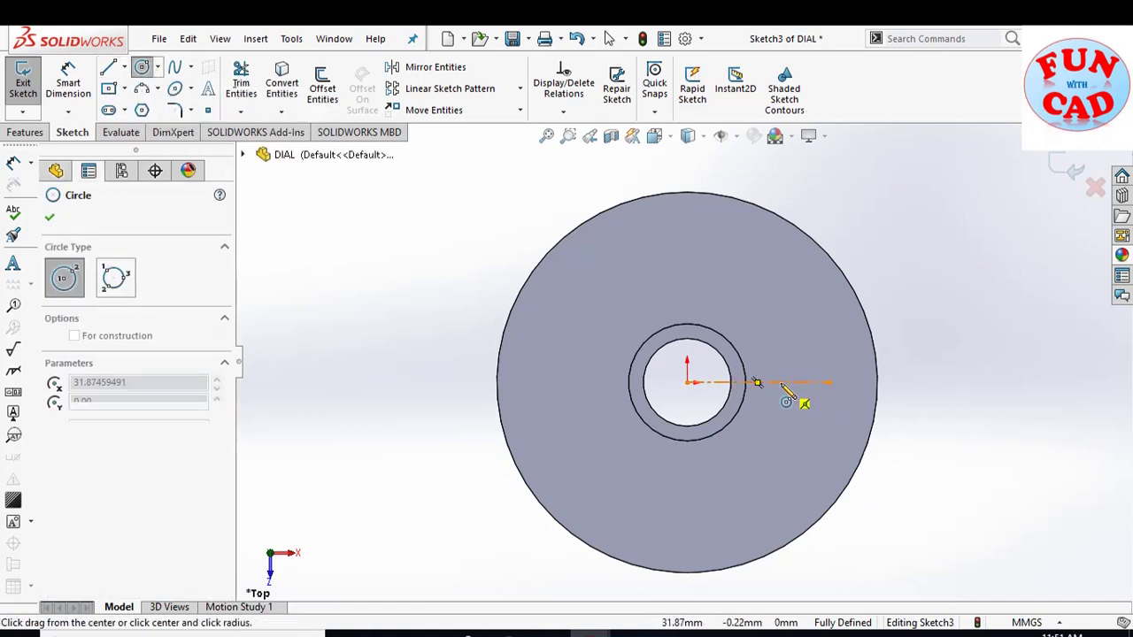
{"action": "left_click", "coordinate": [794, 397]}
{"action": "key", "text": "Escape"}
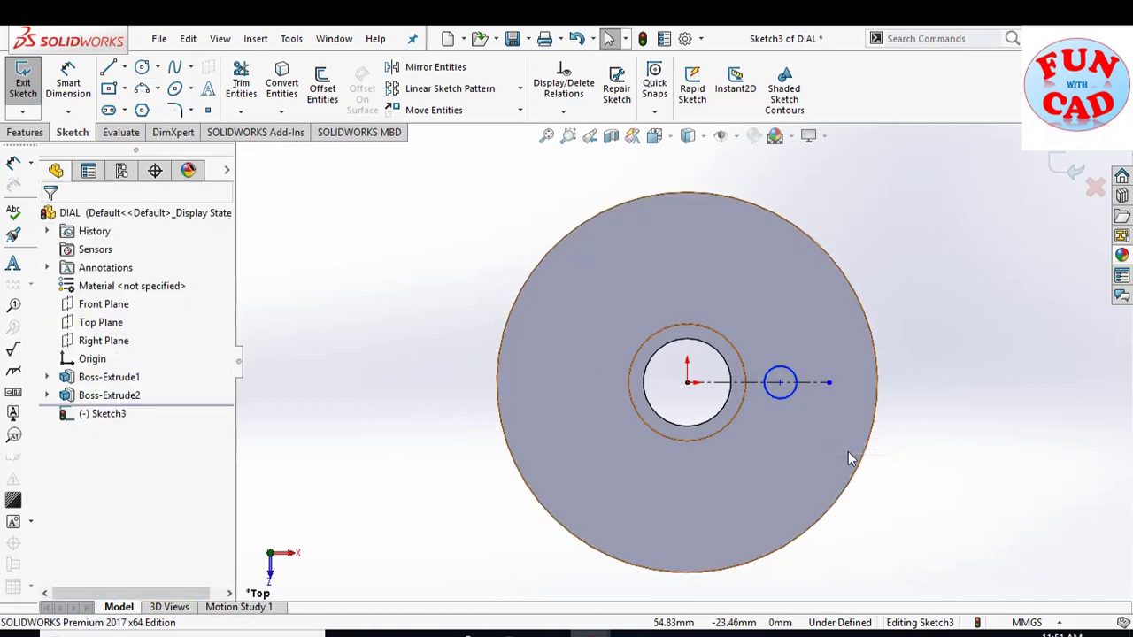
- Draw a vertical centerline about 11 mm down from the horizontal centerline's outer end, with a circle about 10.6 mm in diameter centred on its lower end
{"action": "left_click", "coordinate": [124, 67]}
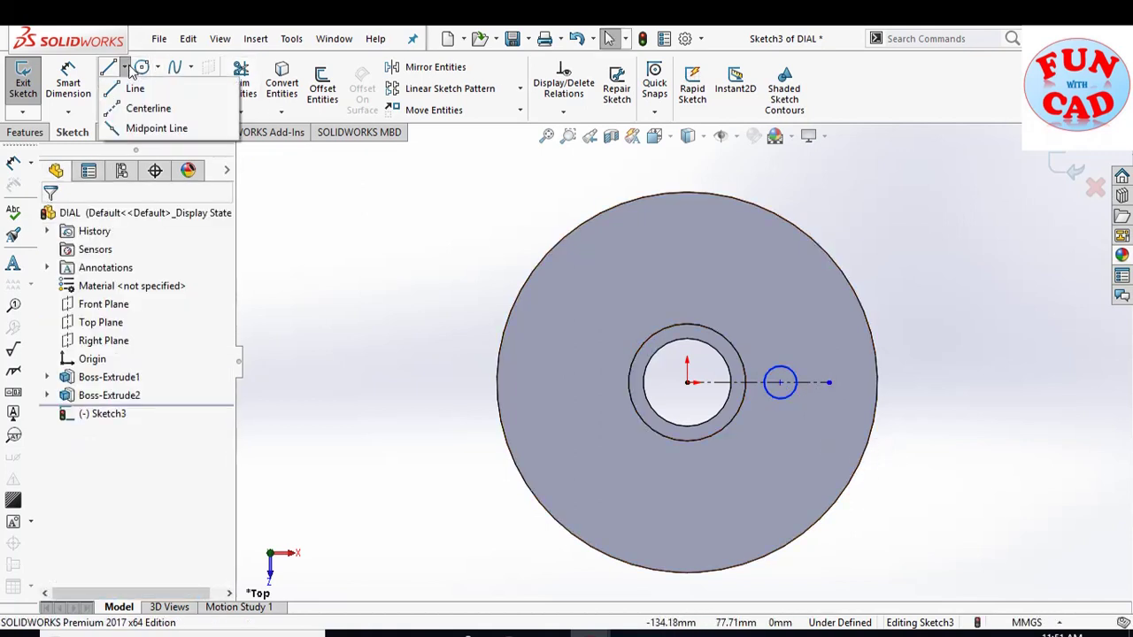
{"action": "left_click", "coordinate": [128, 104]}
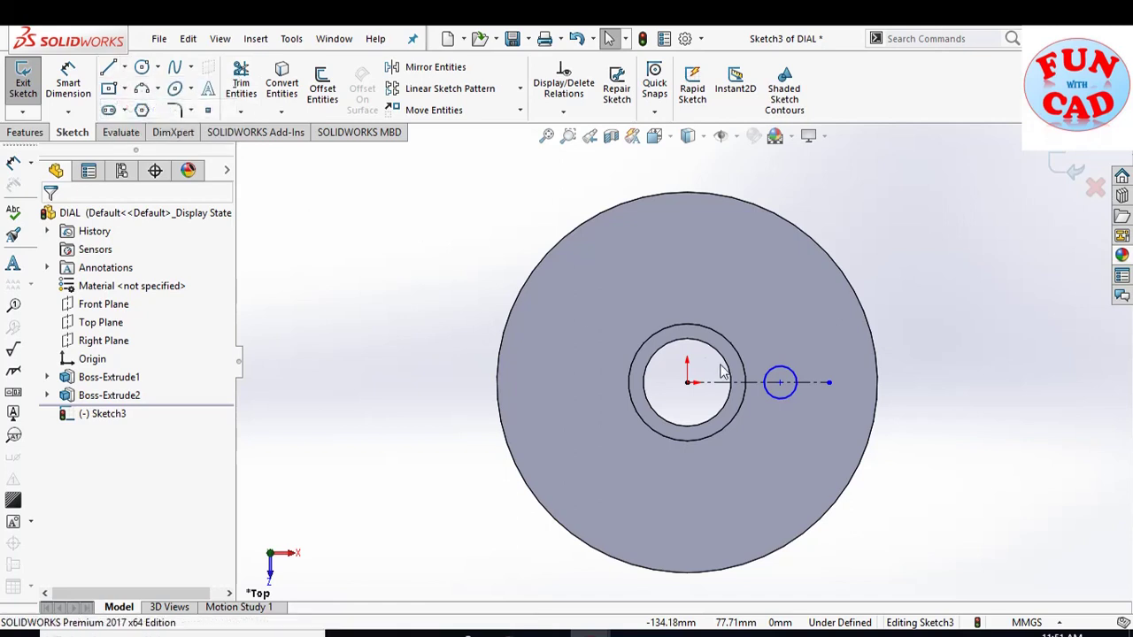
{"action": "left_click", "coordinate": [829, 383]}
{"action": "left_click", "coordinate": [828, 414]}
{"action": "key", "text": "Escape"}
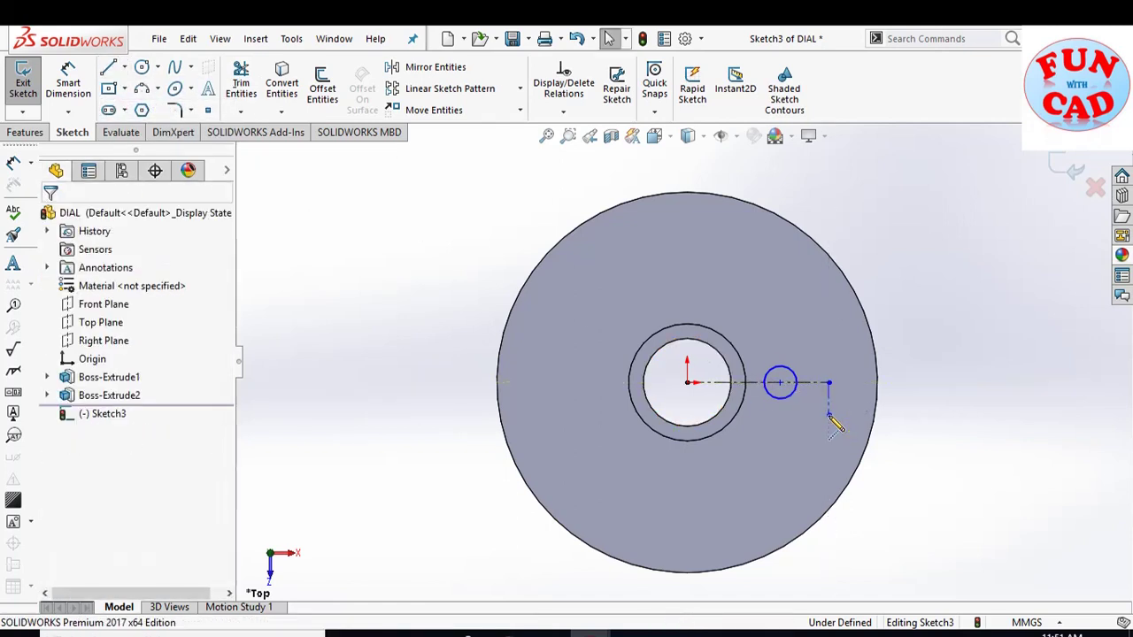
{"action": "left_click", "coordinate": [147, 73]}
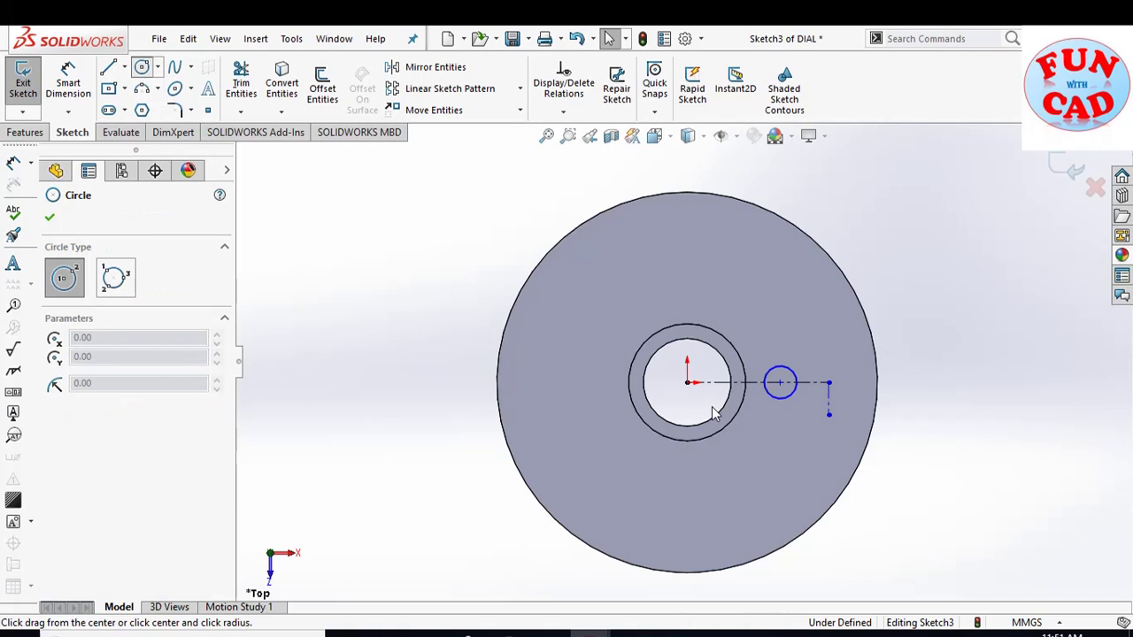
{"action": "left_click", "coordinate": [848, 435]}
{"action": "key", "text": "Escape"}
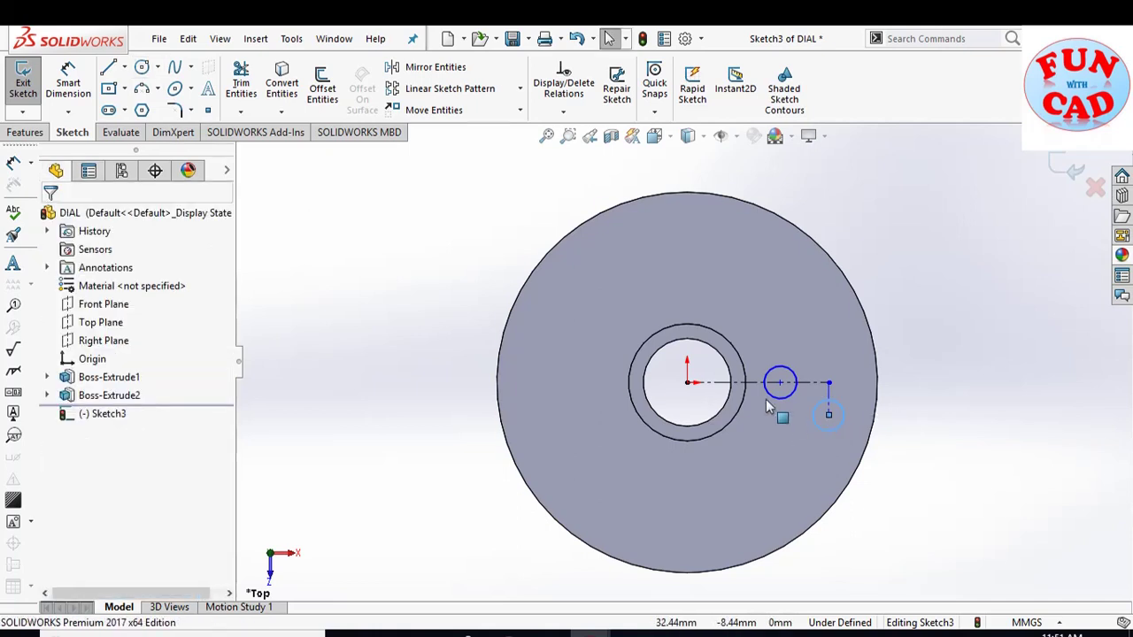
- Dimension both small circles with a 6 mm diameter
{"action": "left_click", "coordinate": [55, 93]}
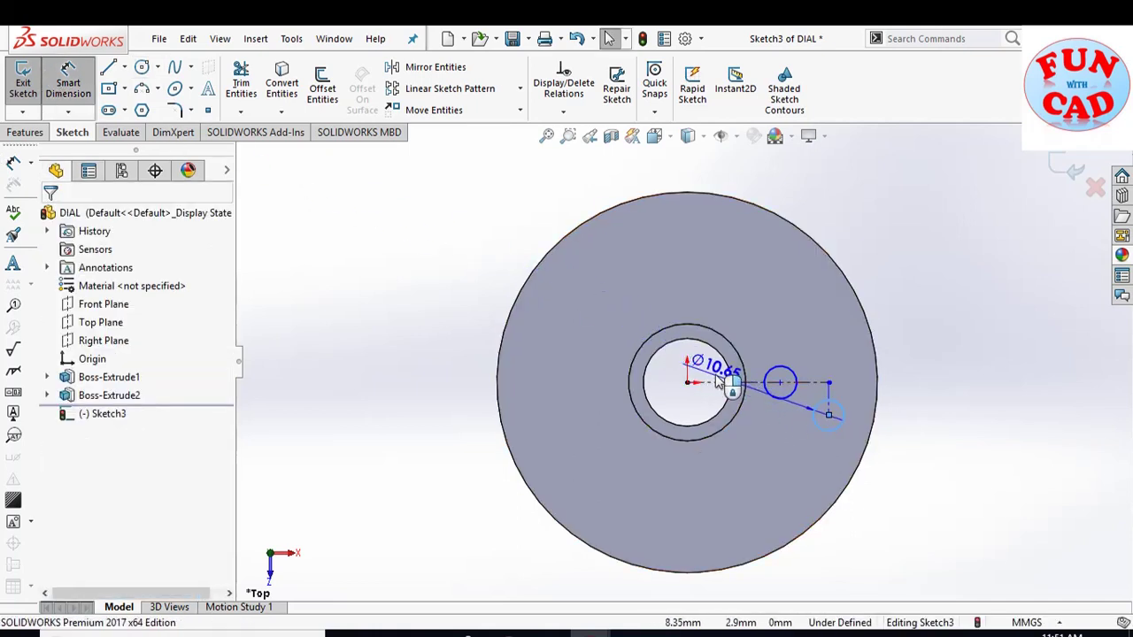
{"action": "left_click", "coordinate": [925, 429]}
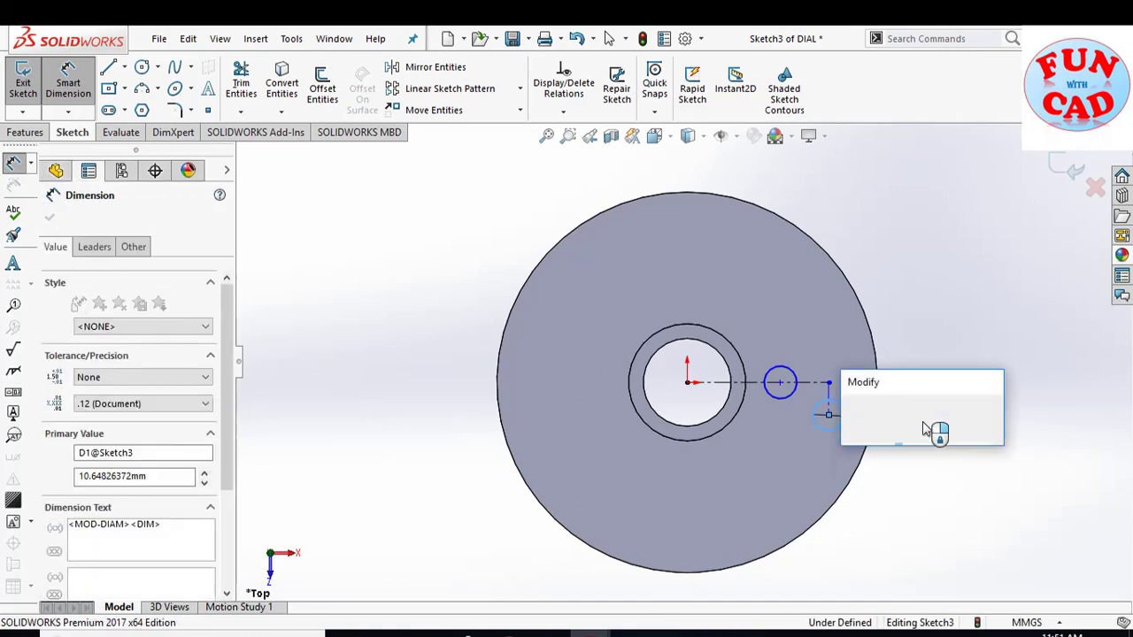
{"action": "type", "text": "6"}
{"action": "key", "text": "Return"}
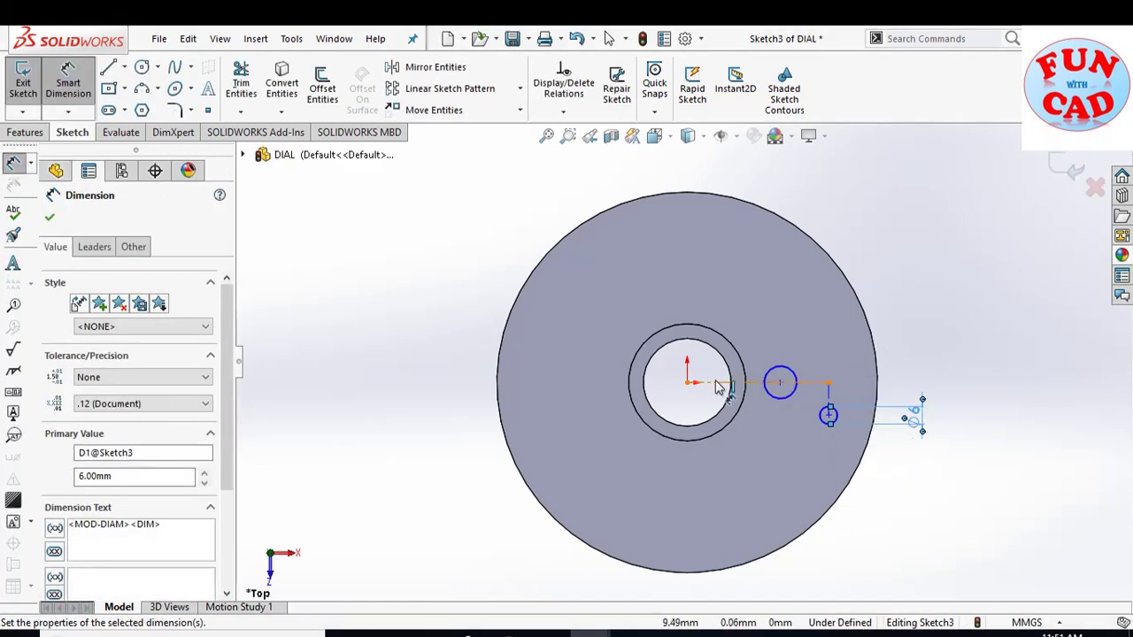
{"action": "left_click", "coordinate": [766, 378]}
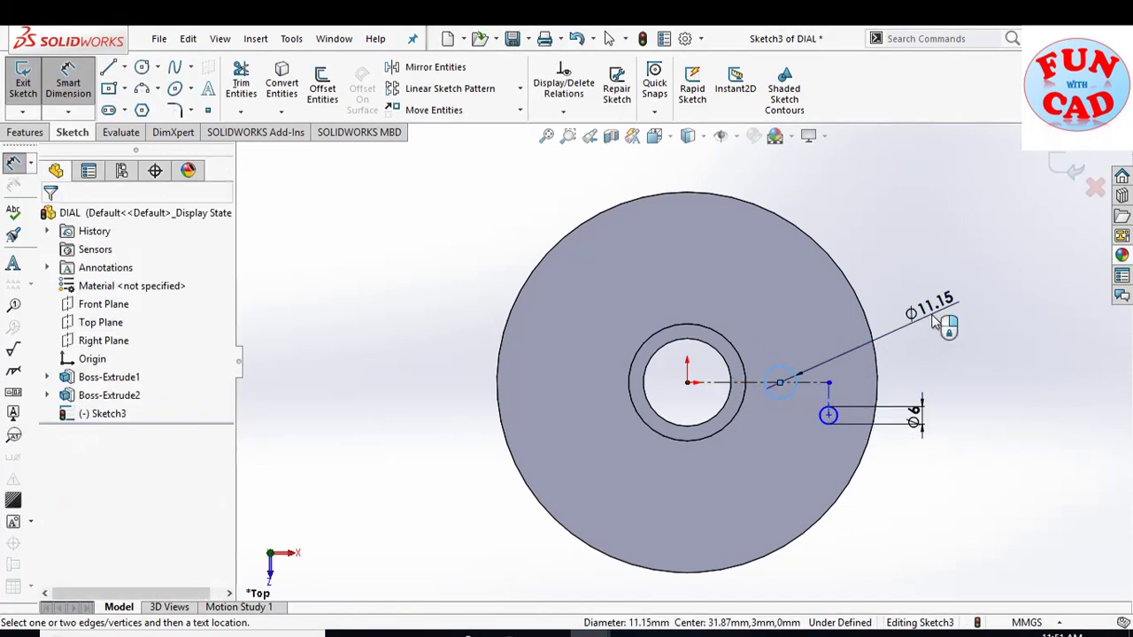
{"action": "left_click", "coordinate": [938, 323]}
{"action": "type", "text": "6"}
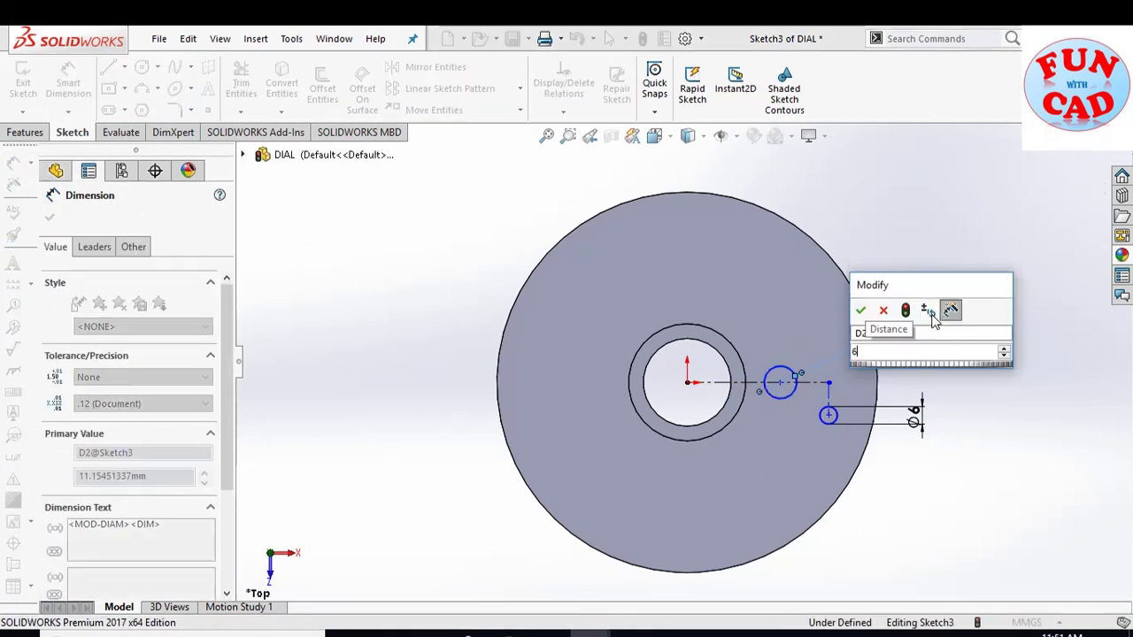
{"action": "key", "text": "Return"}
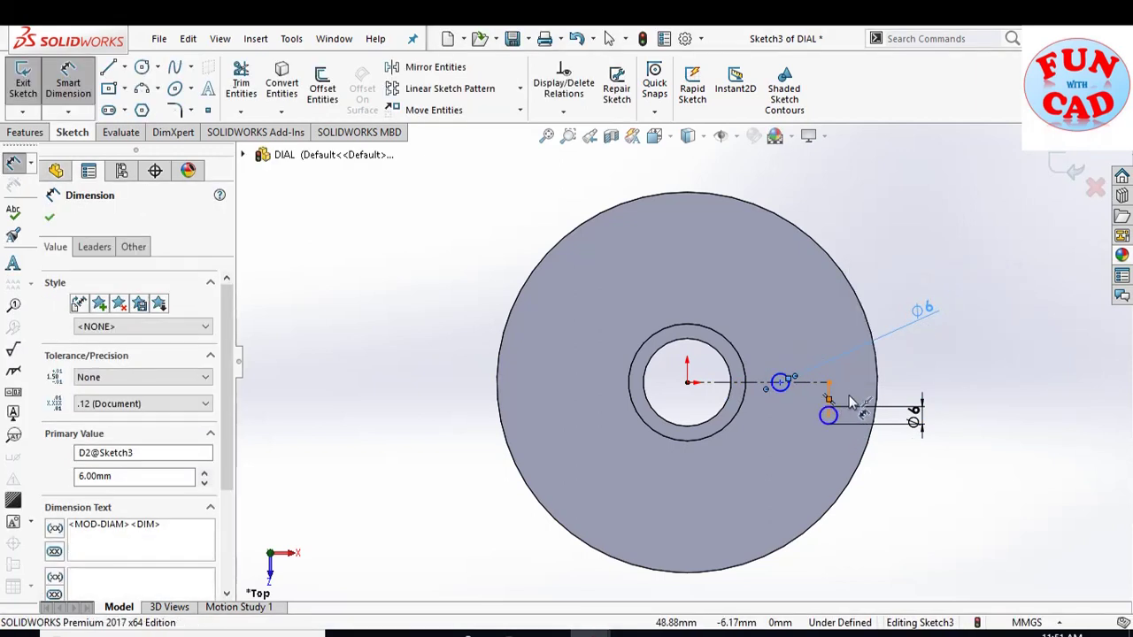
{"action": "left_click", "coordinate": [849, 399]}
{"action": "key", "text": "Escape"}
- Dimension the short vertical centerline with a length of 10 mm
{"action": "scroll", "coordinate": [824, 403], "scroll_direction": "down", "scroll_amount": 5}
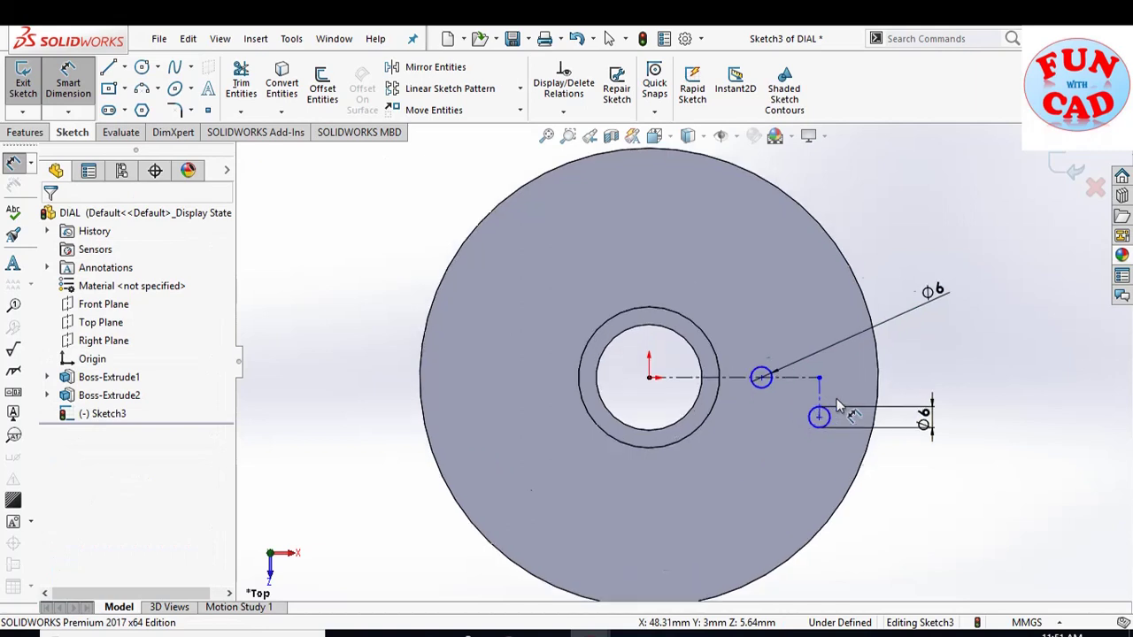
{"action": "left_click", "coordinate": [795, 388]}
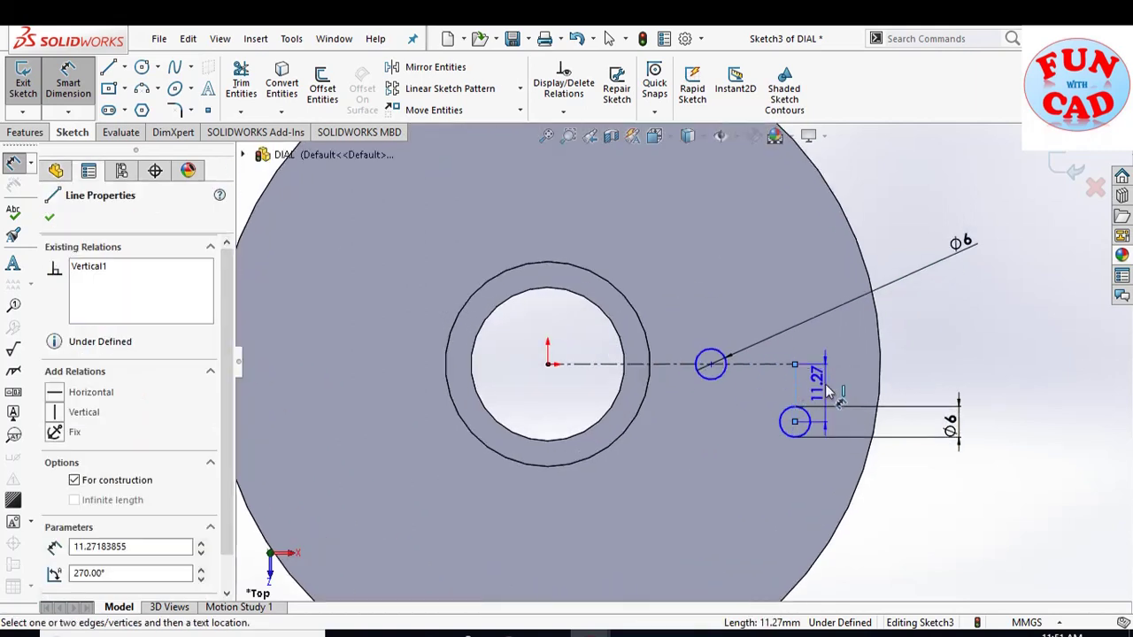
{"action": "left_click", "coordinate": [926, 393]}
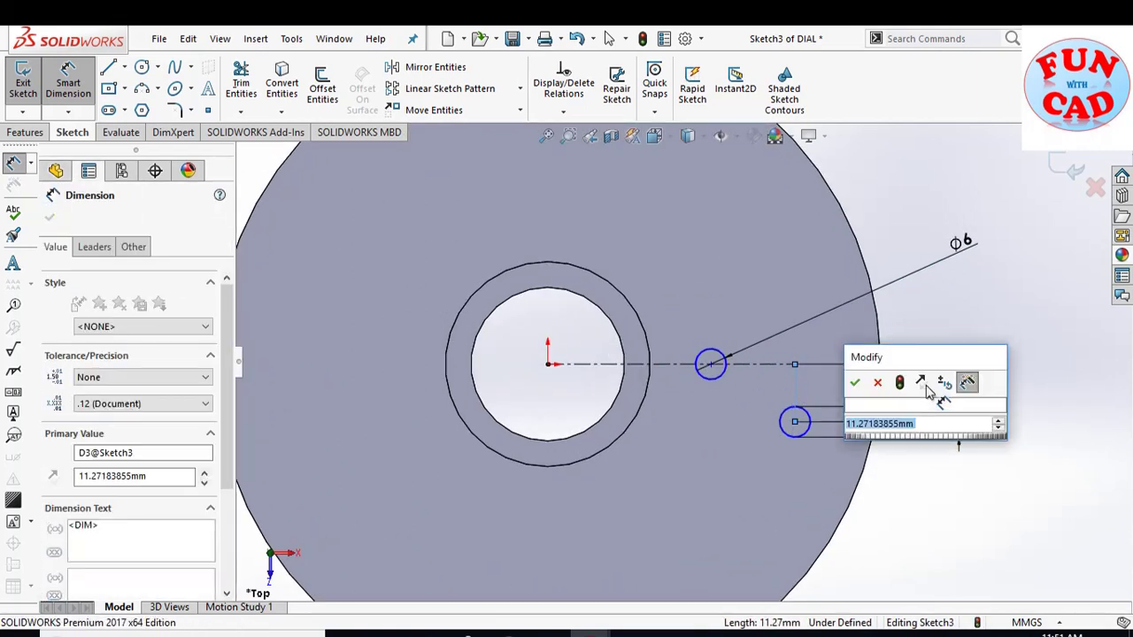
{"action": "type", "text": "10"}
{"action": "key", "text": "Return"}
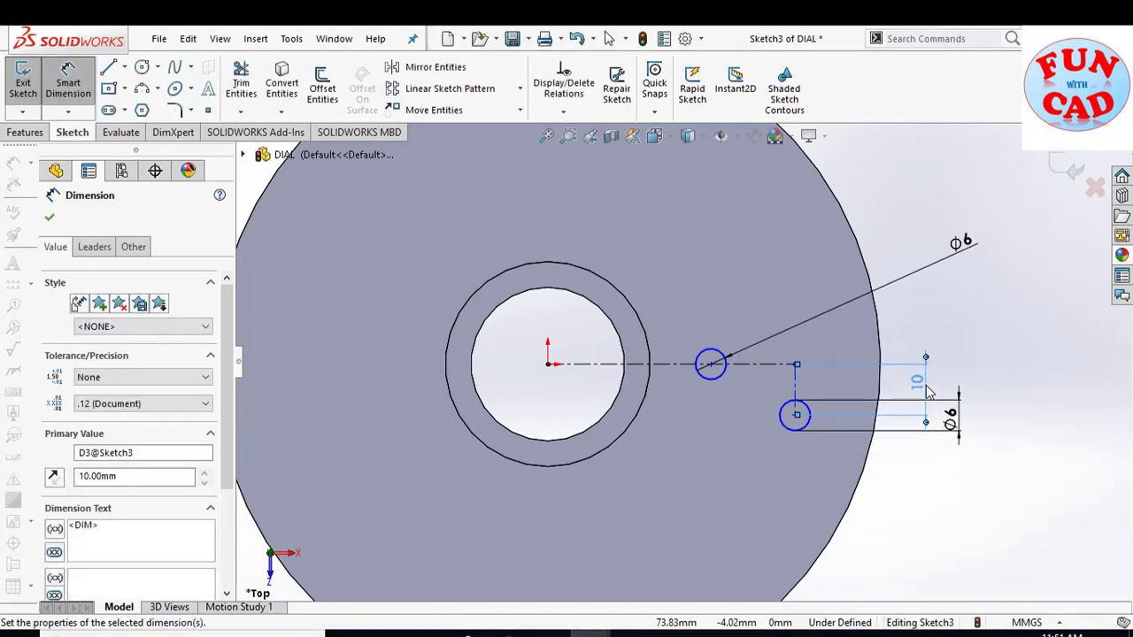
- Set the horizontal distance between the upper circle's centre and the horizontal centerline's outer end to 10 mm
{"action": "left_click", "coordinate": [711, 364]}
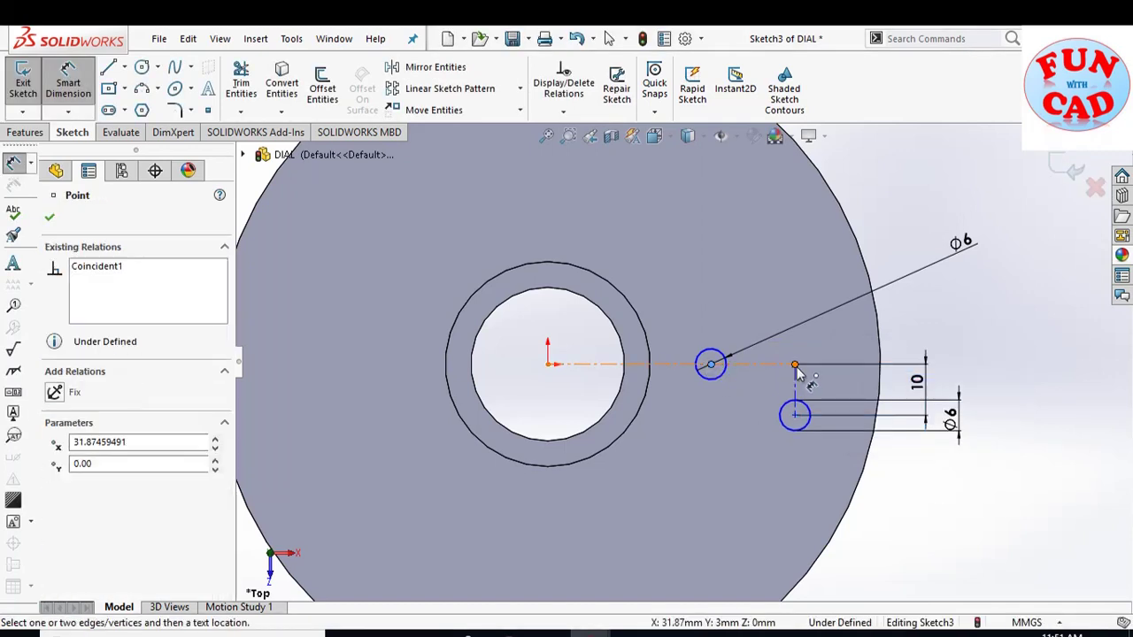
{"action": "left_click", "coordinate": [796, 364]}
{"action": "left_click", "coordinate": [912, 338]}
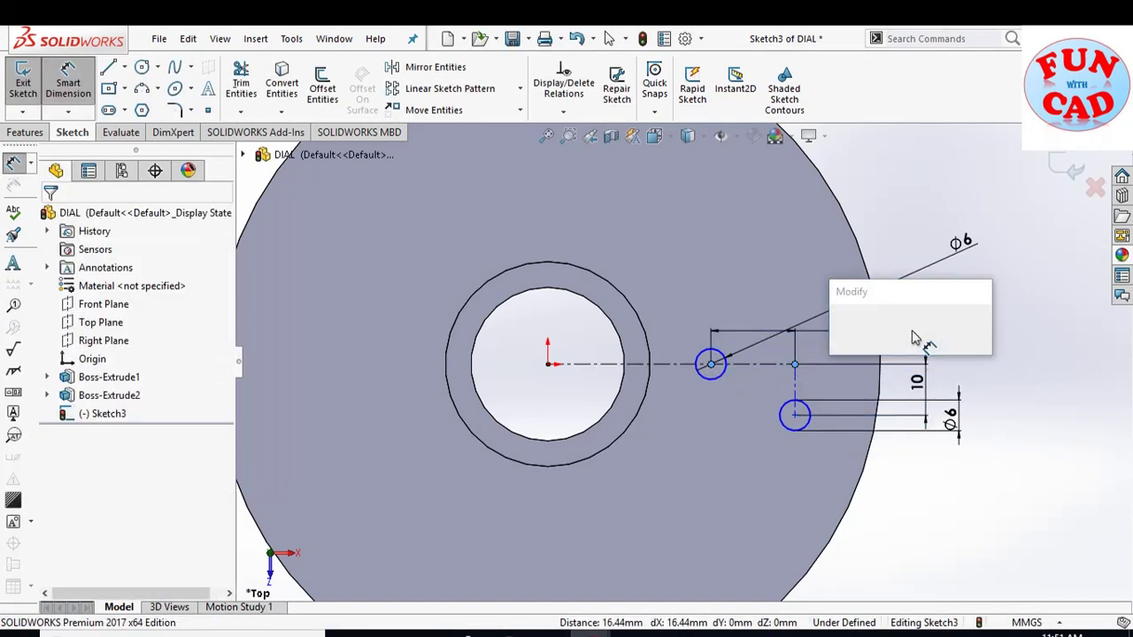
{"action": "type", "text": "10"}
{"action": "key", "text": "Return"}
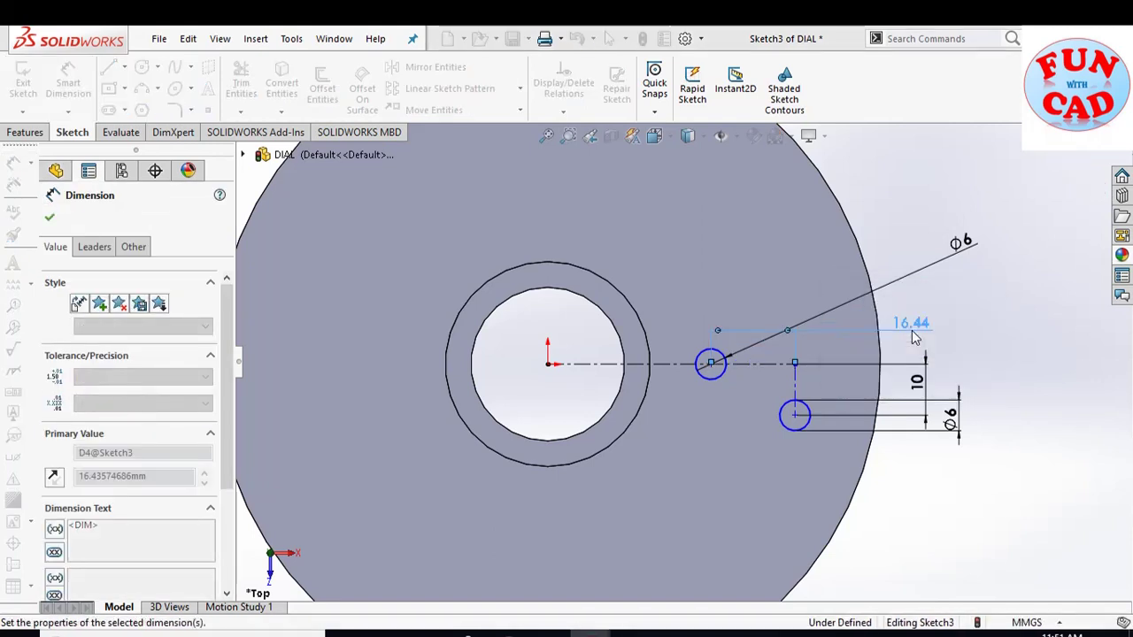
{"action": "key", "text": "Escape"}
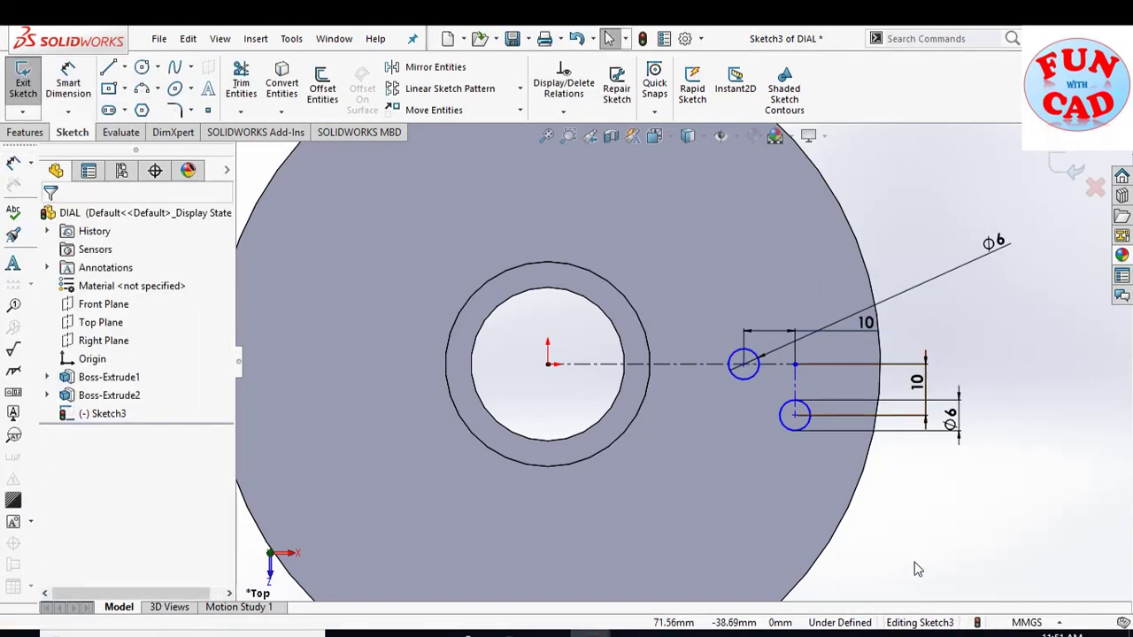
- Draw a slanted centerline from the origin to the centre of the lower 6 mm circle
{"action": "left_click", "coordinate": [124, 67]}
{"action": "left_click", "coordinate": [124, 67]}
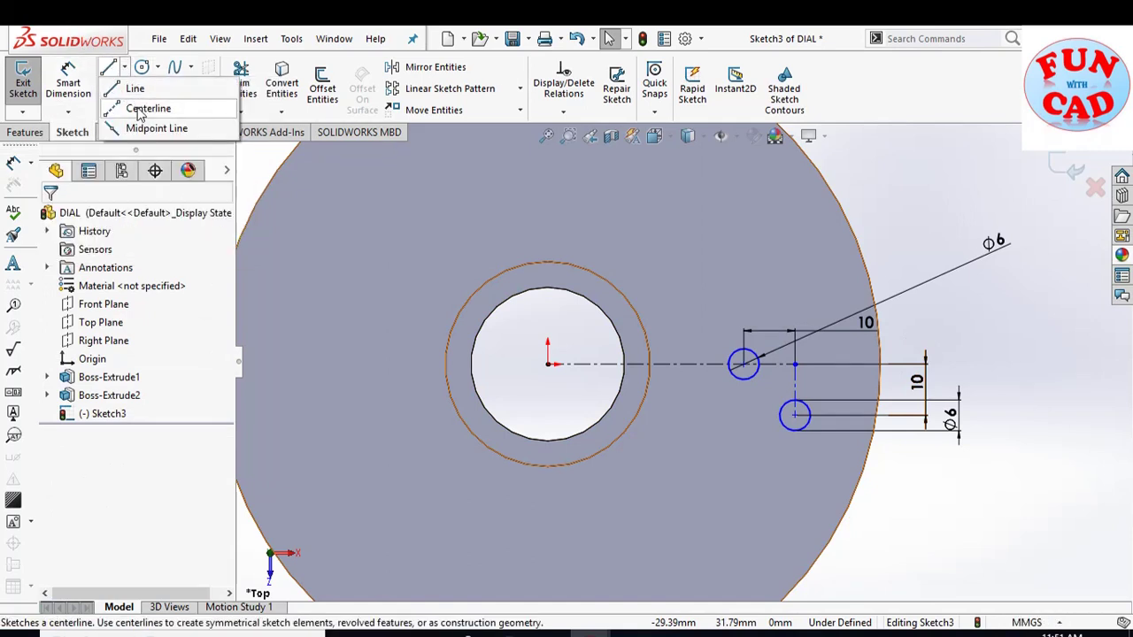
{"action": "left_click", "coordinate": [139, 109]}
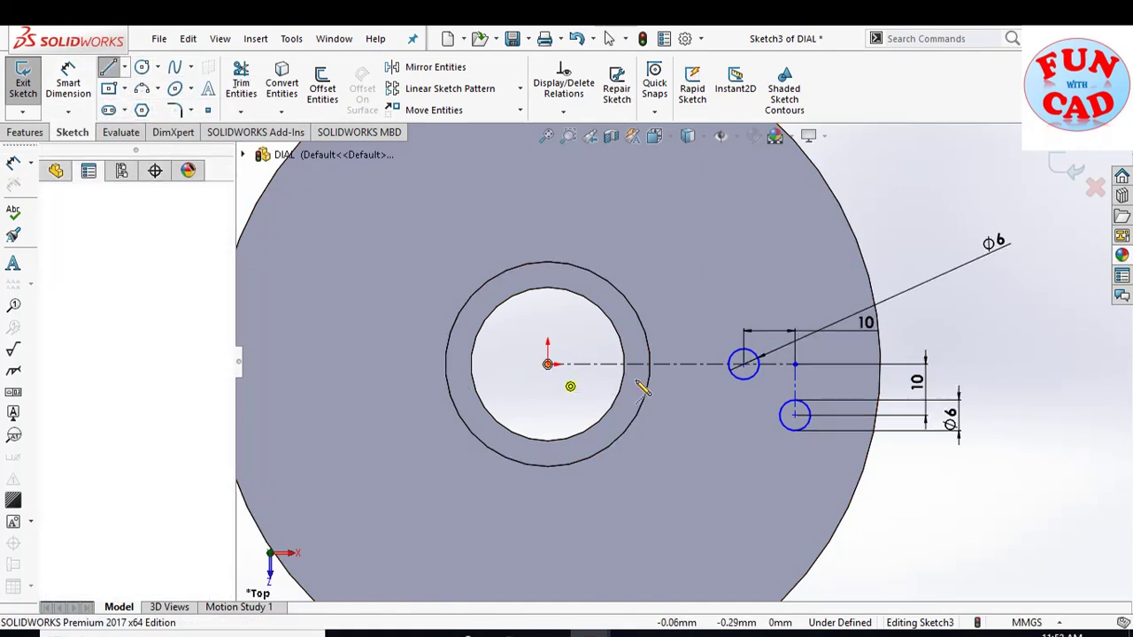
{"action": "left_click", "coordinate": [794, 415]}
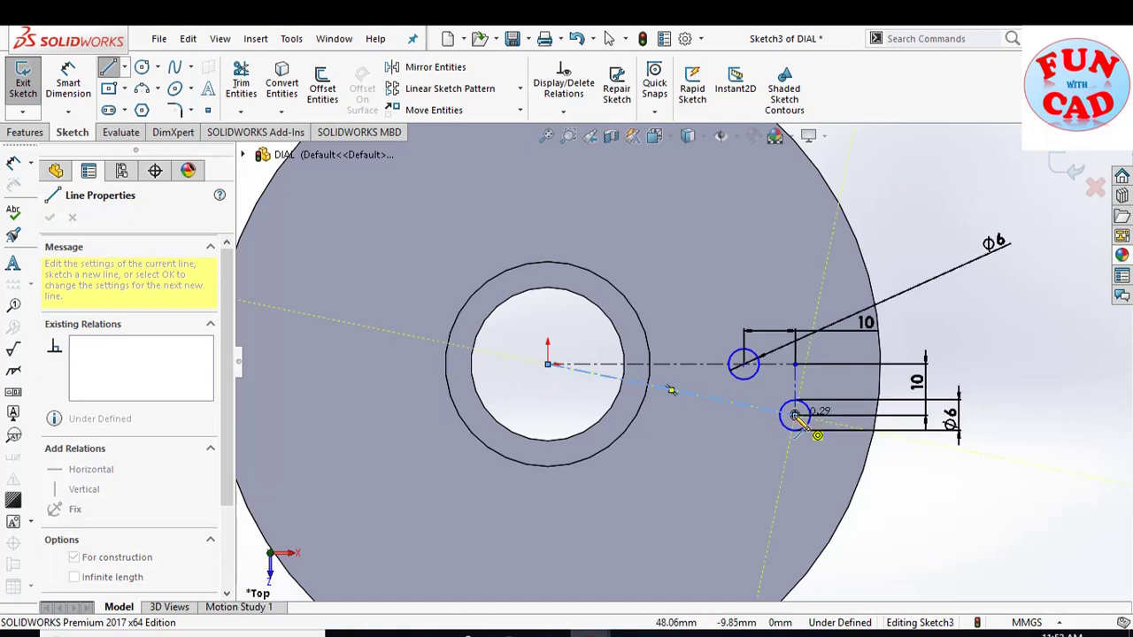
{"action": "key", "text": "Escape"}
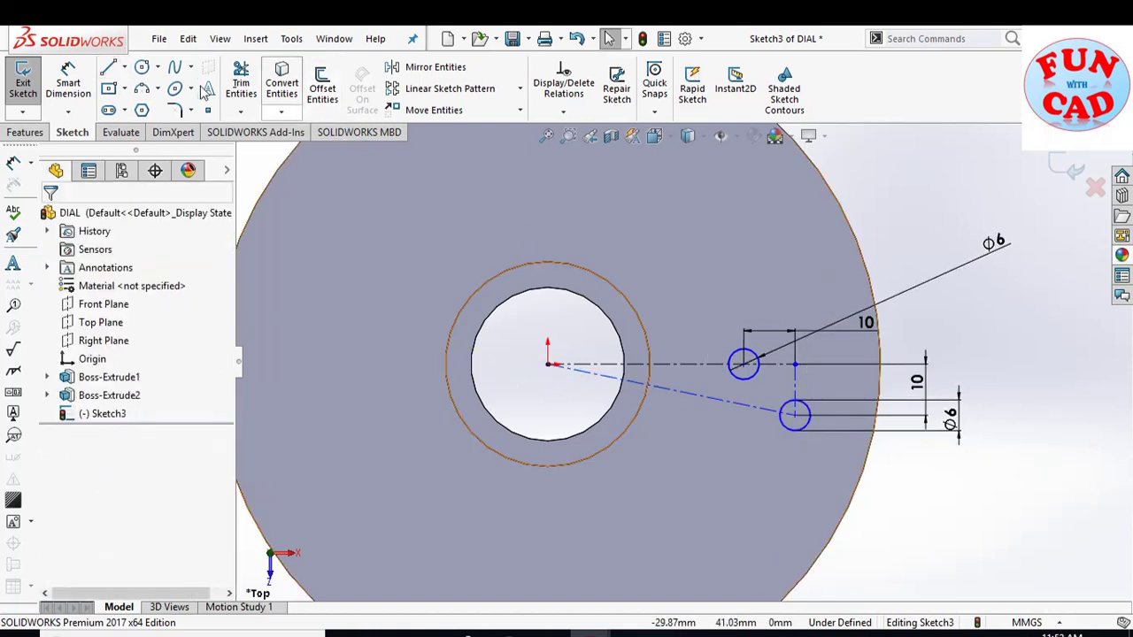
- Dimension the horizontal centerline from the origin with a length of 55 mm
{"action": "left_click", "coordinate": [67, 84]}
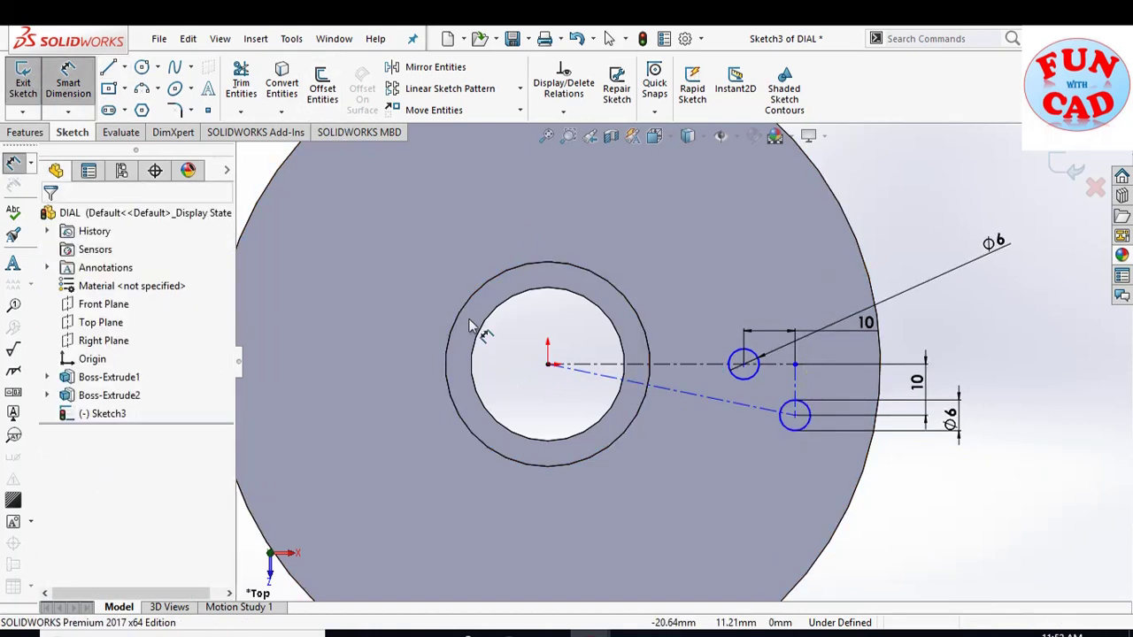
{"action": "left_click", "coordinate": [670, 372]}
{"action": "left_click", "coordinate": [896, 257]}
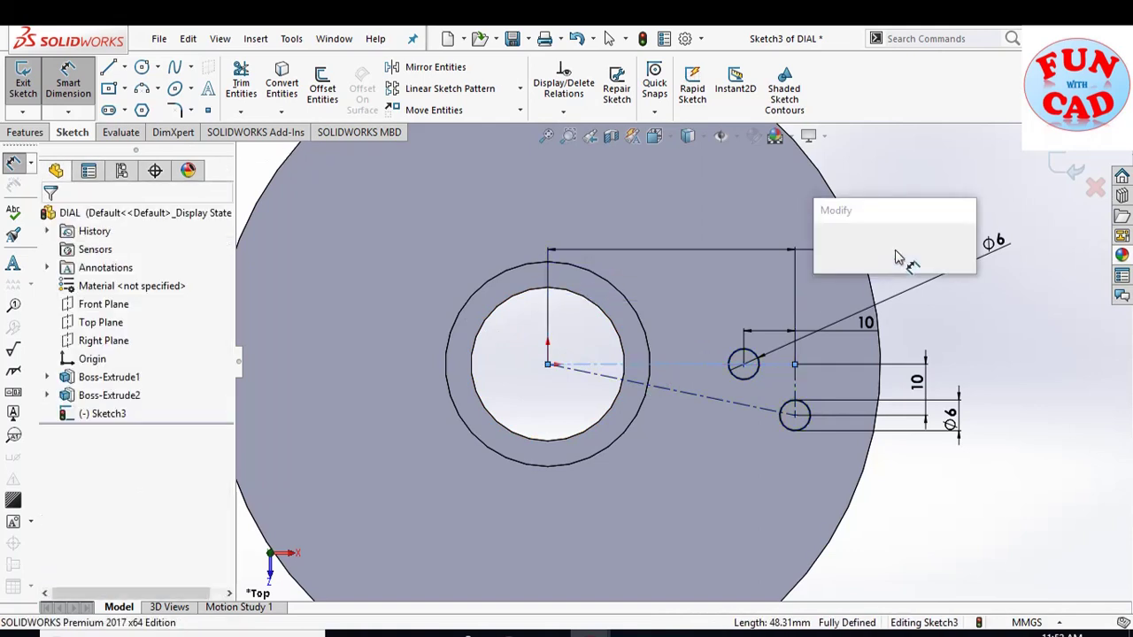
{"action": "type", "text": "4"}
{"action": "key", "text": "Escape"}
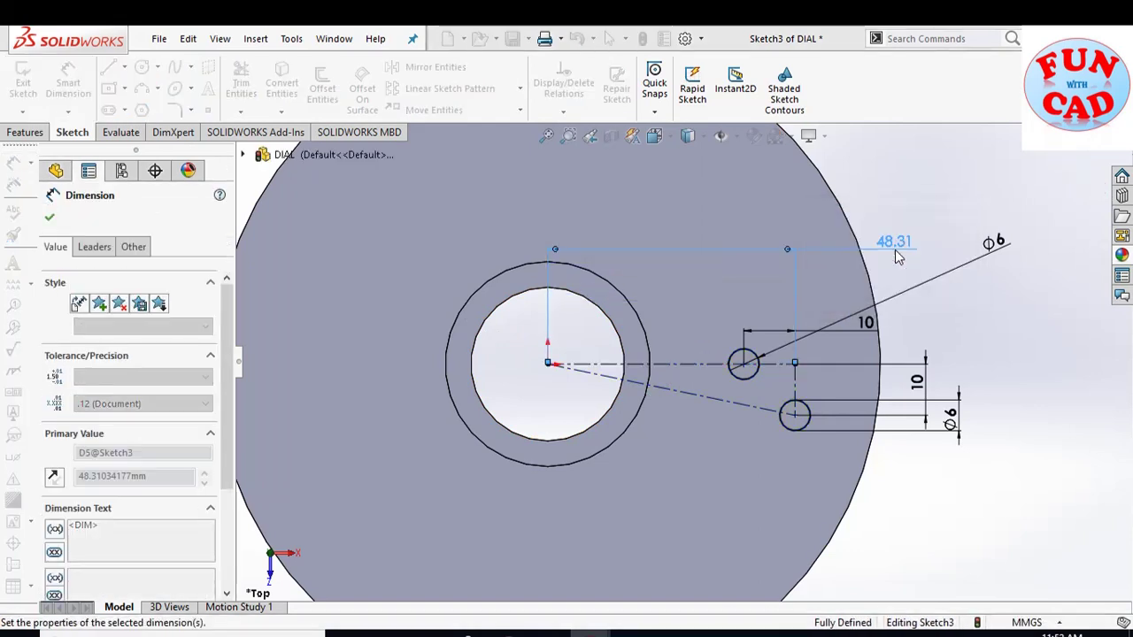
{"action": "key", "text": "Escape"}
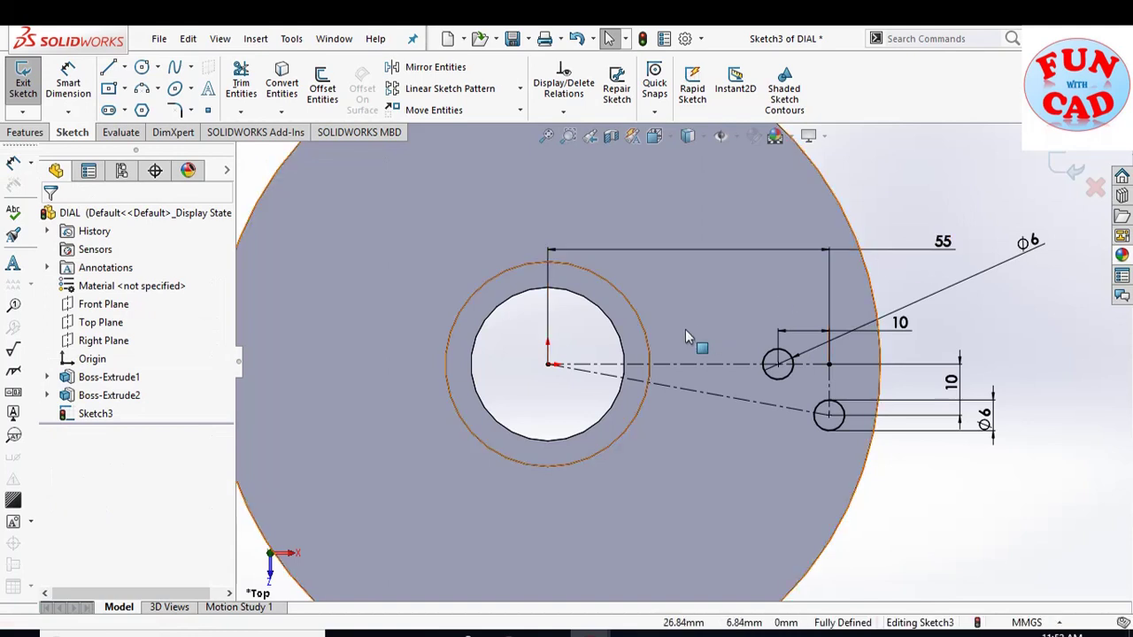
- Draw a slanted centerline from the origin, rising above the horizontal centerline and ending near the disc's outer edge
{"action": "left_click", "coordinate": [125, 68]}
{"action": "left_click", "coordinate": [146, 106]}
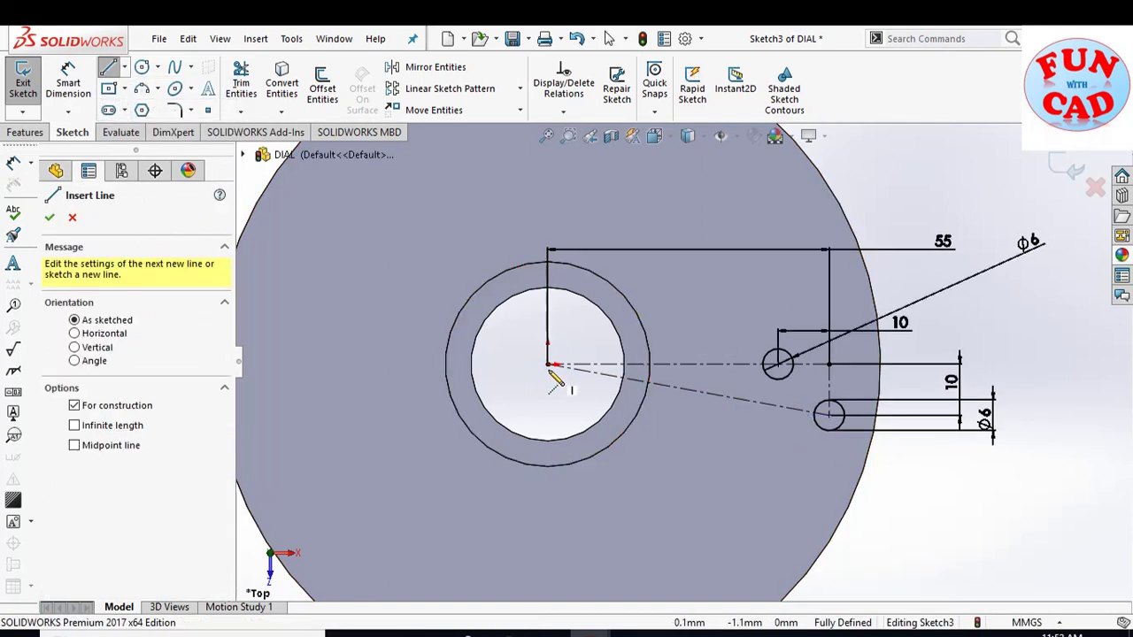
{"action": "left_click", "coordinate": [550, 366]}
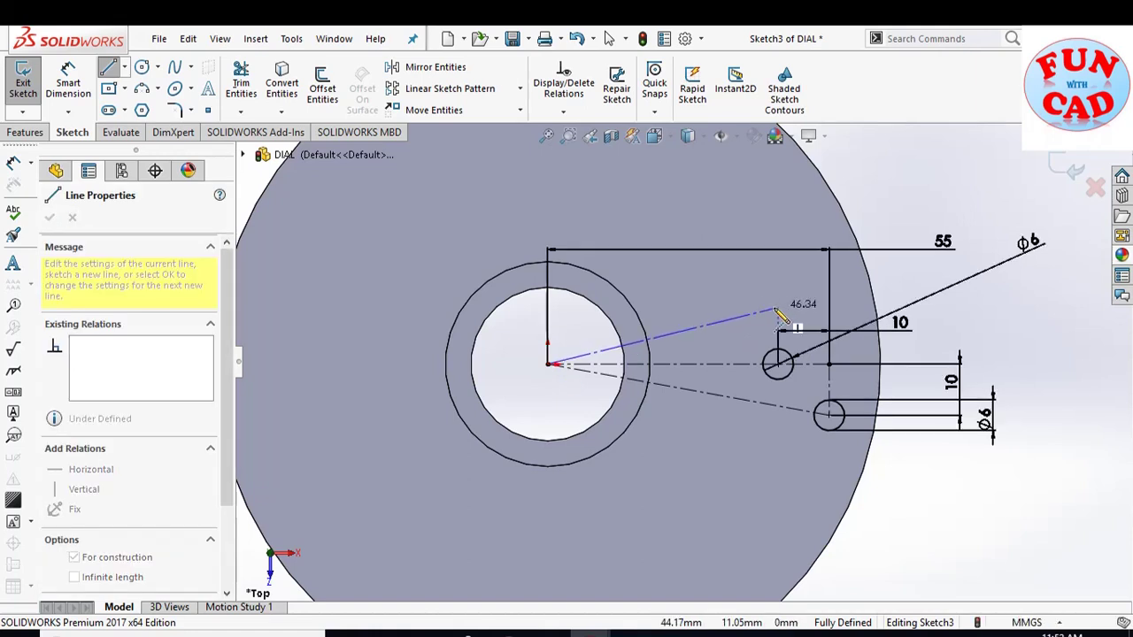
{"action": "left_click", "coordinate": [790, 297]}
{"action": "key", "text": "Escape"}
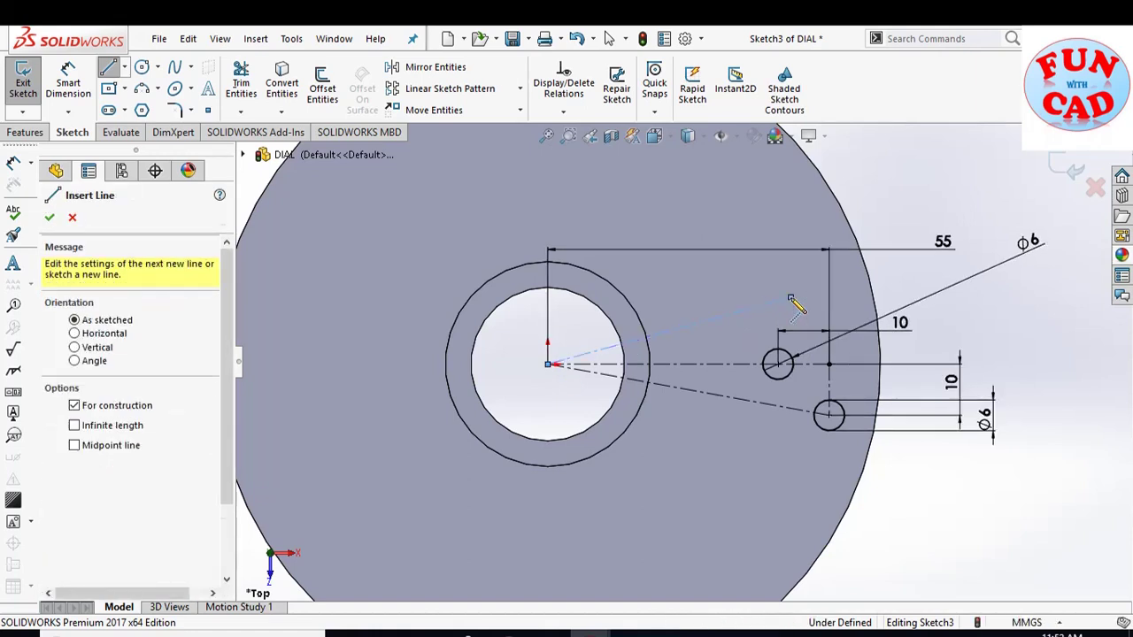
{"action": "key", "text": "Escape"}
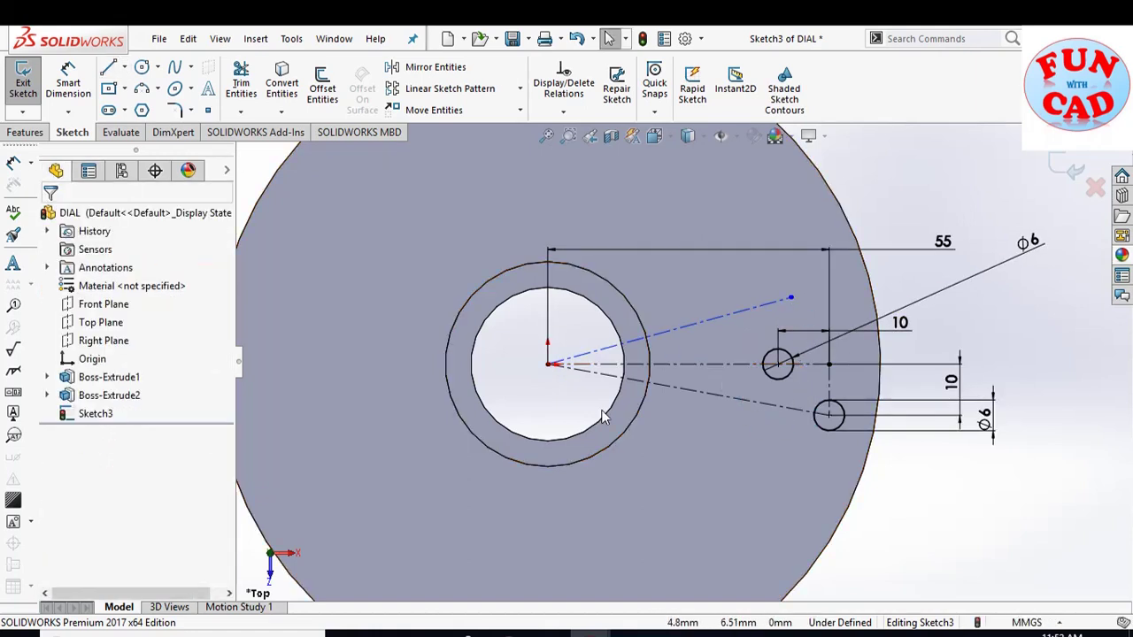
- Make the two slanted centerlines, above and below the horizontal one, equal in length
{"action": "left_click", "coordinate": [705, 324]}
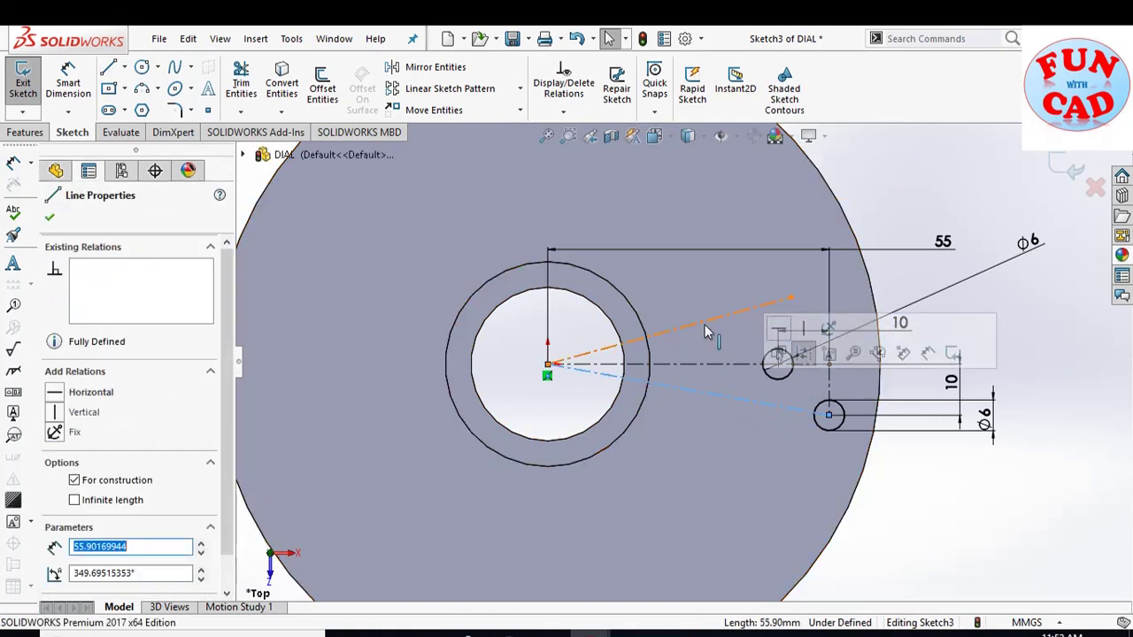
{"action": "left_click", "coordinate": [602, 373], "text": "ctrl"}
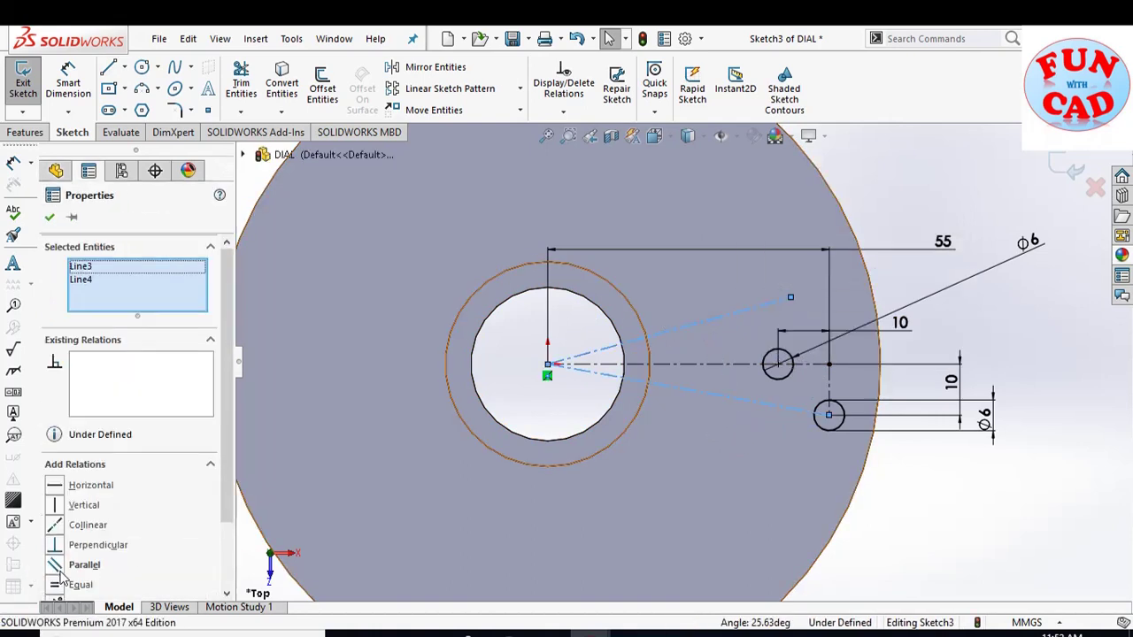
{"action": "left_click", "coordinate": [48, 218]}
- Dimension the angle between the two slanted centerlines as 25°
{"action": "left_click", "coordinate": [68, 72]}
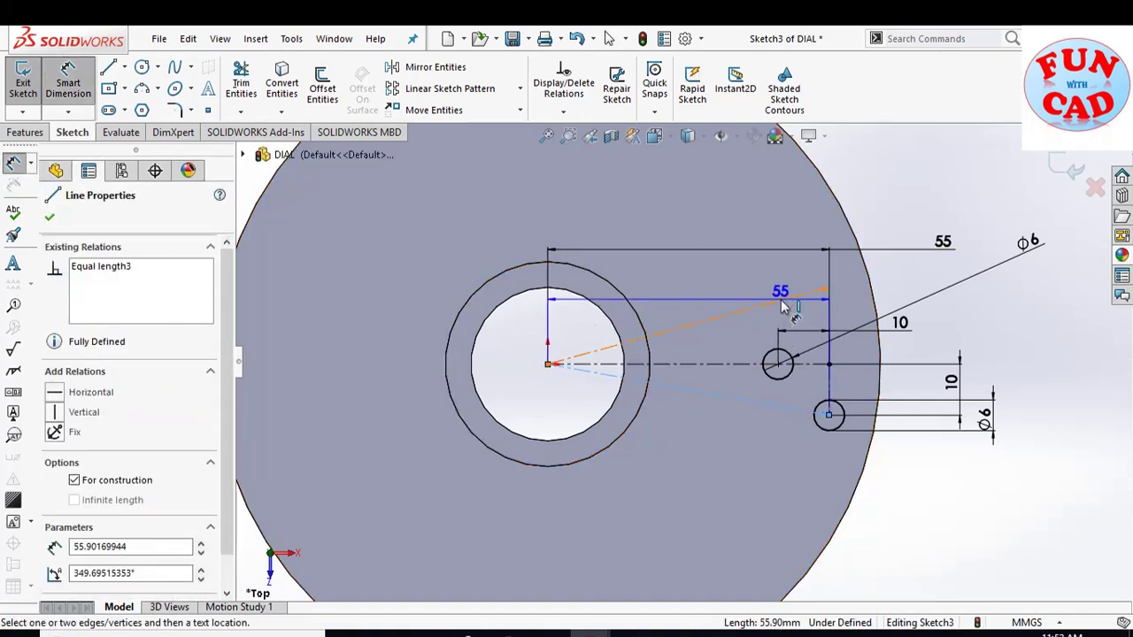
{"action": "left_click", "coordinate": [810, 294]}
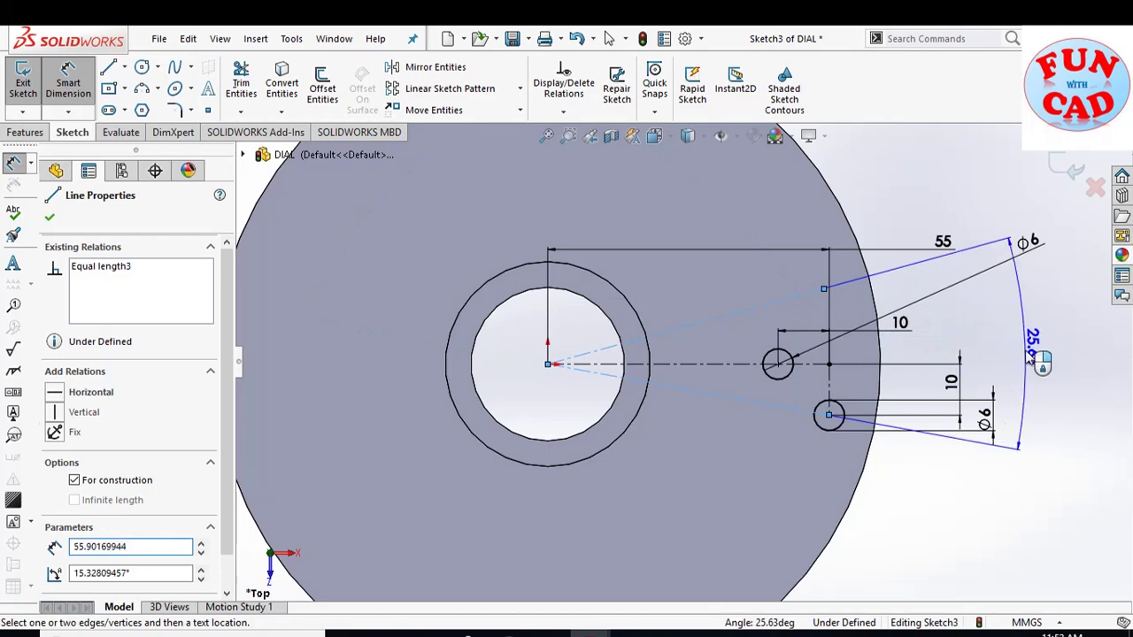
{"action": "left_click", "coordinate": [1030, 352]}
{"action": "type", "text": "2"}
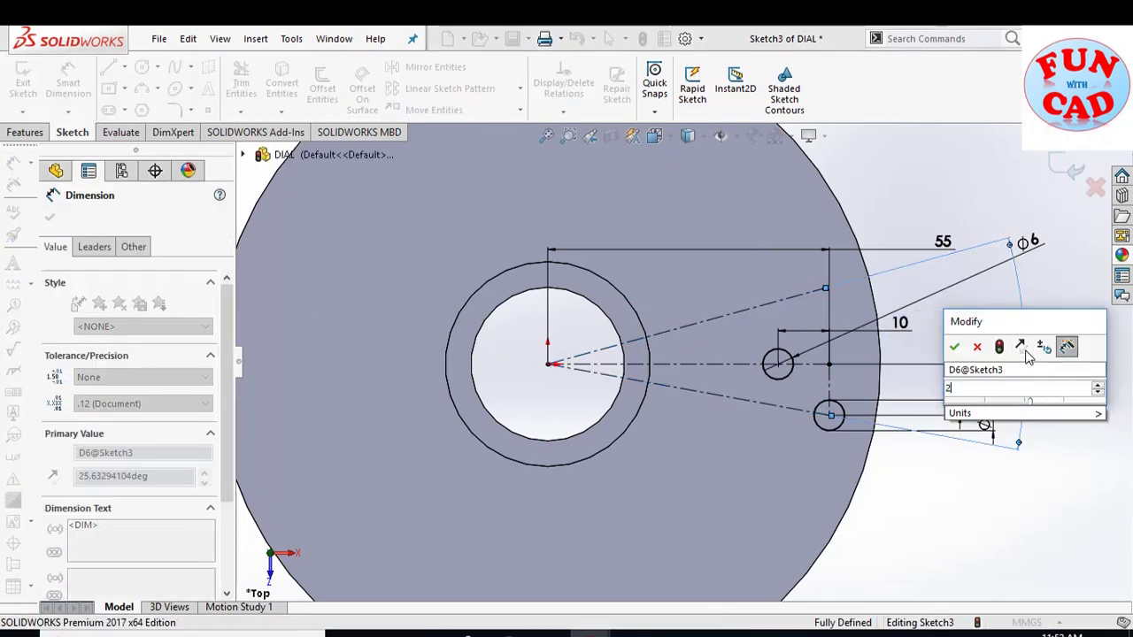
{"action": "type", "text": "5"}
{"action": "key", "text": "Return"}
{"action": "key", "text": "Escape"}
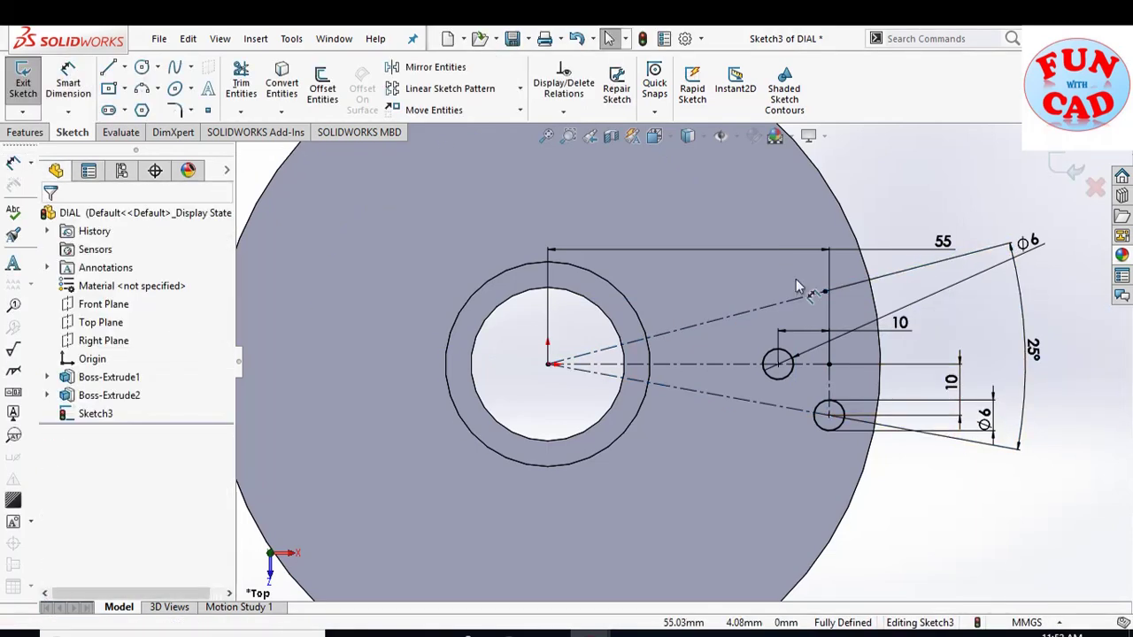
- Draw a circle about 6.3 mm in diameter centred on the outer end of the upper slanted centerline
{"action": "left_click", "coordinate": [142, 66]}
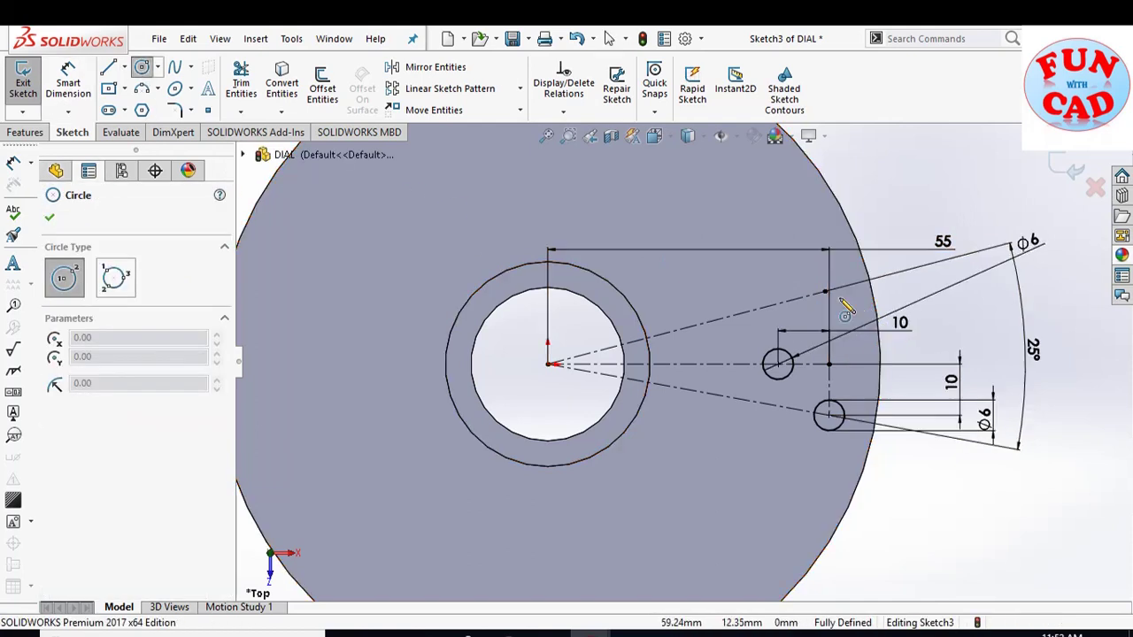
{"action": "left_click", "coordinate": [825, 292]}
{"action": "left_click", "coordinate": [819, 294]}
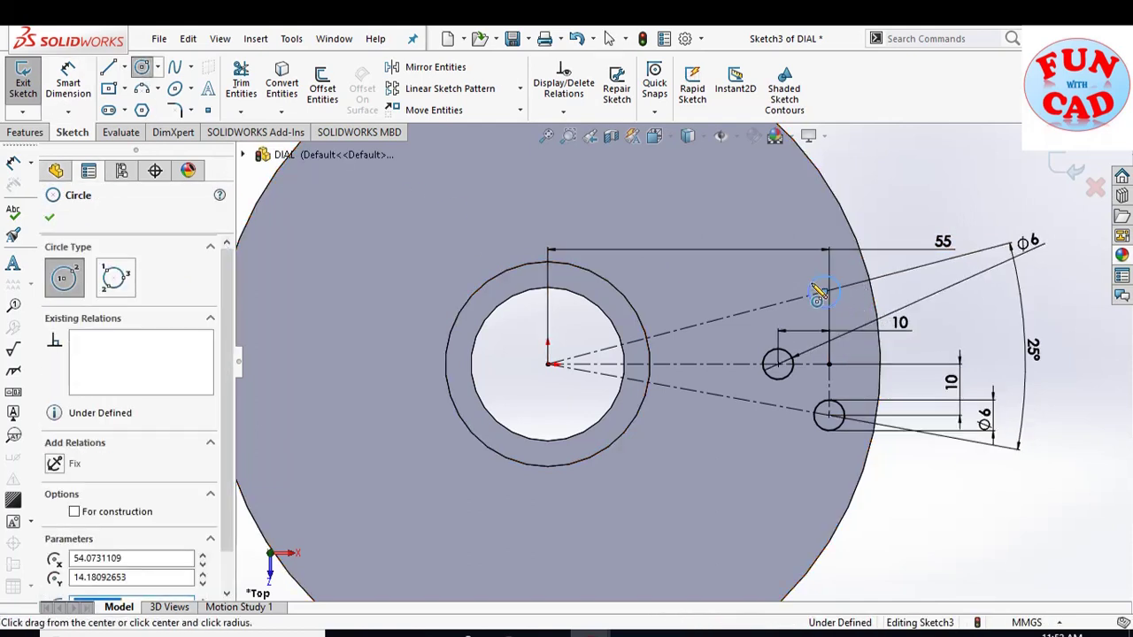
{"action": "key", "text": "Escape"}
- Dimension the circle at the end of the upper slanted centerline with a 6 mm diameter
{"action": "left_click", "coordinate": [69, 95]}
{"action": "left_click", "coordinate": [816, 281]}
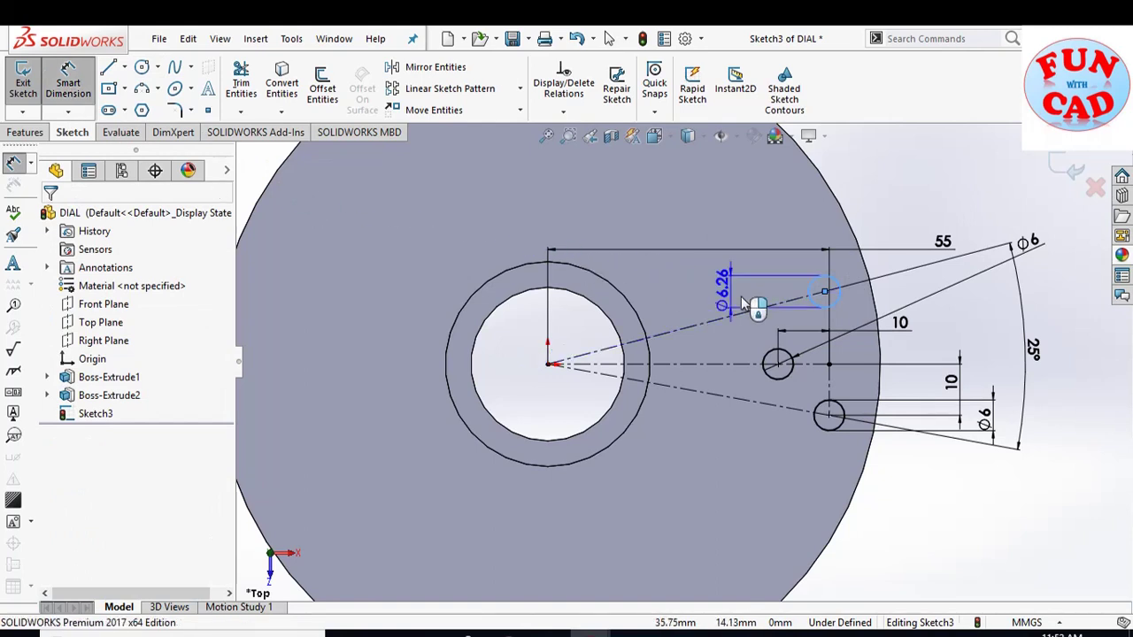
{"action": "left_click", "coordinate": [896, 223]}
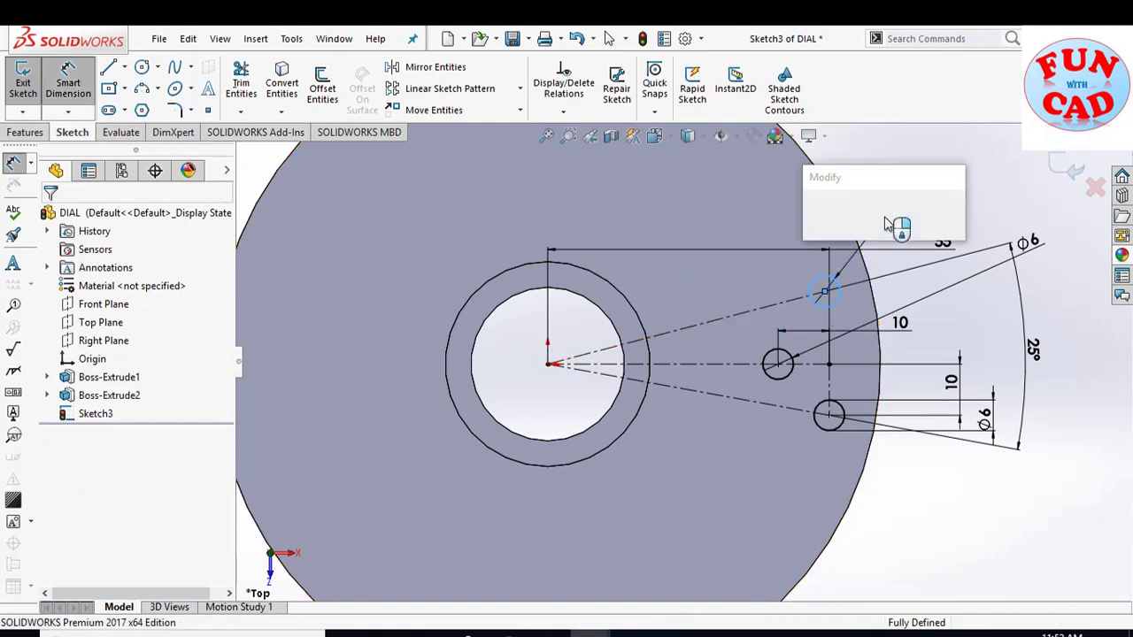
{"action": "type", "text": "6"}
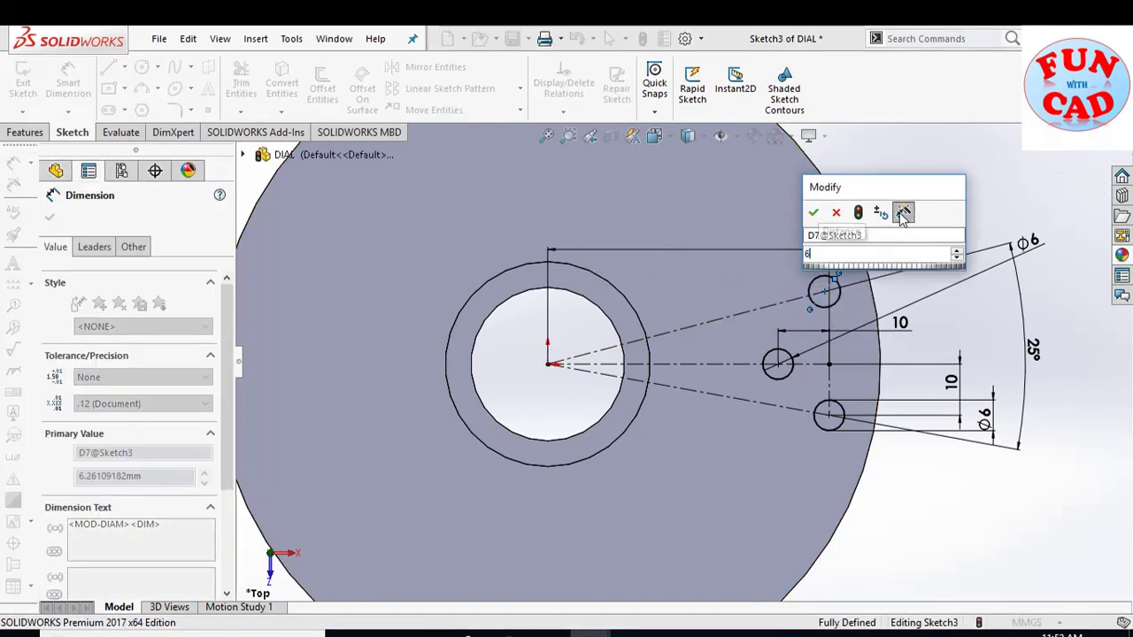
{"action": "key", "text": "Return"}
{"action": "key", "text": "Escape"}
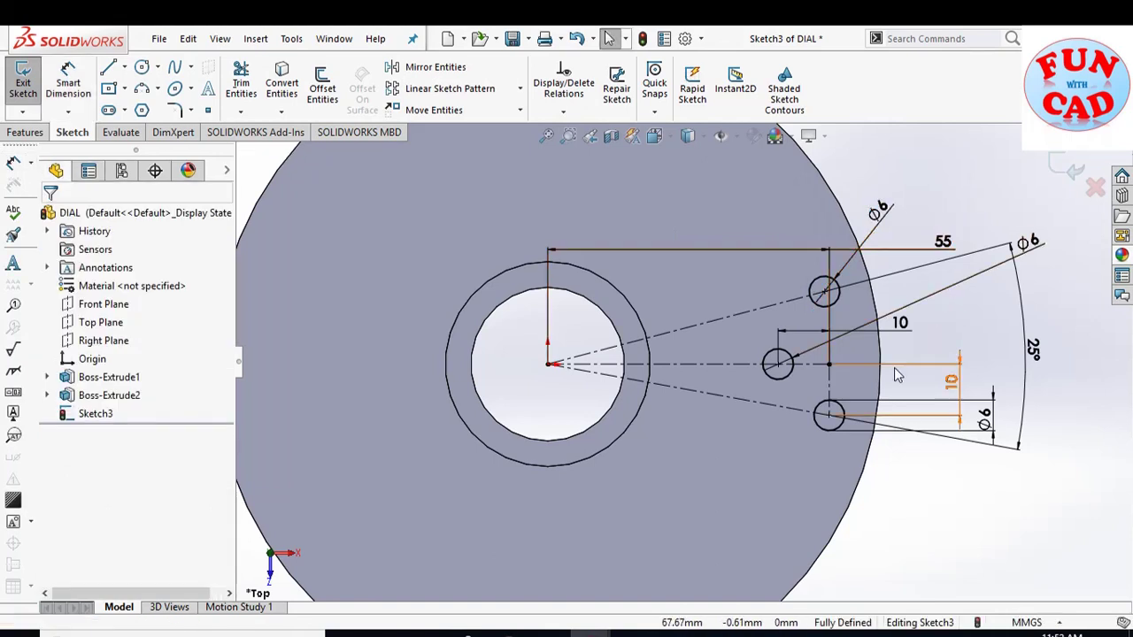
- Convert the lowest 6 mm circle to construction geometry
{"action": "scroll", "coordinate": [930, 376], "scroll_direction": "down", "scroll_amount": 2}
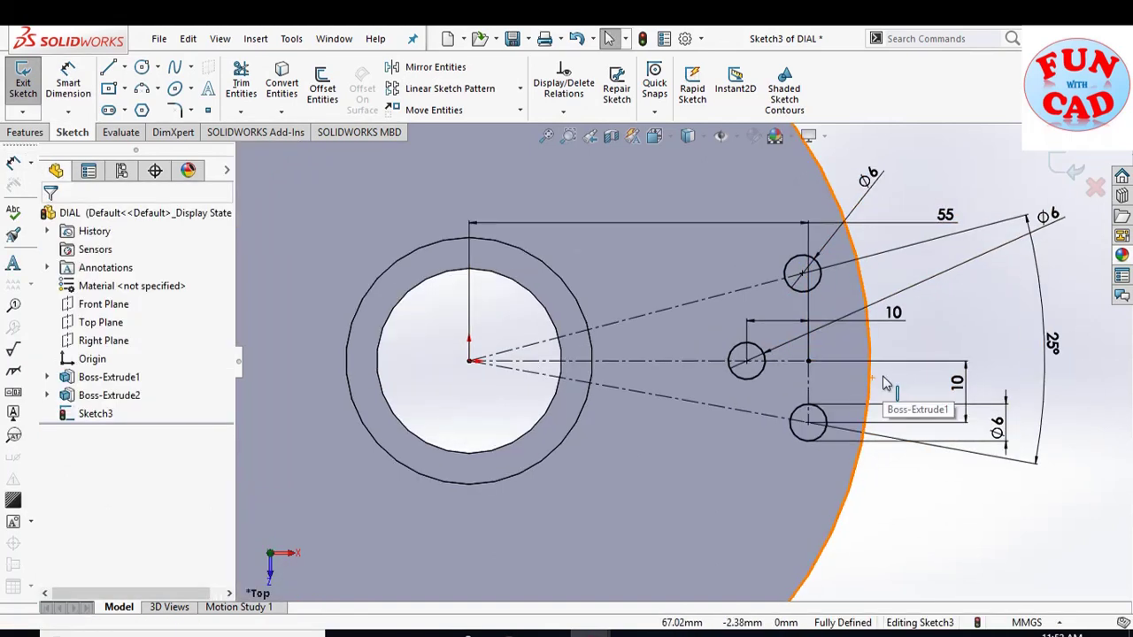
{"action": "left_click", "coordinate": [796, 408]}
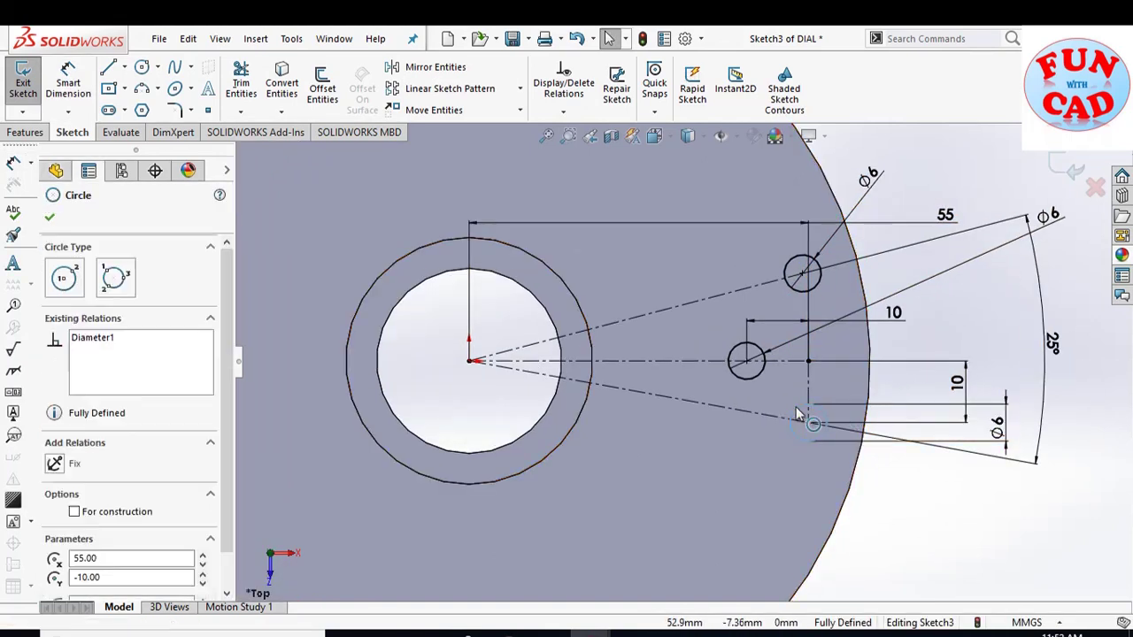
{"action": "left_click", "coordinate": [870, 358]}
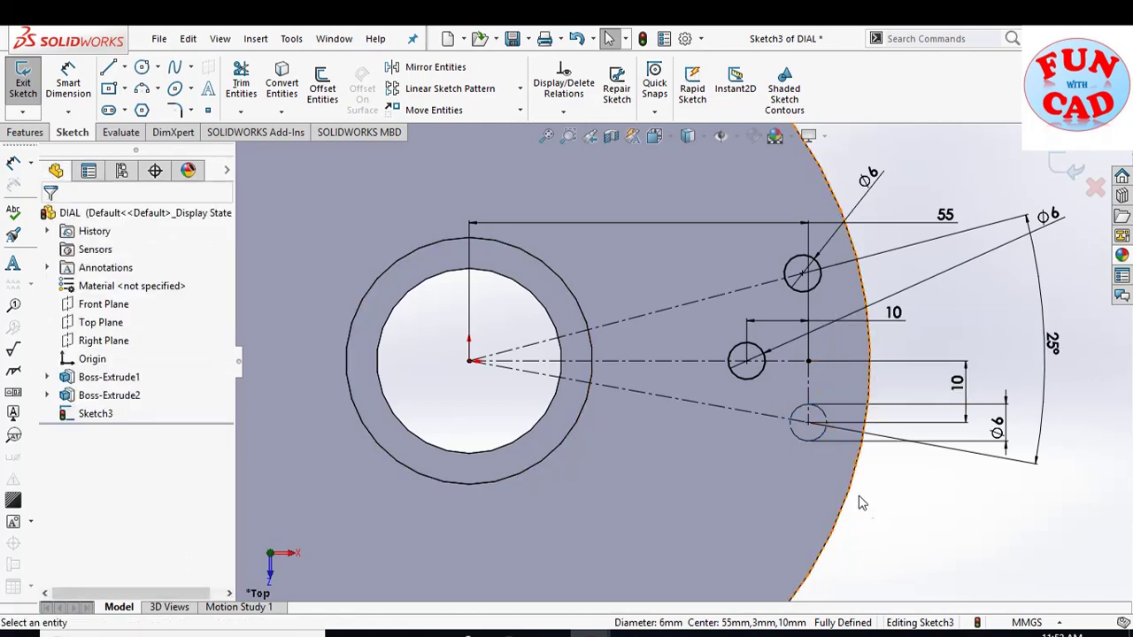
{"action": "scroll", "coordinate": [863, 506], "scroll_direction": "up", "scroll_amount": 1}
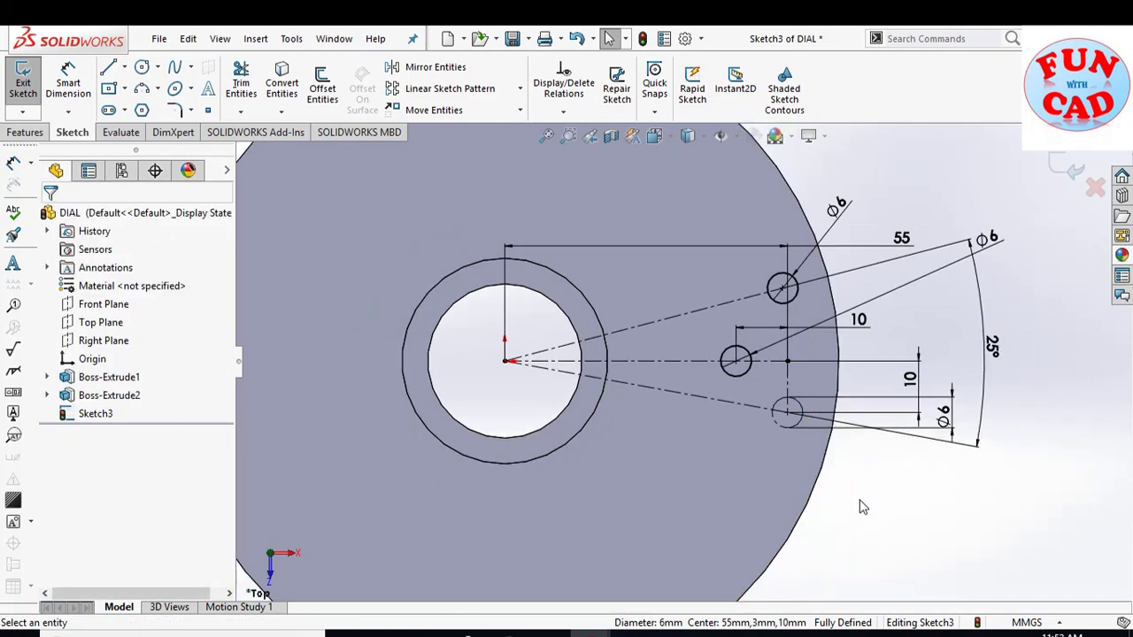
- Draw two circles centred on the origin, one through the inner edge and one through the outer edge of the middle 6 mm circle
{"action": "left_click", "coordinate": [143, 68]}
{"action": "left_click", "coordinate": [506, 360]}
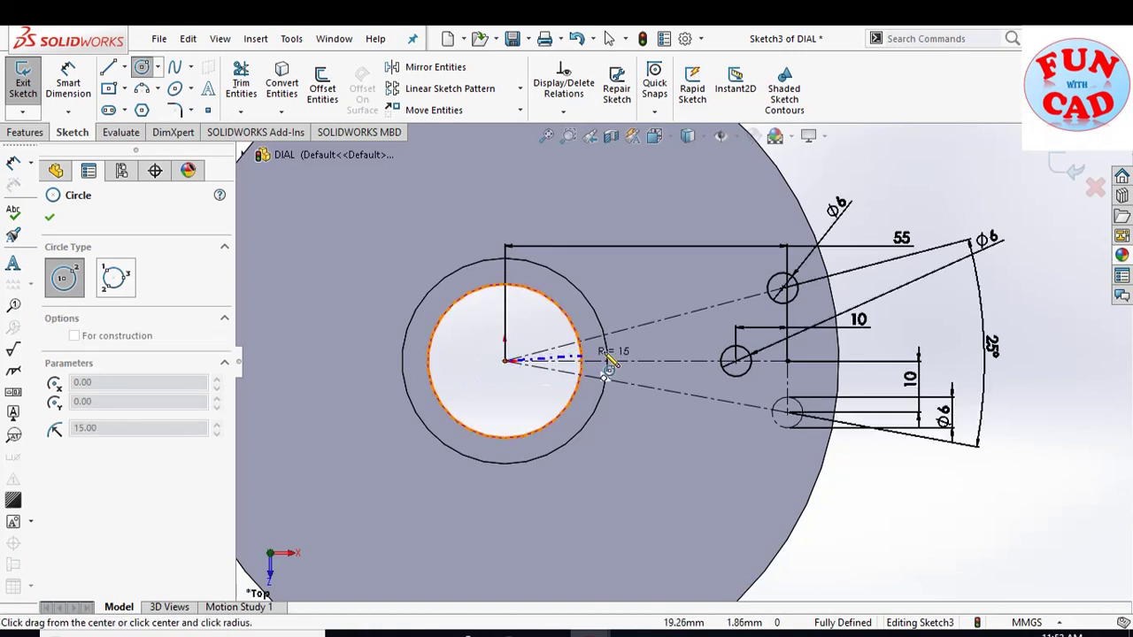
{"action": "left_click", "coordinate": [724, 361]}
{"action": "key", "text": "Escape"}
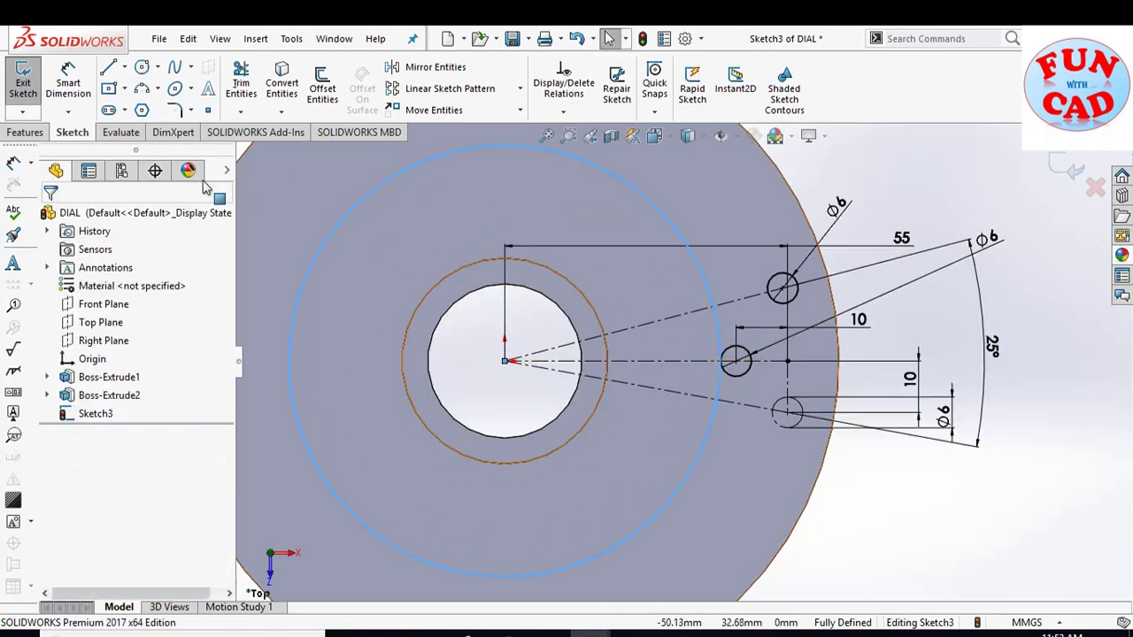
{"action": "left_click", "coordinate": [142, 68]}
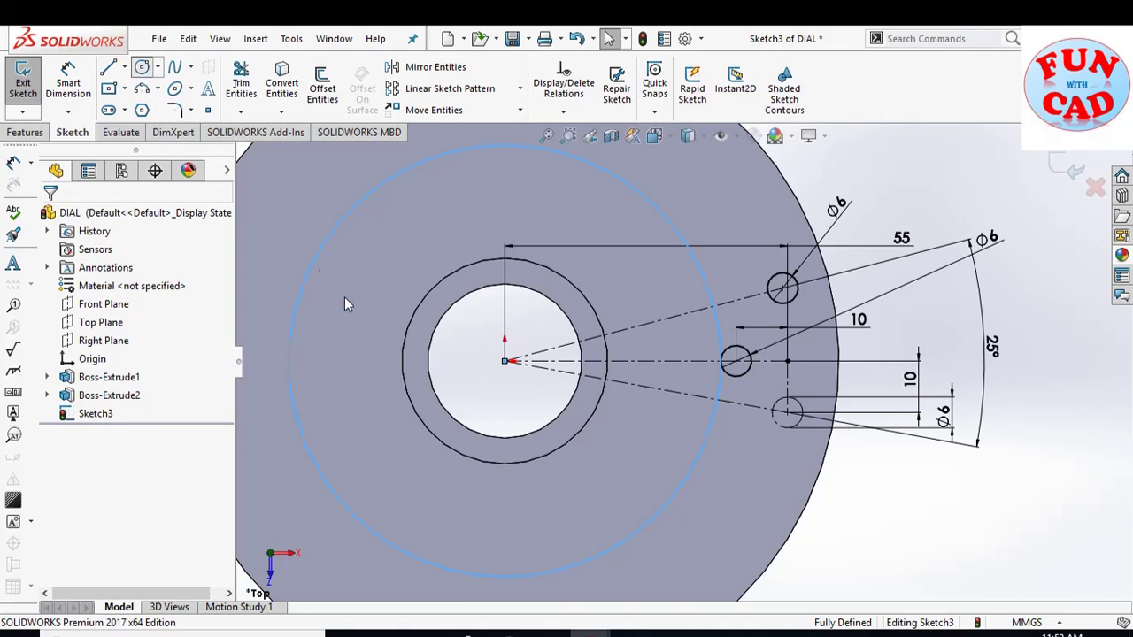
{"action": "left_click", "coordinate": [505, 361]}
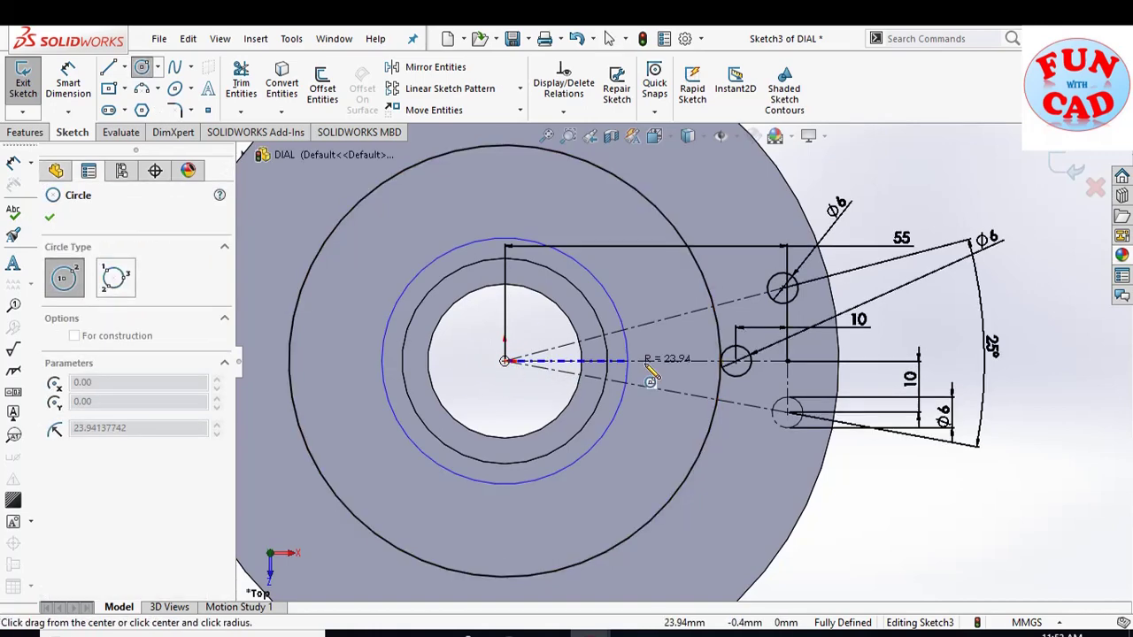
{"action": "left_click", "coordinate": [735, 361]}
{"action": "key", "text": "Escape"}
{"action": "scroll", "coordinate": [745, 439], "scroll_direction": "up", "scroll_amount": 2}
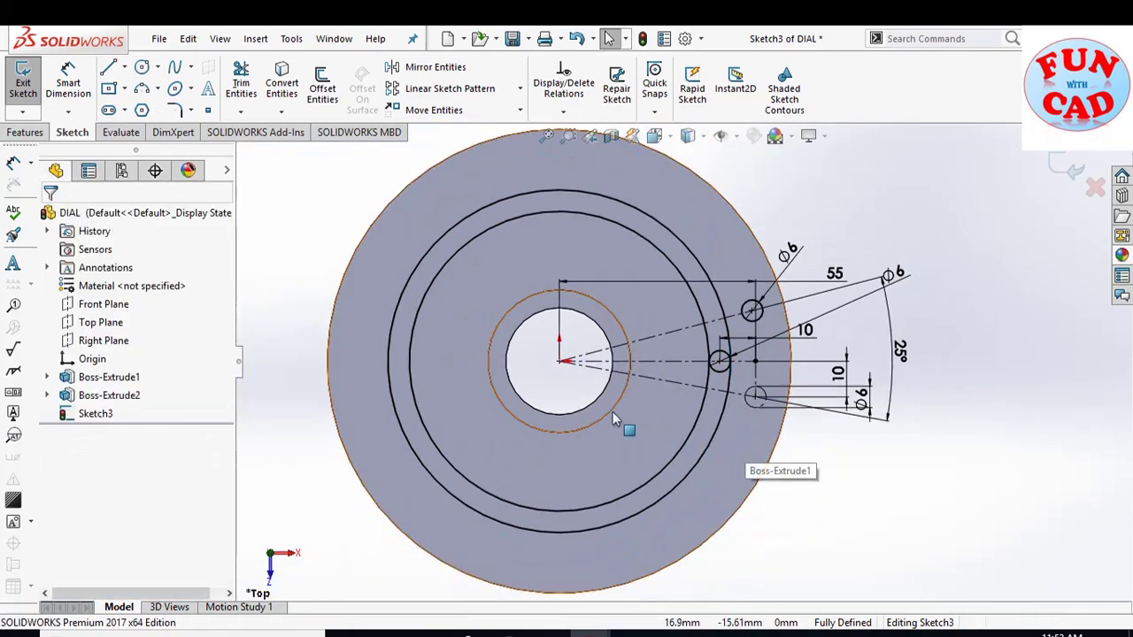
{"action": "left_click", "coordinate": [142, 67]}
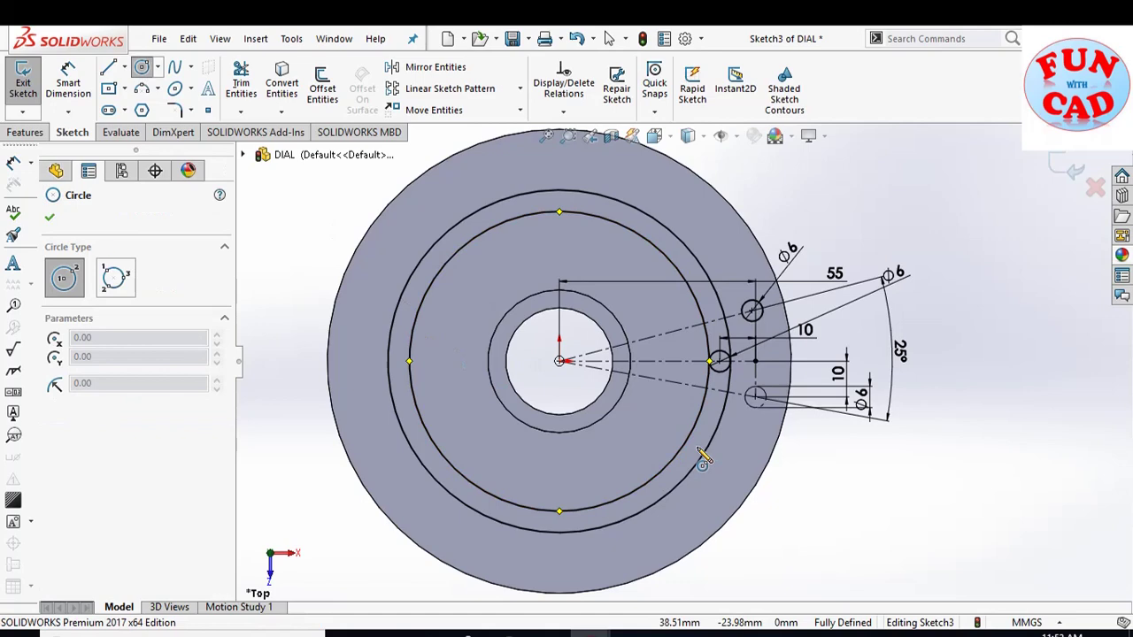
{"action": "key", "text": "Escape"}
- Draw a slanted centerline from the origin below the existing ones, ending between the two large concentric circles
{"action": "left_click", "coordinate": [125, 67]}
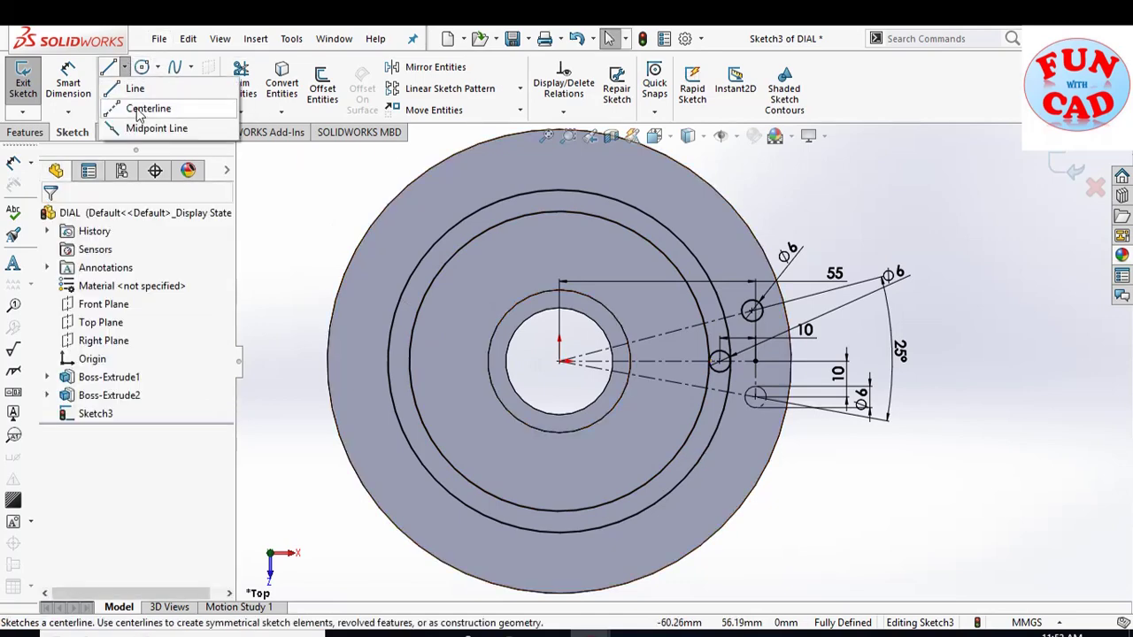
{"action": "left_click", "coordinate": [142, 108]}
{"action": "left_click", "coordinate": [559, 361]}
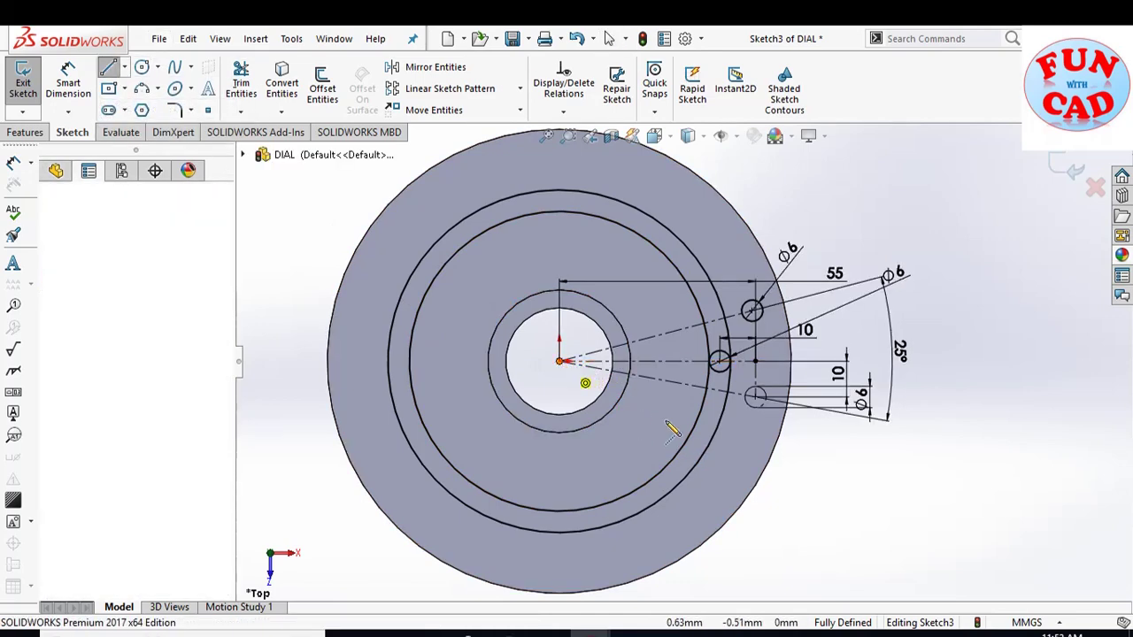
{"action": "left_click", "coordinate": [706, 424]}
{"action": "key", "text": "Escape"}
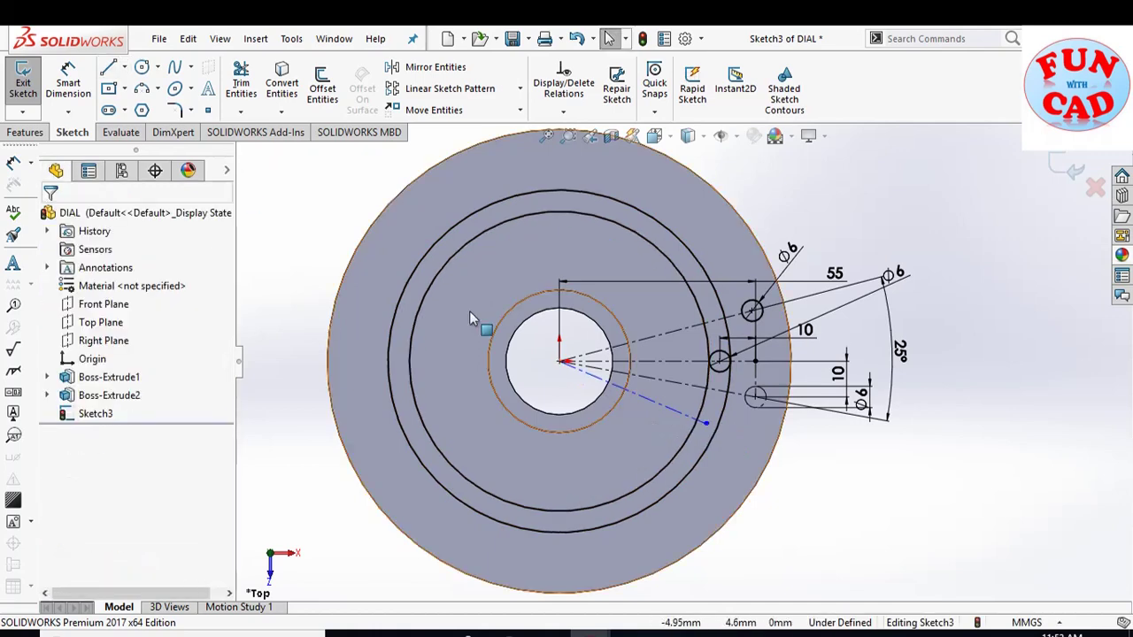
- Dimension the angle between the lowest slanted centerline and the horizontal centerline at 30°
{"action": "left_click", "coordinate": [68, 84]}
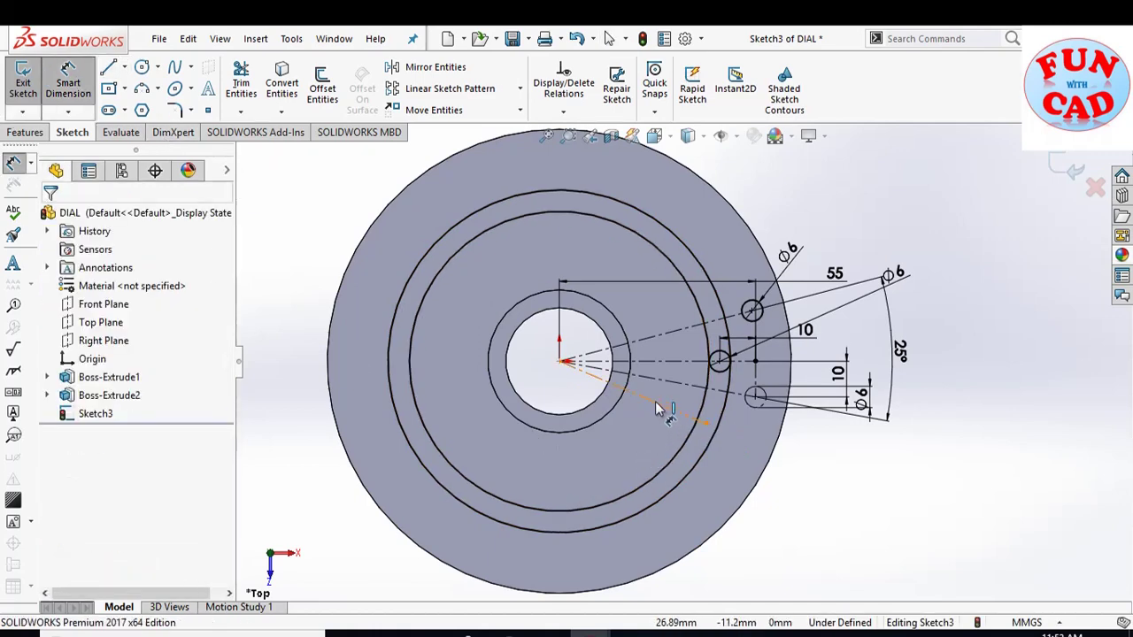
{"action": "left_click", "coordinate": [663, 403]}
{"action": "left_click", "coordinate": [670, 362]}
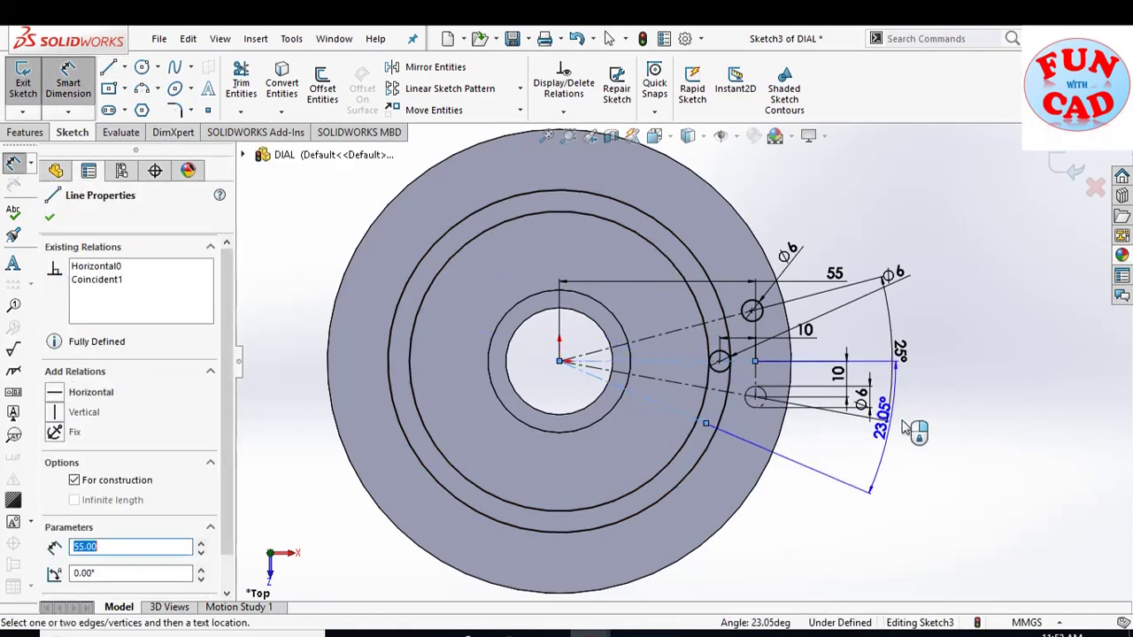
{"action": "left_click", "coordinate": [934, 451]}
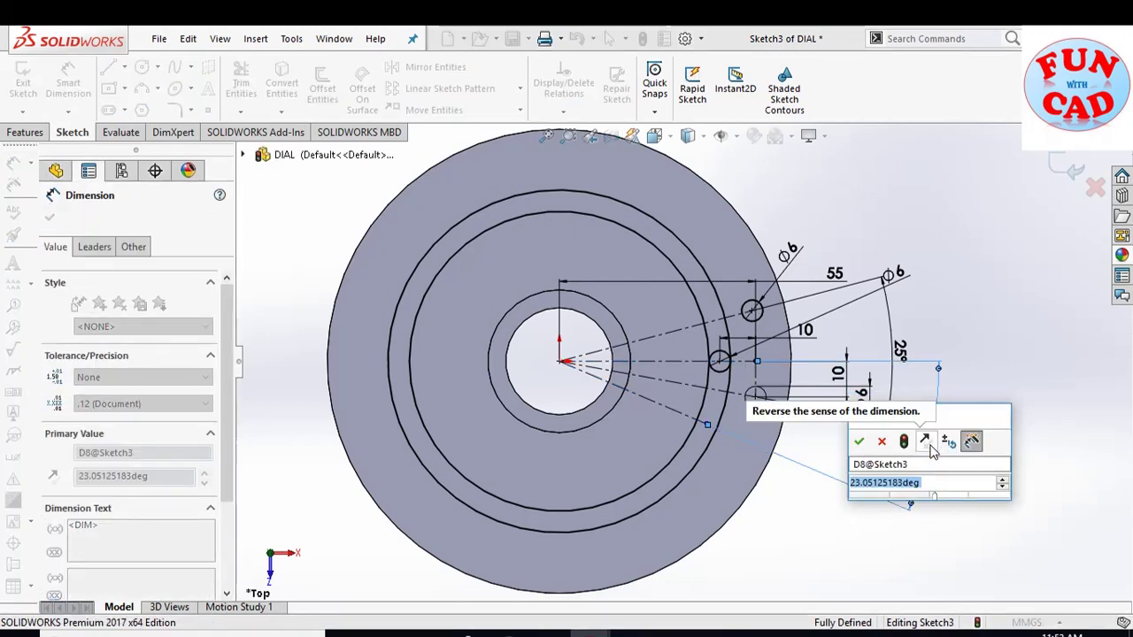
{"action": "type", "text": "30"}
{"action": "key", "text": "Return"}
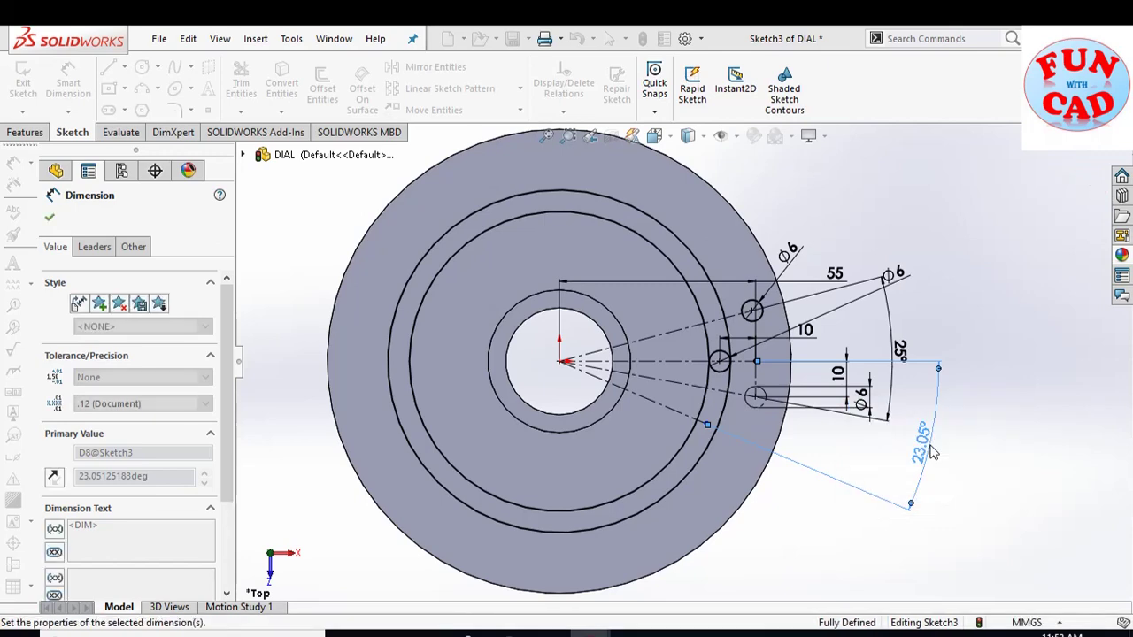
{"action": "key", "text": "Escape"}
- Draw a circle centred on the outer end of the lowest slanted centerline and dimension its diameter at 6 mm
{"action": "left_click", "coordinate": [141, 66]}
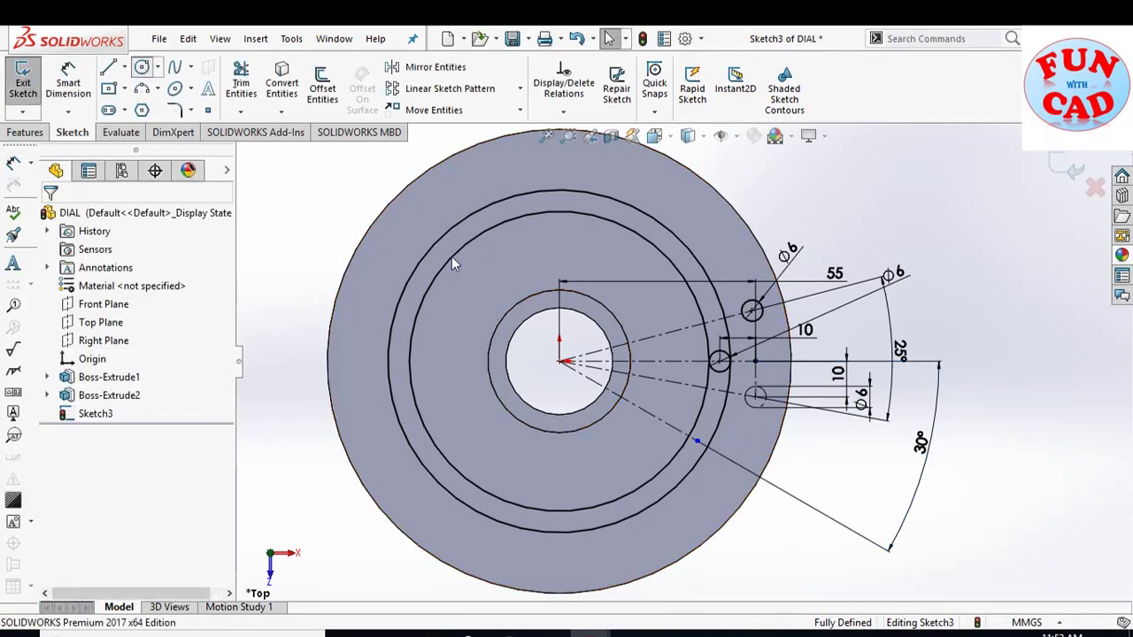
{"action": "scroll", "coordinate": [723, 452], "scroll_direction": "down", "scroll_amount": 3}
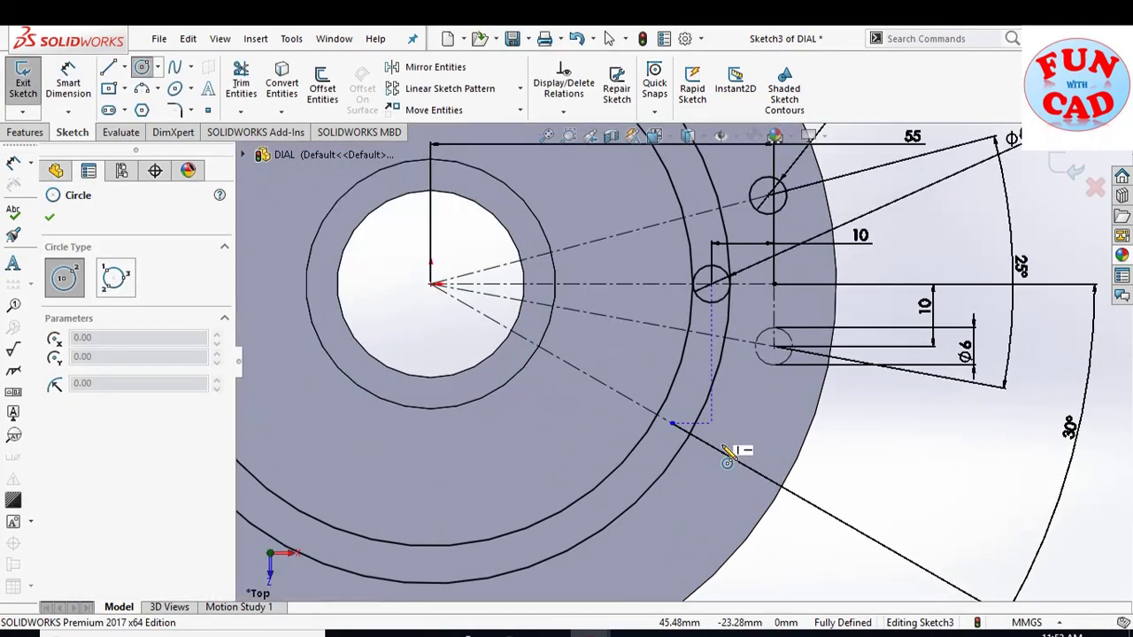
{"action": "left_click", "coordinate": [673, 424]}
{"action": "left_click", "coordinate": [679, 418]}
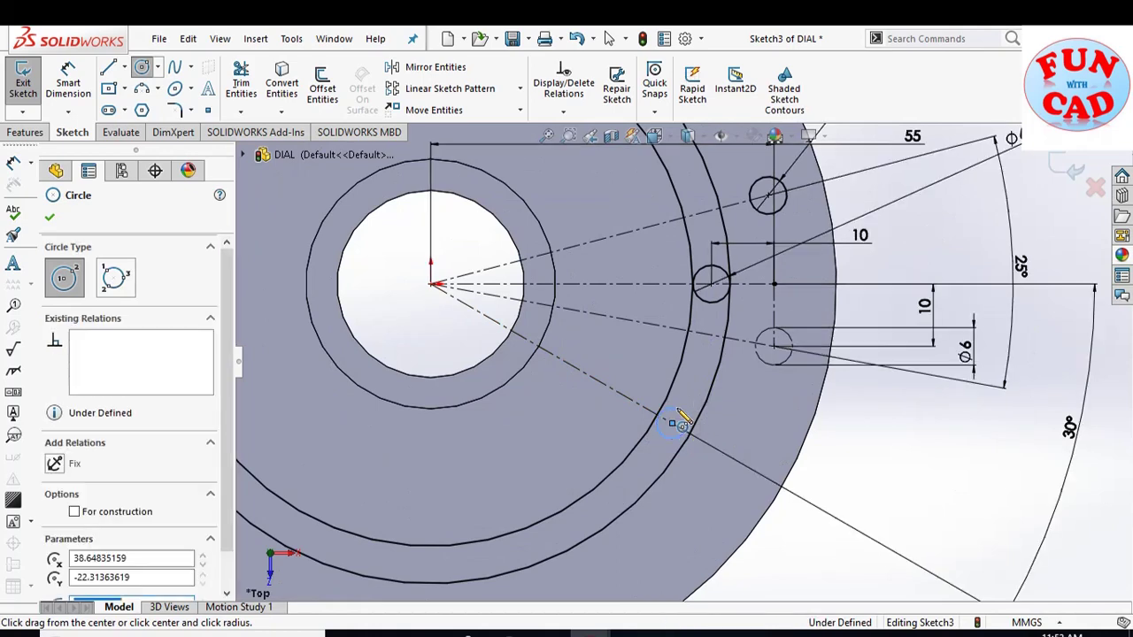
{"action": "key", "text": "Escape"}
{"action": "left_click", "coordinate": [68, 82]}
{"action": "left_click", "coordinate": [677, 420]}
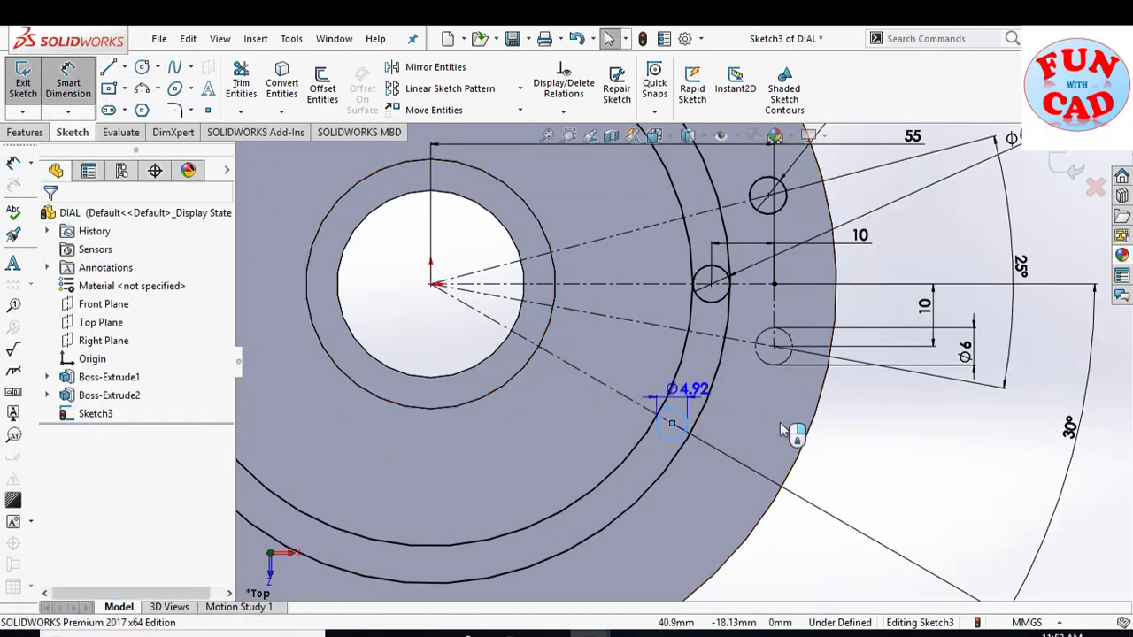
{"action": "left_click", "coordinate": [863, 456]}
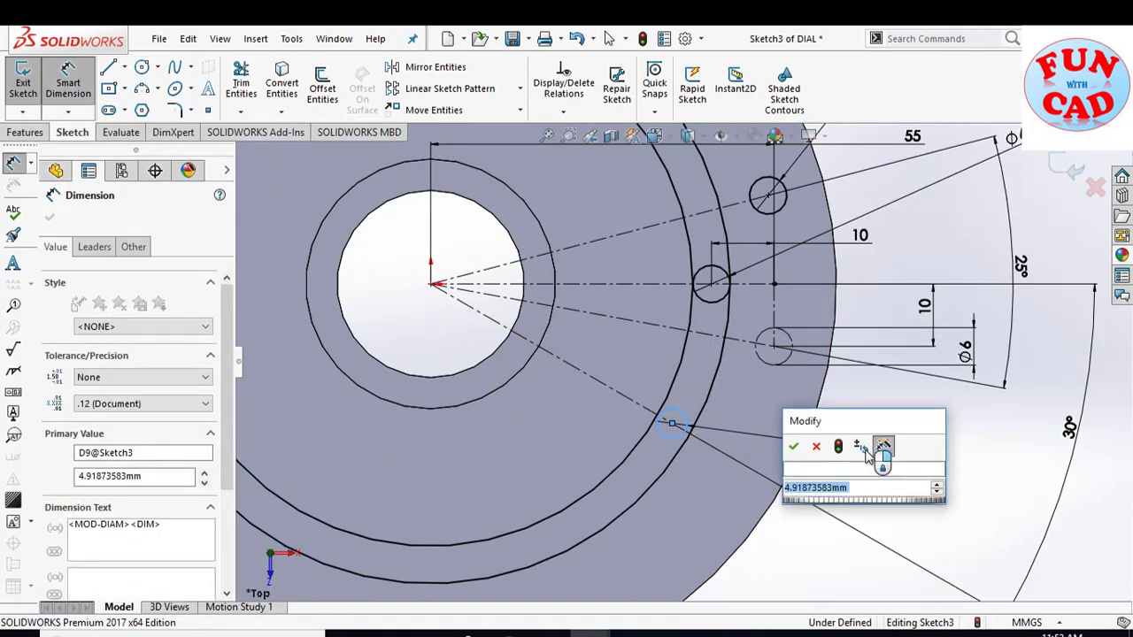
{"action": "type", "text": "6"}
{"action": "key", "text": "Return"}
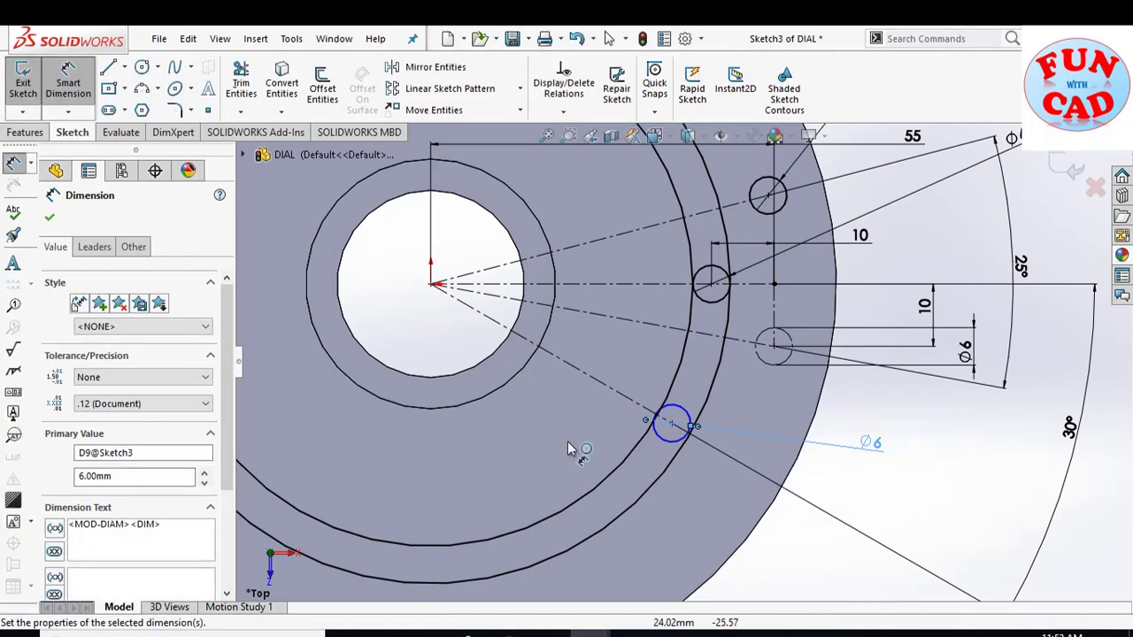
- Dimension the length of the lowest slanted centerline at 45 mm
{"action": "left_click", "coordinate": [592, 387]}
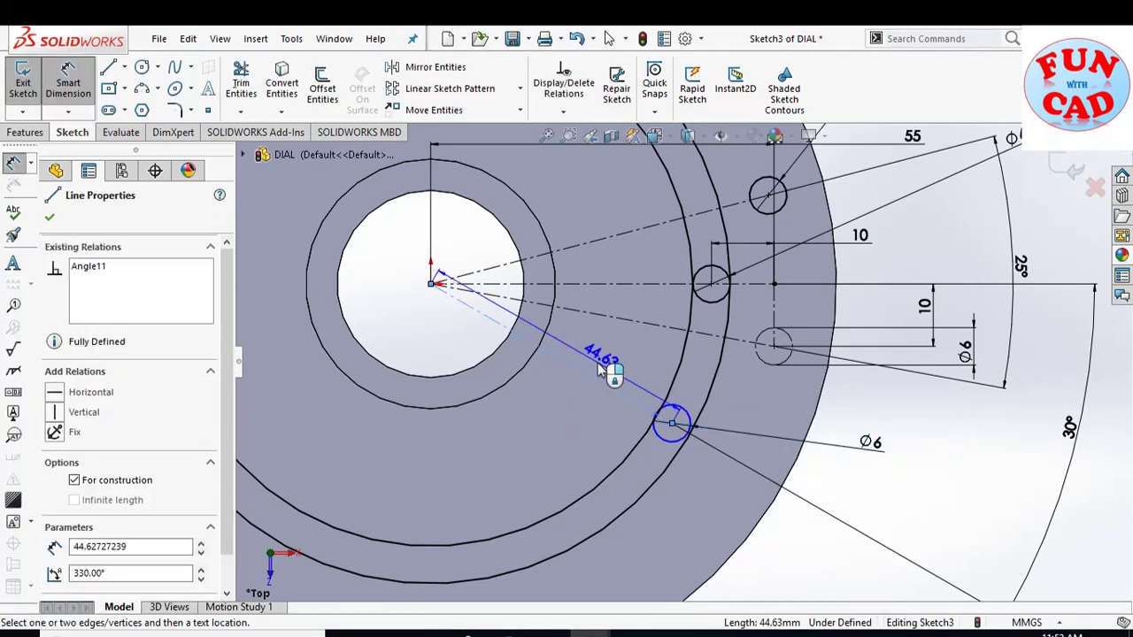
{"action": "left_click", "coordinate": [610, 377]}
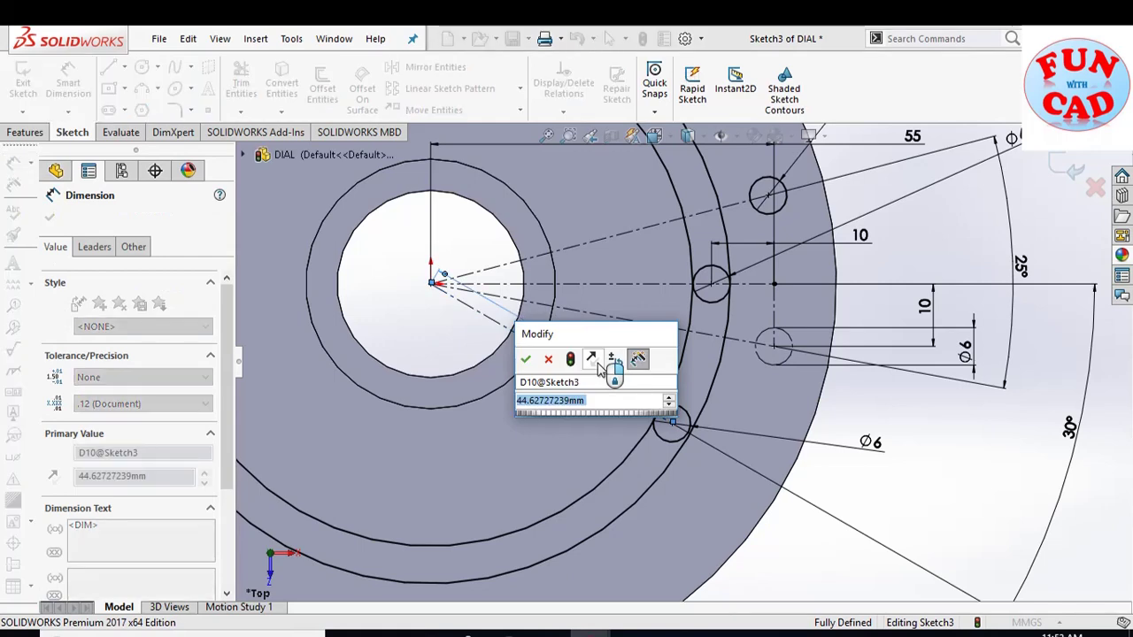
{"action": "type", "text": "60"}
{"action": "key", "text": "Return"}
{"action": "key", "text": "Escape"}
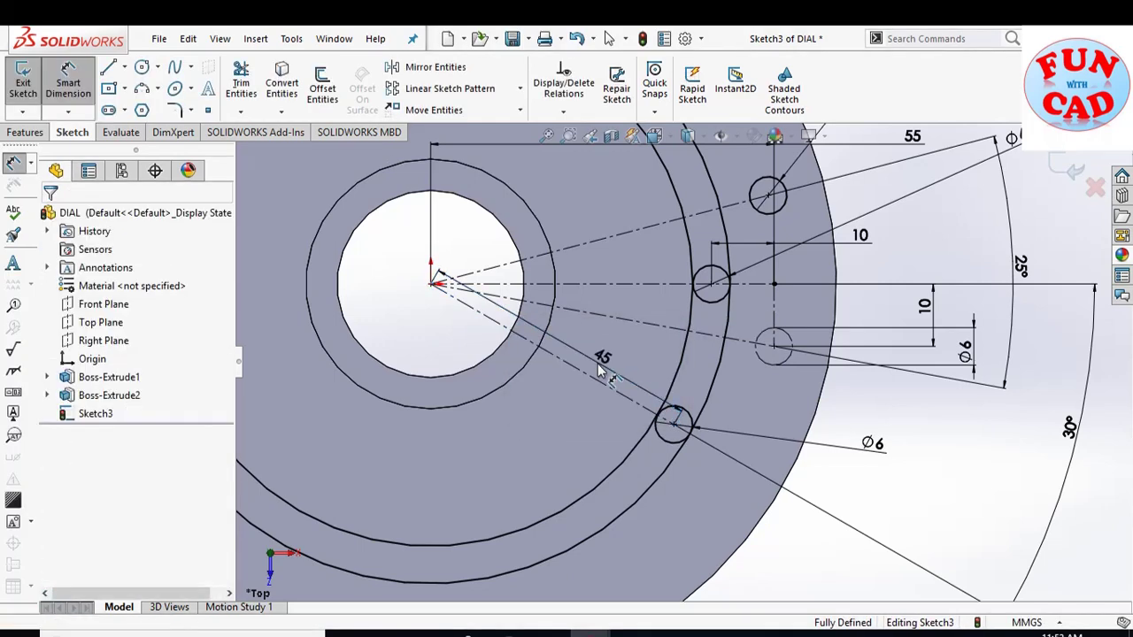
- Trim the two large concentric circles down to the arcs joining the middle and lower 6 mm circles
{"action": "scroll", "coordinate": [645, 373], "scroll_direction": "up", "scroll_amount": 3}
{"action": "scroll", "coordinate": [645, 374], "scroll_direction": "down", "scroll_amount": 2}
{"action": "scroll", "coordinate": [737, 299], "scroll_direction": "up", "scroll_amount": 2}
{"action": "scroll", "coordinate": [737, 295], "scroll_direction": "down", "scroll_amount": 5}
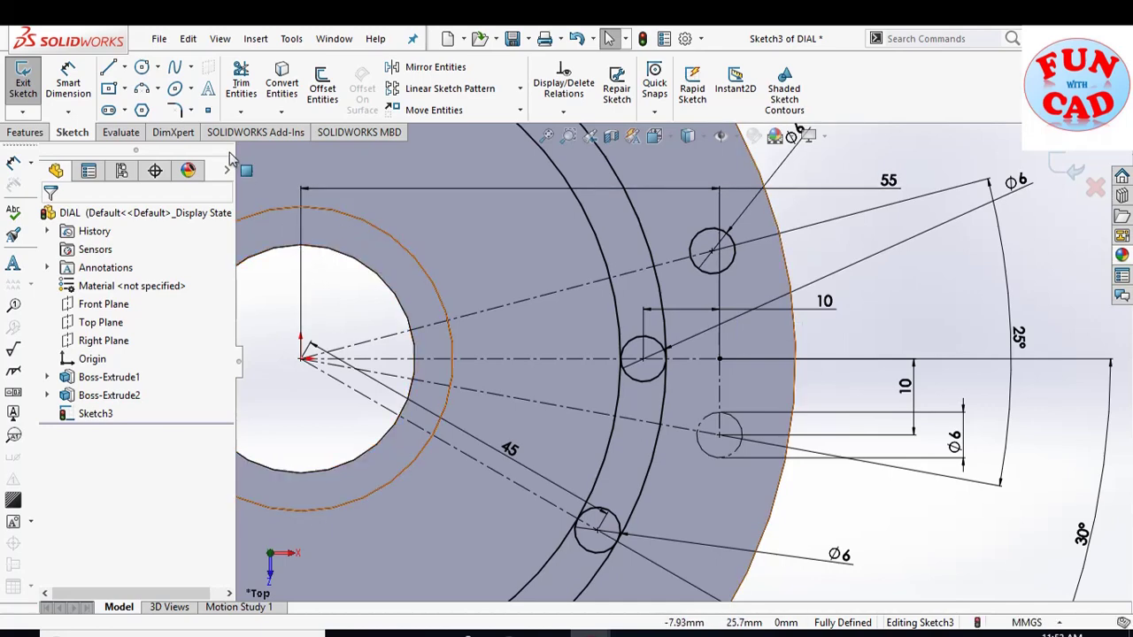
{"action": "left_click", "coordinate": [232, 88]}
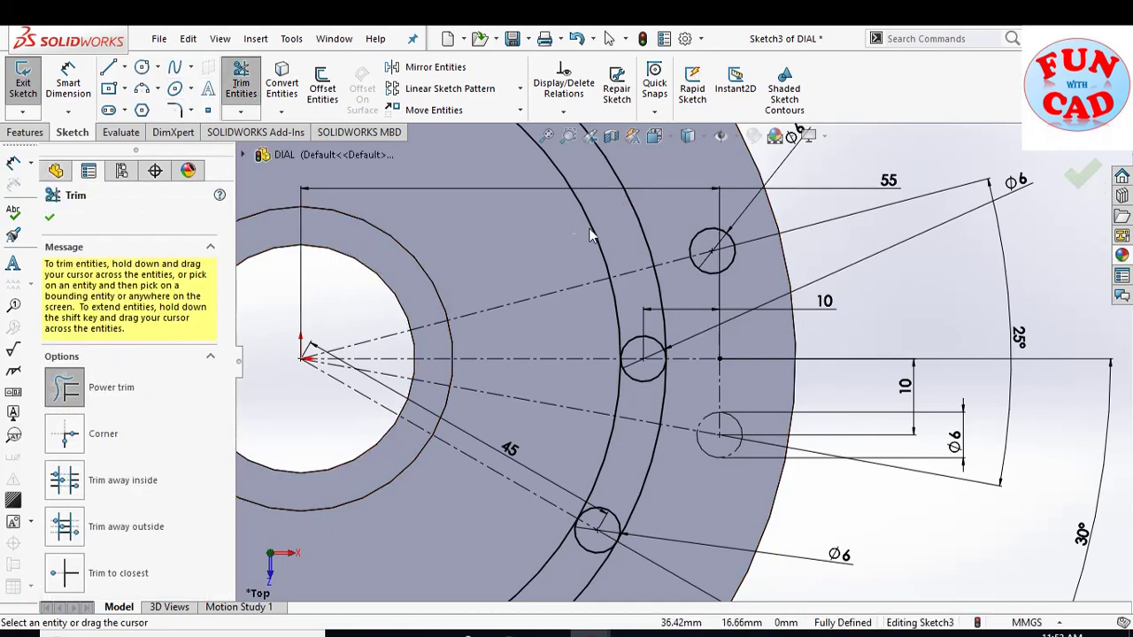
{"action": "mouse_move", "coordinate": [591, 234]}
{"action": "left_mouse_down"}
{"action": "mouse_move", "coordinate": [644, 209]}
{"action": "mouse_move", "coordinate": [618, 315]}
{"action": "mouse_move", "coordinate": [613, 299]}
{"action": "mouse_move", "coordinate": [665, 292]}
{"action": "left_mouse_up"}
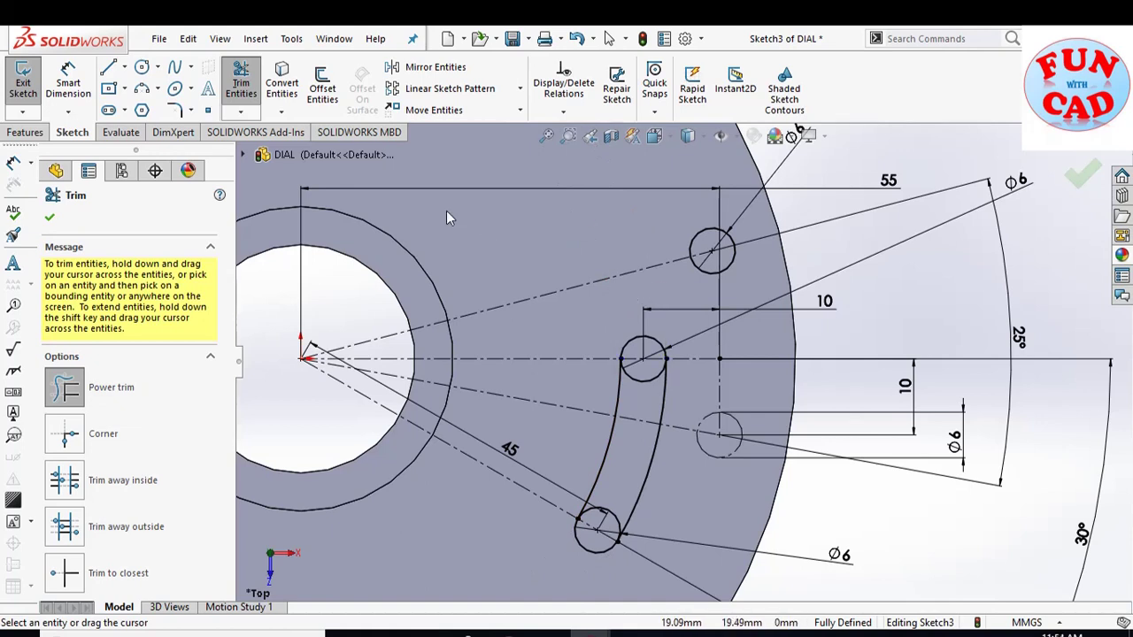
- Draw a tangent line joining the inner sides of the middle and upper 6 mm circles
{"action": "left_click", "coordinate": [108, 66]}
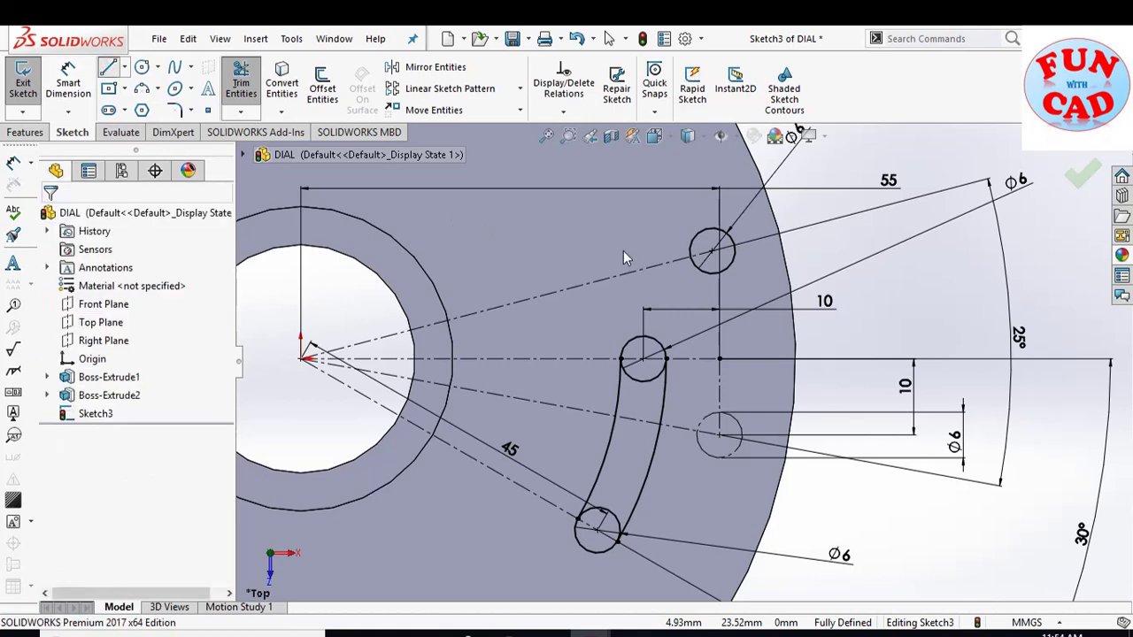
{"action": "left_click", "coordinate": [644, 359]}
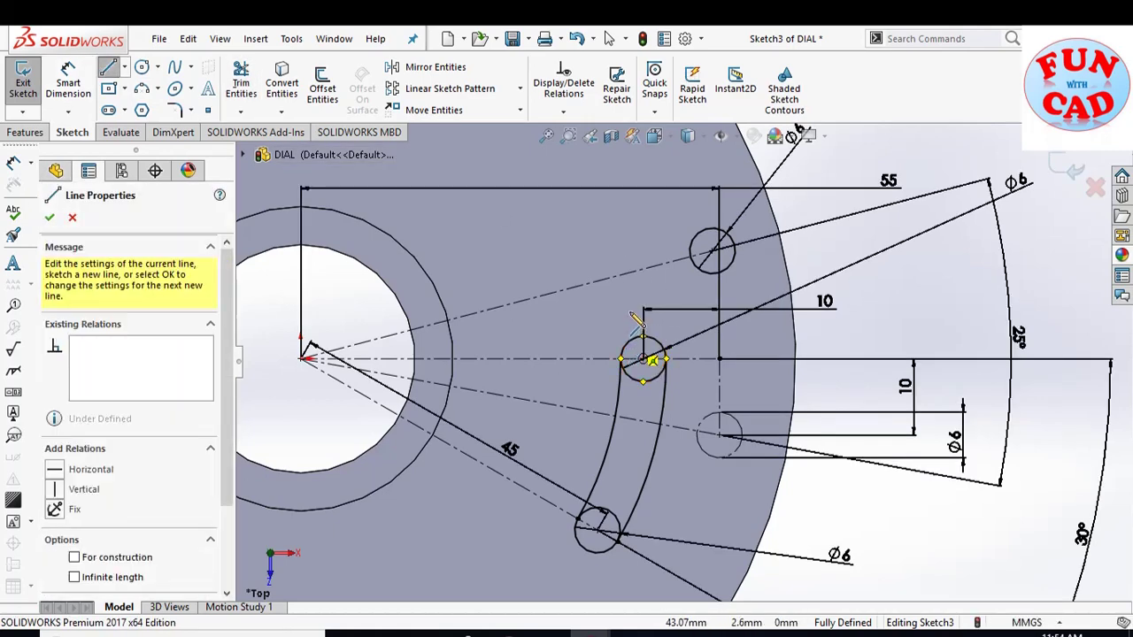
{"action": "left_click", "coordinate": [695, 240]}
{"action": "key", "text": "Escape"}
{"action": "key", "text": "Escape"}
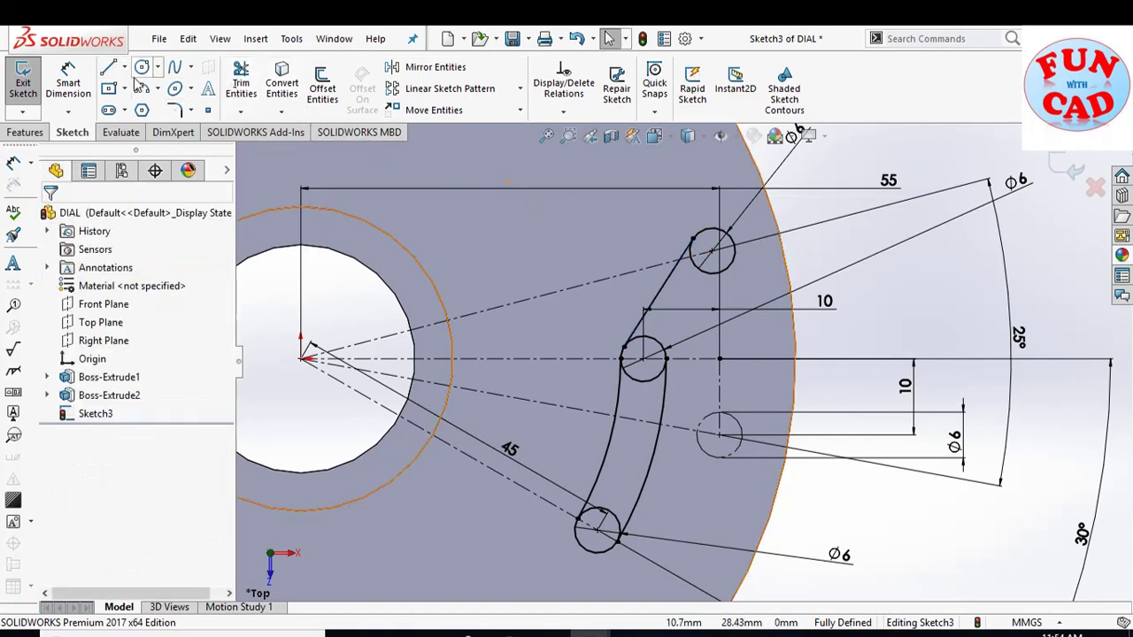
- Draw a second tangent line joining the outer sides of the middle and upper 6 mm circles
{"action": "left_click", "coordinate": [108, 67]}
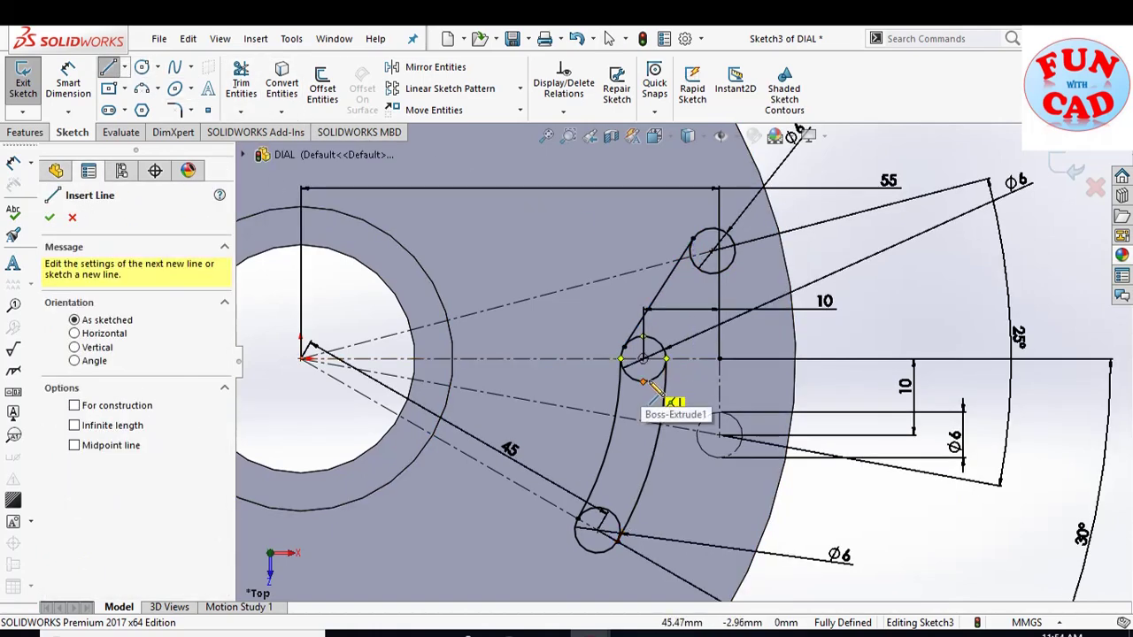
{"action": "left_click", "coordinate": [645, 363]}
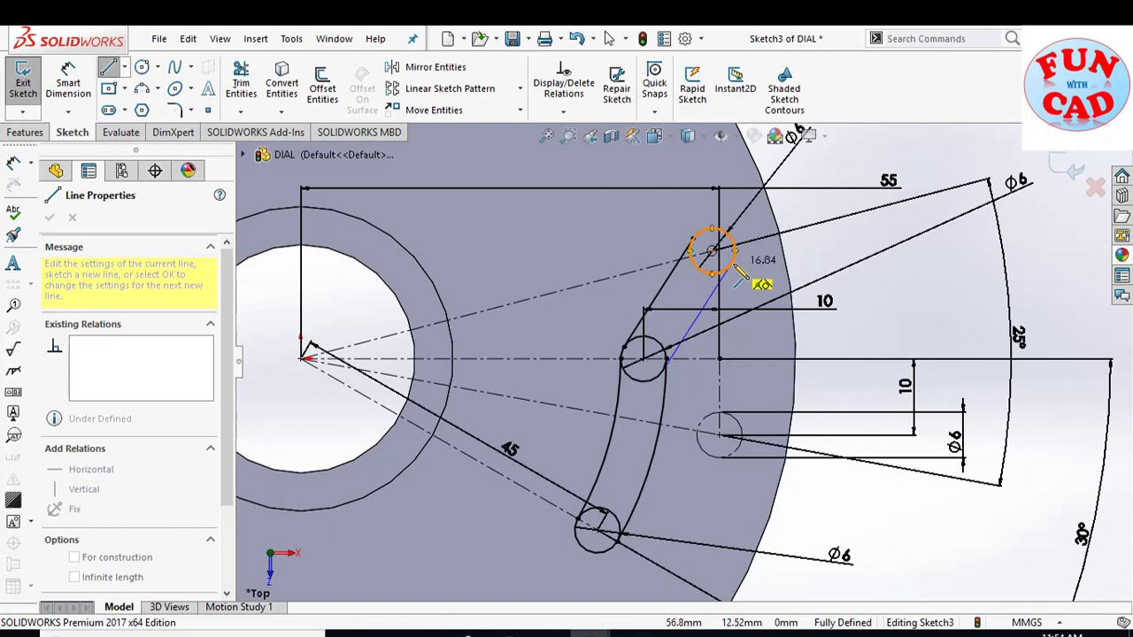
{"action": "left_click", "coordinate": [733, 268]}
{"action": "key", "text": "Escape"}
- Trim the part of the upper 6 mm circle that lies inside the slot, leaving a rounded end
{"action": "scroll", "coordinate": [719, 329], "scroll_direction": "down", "scroll_amount": 1}
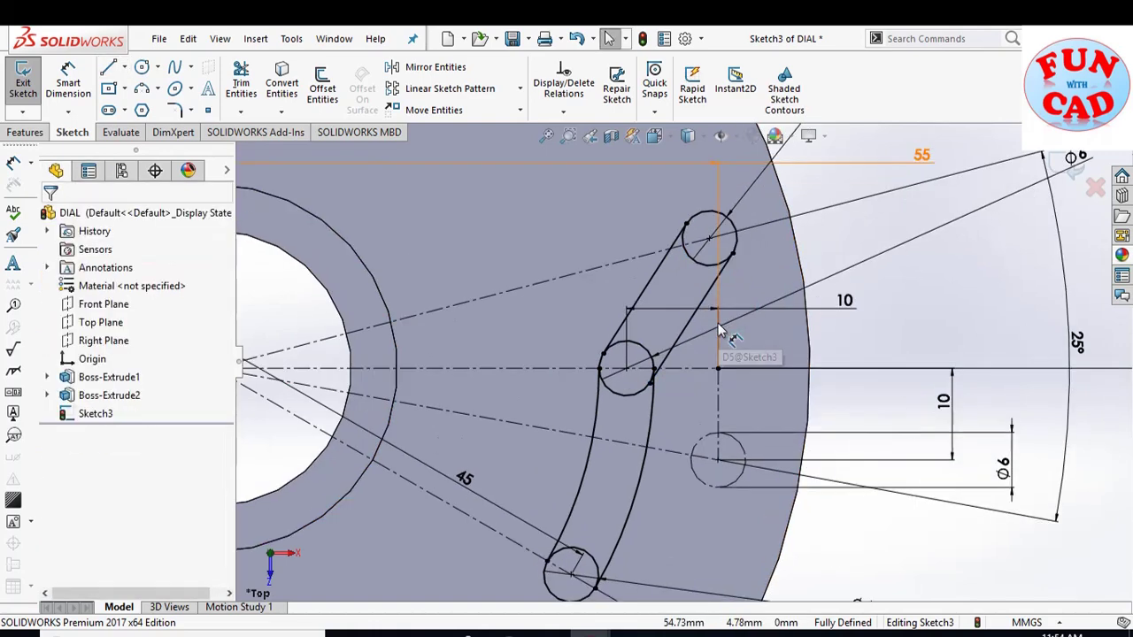
{"action": "left_click", "coordinate": [241, 79]}
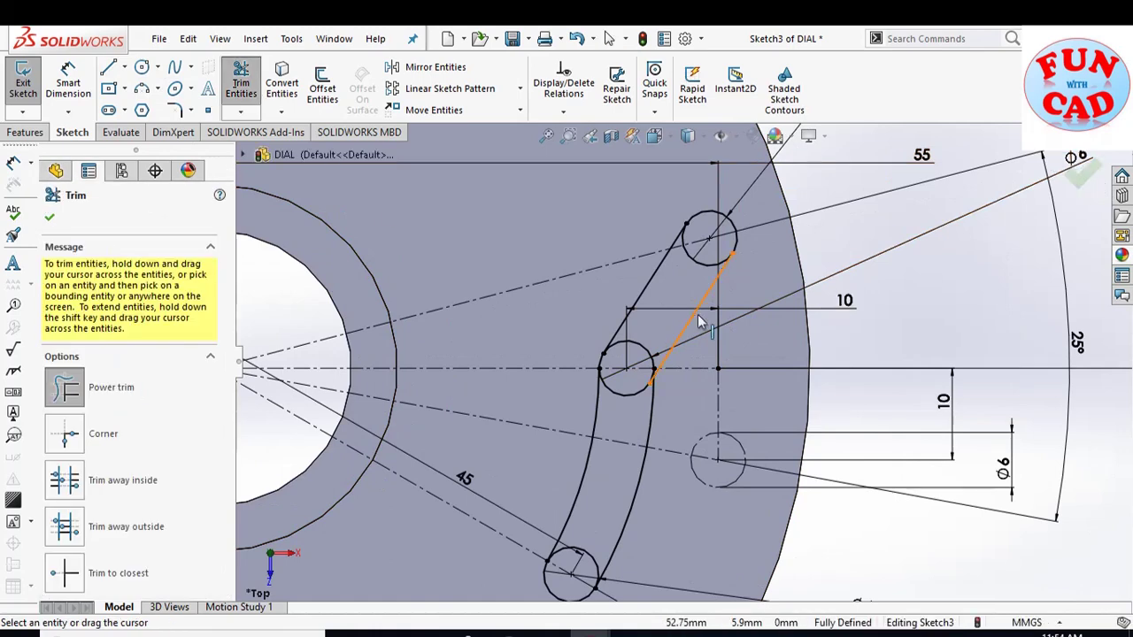
{"action": "scroll", "coordinate": [697, 315], "scroll_direction": "down", "scroll_amount": 3}
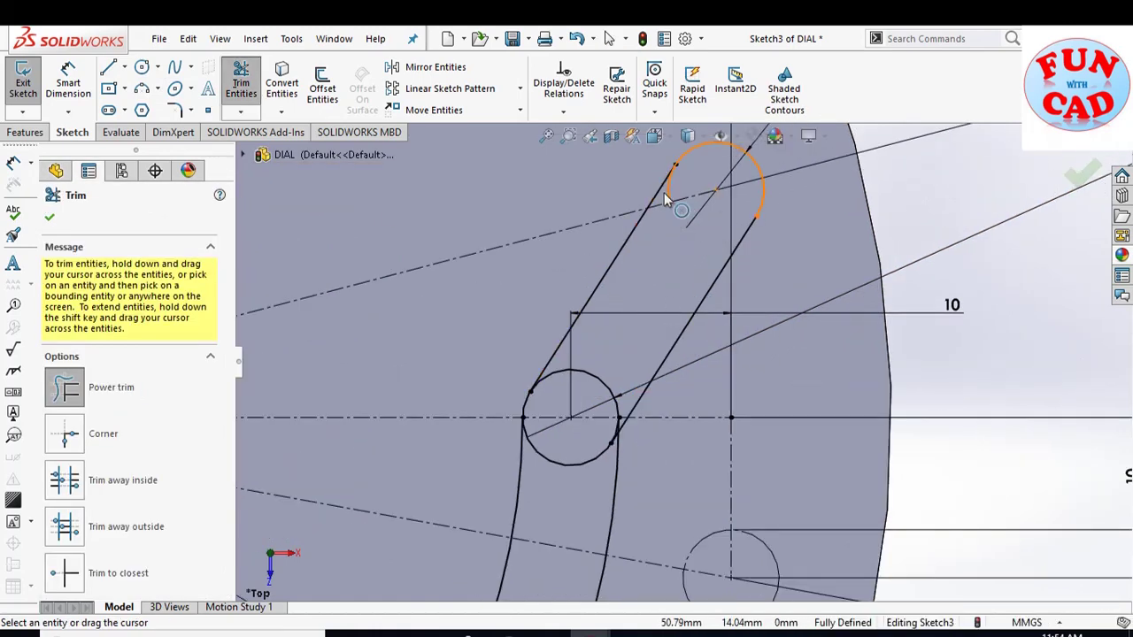
{"action": "left_click_drag", "start_coordinate": [664, 192], "coordinate": [673, 190]}
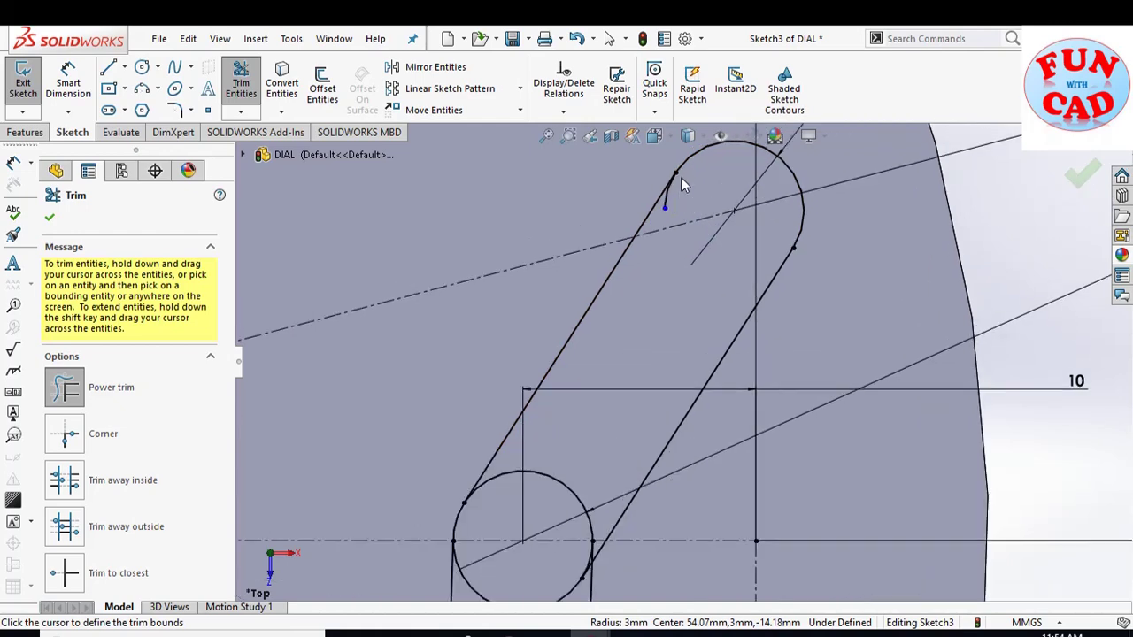
{"action": "scroll", "coordinate": [681, 177], "scroll_direction": "down", "scroll_amount": 5}
{"action": "scroll", "coordinate": [673, 371], "scroll_direction": "up", "scroll_amount": 6}
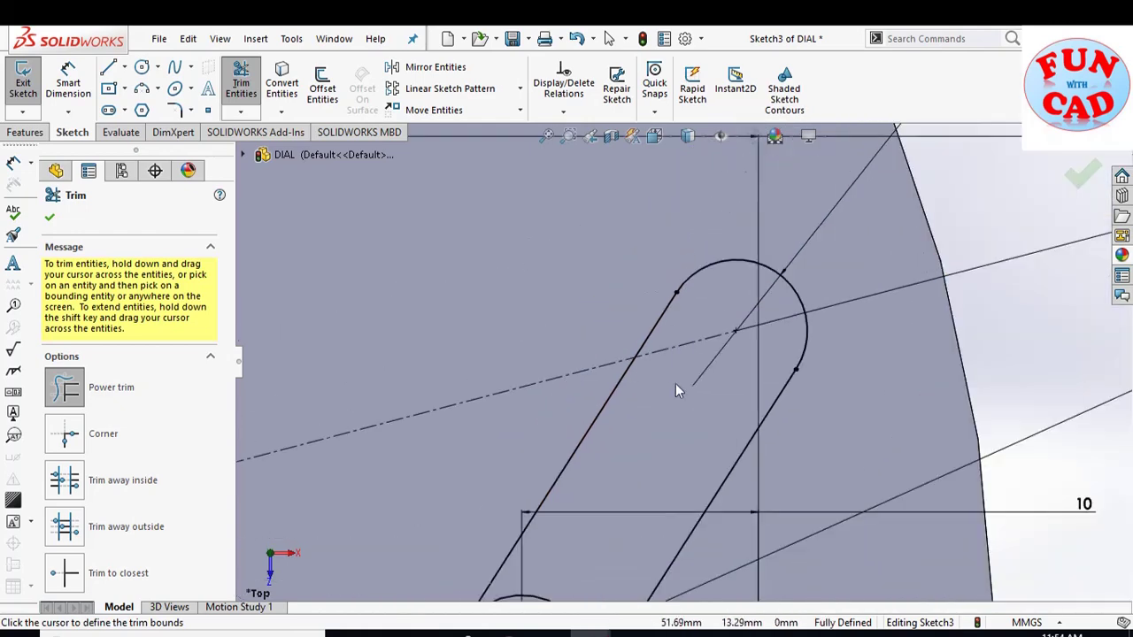
- Trim the middle 6 mm circle's portions inside the slot and the overhanging end of the outer tangent line
{"action": "scroll", "coordinate": [625, 531], "scroll_direction": "down", "scroll_amount": 2}
{"action": "scroll", "coordinate": [625, 490], "scroll_direction": "down", "scroll_amount": 2}
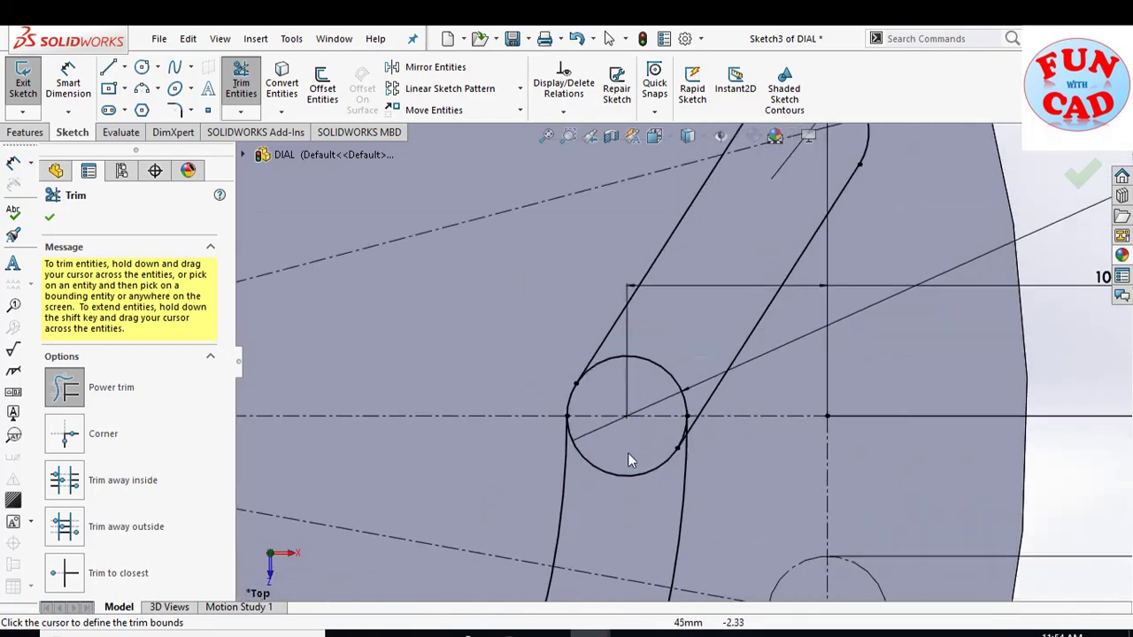
{"action": "mouse_move", "coordinate": [656, 341]}
{"action": "left_mouse_down"}
{"action": "mouse_move", "coordinate": [640, 477]}
{"action": "mouse_move", "coordinate": [670, 445]}
{"action": "left_mouse_up"}
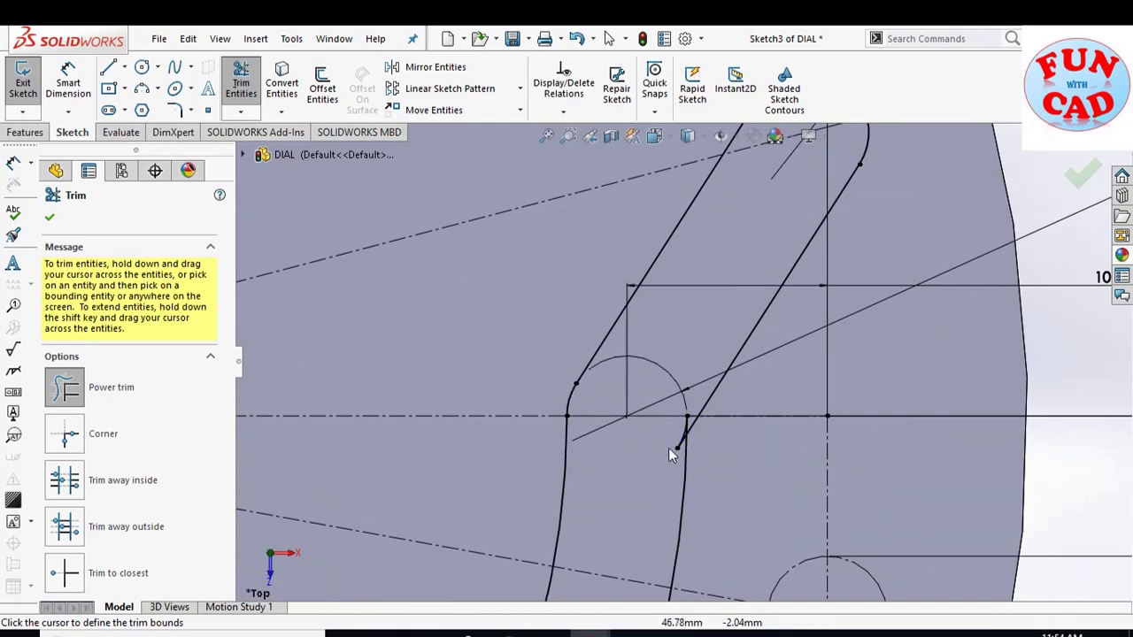
{"action": "scroll", "coordinate": [677, 438], "scroll_direction": "down", "scroll_amount": 2}
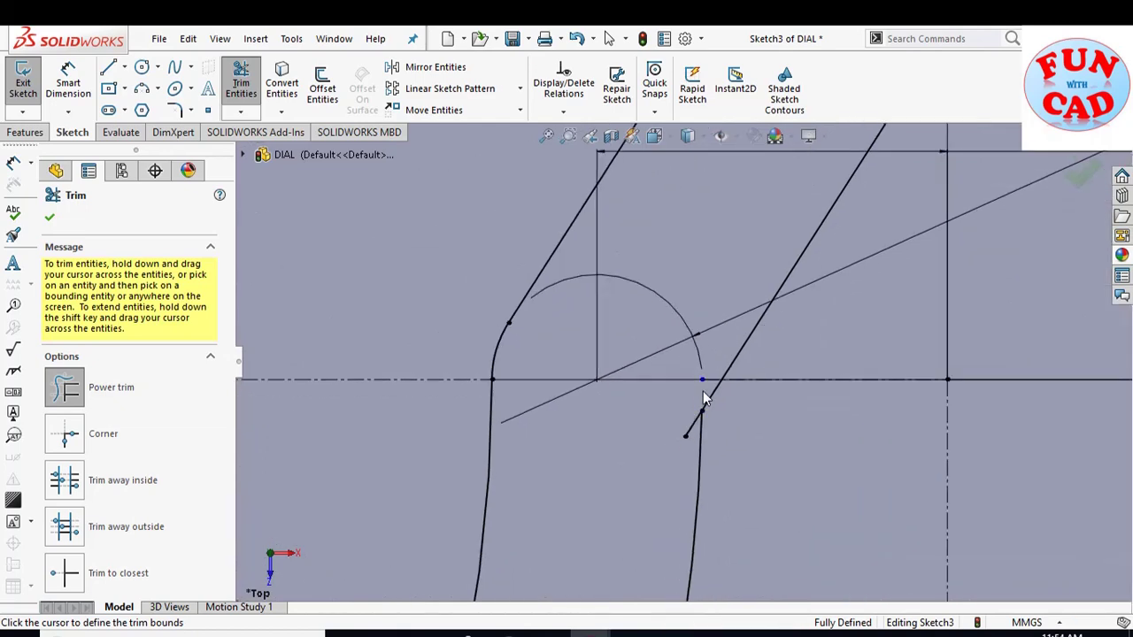
{"action": "scroll", "coordinate": [702, 398], "scroll_direction": "down", "scroll_amount": 2}
{"action": "mouse_move", "coordinate": [687, 405]}
{"action": "left_mouse_down"}
{"action": "mouse_move", "coordinate": [695, 445]}
{"action": "mouse_move", "coordinate": [649, 482]}
{"action": "left_mouse_up"}
{"action": "scroll", "coordinate": [649, 481], "scroll_direction": "up", "scroll_amount": 3}
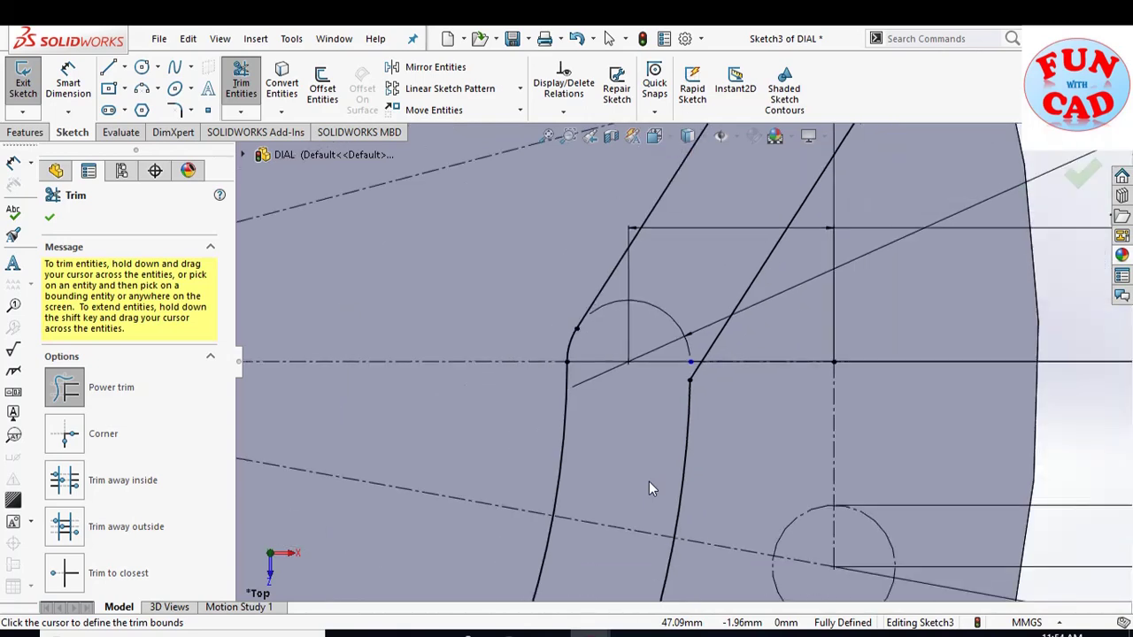
- Trim the inner part of the lower 6 mm circle to leave the slot's rounded lower end
{"action": "scroll", "coordinate": [649, 482], "scroll_direction": "up", "scroll_amount": 3}
{"action": "scroll", "coordinate": [647, 478], "scroll_direction": "down", "scroll_amount": 4}
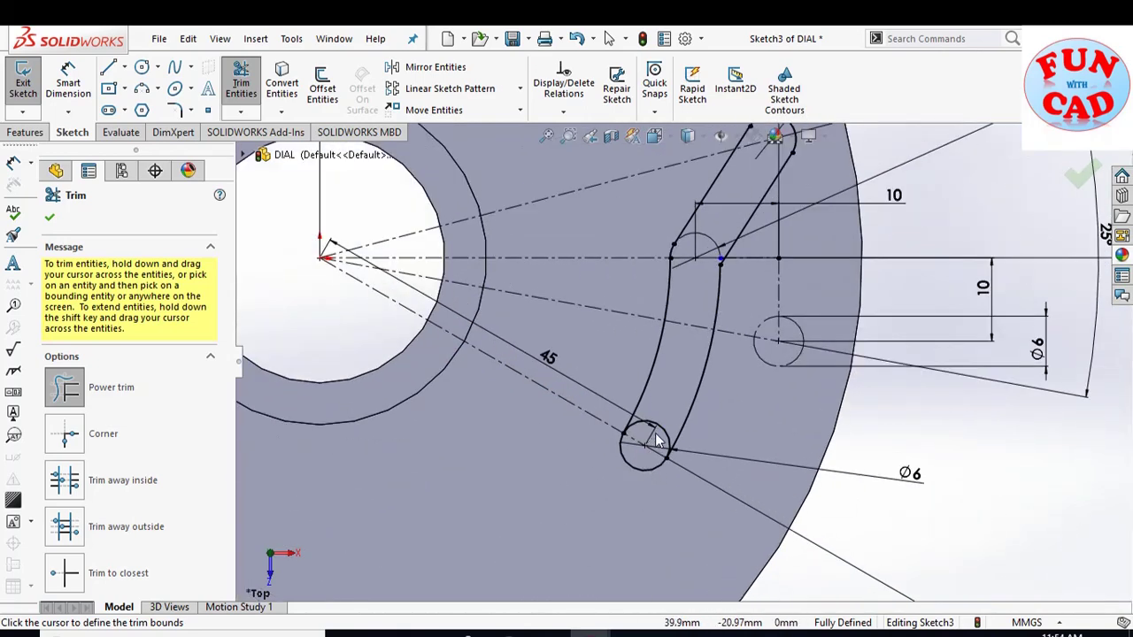
{"action": "left_click_drag", "start_coordinate": [667, 431], "coordinate": [668, 426]}
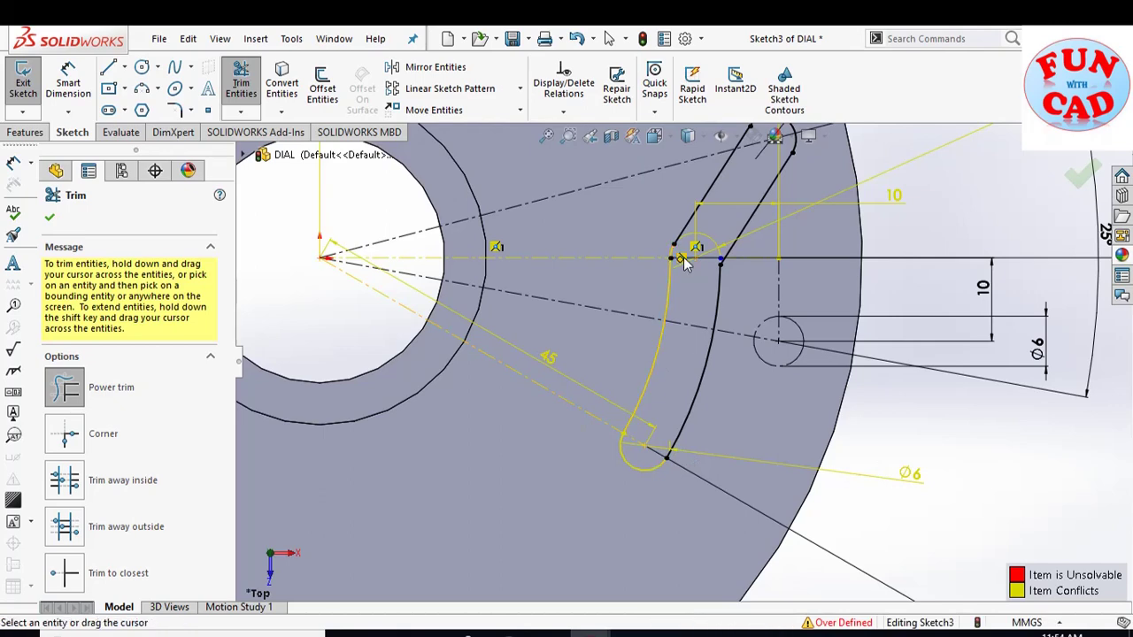
- Delete the conflicting Tangent4 relation at the top of the slot's inner arc
{"action": "key", "text": "Escape"}
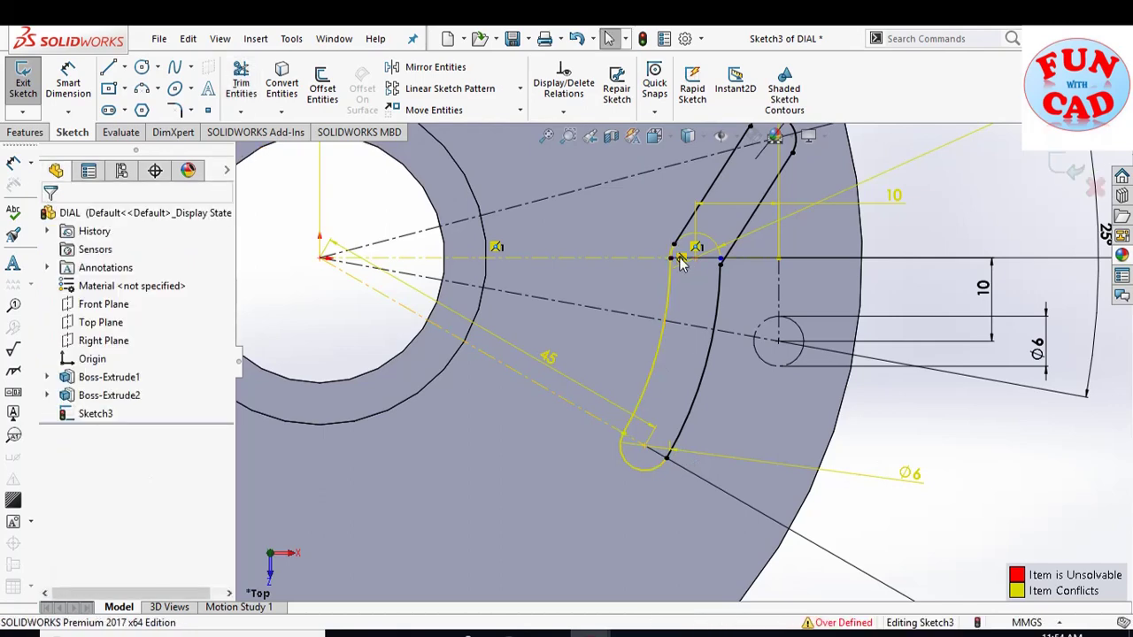
{"action": "left_click", "coordinate": [678, 257]}
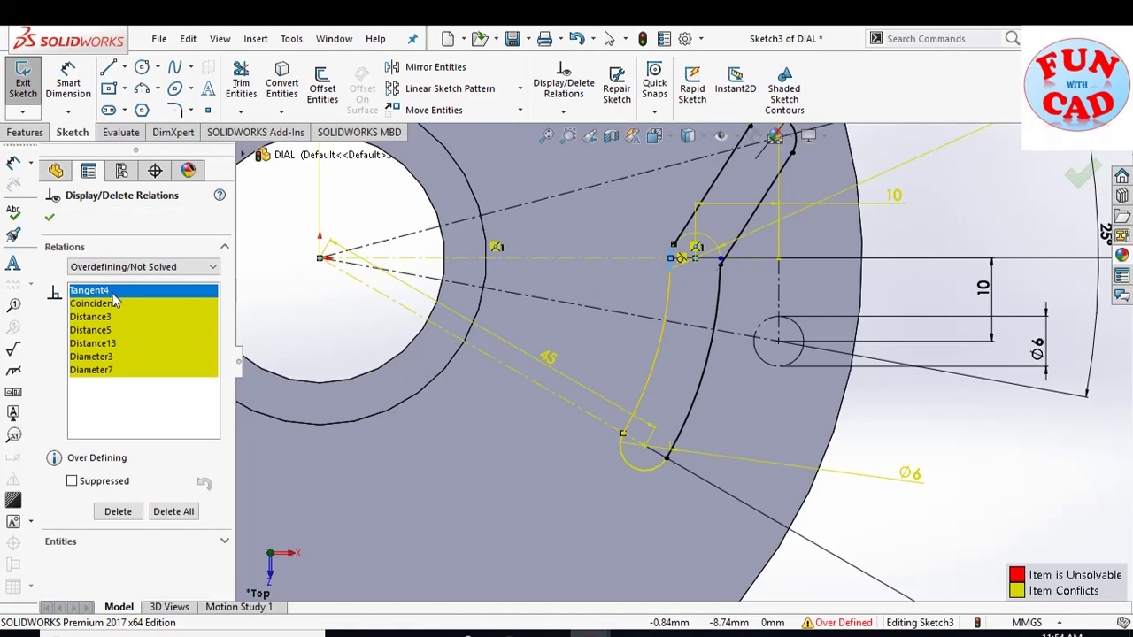
{"action": "key", "text": "Delete"}
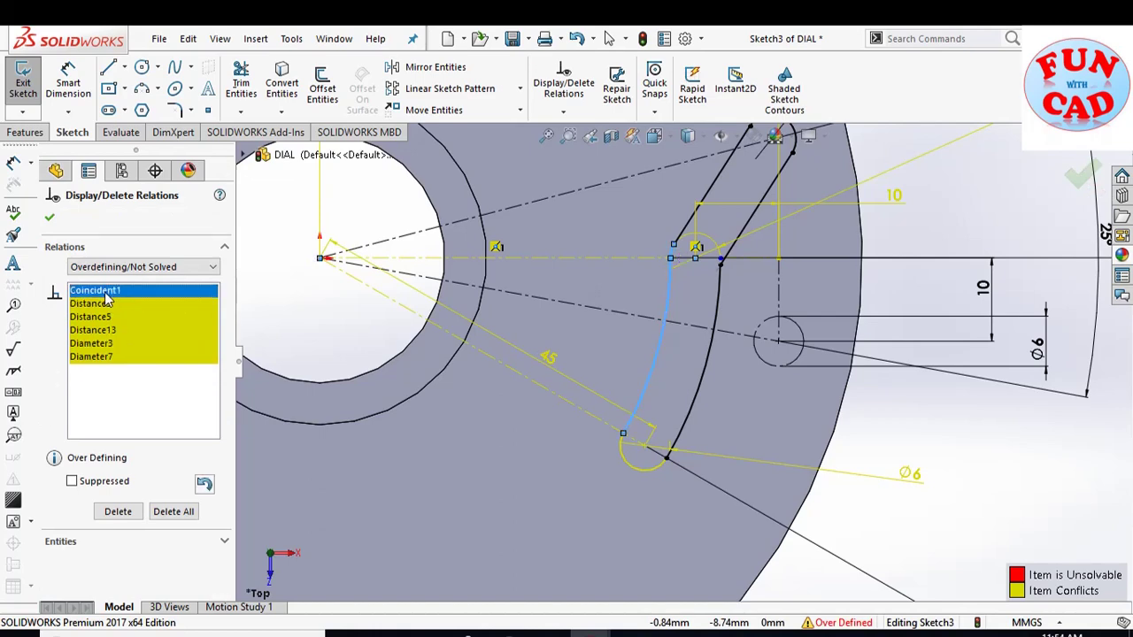
- Delete the conflicting Coincident1 relation on the slot's inner arc and finish the relations check
{"action": "key", "text": "Delete"}
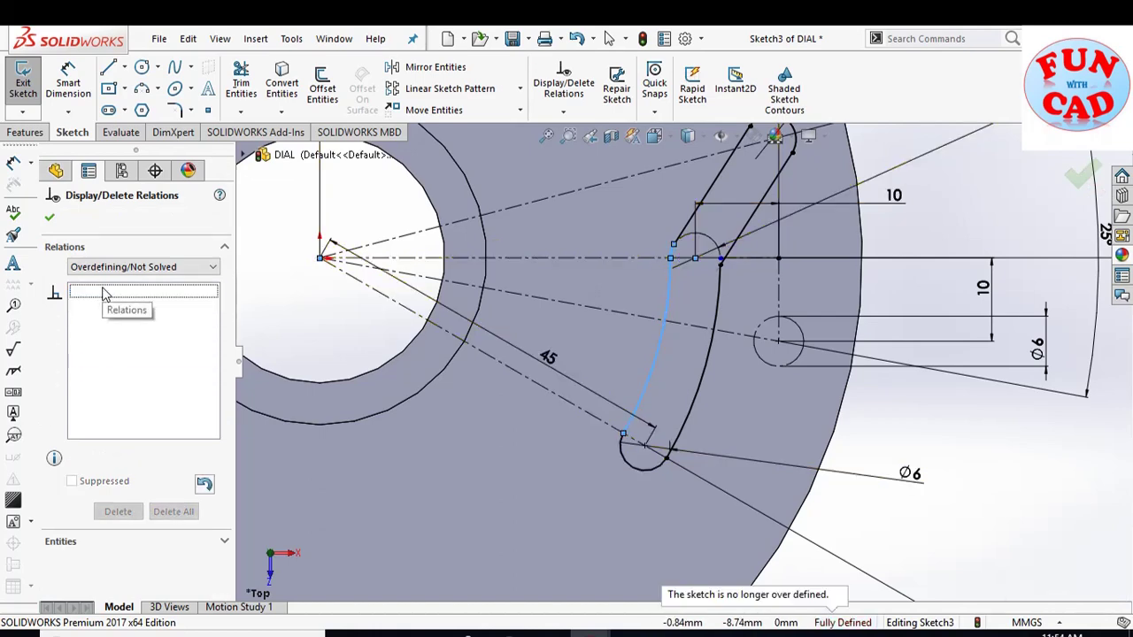
{"action": "left_click", "coordinate": [49, 217]}
{"action": "scroll", "coordinate": [639, 381], "scroll_direction": "up", "scroll_amount": 3}
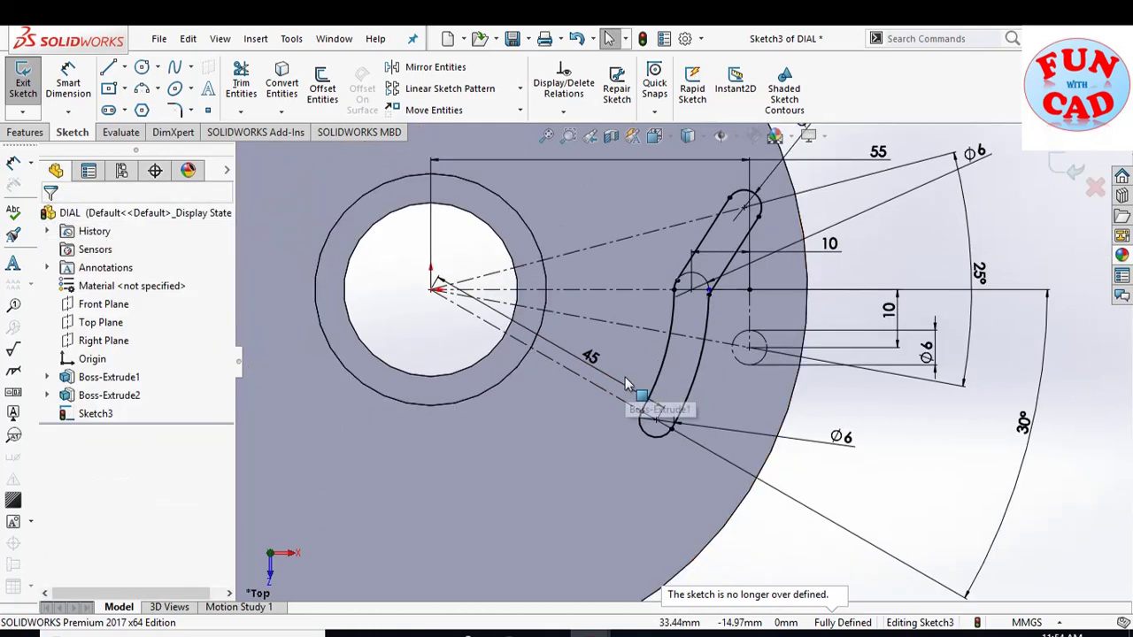
{"action": "scroll", "coordinate": [682, 349], "scroll_direction": "up", "scroll_amount": 2}
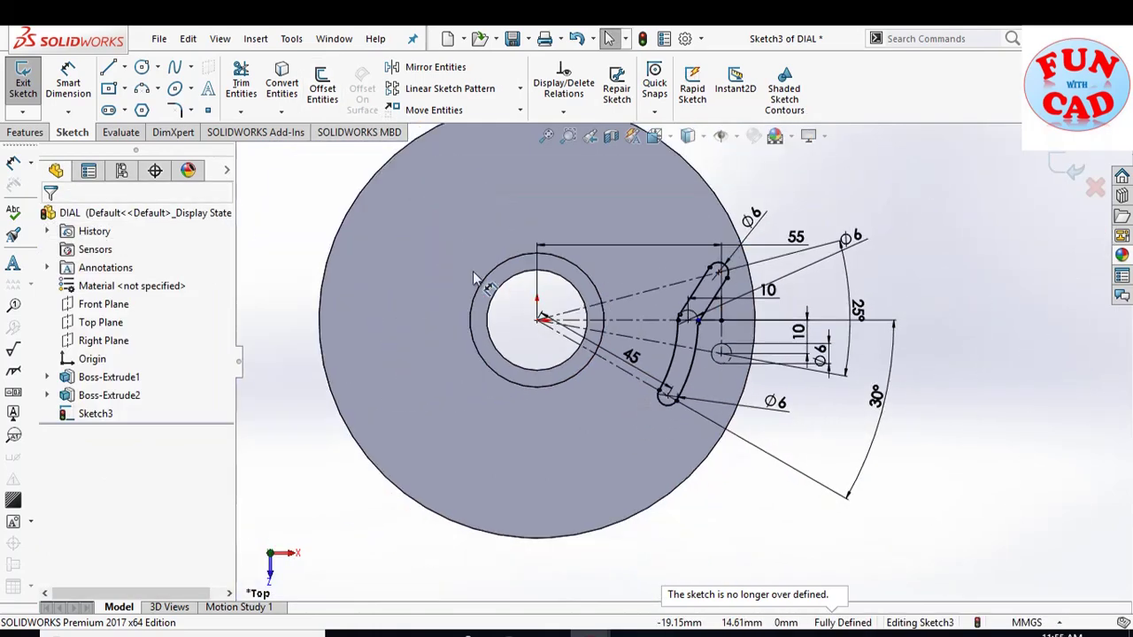
- Draw a vertical construction centerline from the origin up across the dial's face
{"action": "left_click", "coordinate": [125, 67]}
{"action": "left_click", "coordinate": [149, 106]}
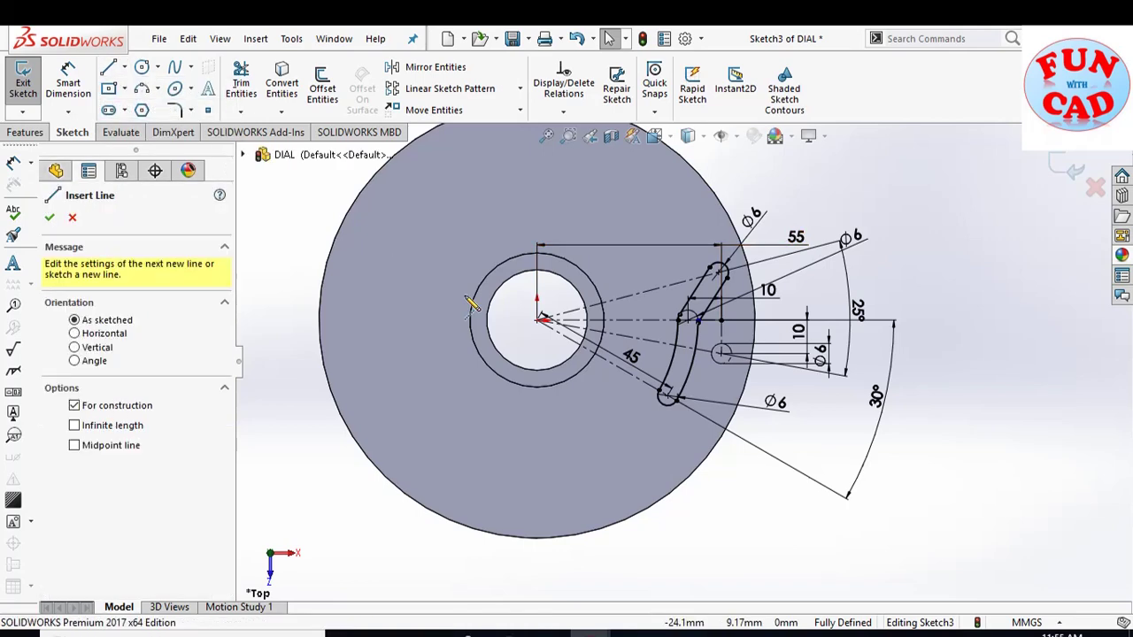
{"action": "left_click_drag", "start_coordinate": [542, 321], "coordinate": [536, 183]}
{"action": "key", "text": "Escape"}
- Mirror all seven segments of the bent slot outline about the vertical centerline, keeping the original
{"action": "left_click", "coordinate": [434, 67]}
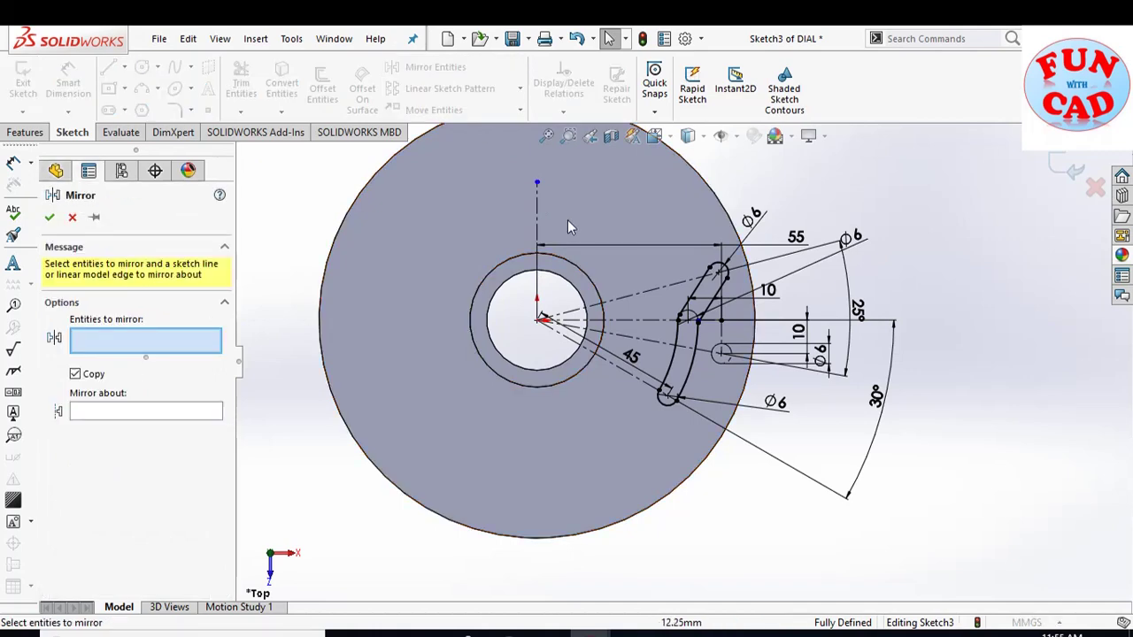
{"action": "scroll", "coordinate": [687, 301], "scroll_direction": "down", "scroll_amount": 2}
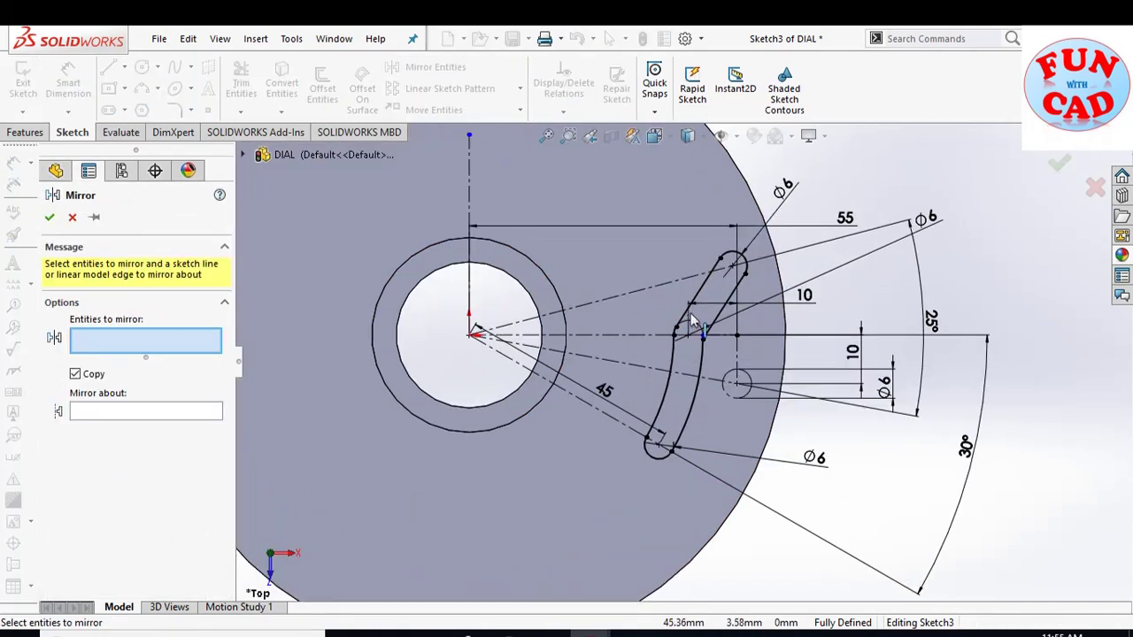
{"action": "left_click", "coordinate": [649, 460]}
{"action": "left_click", "coordinate": [657, 423]}
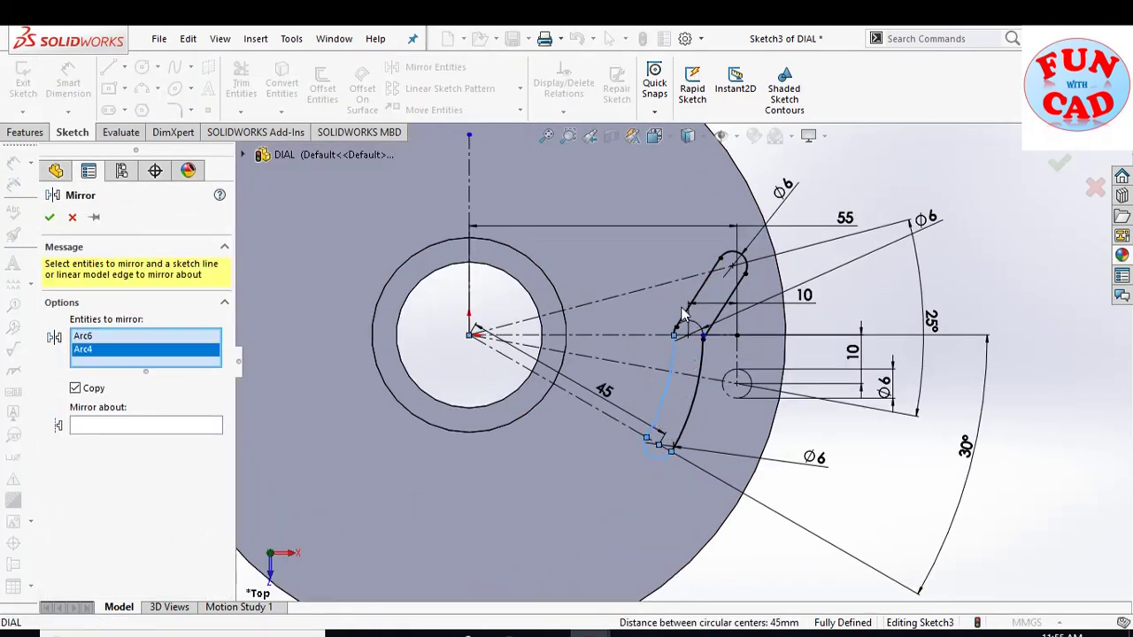
{"action": "scroll", "coordinate": [684, 325], "scroll_direction": "down", "scroll_amount": 3}
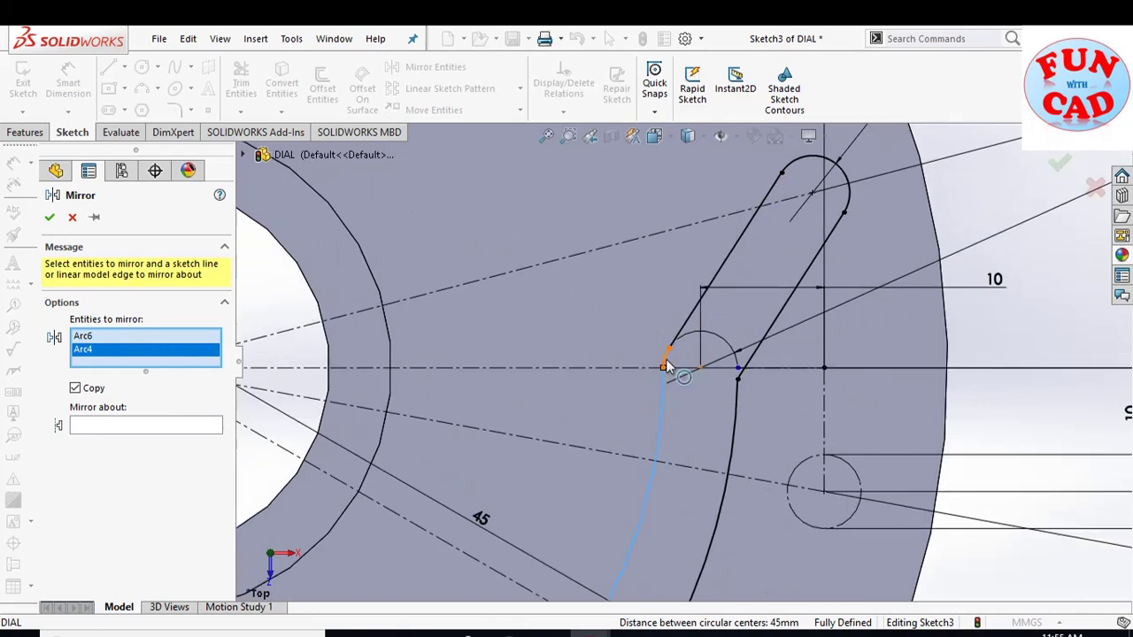
{"action": "left_click", "coordinate": [675, 345]}
{"action": "left_click", "coordinate": [682, 345]}
{"action": "left_click", "coordinate": [795, 171]}
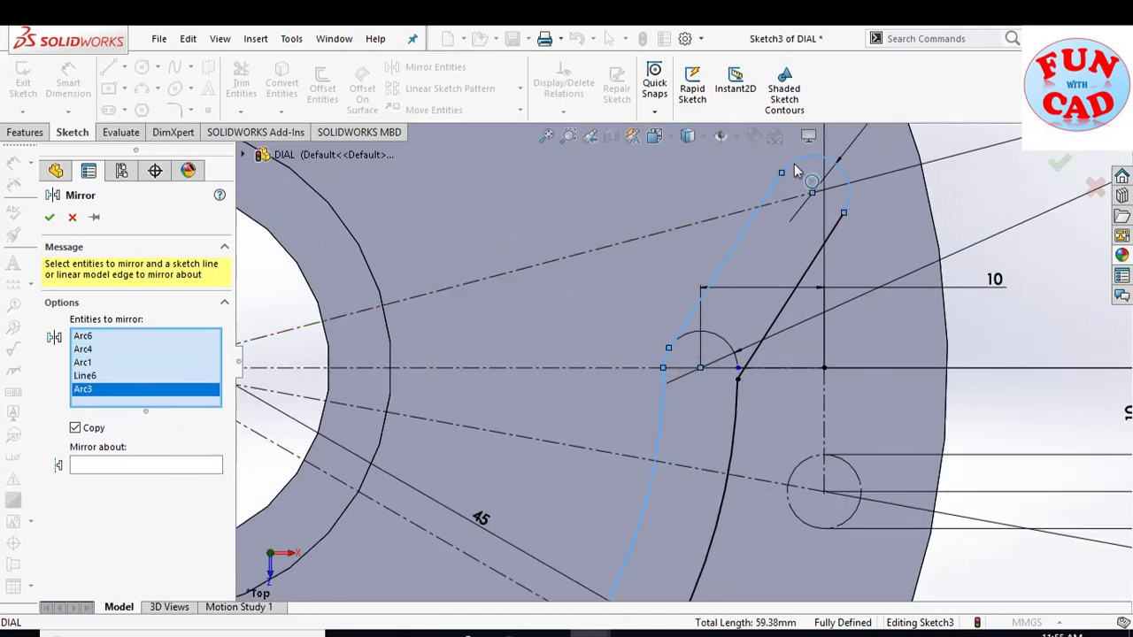
{"action": "left_click", "coordinate": [810, 267]}
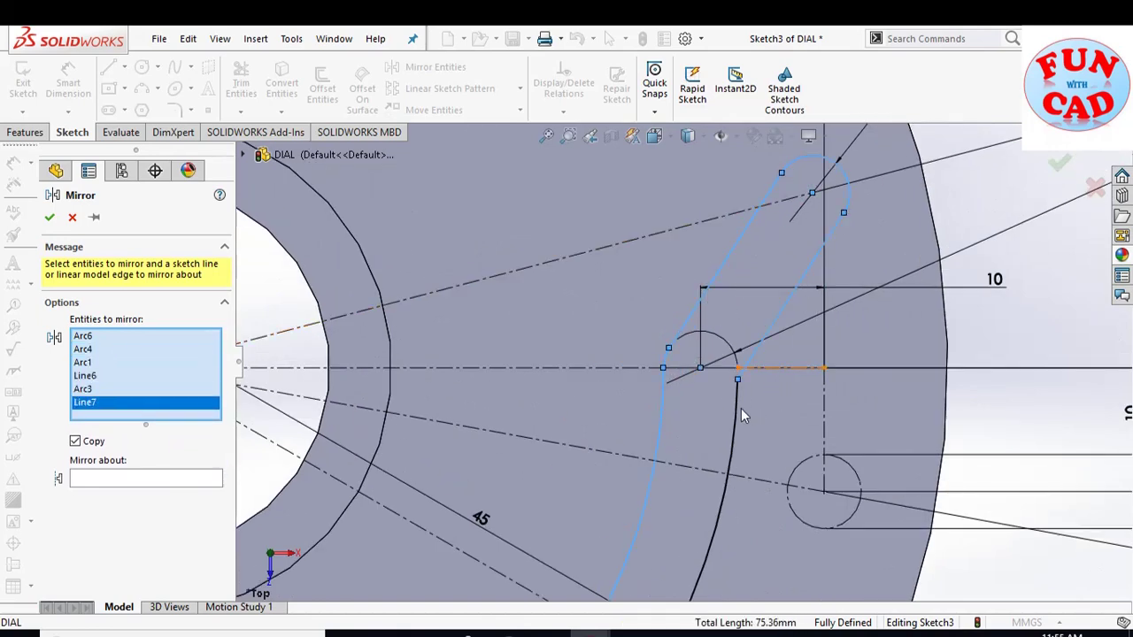
{"action": "left_click", "coordinate": [742, 416]}
{"action": "scroll", "coordinate": [748, 423], "scroll_direction": "up", "scroll_amount": 3}
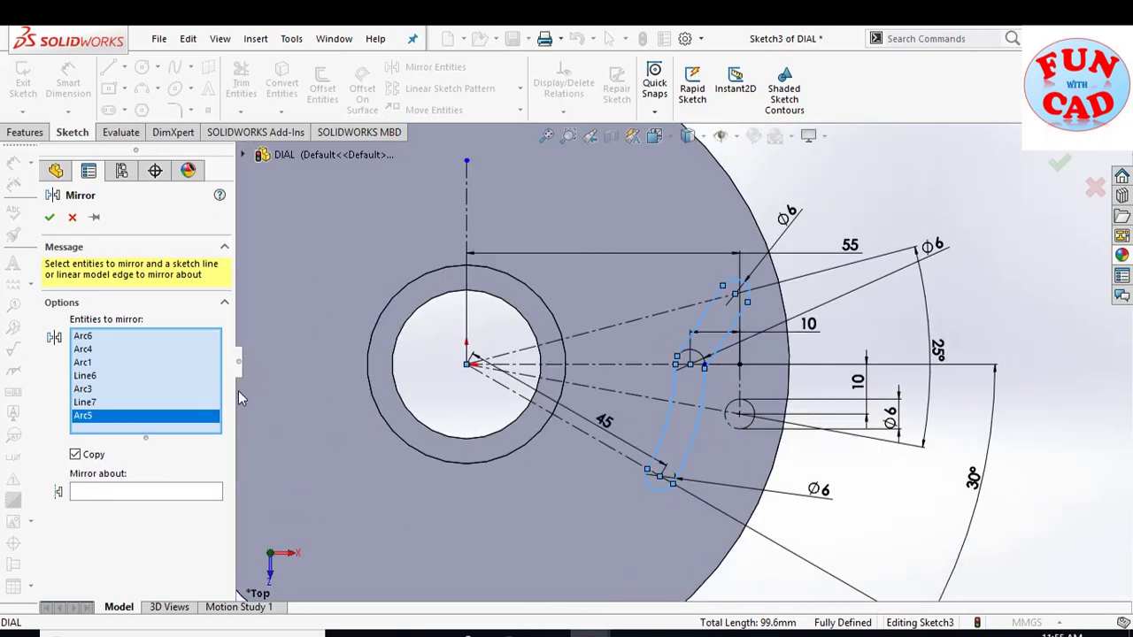
{"action": "left_click", "coordinate": [127, 494]}
{"action": "left_click", "coordinate": [467, 219]}
{"action": "key", "text": "z"}
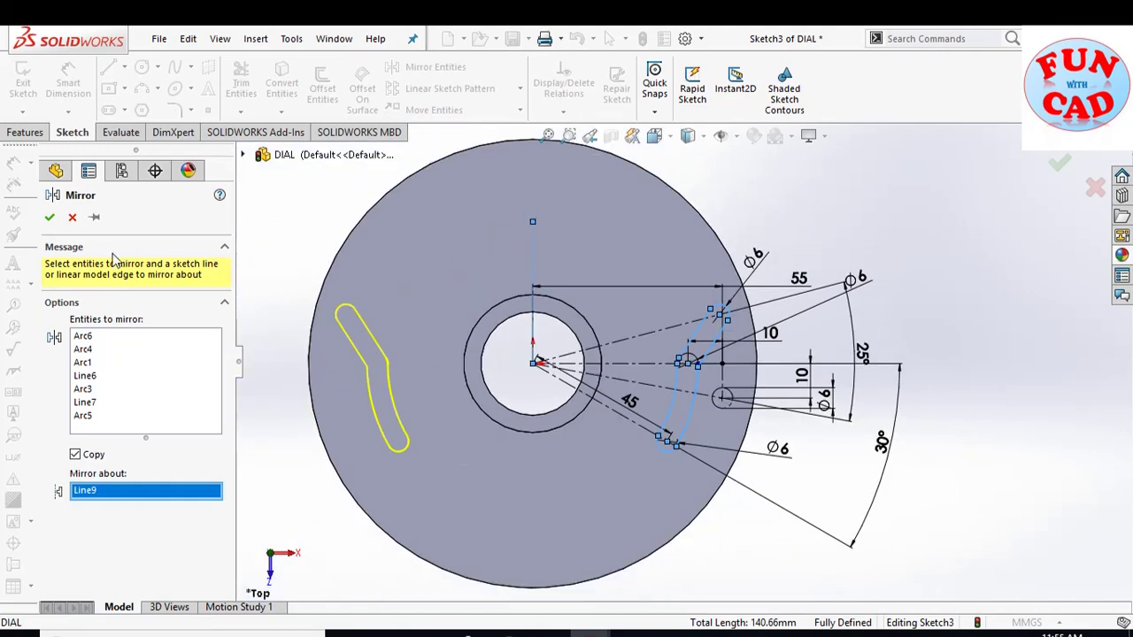
{"action": "left_click", "coordinate": [50, 219]}
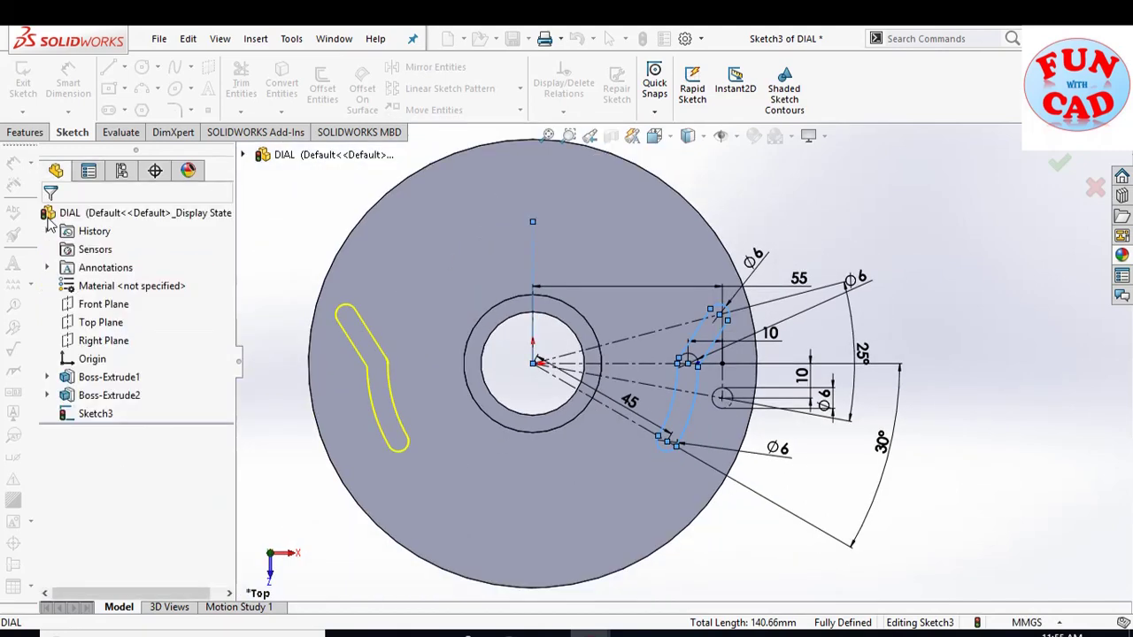
- Cut both bent slots through the dial with a 10 mm blind Extruded Cut and save the part
{"action": "left_click", "coordinate": [43, 134]}
{"action": "left_click", "coordinate": [258, 85]}
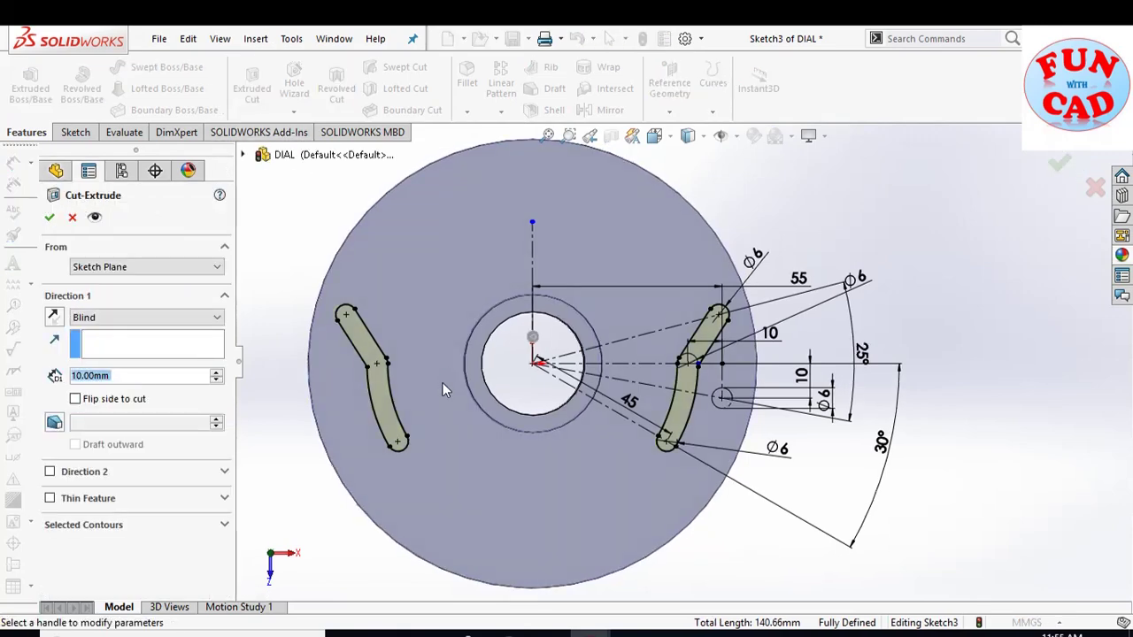
{"action": "middle_click_drag", "start_coordinate": [443, 383], "coordinate": [335, 379]}
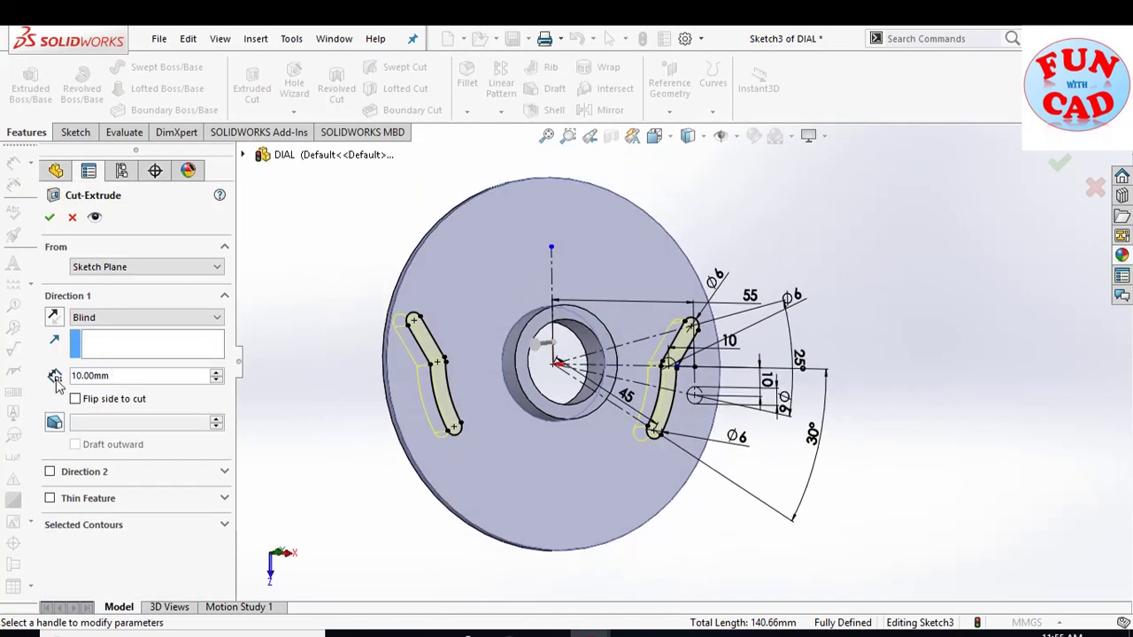
{"action": "left_click", "coordinate": [50, 219]}
{"action": "middle_click_drag", "start_coordinate": [505, 395], "coordinate": [475, 397]}
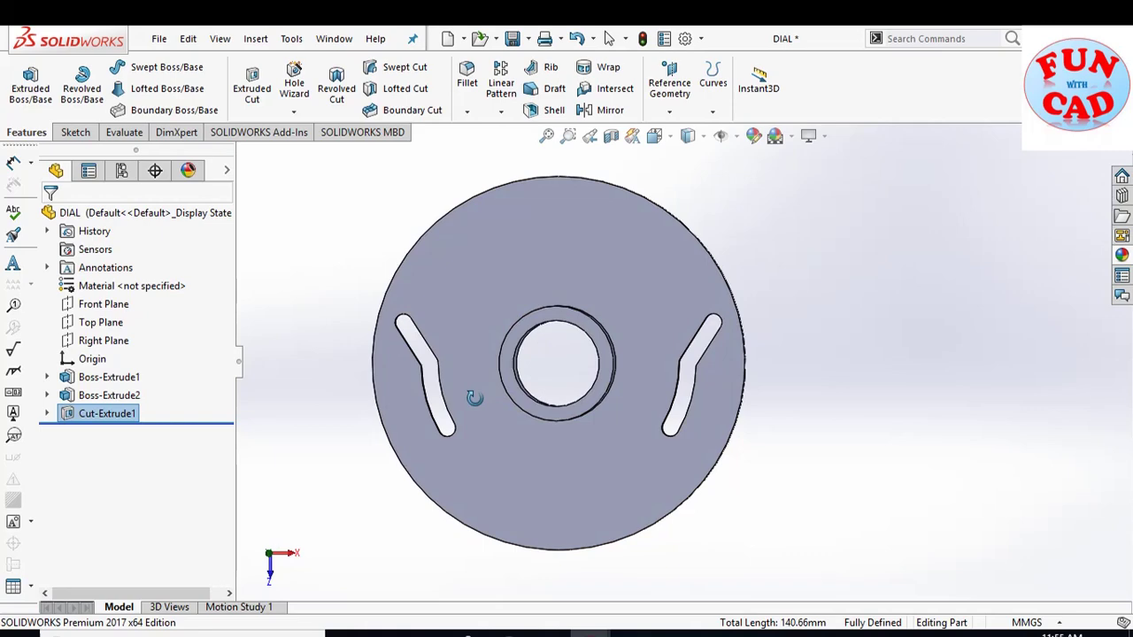
{"action": "left_click", "coordinate": [270, 567]}
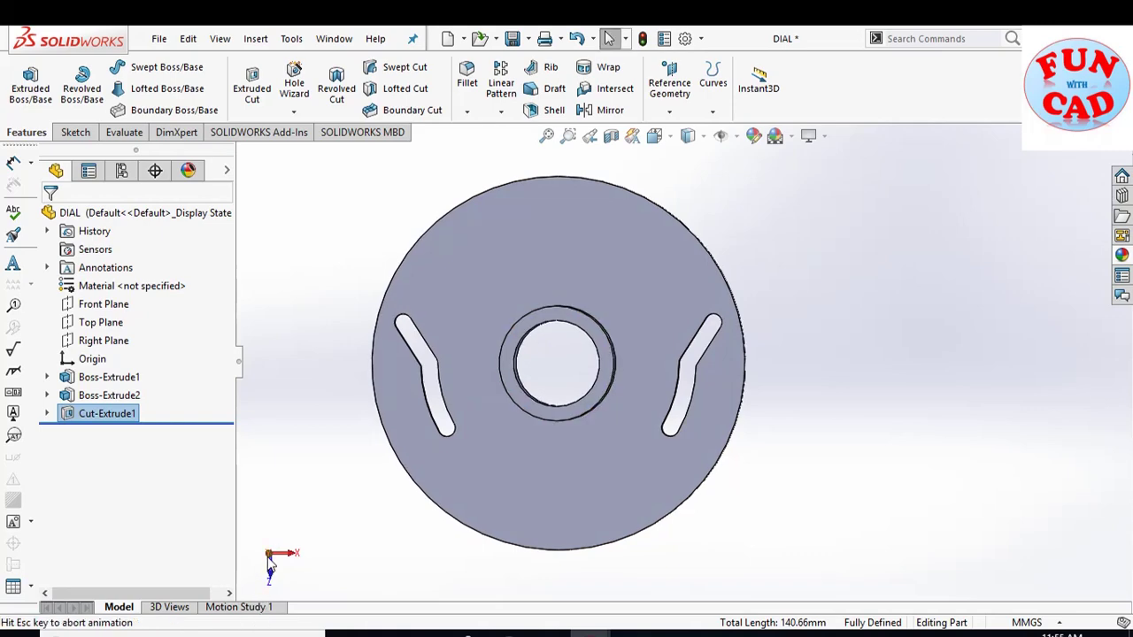
{"action": "left_click", "coordinate": [508, 357]}
- Create a new assembly and place the BASE part as its first component
{"action": "left_click", "coordinate": [449, 42]}
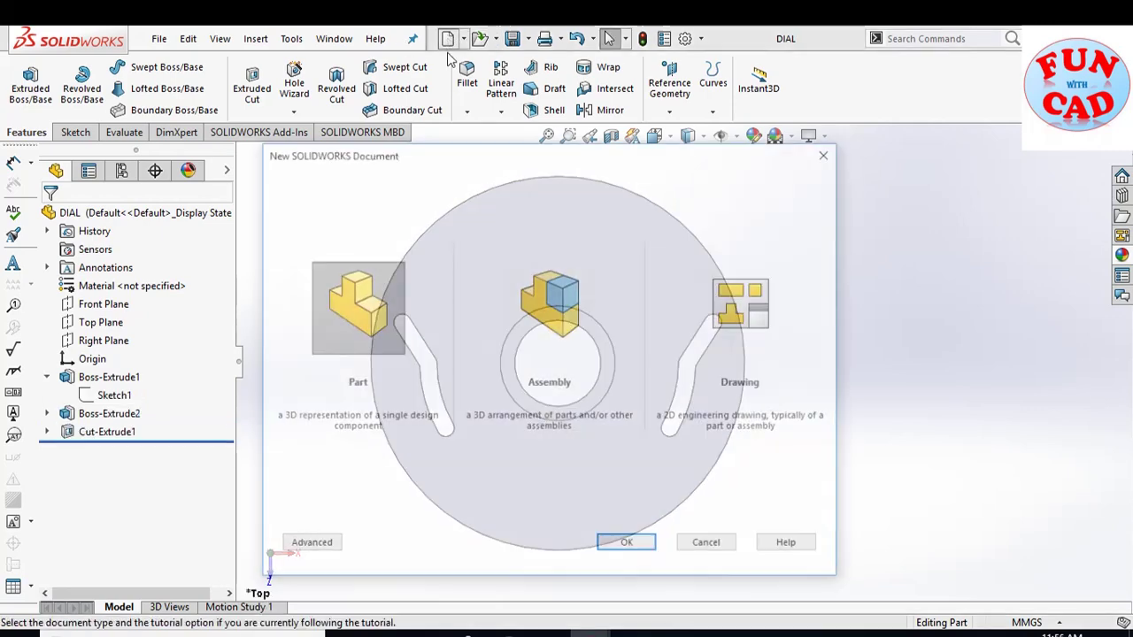
{"action": "left_click", "coordinate": [518, 274]}
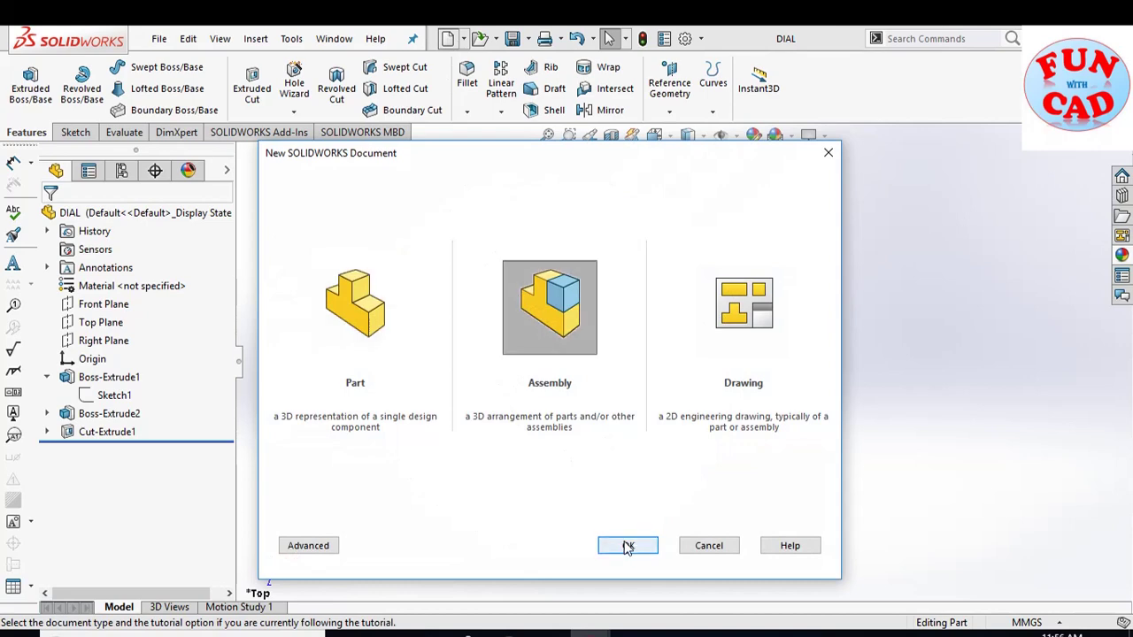
{"action": "left_click", "coordinate": [627, 545]}
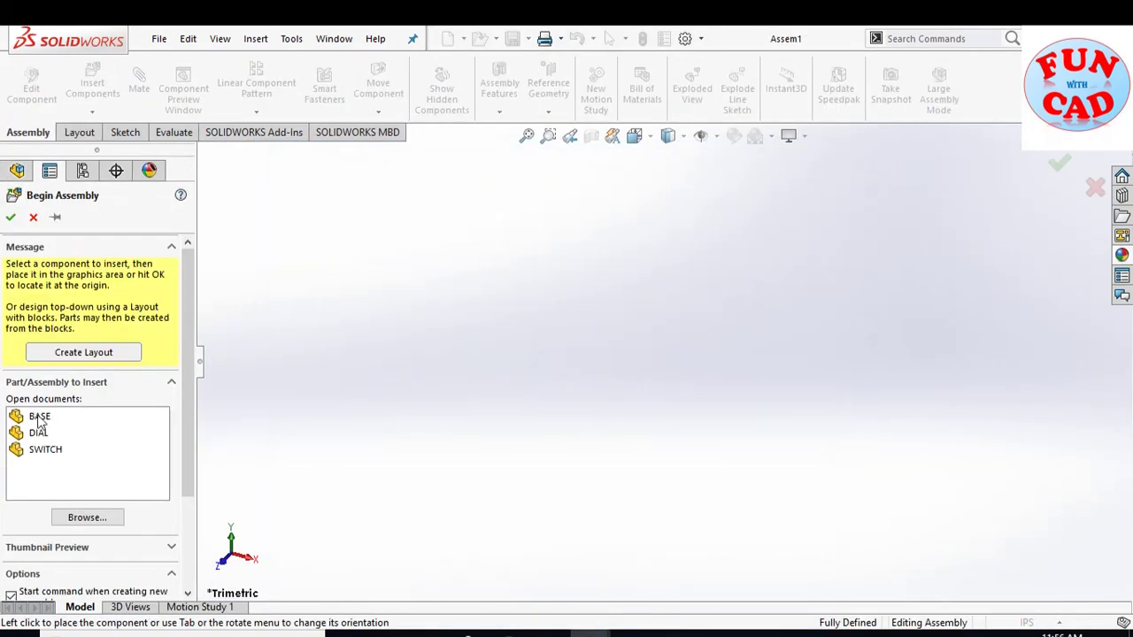
{"action": "left_click", "coordinate": [39, 416]}
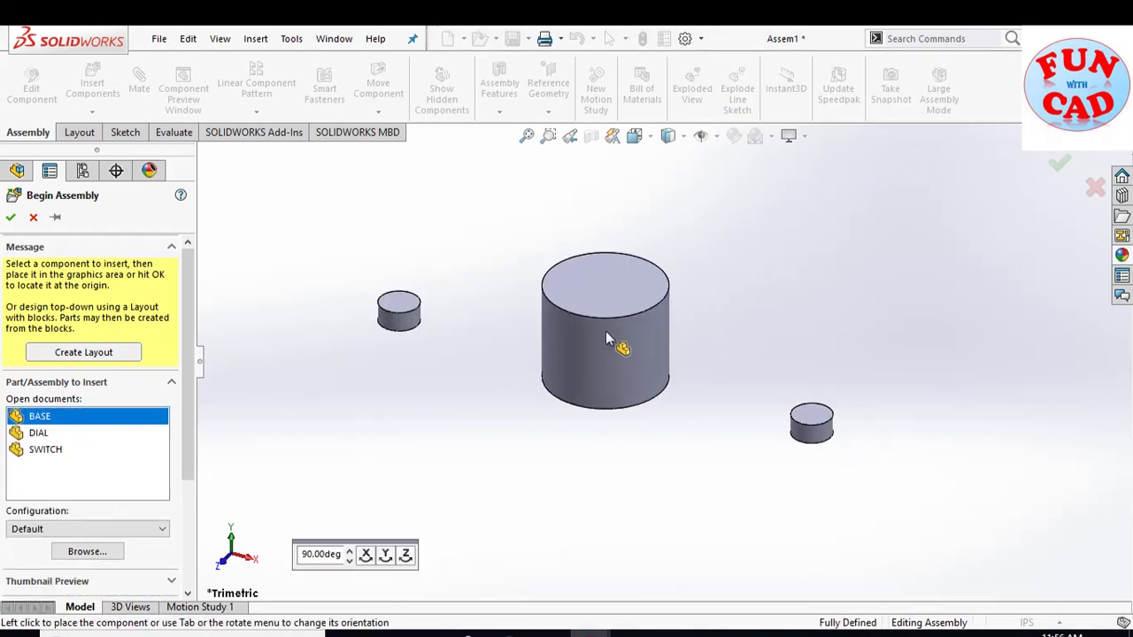
{"action": "left_click", "coordinate": [590, 328]}
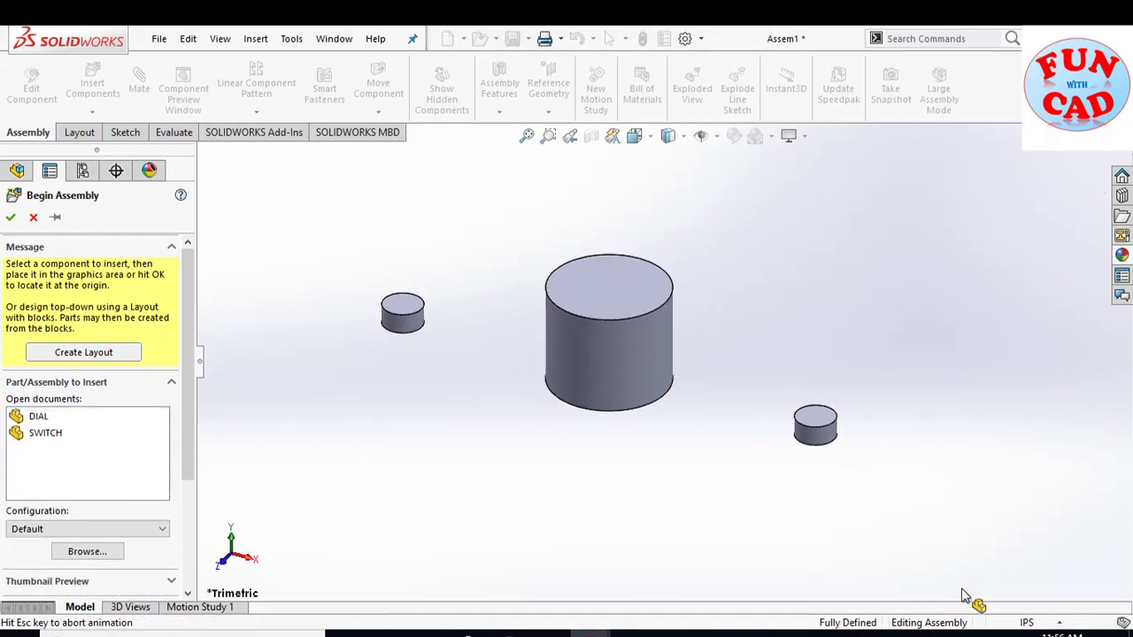
- Set the assembly's units to MMGS and save it as Assem1
{"action": "left_click", "coordinate": [1029, 625]}
{"action": "left_click", "coordinate": [1023, 552]}
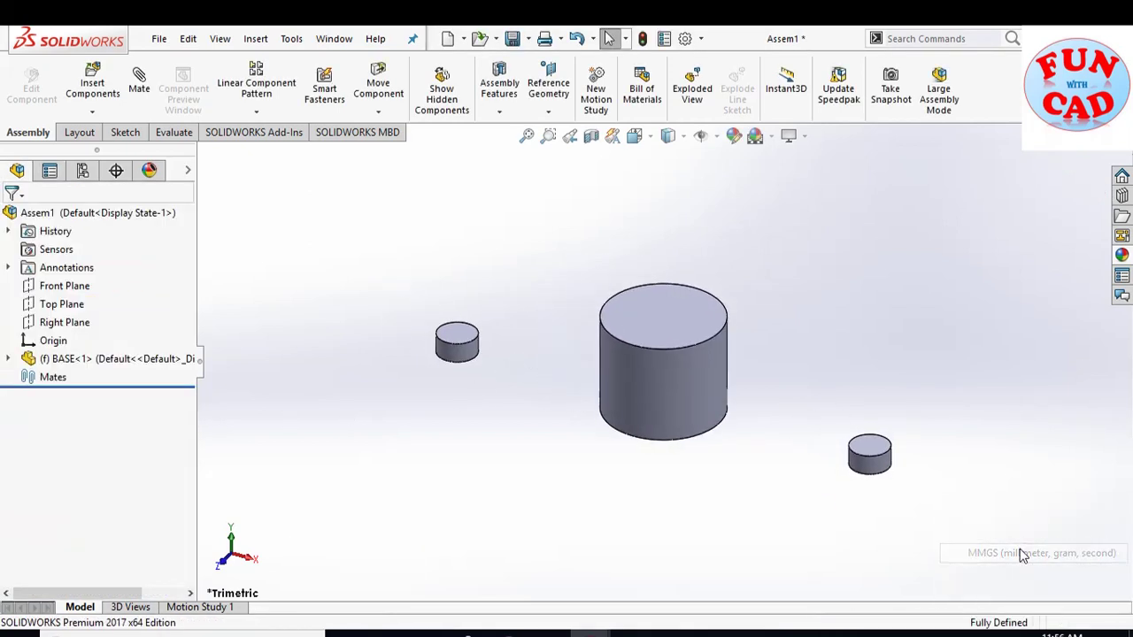
{"action": "left_click", "coordinate": [511, 40]}
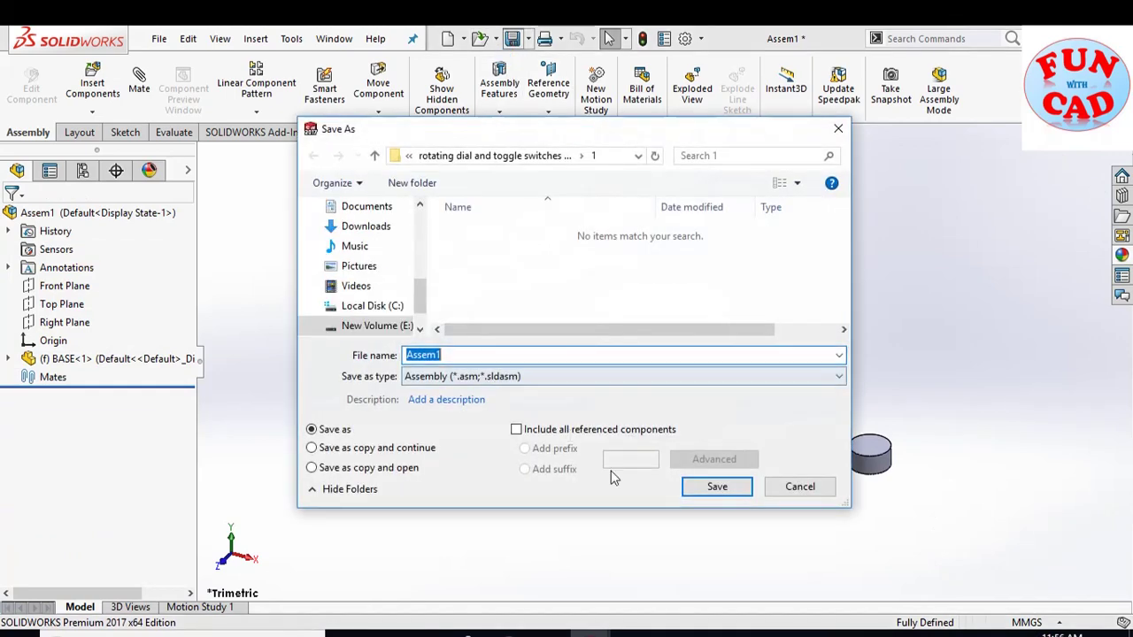
{"action": "left_click", "coordinate": [715, 486]}
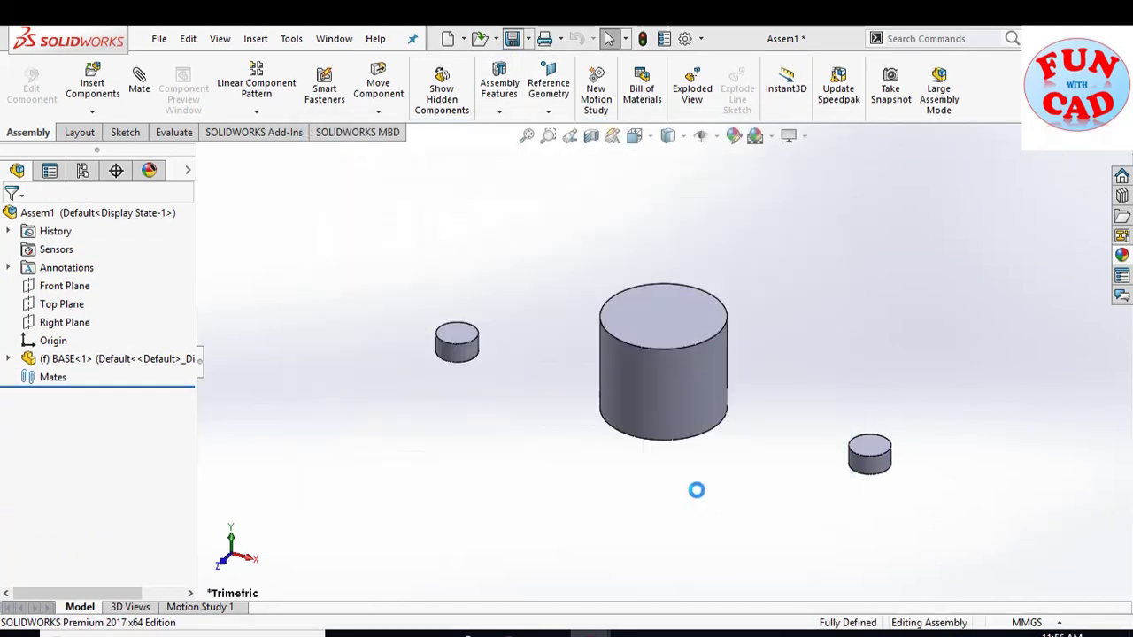
- Color the BASE component blue at component level with the standard color swatches
{"action": "right_click", "coordinate": [103, 365]}
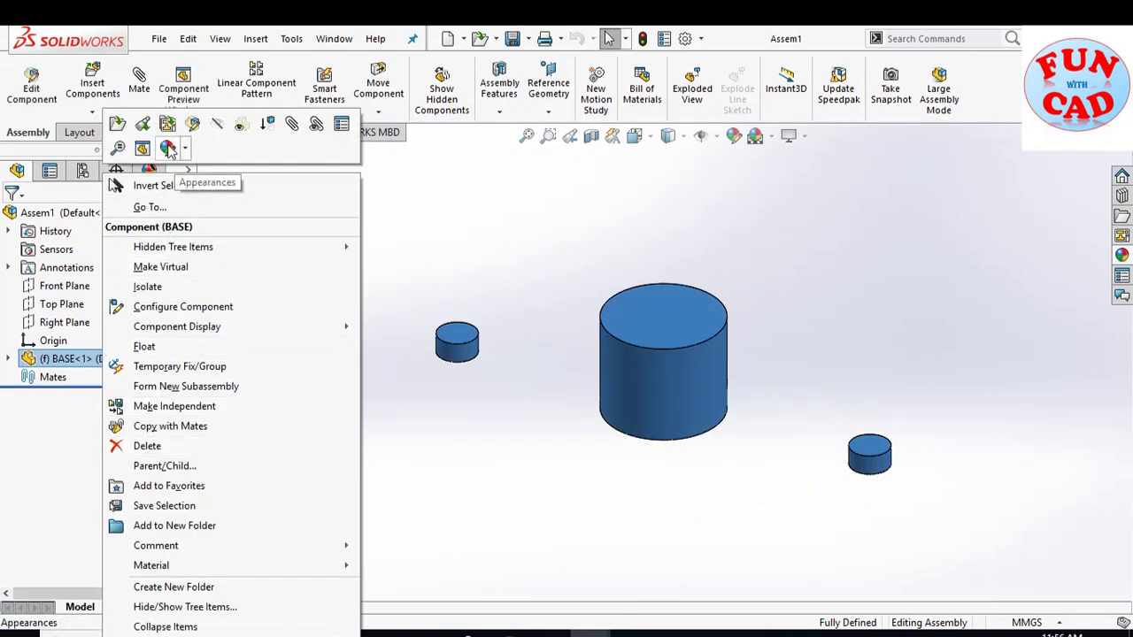
{"action": "left_click", "coordinate": [167, 148]}
{"action": "left_click", "coordinate": [187, 188]}
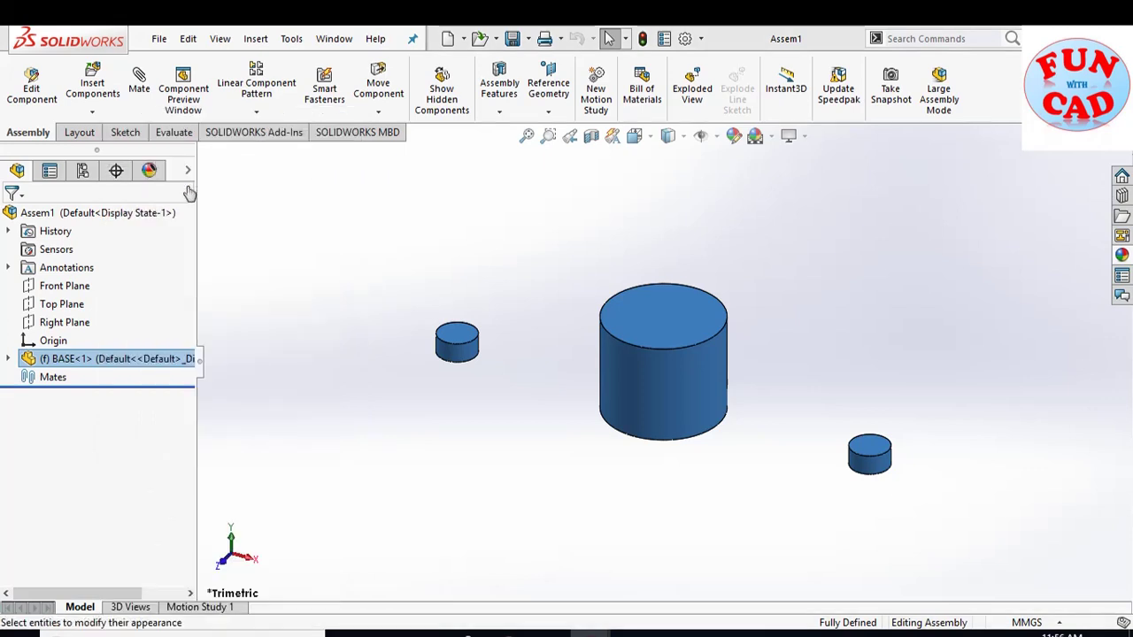
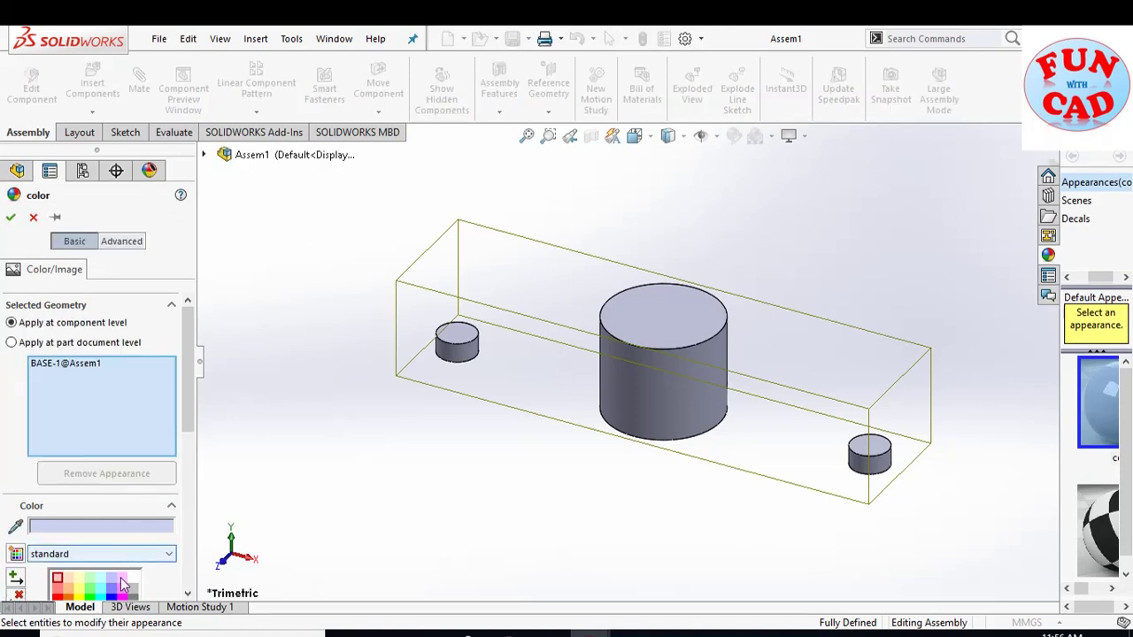
{"action": "left_click", "coordinate": [110, 596]}
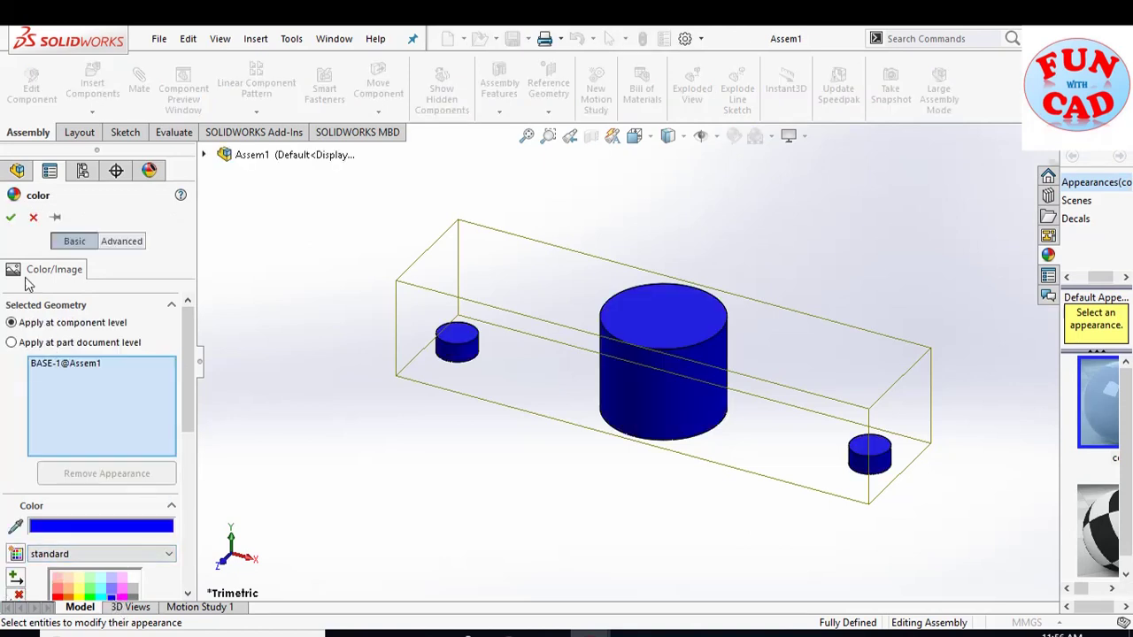
{"action": "left_click", "coordinate": [11, 219]}
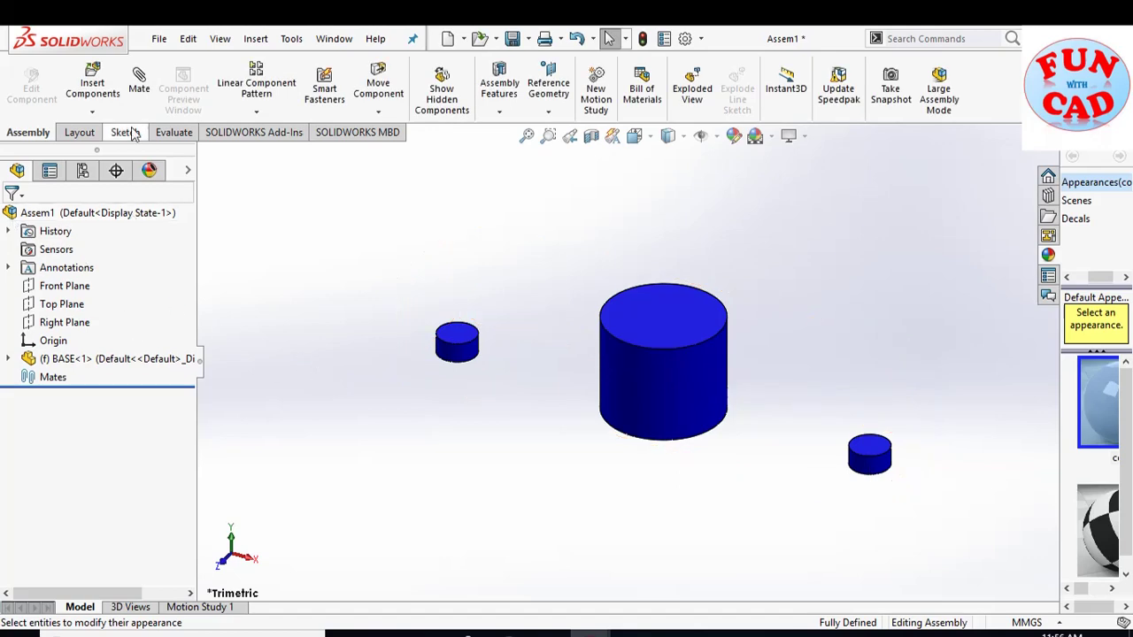
- Insert the SWITCH part beside the base's small pin and place a second copy of it just below
{"action": "left_click", "coordinate": [92, 84]}
{"action": "left_click", "coordinate": [44, 433]}
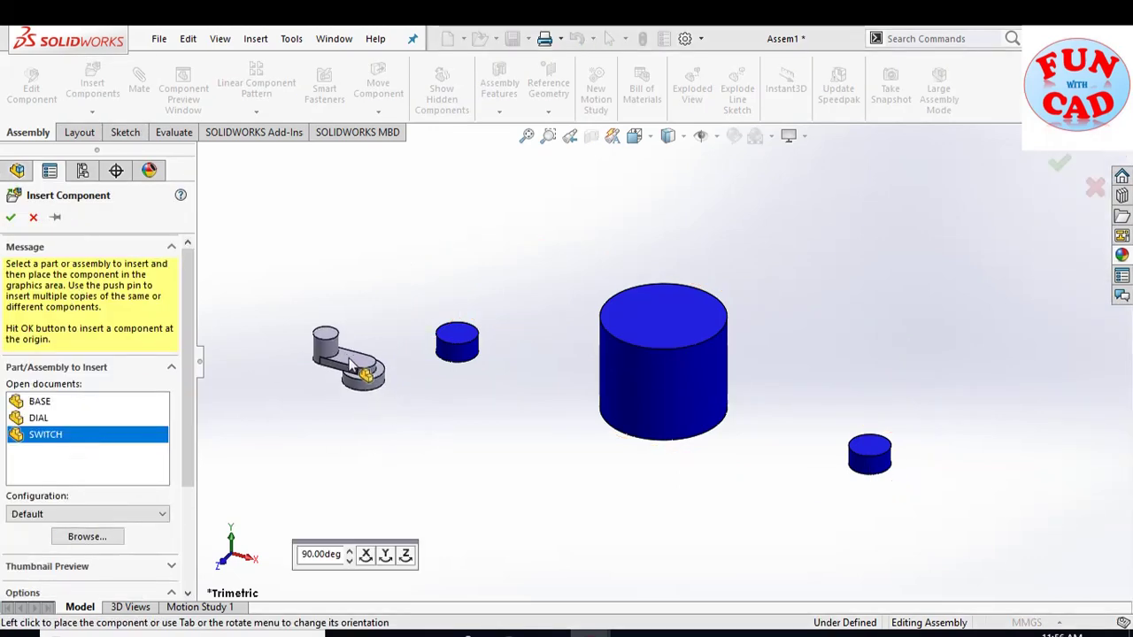
{"action": "left_click", "coordinate": [351, 357]}
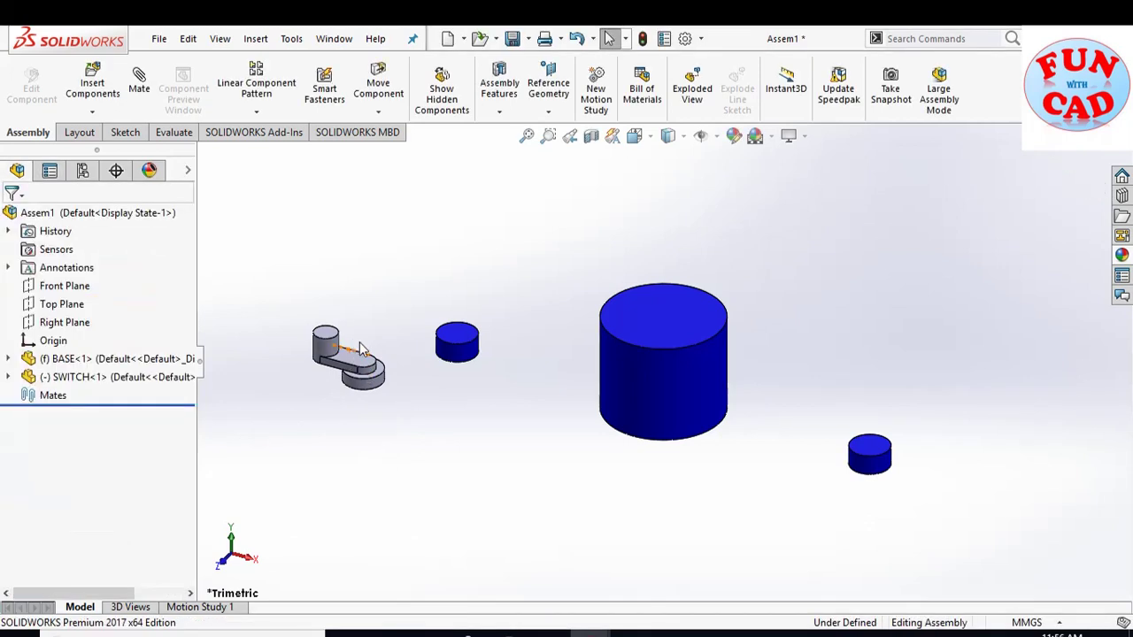
{"action": "left_click_drag", "start_coordinate": [353, 363], "coordinate": [404, 453]}
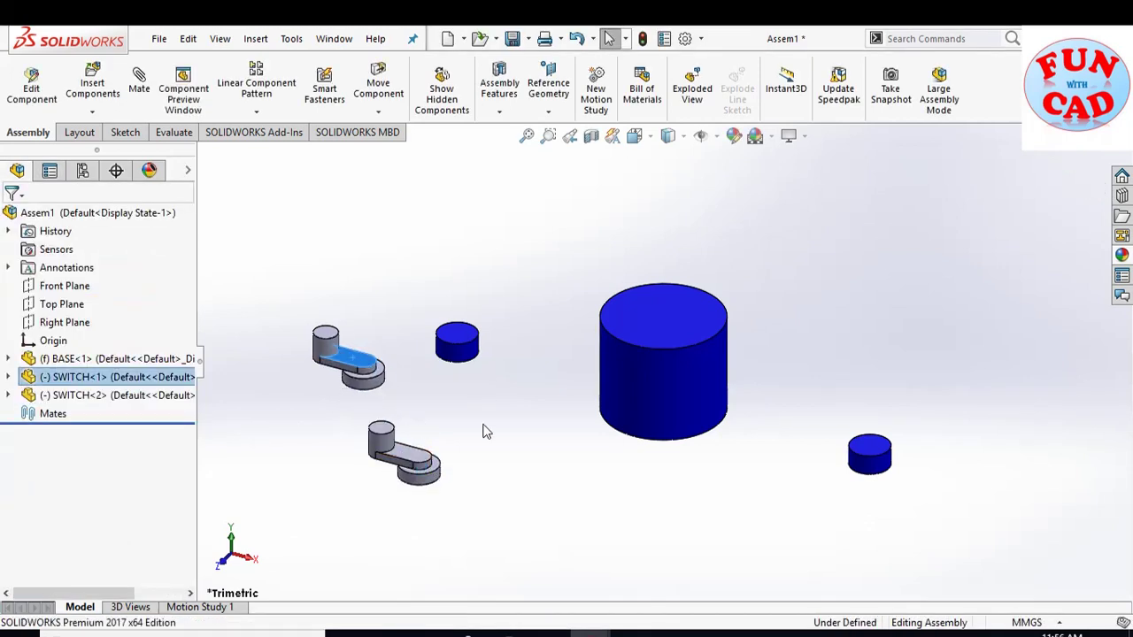
- Mate the lower SWITCH copy's bottom circular edge coincident with the top edge of the base's far small pin
{"action": "left_click", "coordinate": [139, 87]}
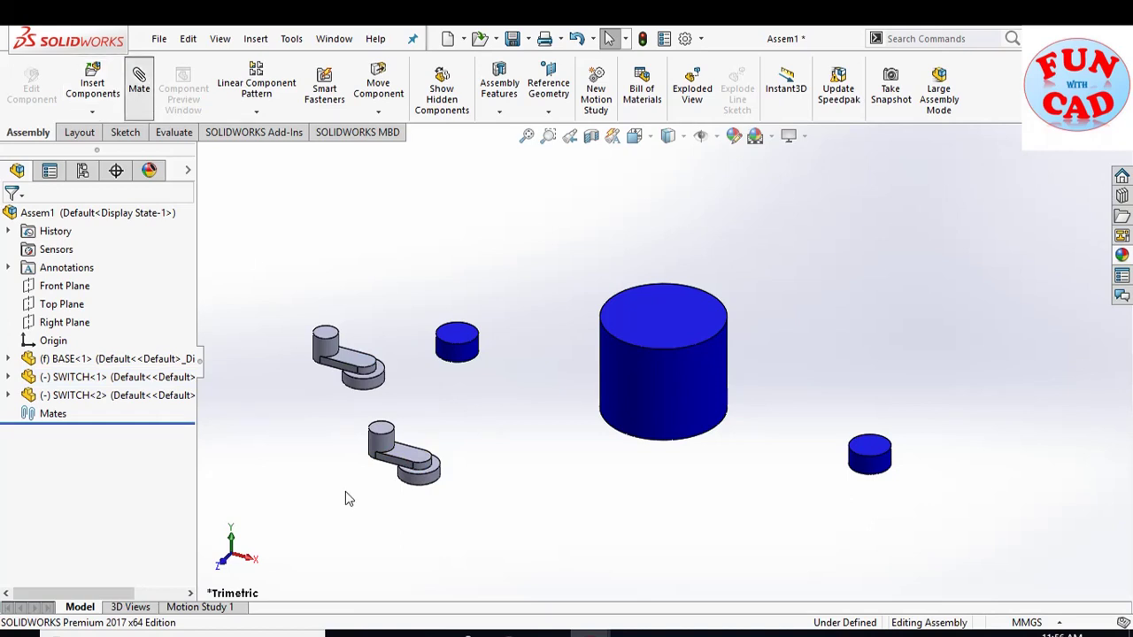
{"action": "left_click", "coordinate": [416, 484]}
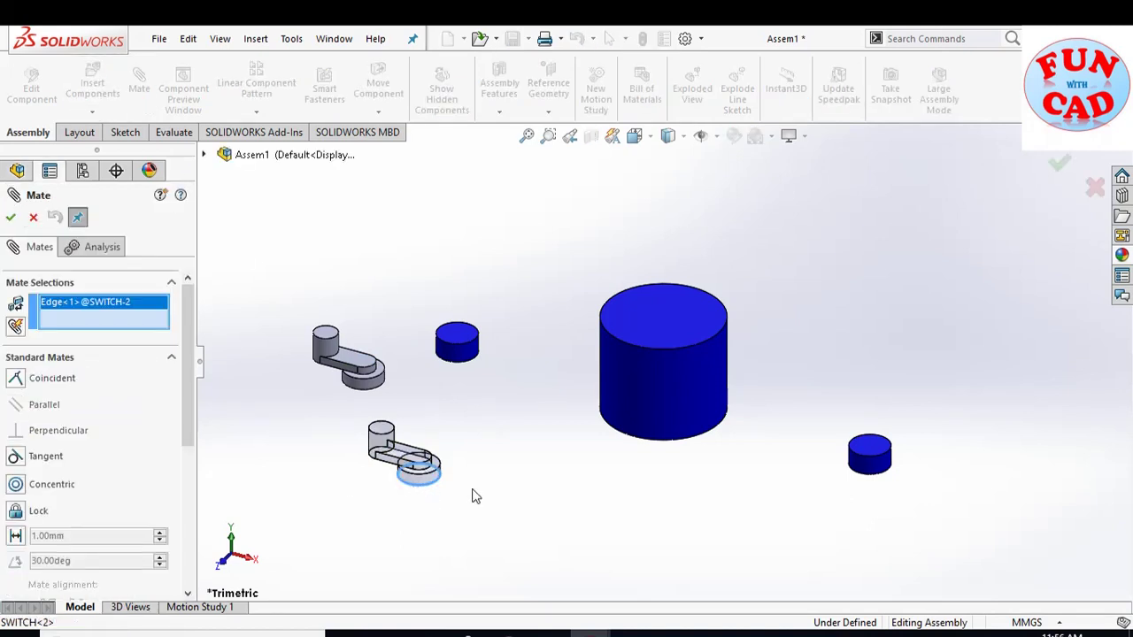
{"action": "left_click", "coordinate": [861, 460]}
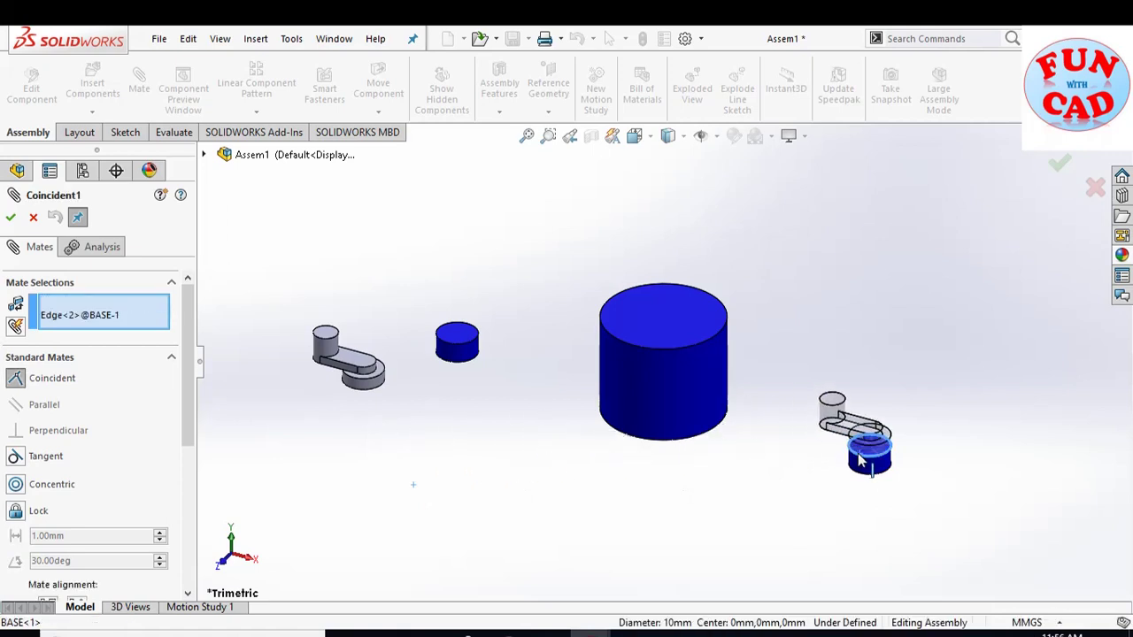
{"action": "left_click", "coordinate": [12, 219]}
- Mate the remaining SWITCH's bottom circular edge coincident with the top edge of the nearby small base pin, and finish mating
{"action": "left_click", "coordinate": [370, 397]}
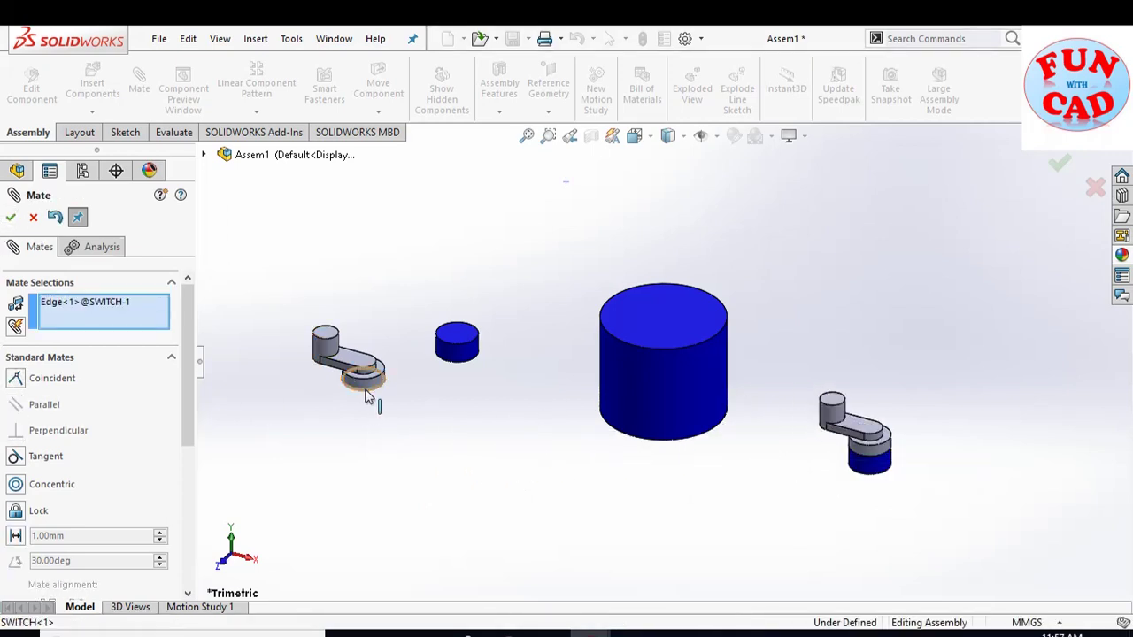
{"action": "left_click", "coordinate": [471, 365]}
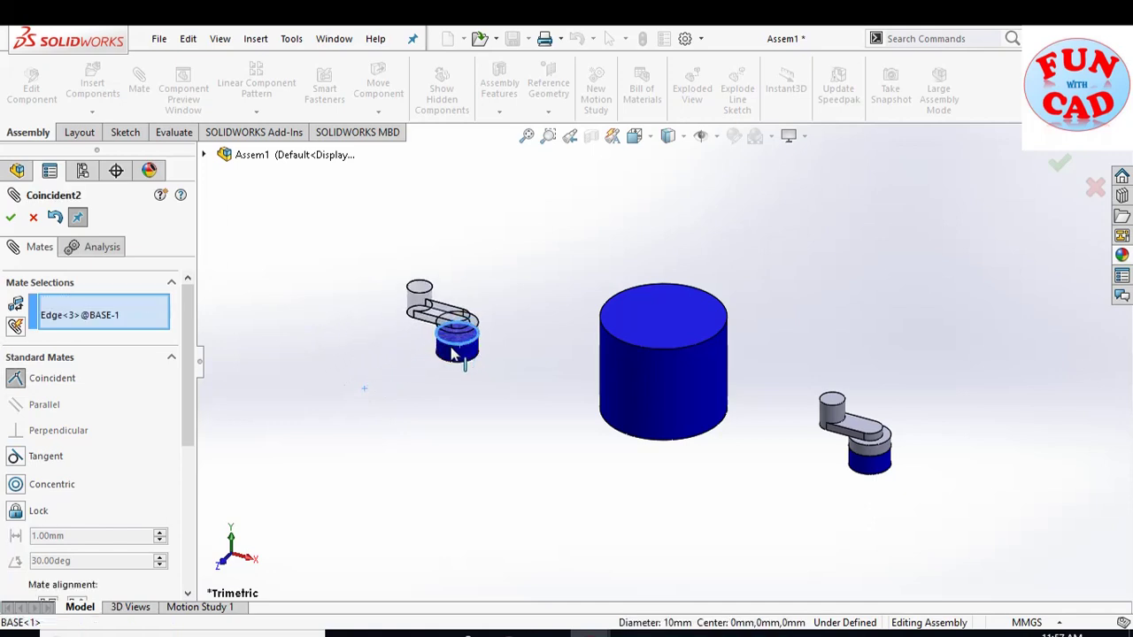
{"action": "left_click", "coordinate": [422, 327]}
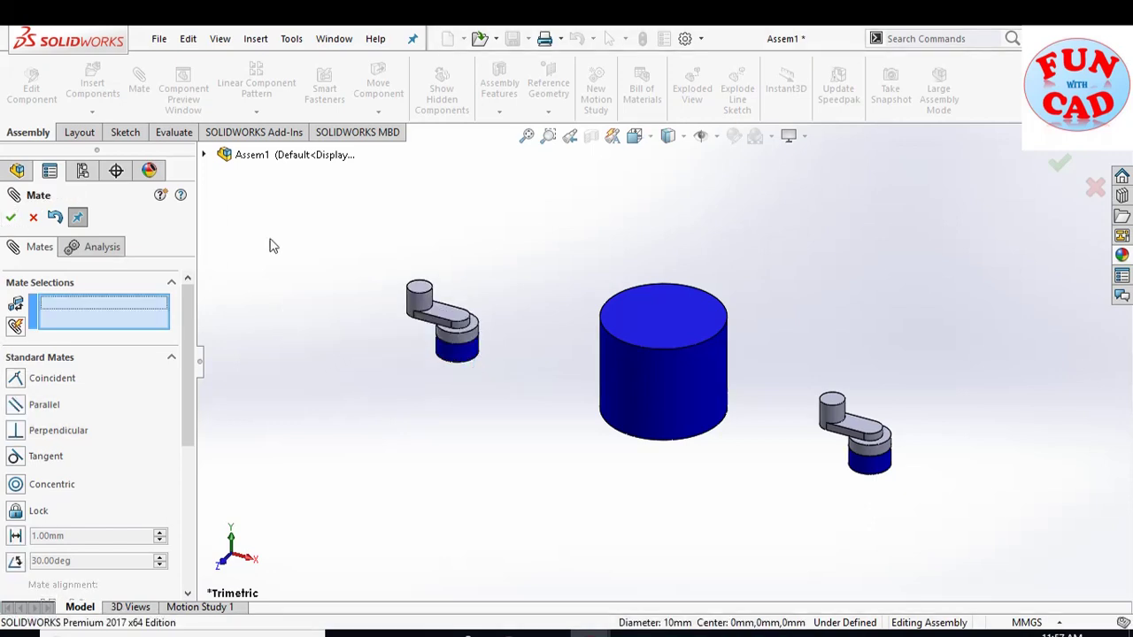
{"action": "left_click", "coordinate": [33, 217]}
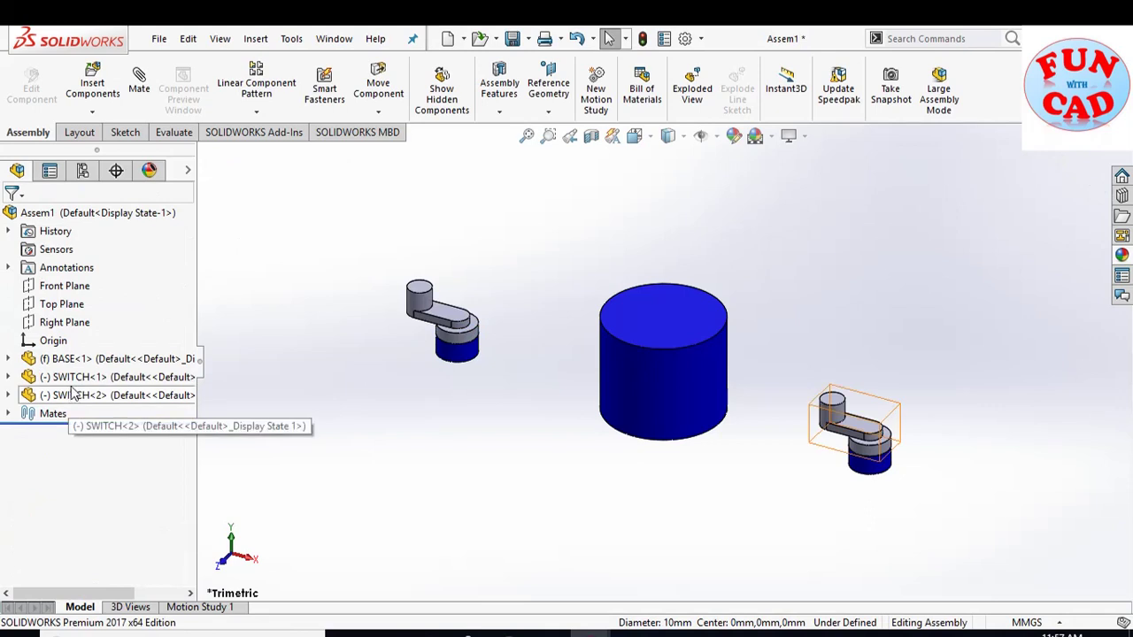
- Color the SWITCH<1> component red at component level with the standard swatches
{"action": "right_click", "coordinate": [71, 377]}
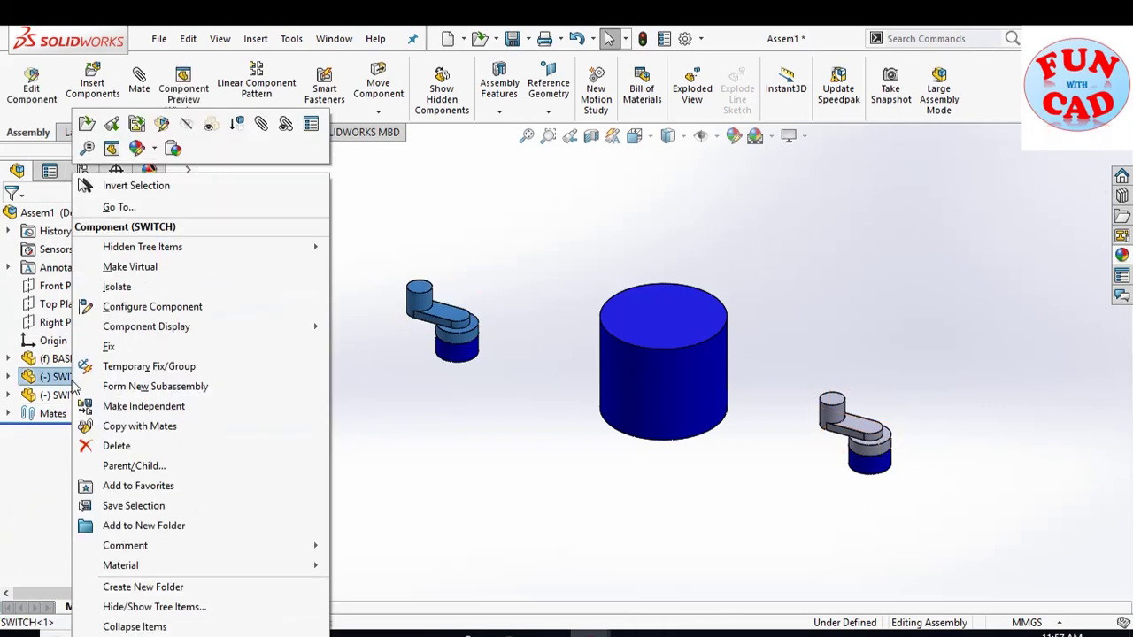
{"action": "left_click", "coordinate": [136, 151]}
{"action": "left_click", "coordinate": [141, 187]}
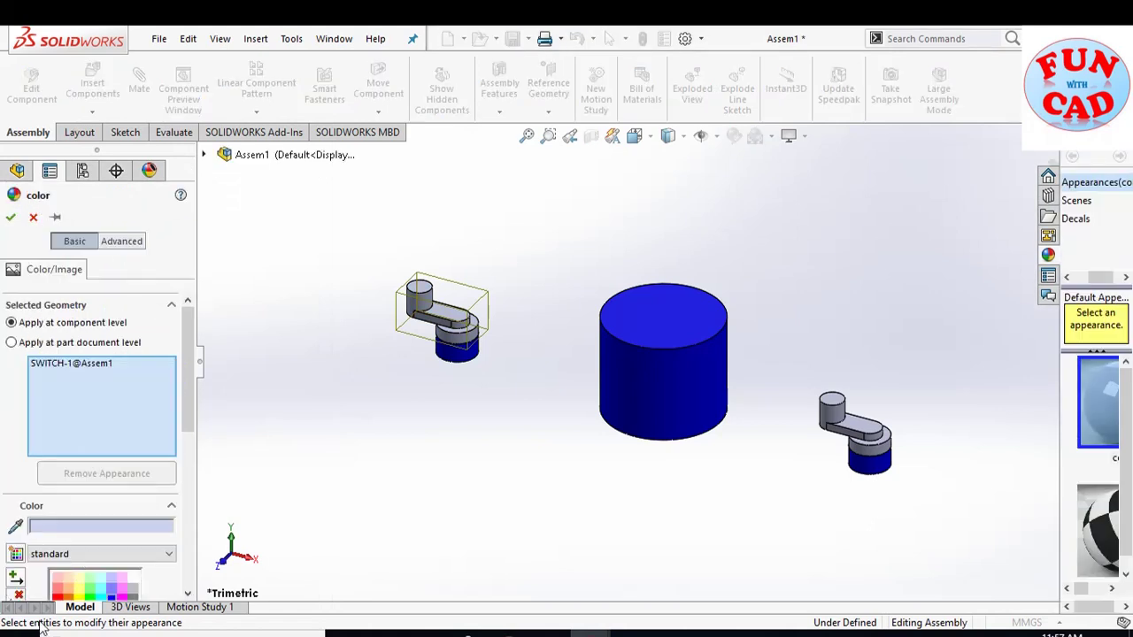
{"action": "left_click", "coordinate": [57, 591]}
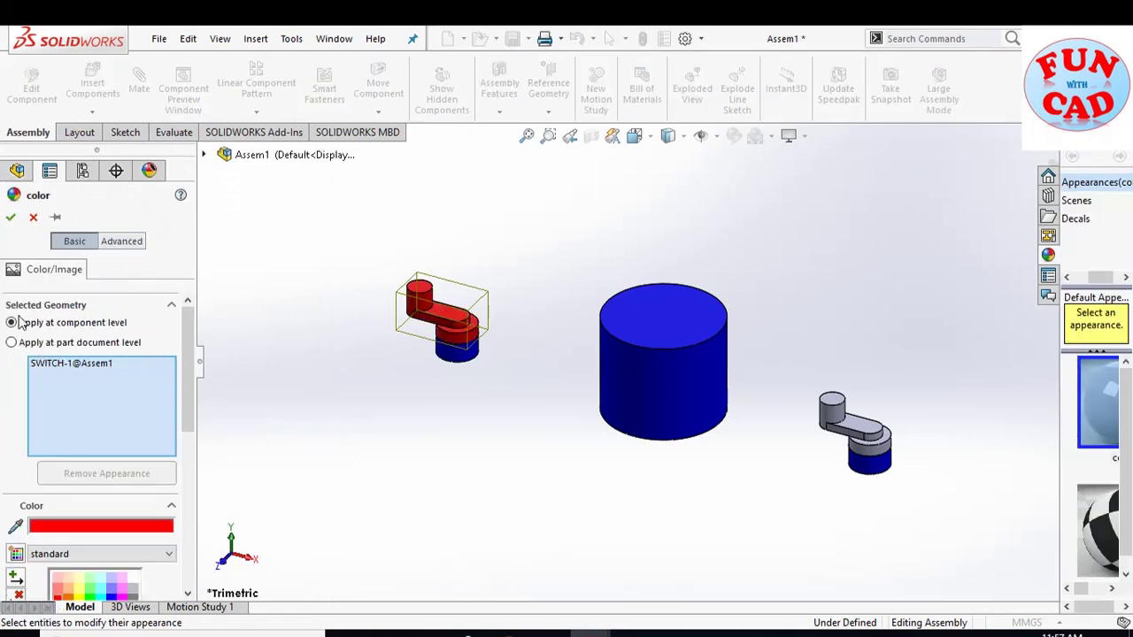
{"action": "left_click", "coordinate": [10, 218]}
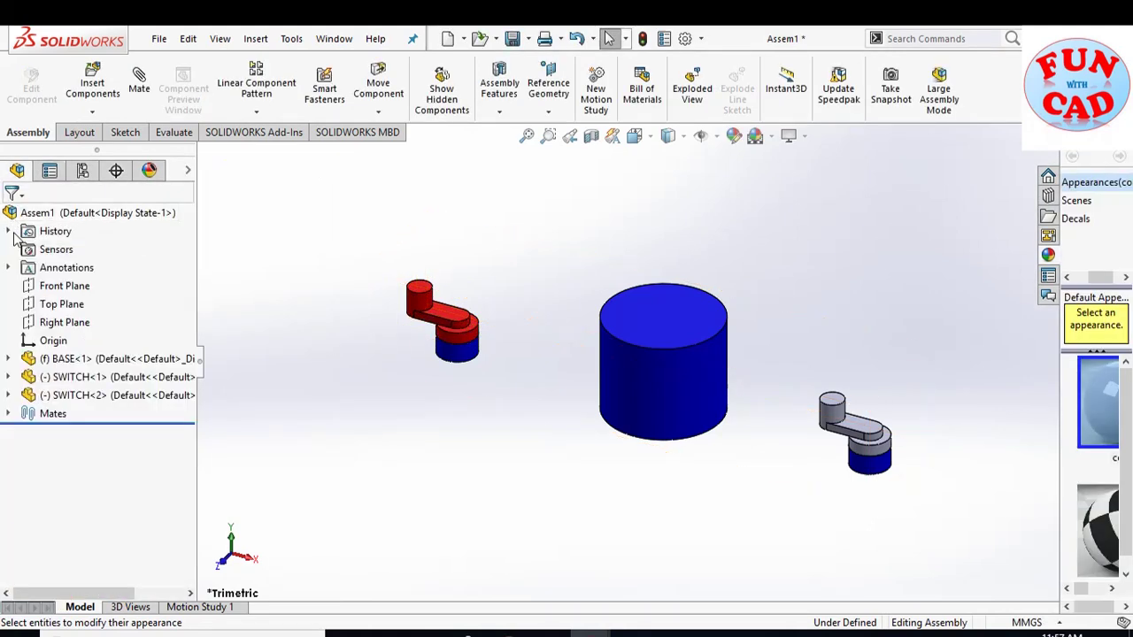
- Color the SWITCH<2> component red at component level with the standard swatches
{"action": "right_click", "coordinate": [97, 395]}
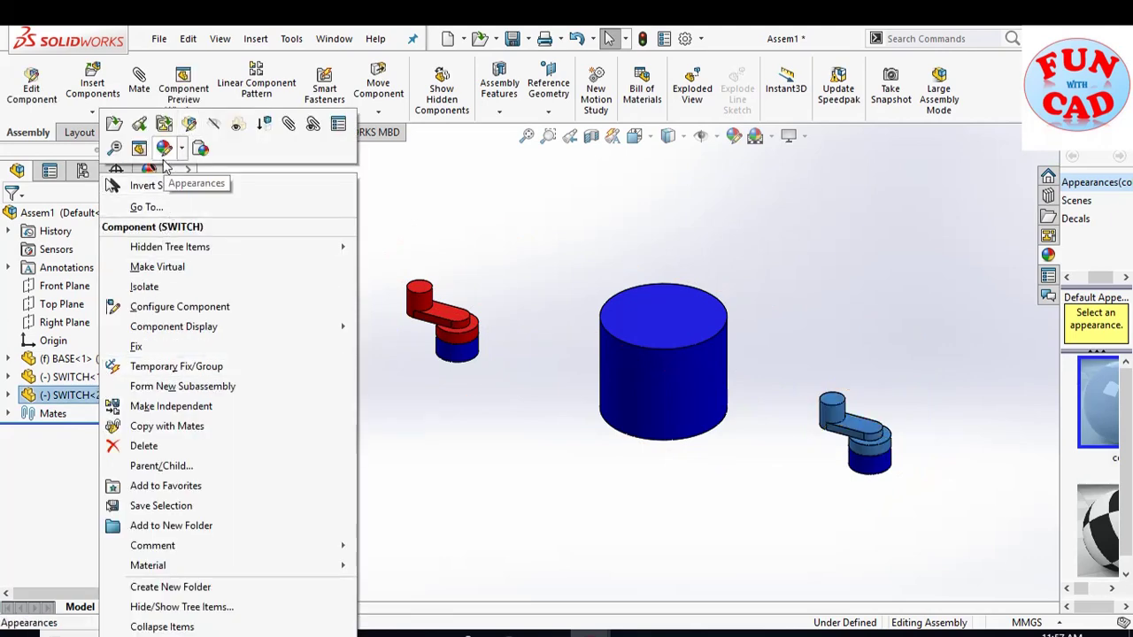
{"action": "key", "text": "Escape"}
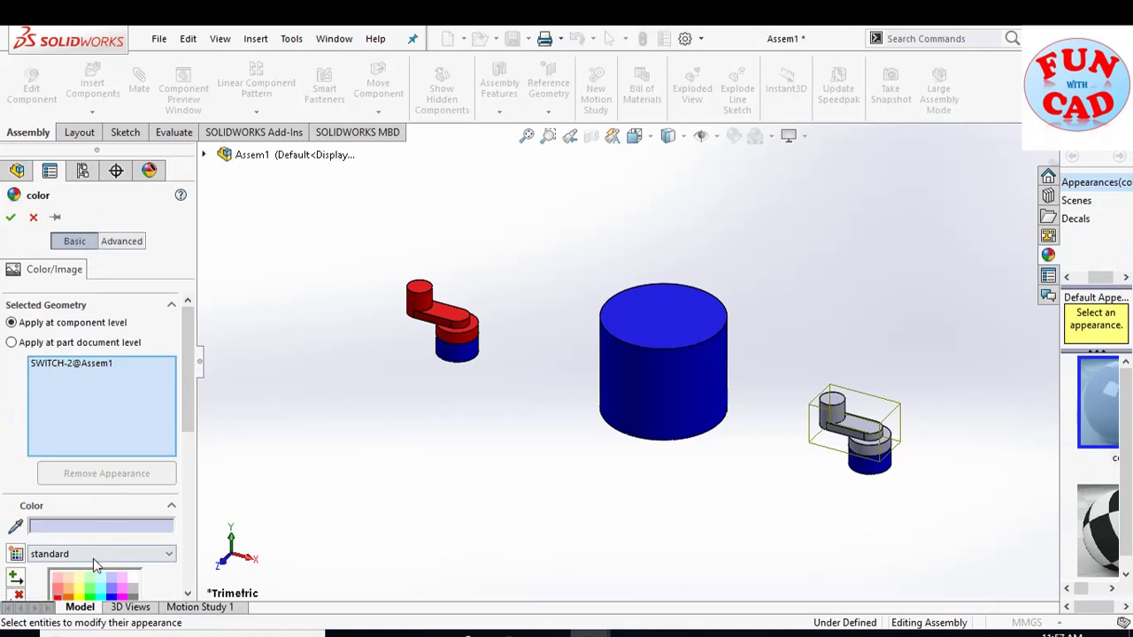
{"action": "left_click", "coordinate": [58, 597]}
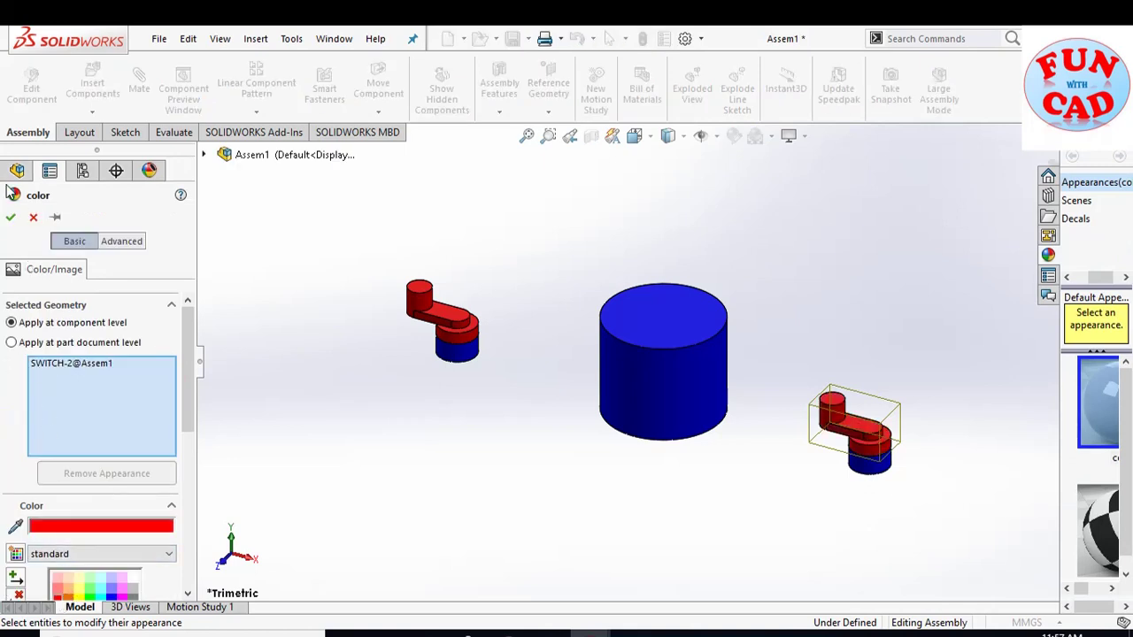
{"action": "left_click", "coordinate": [11, 217]}
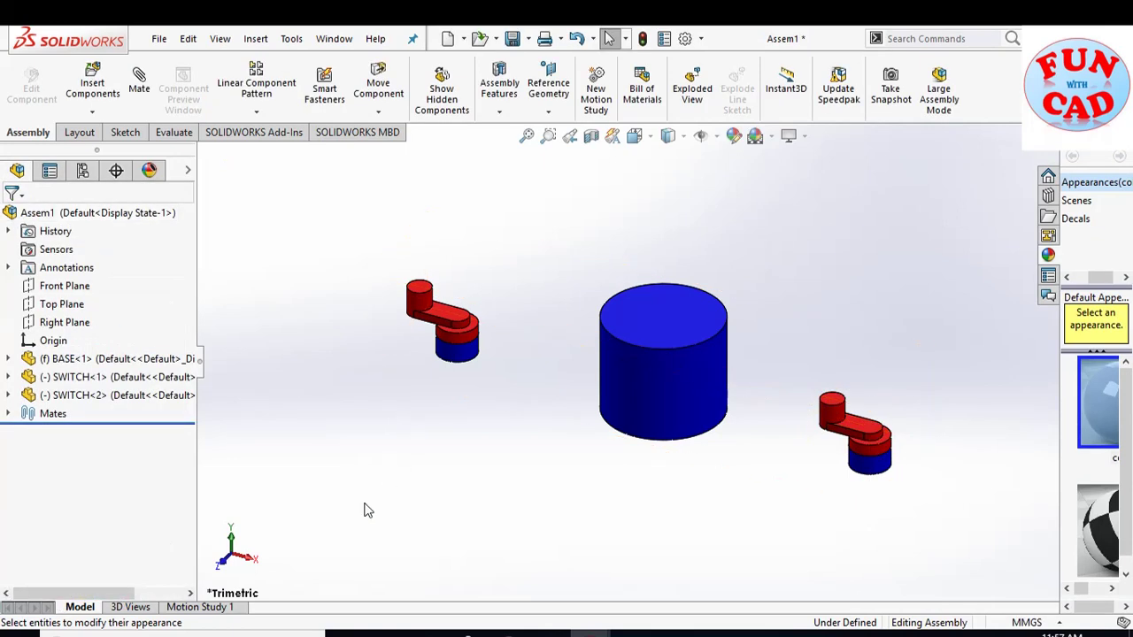
- Insert the DIAL part into the assembly and place it over the base's large central cylinder
{"action": "left_click", "coordinate": [92, 84]}
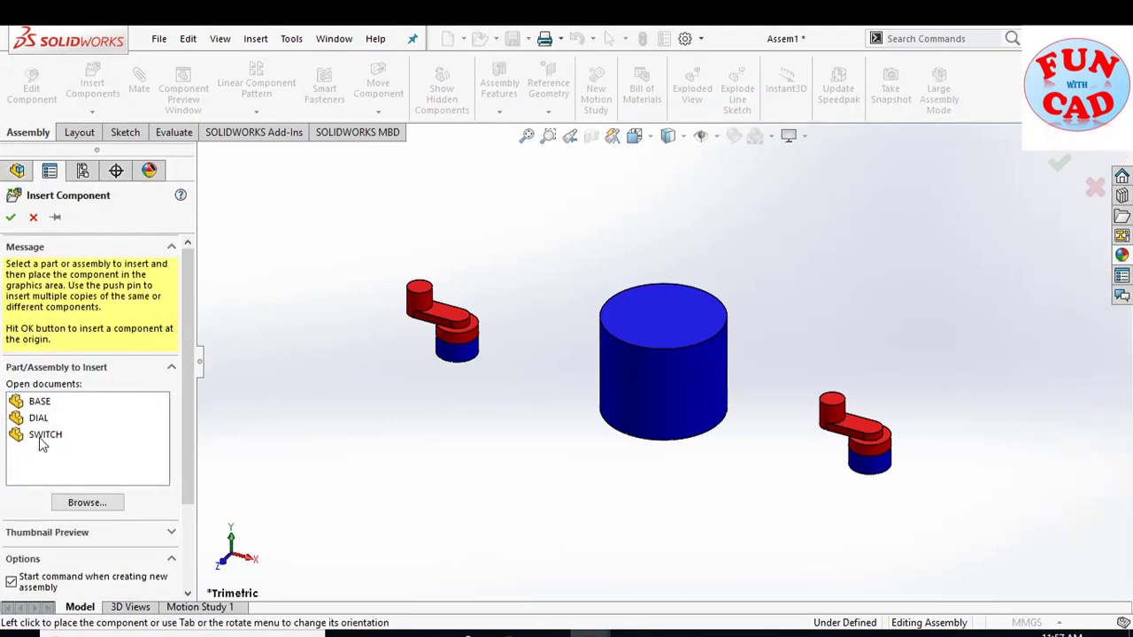
{"action": "left_click", "coordinate": [38, 418]}
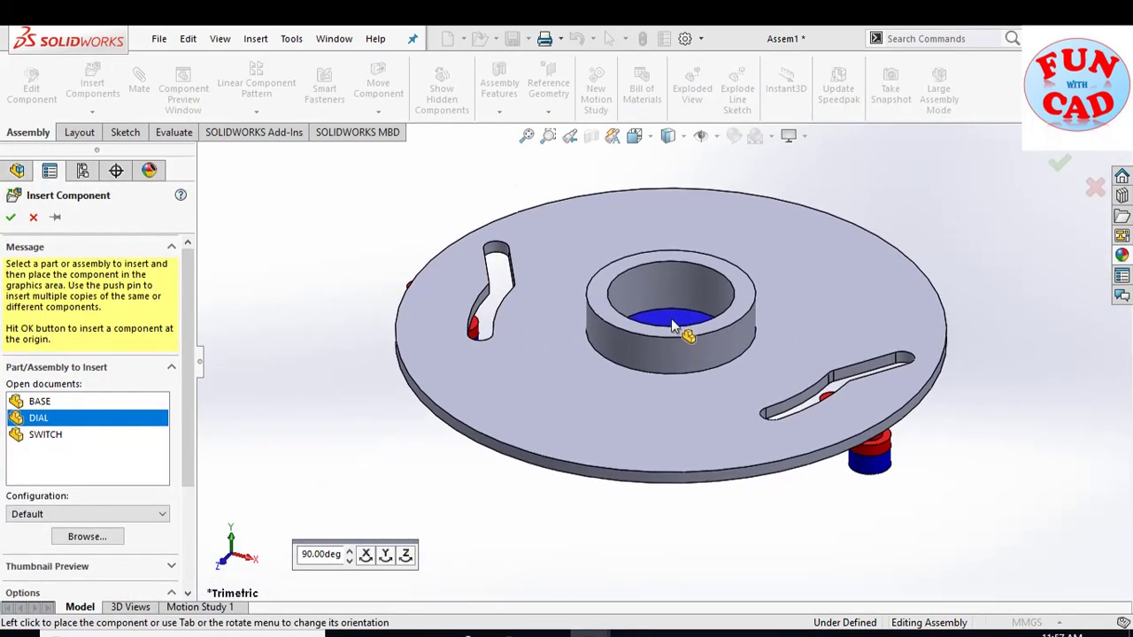
{"action": "left_click", "coordinate": [673, 326]}
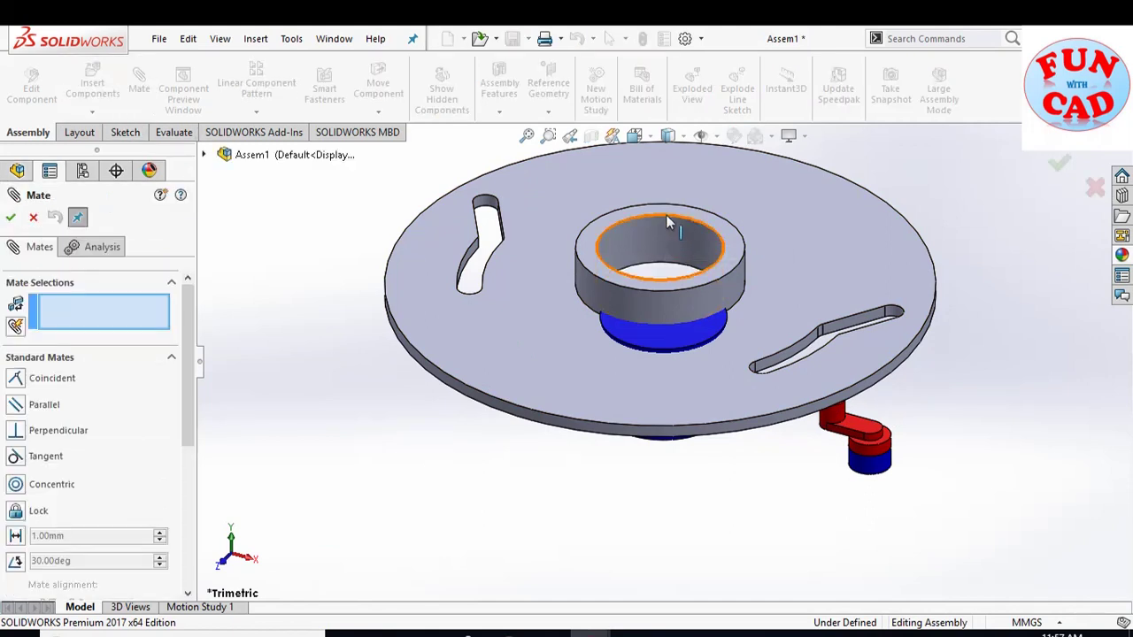
- Mate the top inner edge of the dial's hub coincident with the top edge of the base's central cylinder
{"action": "left_click", "coordinate": [670, 274]}
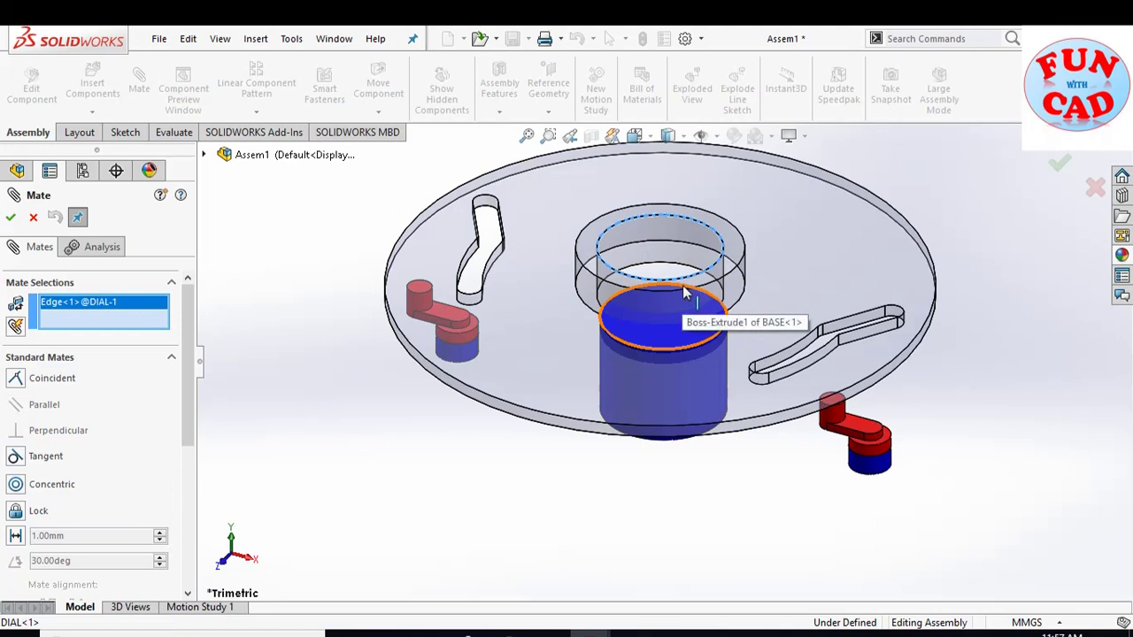
{"action": "left_click", "coordinate": [683, 286]}
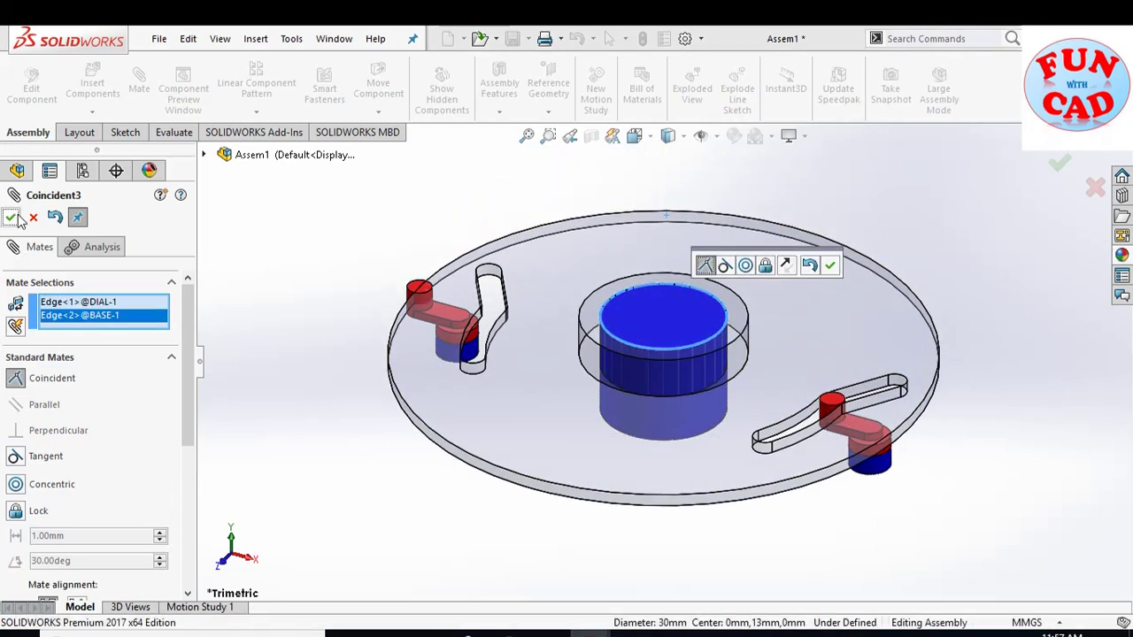
{"action": "left_click", "coordinate": [11, 218]}
{"action": "left_click", "coordinate": [11, 218]}
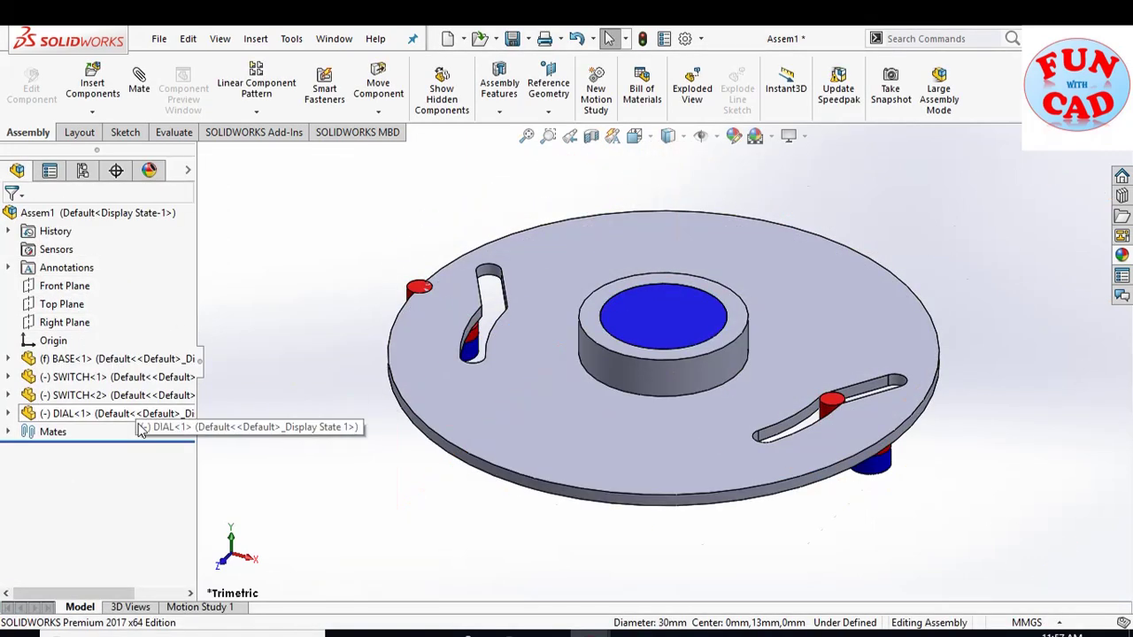
- Color the DIAL component yellow at component level with the standard swatches
{"action": "right_click", "coordinate": [94, 414]}
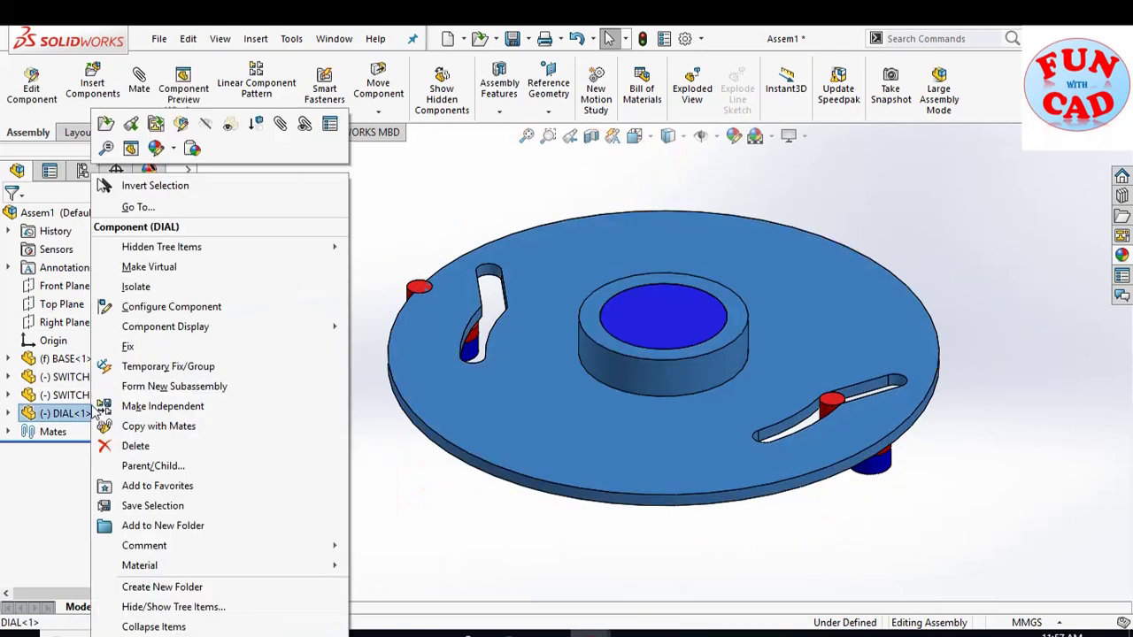
{"action": "left_click", "coordinate": [157, 148]}
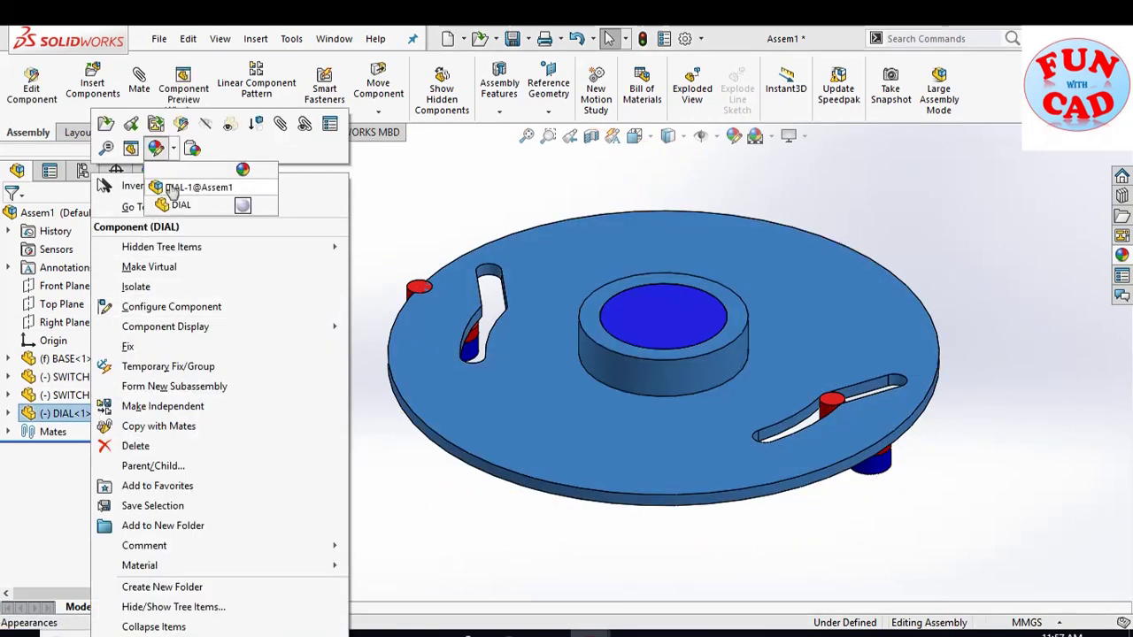
{"action": "left_click", "coordinate": [167, 190]}
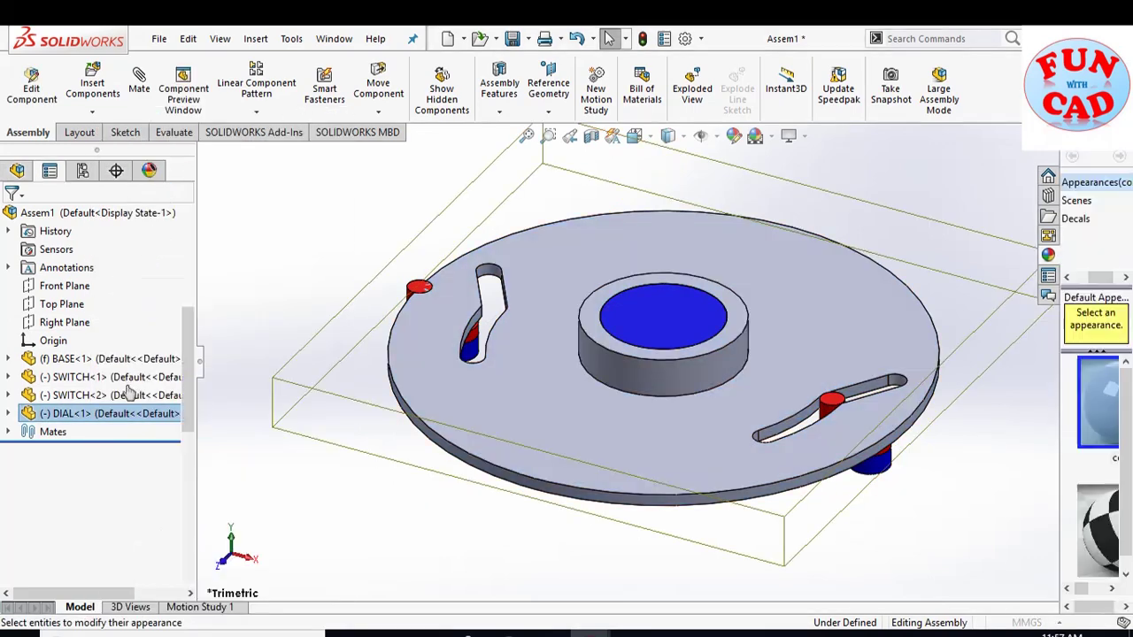
{"action": "left_click", "coordinate": [79, 594]}
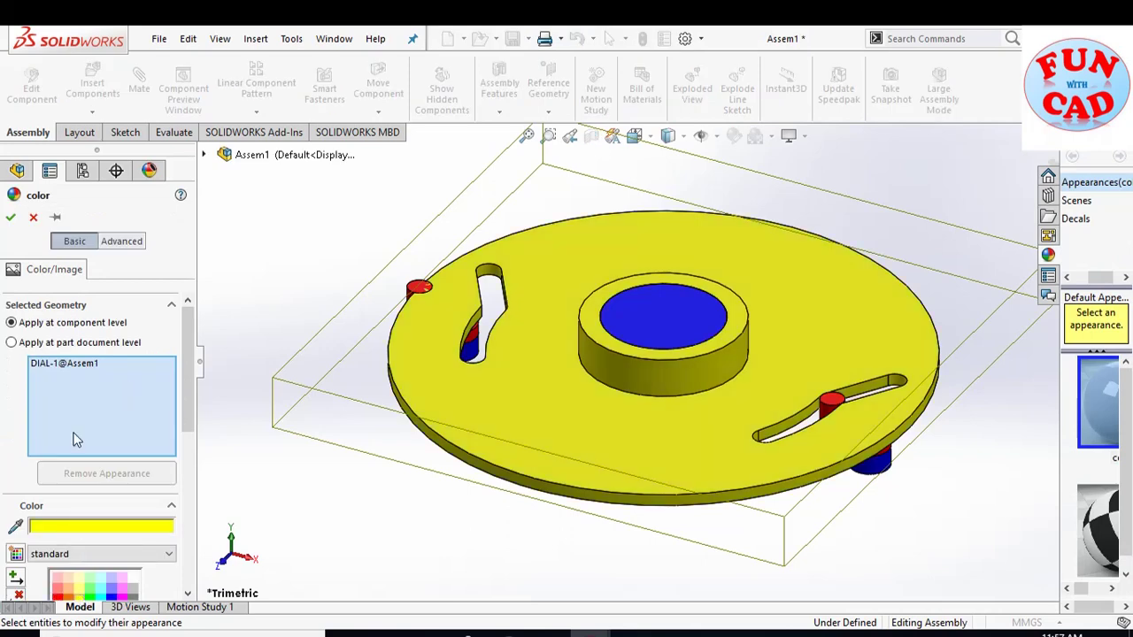
{"action": "left_click", "coordinate": [11, 215]}
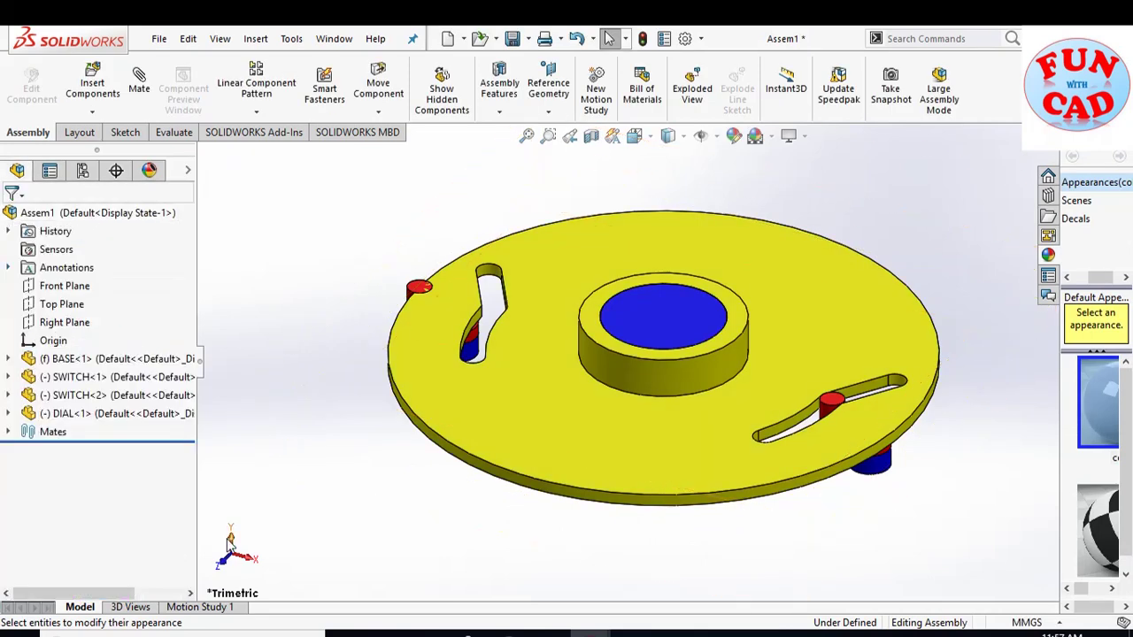
- In top view, swing SWITCH<1> until its pin sits in the dial's nearby slot, and save the assembly with a rebuild
{"action": "left_click", "coordinate": [230, 538]}
{"action": "left_click", "coordinate": [524, 136]}
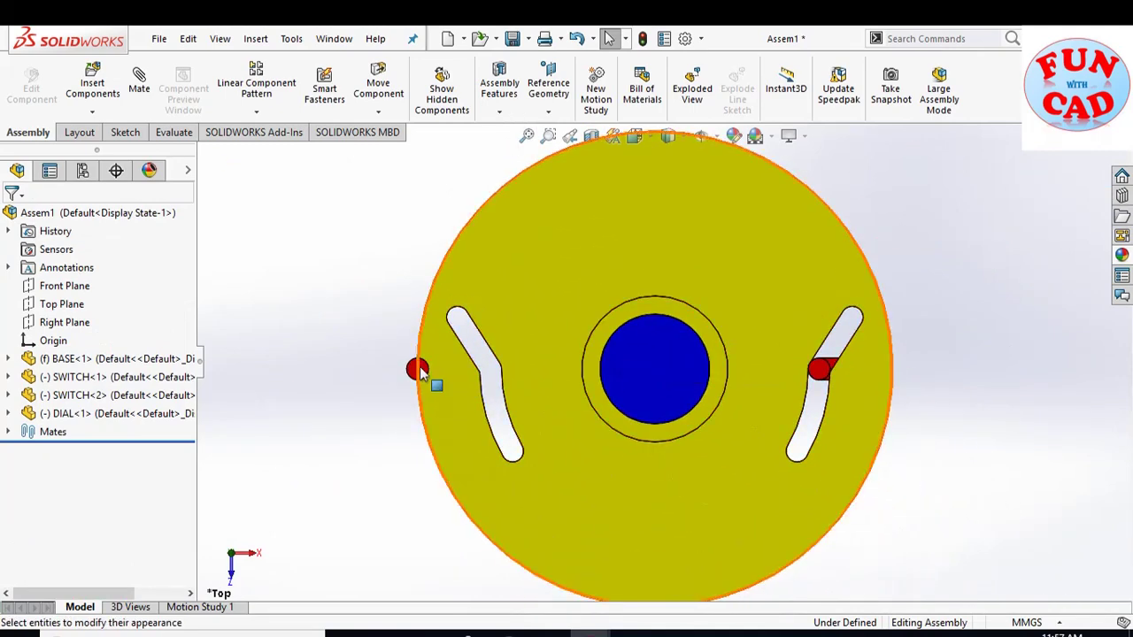
{"action": "left_click_drag", "start_coordinate": [421, 374], "coordinate": [520, 368]}
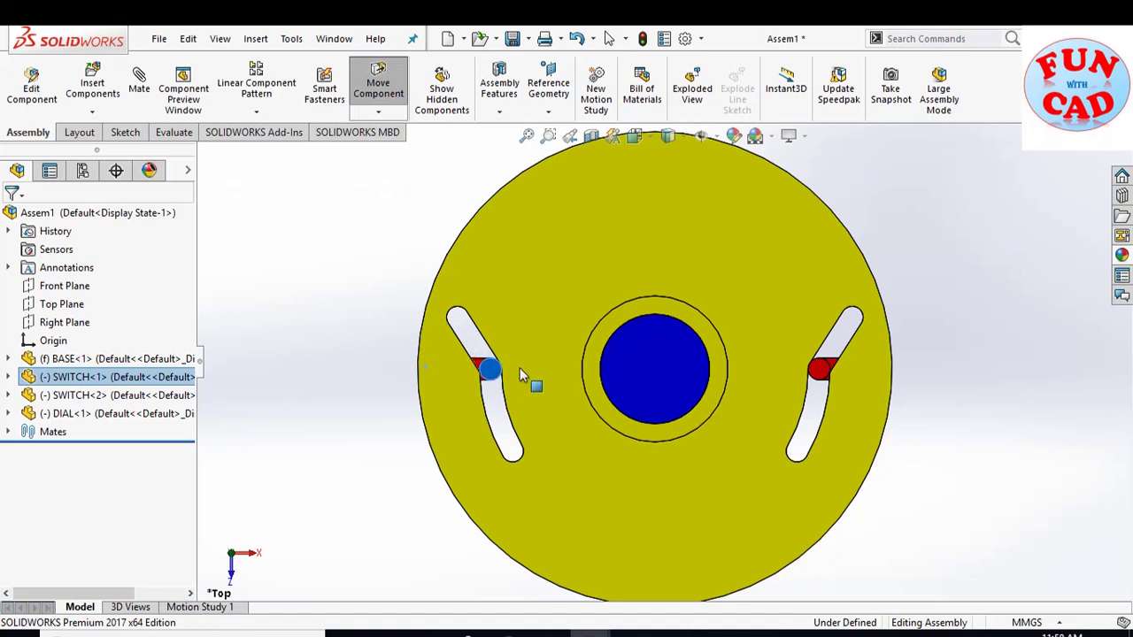
{"action": "key", "text": "Escape"}
{"action": "key", "text": "Escape"}
{"action": "scroll", "coordinate": [500, 410], "scroll_direction": "down", "scroll_amount": 3}
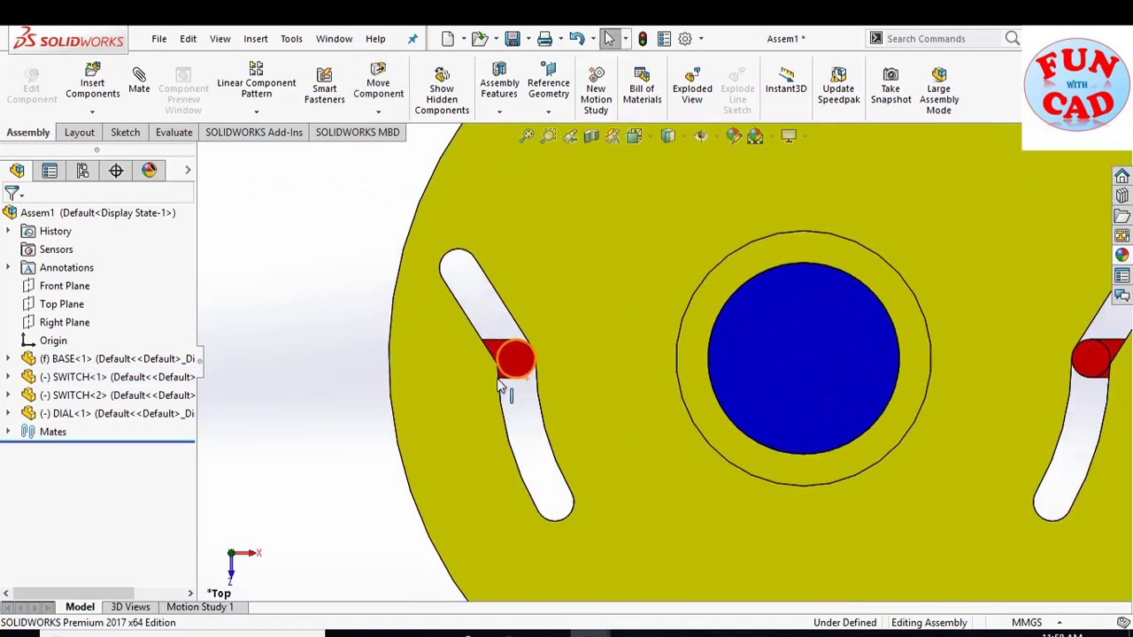
{"action": "scroll", "coordinate": [528, 421], "scroll_direction": "up", "scroll_amount": 3}
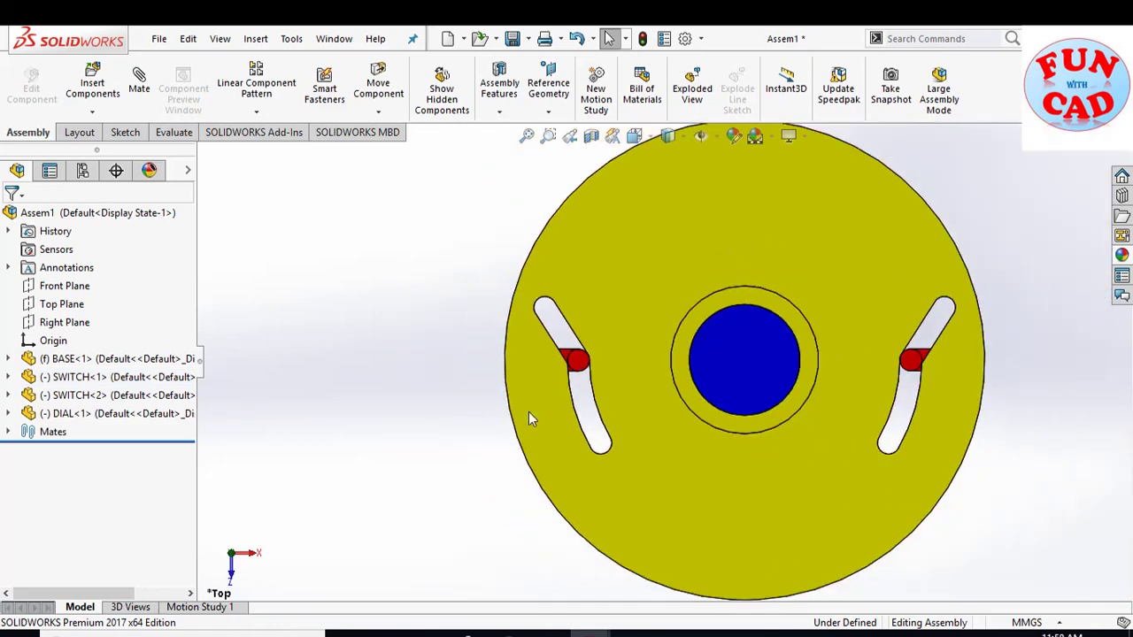
{"action": "scroll", "coordinate": [534, 417], "scroll_direction": "up", "scroll_amount": 2}
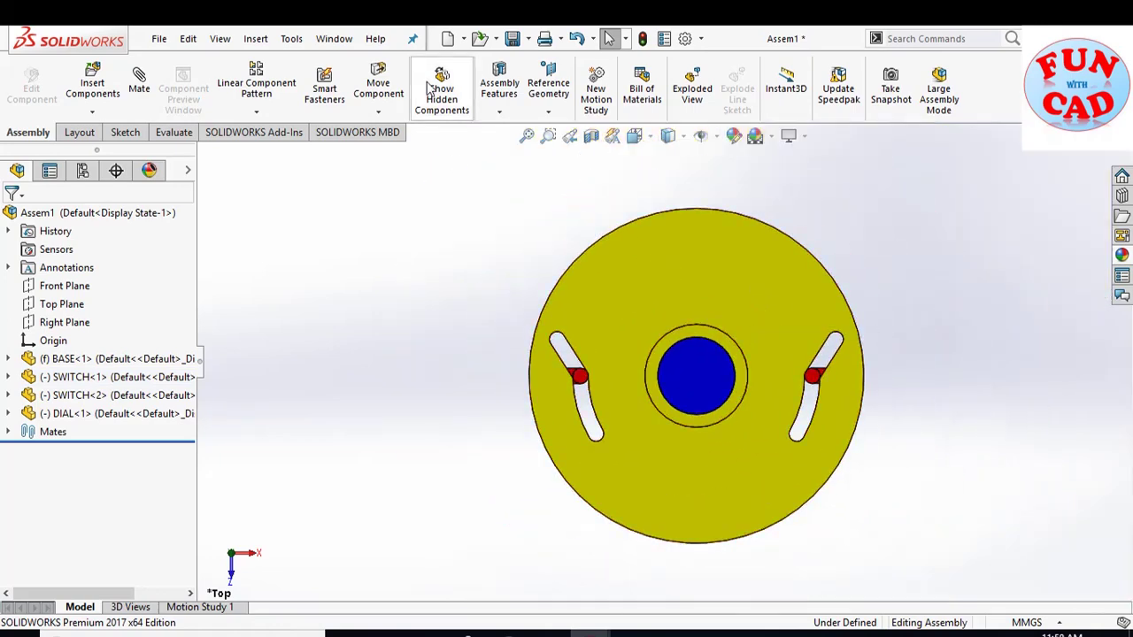
{"action": "left_click", "coordinate": [512, 38]}
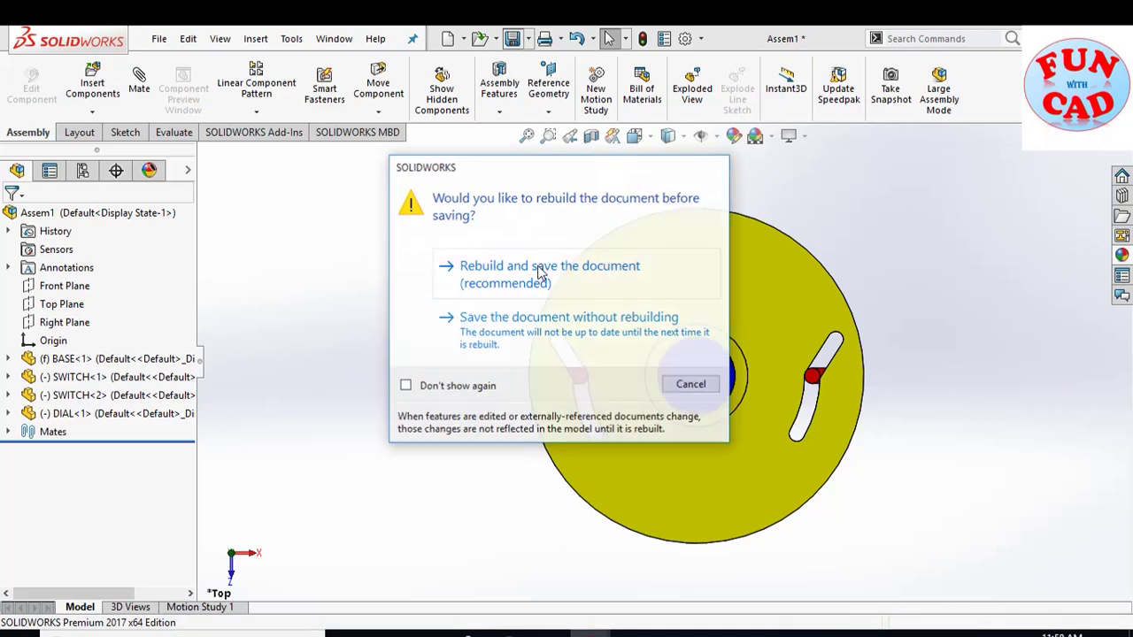
{"action": "left_click", "coordinate": [535, 270]}
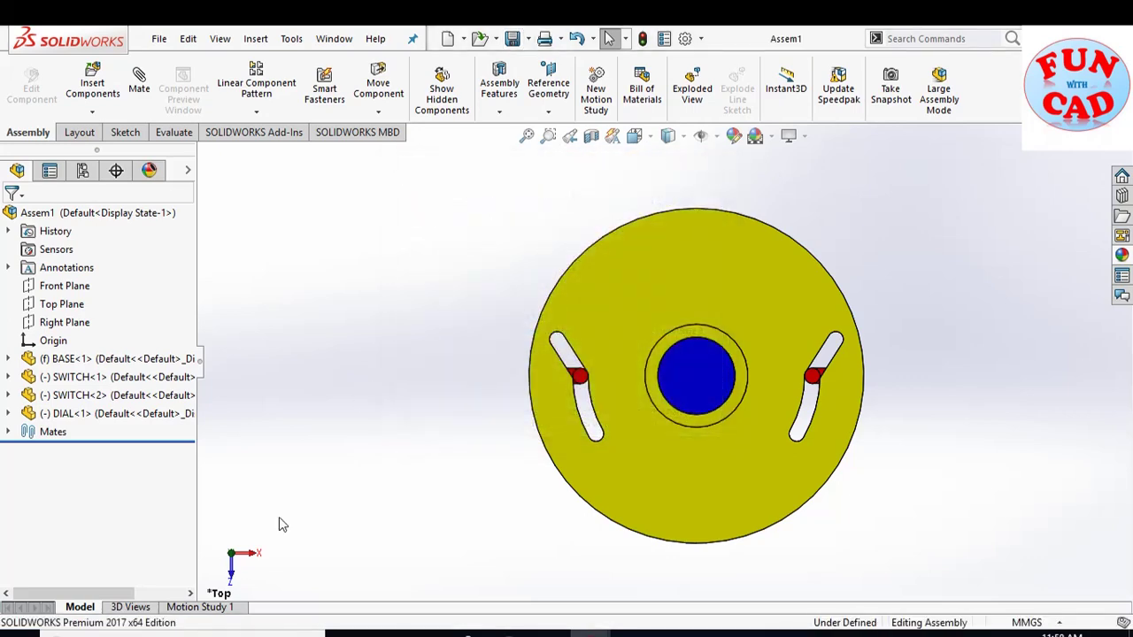
- Open Motion Study 1 and set its study type to Basic Motion
{"action": "left_click", "coordinate": [237, 607]}
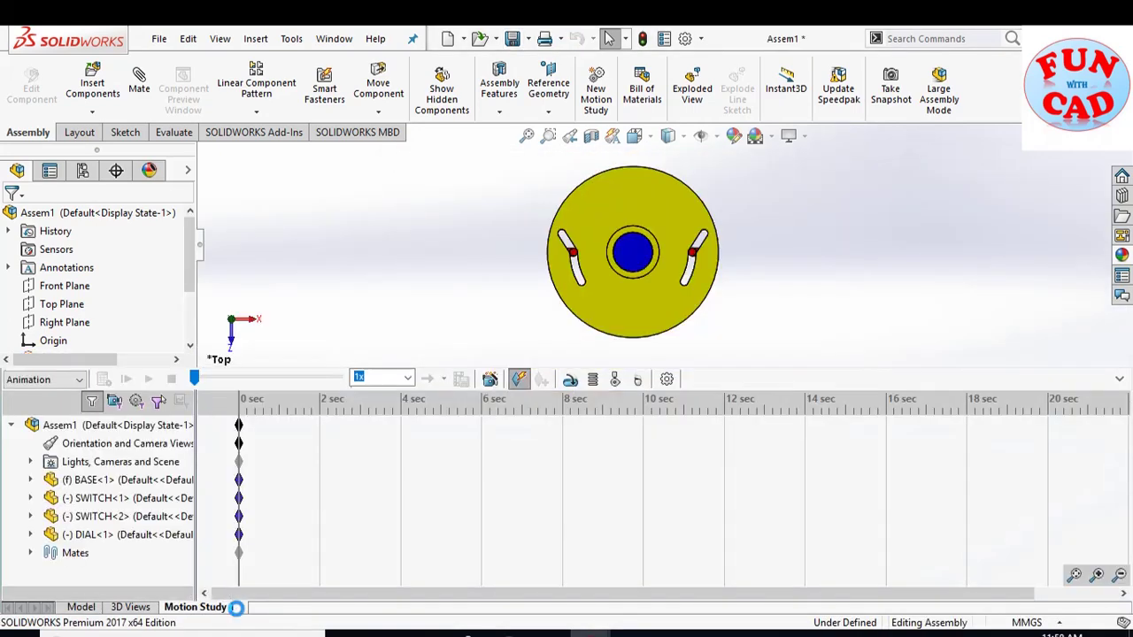
{"action": "left_click", "coordinate": [44, 380]}
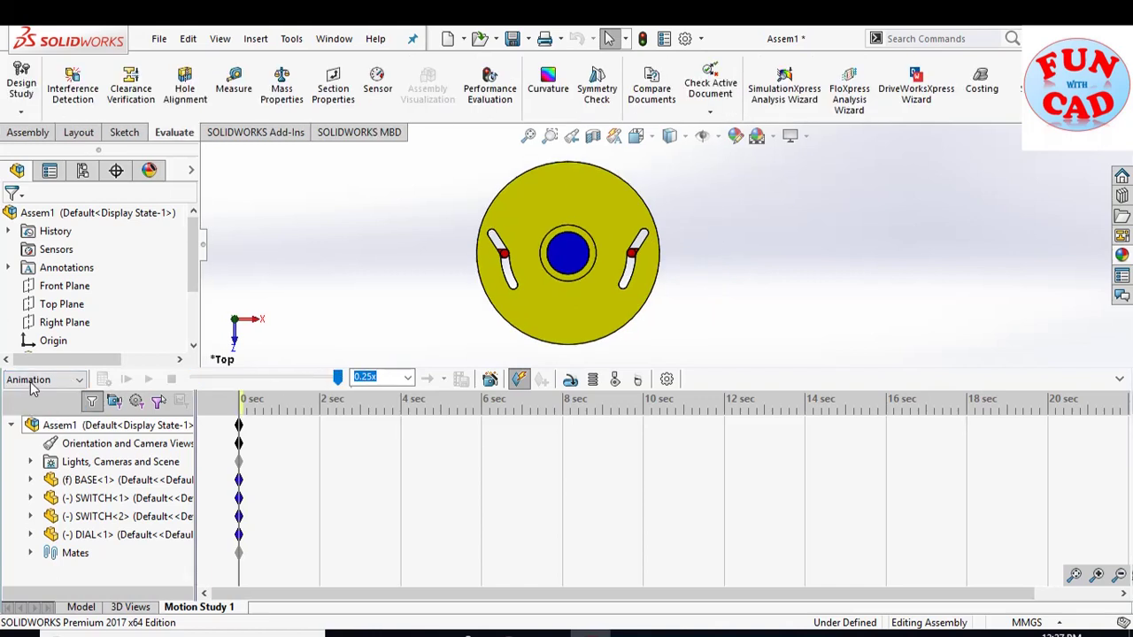
{"action": "left_click", "coordinate": [46, 381]}
{"action": "left_click", "coordinate": [48, 414]}
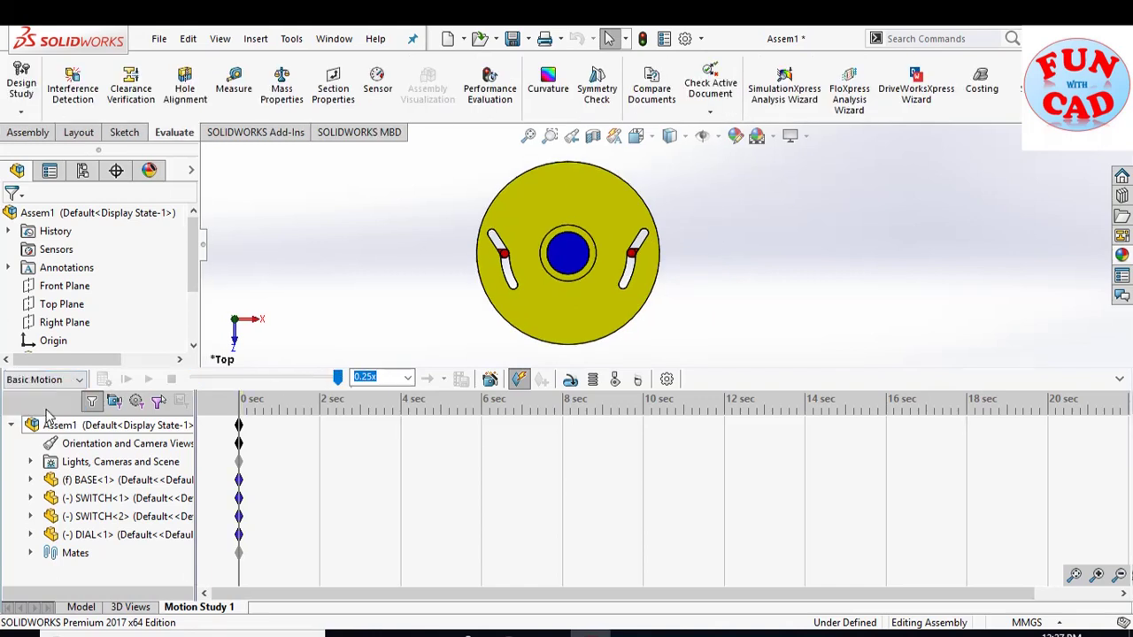
- Raise the motion study's Basic Motion geometry accuracy and 3D contact resolution to their highest settings
{"action": "left_click", "coordinate": [666, 379]}
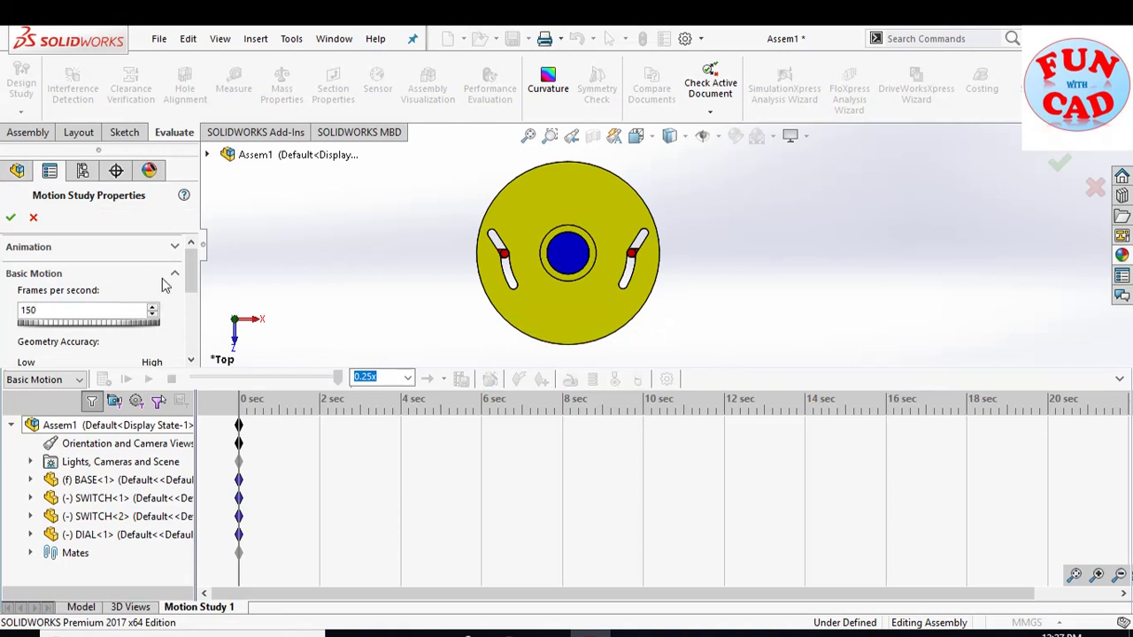
{"action": "scroll", "coordinate": [106, 301], "scroll_direction": "down", "scroll_amount": 3}
{"action": "mouse_move", "coordinate": [63, 310]}
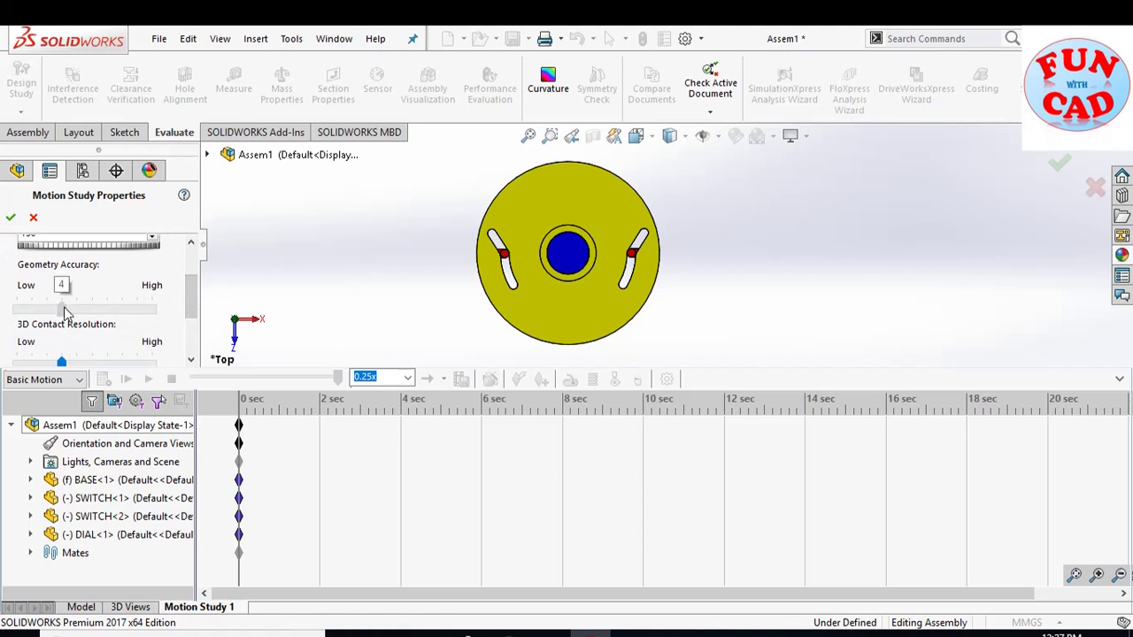
{"action": "left_click_drag", "start_coordinate": [64, 309], "coordinate": [191, 301]}
{"action": "mouse_move", "coordinate": [76, 361]}
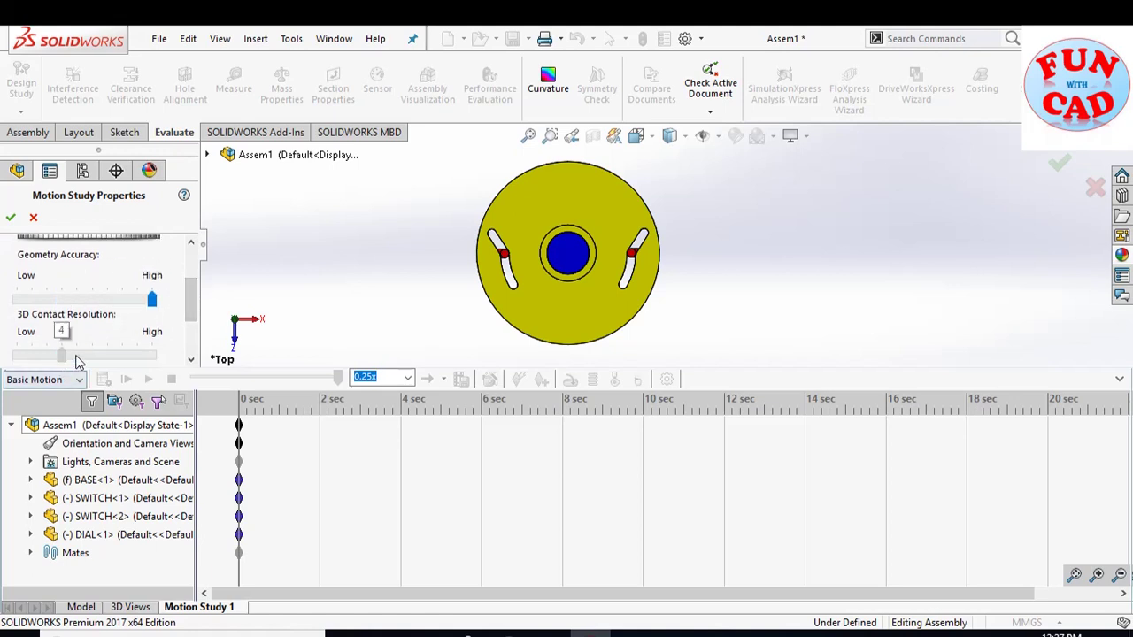
{"action": "left_click_drag", "start_coordinate": [77, 361], "coordinate": [153, 356]}
{"action": "left_click", "coordinate": [11, 216]}
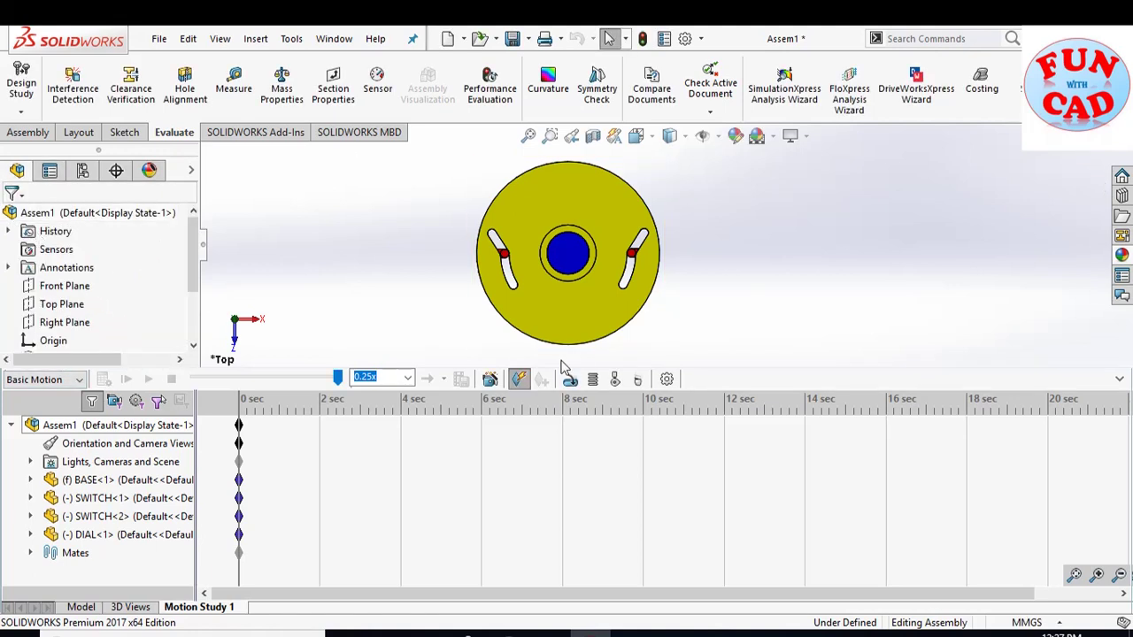
- Add a solid body contact between SWITCH<1>, SWITCH<2> and DIAL<1>, without contact groups
{"action": "left_click", "coordinate": [615, 379]}
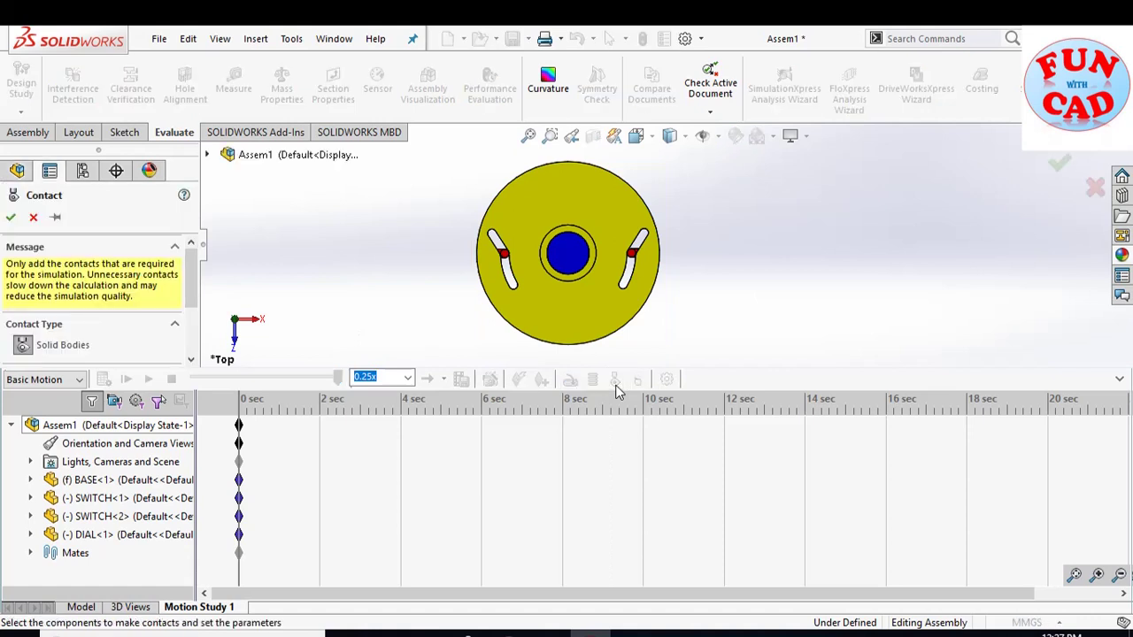
{"action": "left_click", "coordinate": [506, 256]}
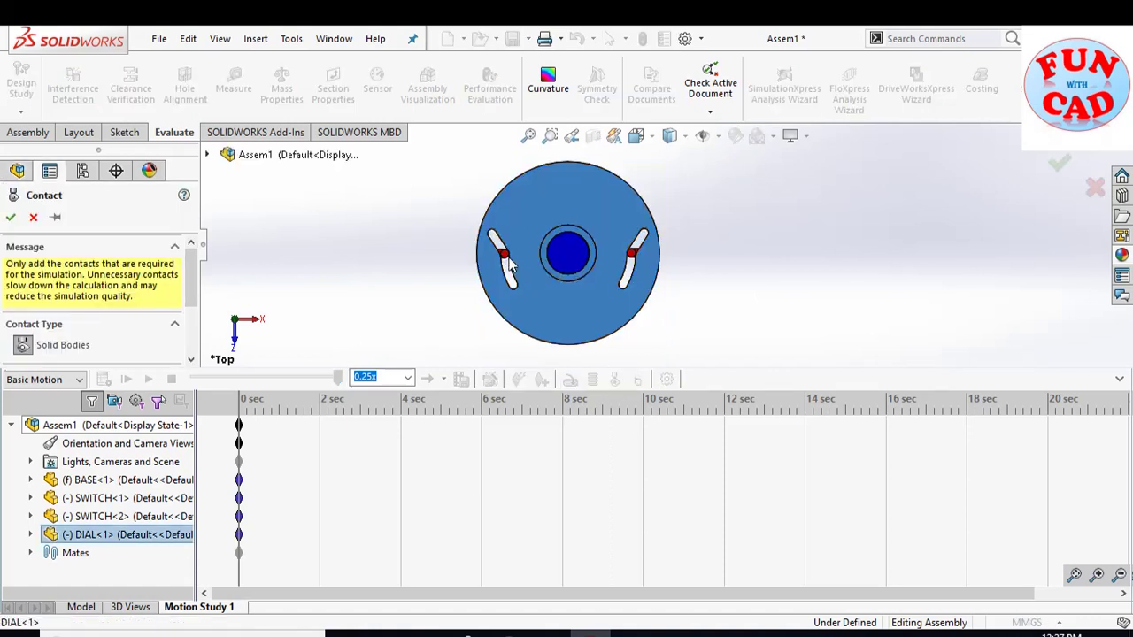
{"action": "left_click", "coordinate": [503, 254]}
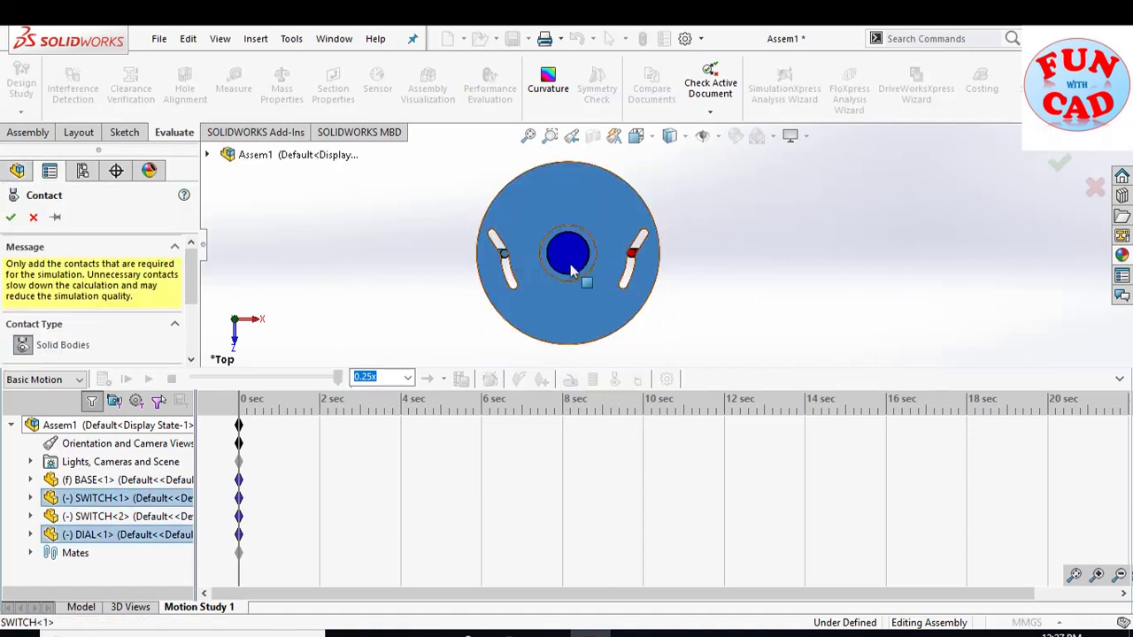
{"action": "left_click", "coordinate": [631, 256]}
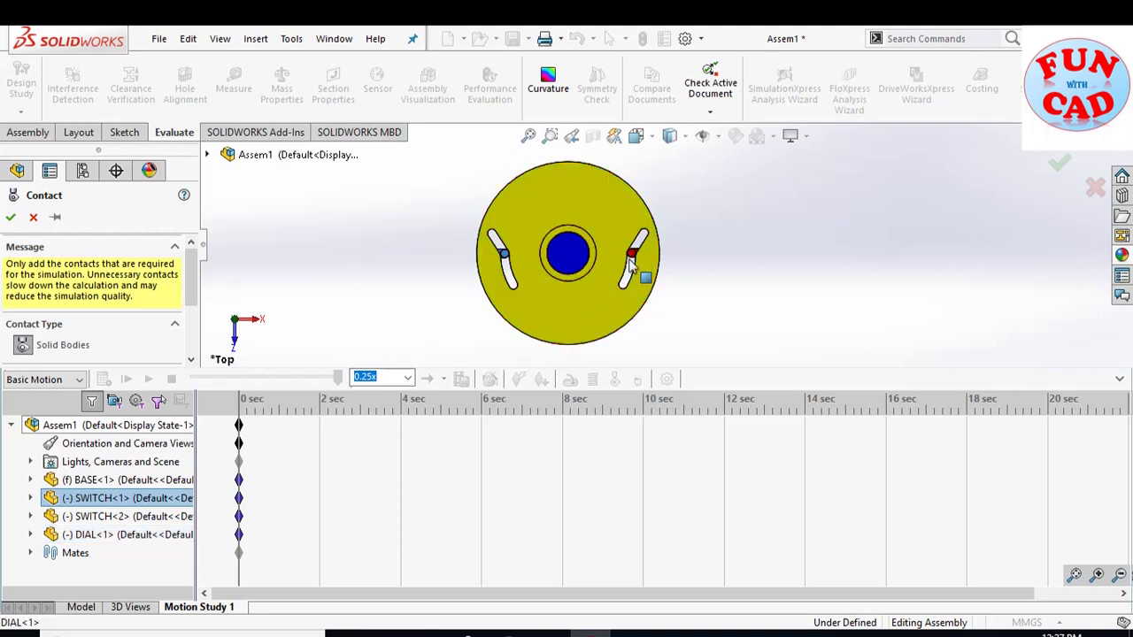
{"action": "left_click", "coordinate": [631, 255]}
{"action": "left_click", "coordinate": [625, 235]}
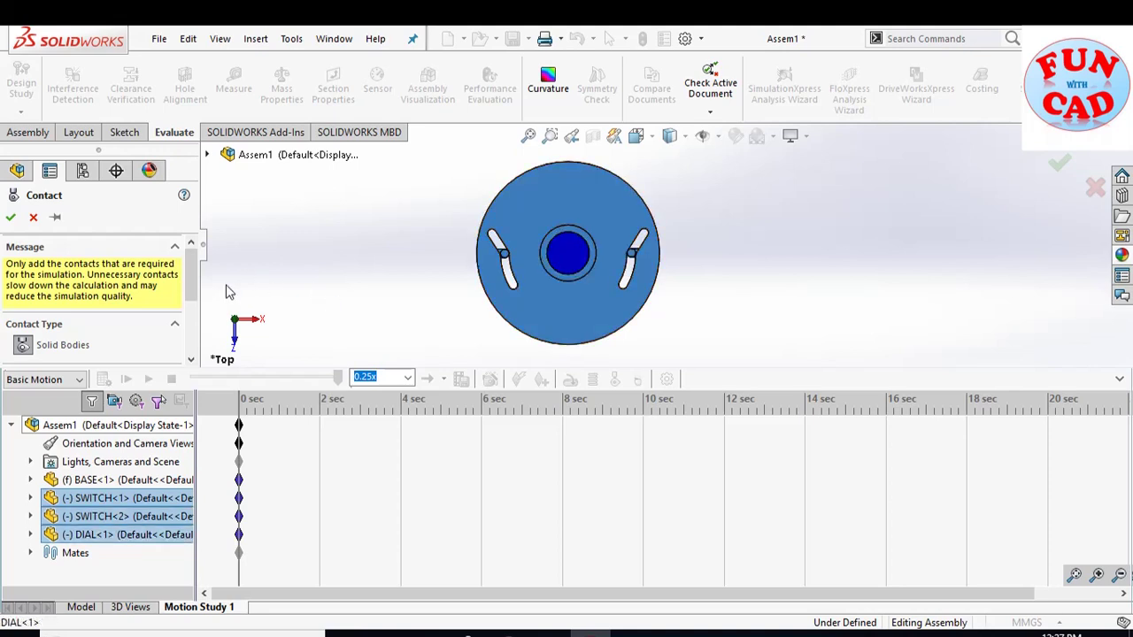
{"action": "scroll", "coordinate": [190, 288], "scroll_direction": "down", "scroll_amount": 3}
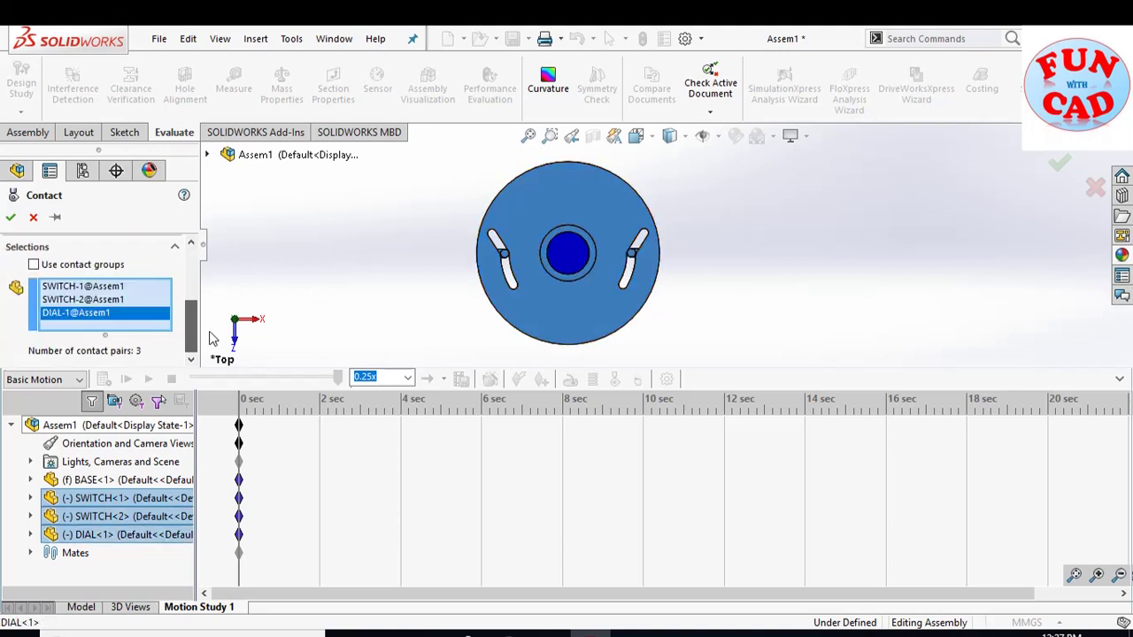
{"action": "left_click", "coordinate": [11, 216]}
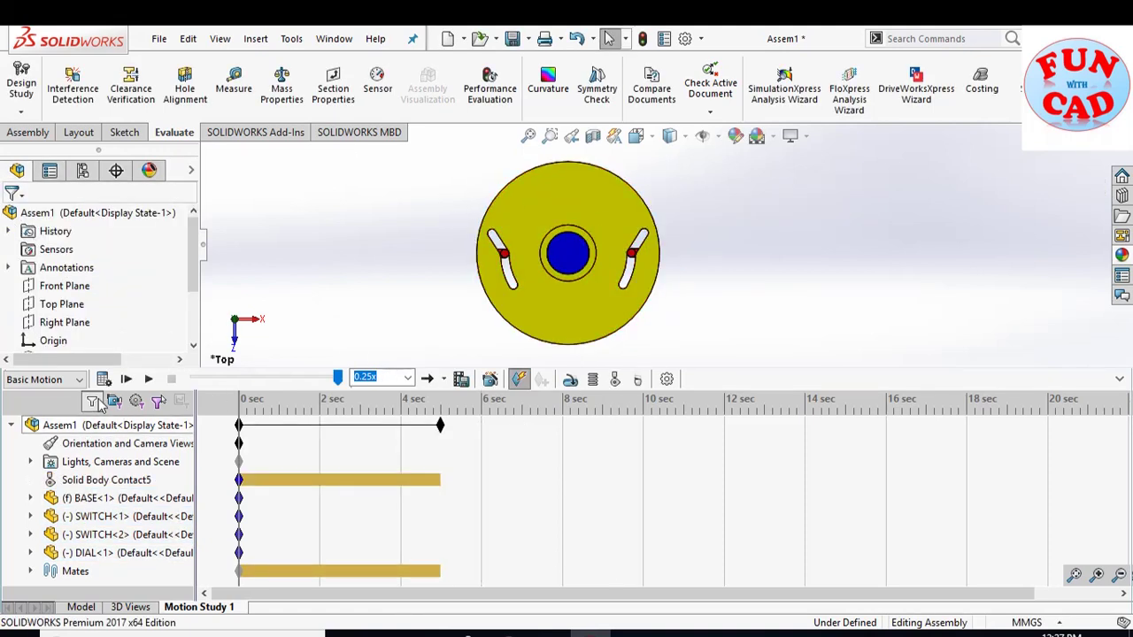
- Set up a rotary motor on the dial's large top face, reversed to turn clockwise and moving relative to the BASE
{"action": "left_click", "coordinate": [571, 380]}
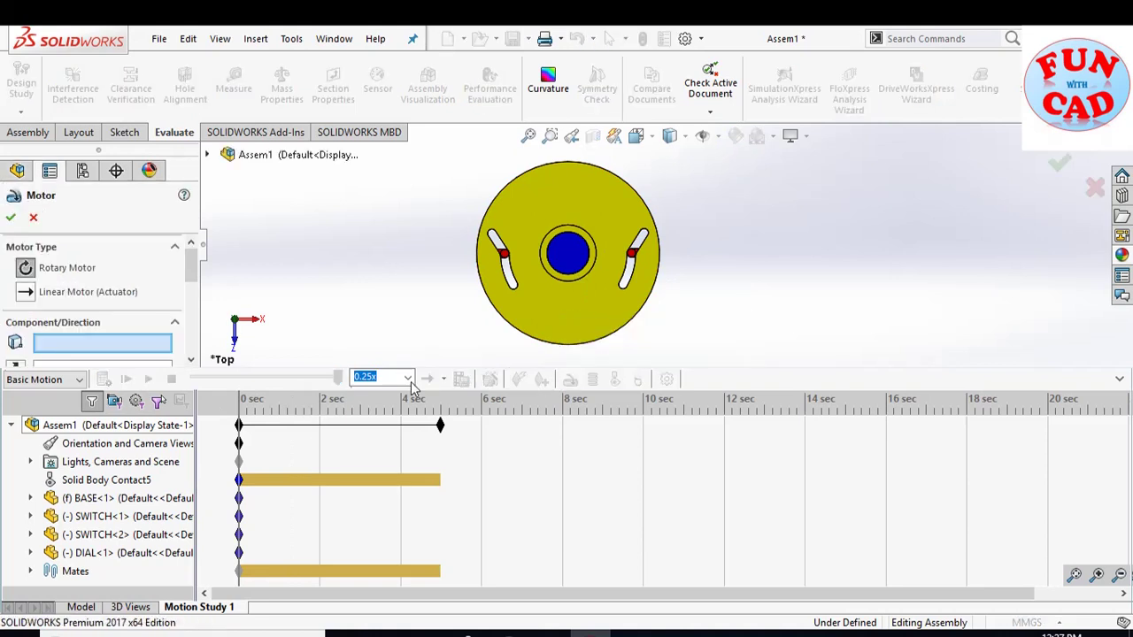
{"action": "left_click", "coordinate": [1120, 380]}
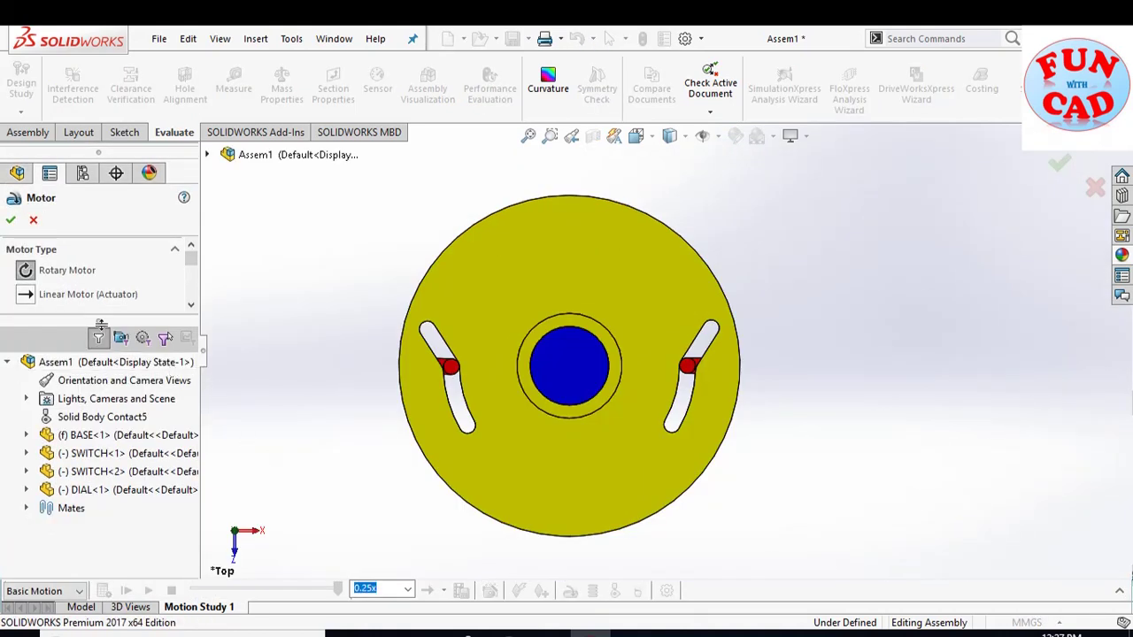
{"action": "left_click_drag", "start_coordinate": [100, 323], "coordinate": [100, 430]}
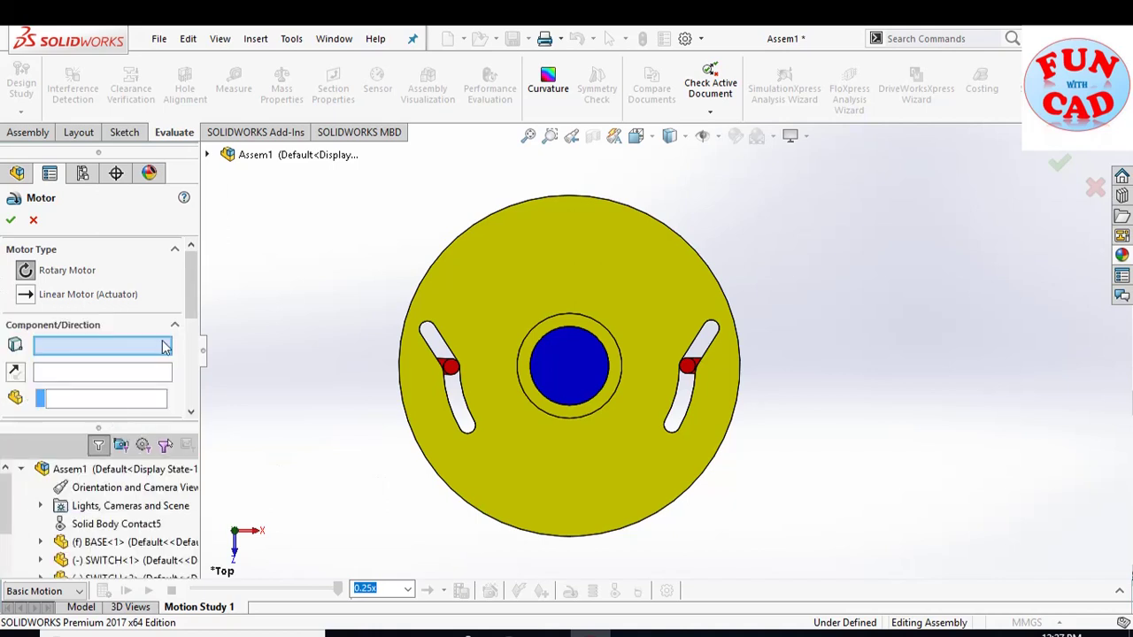
{"action": "left_click", "coordinate": [651, 299]}
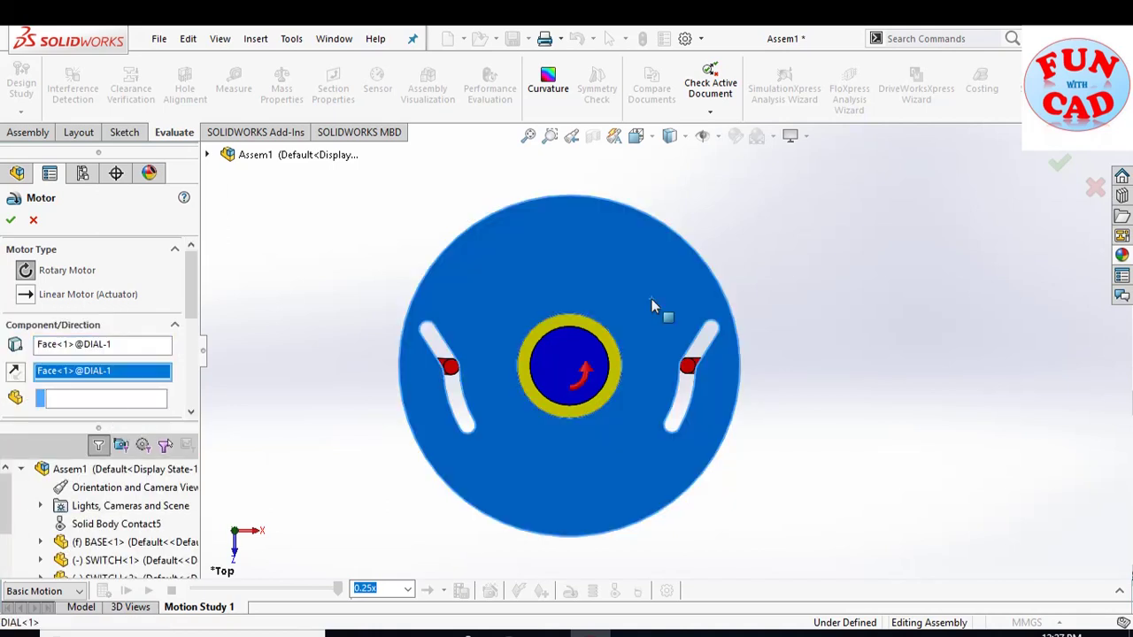
{"action": "left_click", "coordinate": [16, 372]}
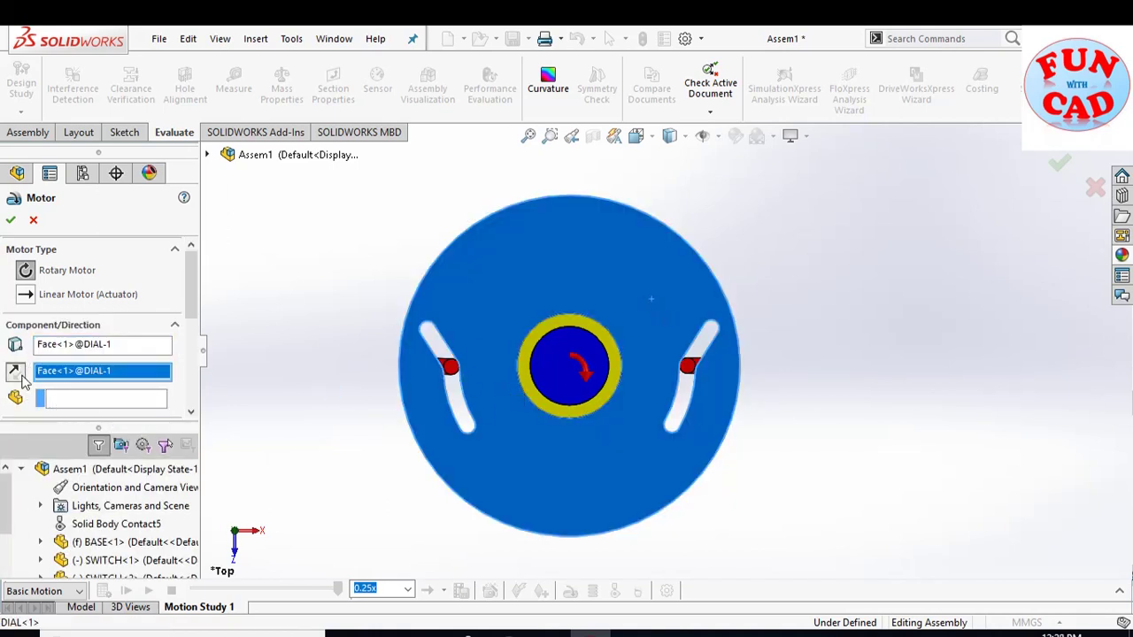
{"action": "left_click", "coordinate": [553, 366]}
- Define the motor's motion by Segments and add a first displacement segment from 0 to 1 s at 0 deg
{"action": "left_click_drag", "start_coordinate": [189, 329], "coordinate": [197, 370]}
{"action": "left_click", "coordinate": [133, 307]}
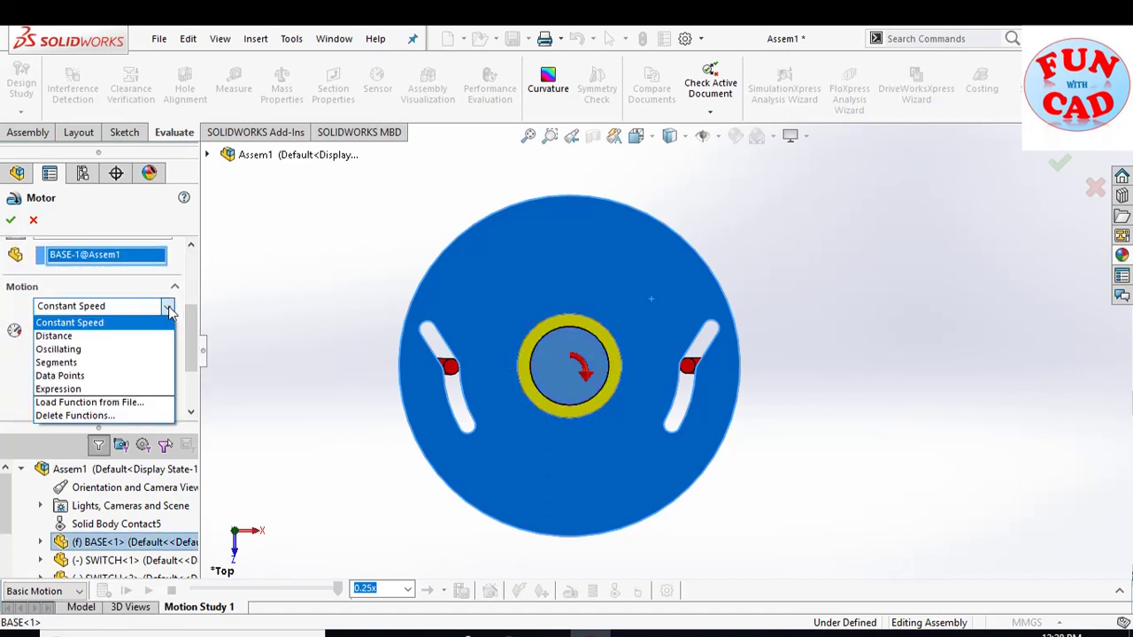
{"action": "left_click", "coordinate": [57, 363]}
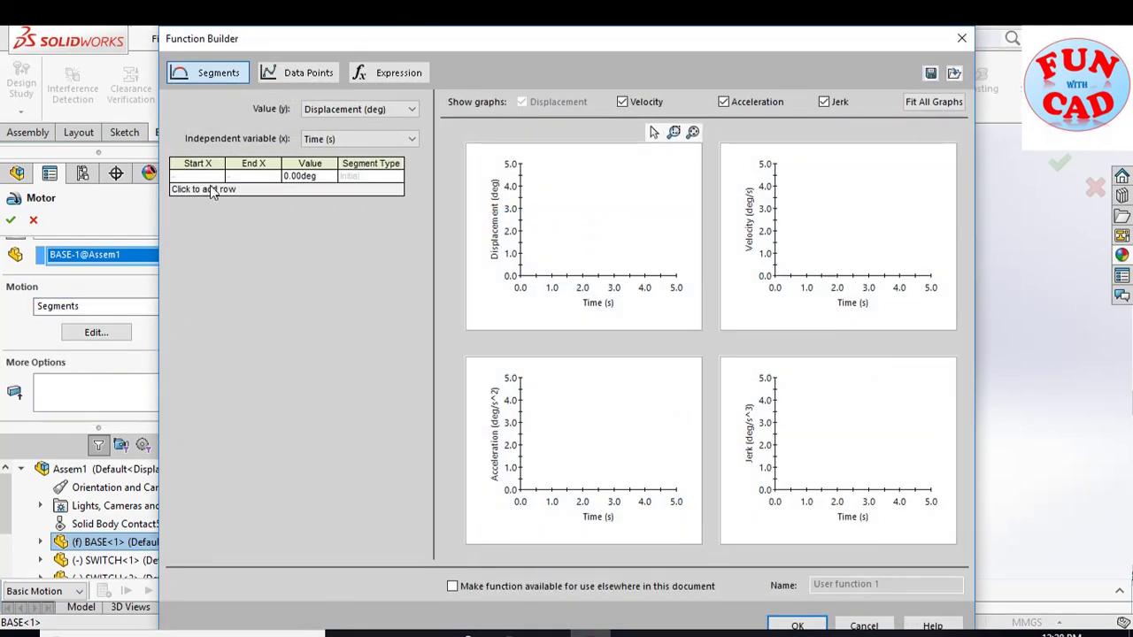
{"action": "left_click", "coordinate": [212, 190]}
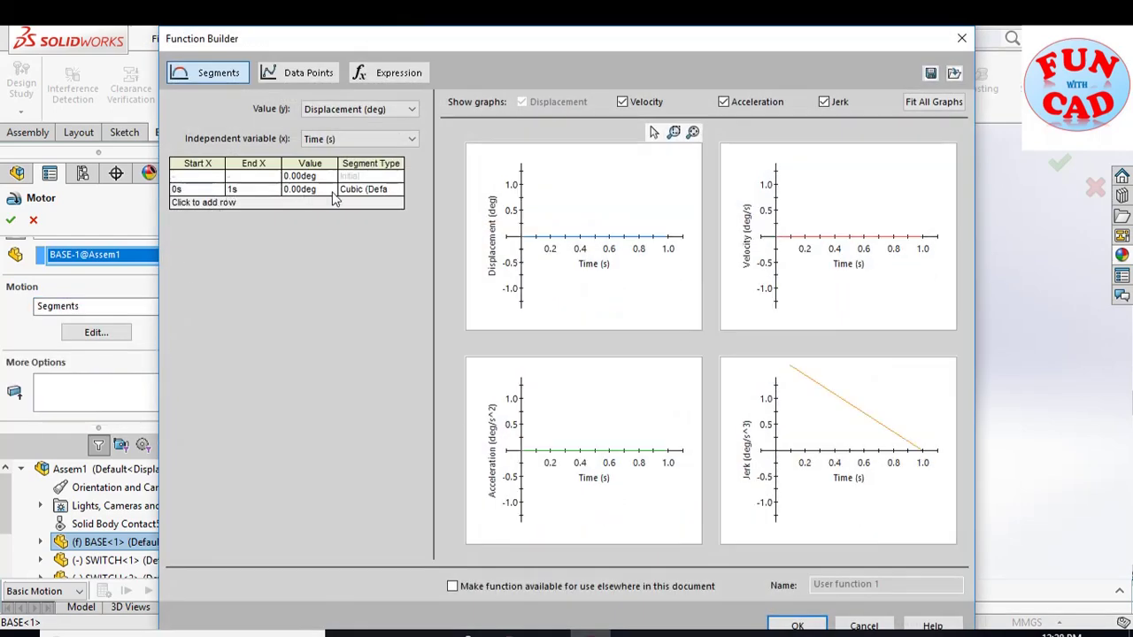
- Add a second motor segment running from 1 s to 3 s with a displacement of 25 deg
{"action": "left_click", "coordinate": [239, 203]}
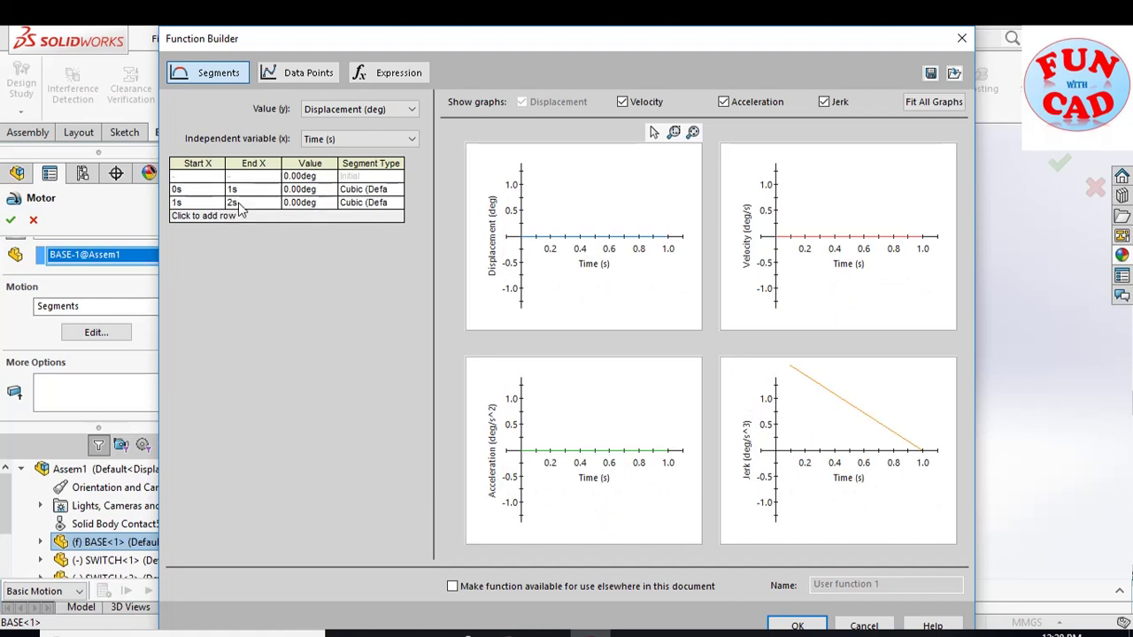
{"action": "left_click", "coordinate": [317, 204]}
{"action": "left_click", "coordinate": [317, 204]}
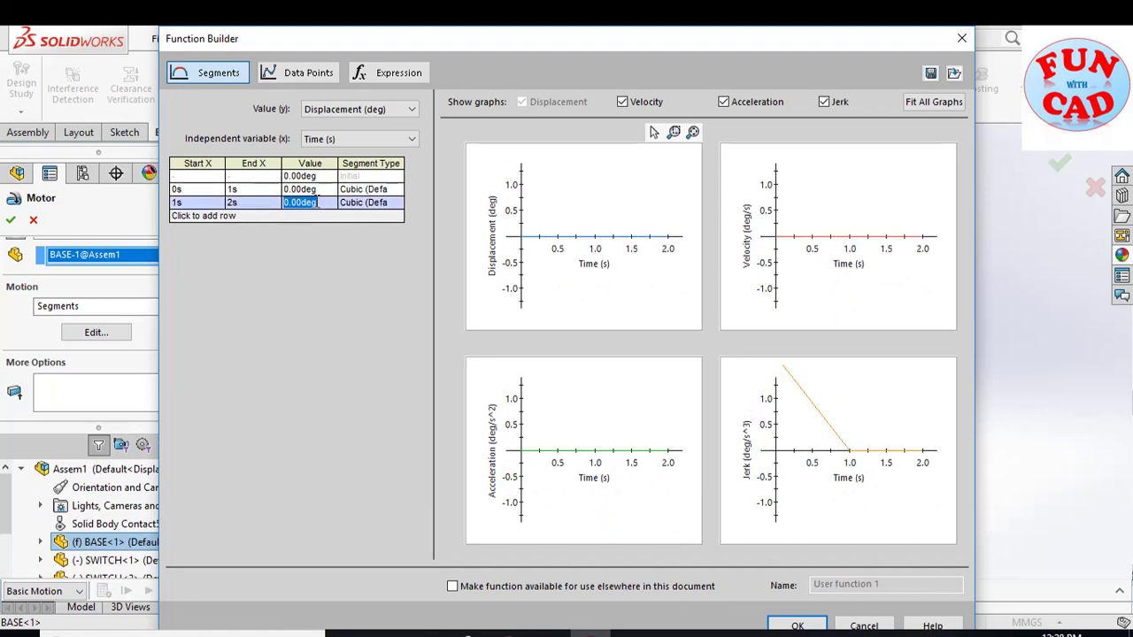
{"action": "type", "text": "25"}
{"action": "key", "text": "Return"}
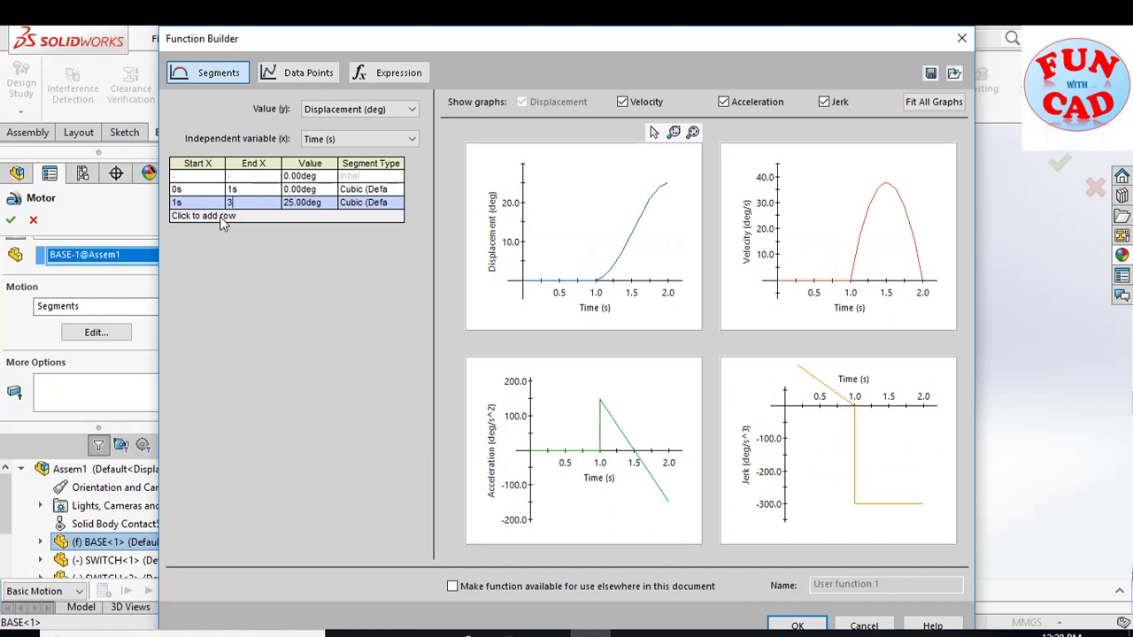
{"action": "key", "text": "Return"}
- Add a motor segment from 3 s to 4 s that holds the displacement at 25 deg
{"action": "left_click", "coordinate": [221, 218]}
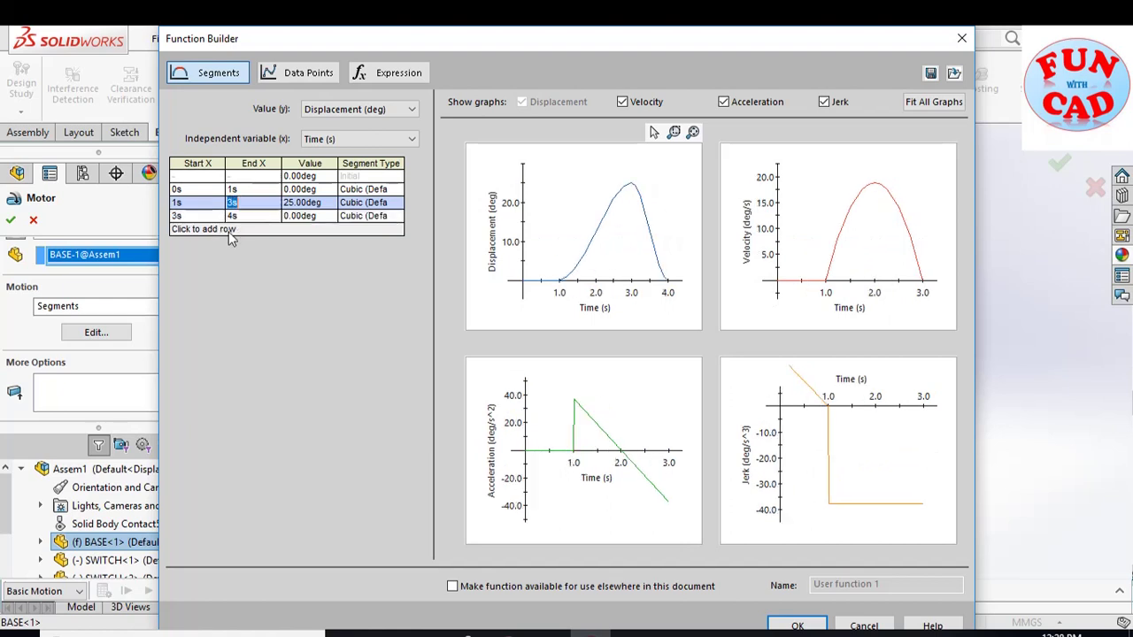
{"action": "left_click", "coordinate": [316, 216]}
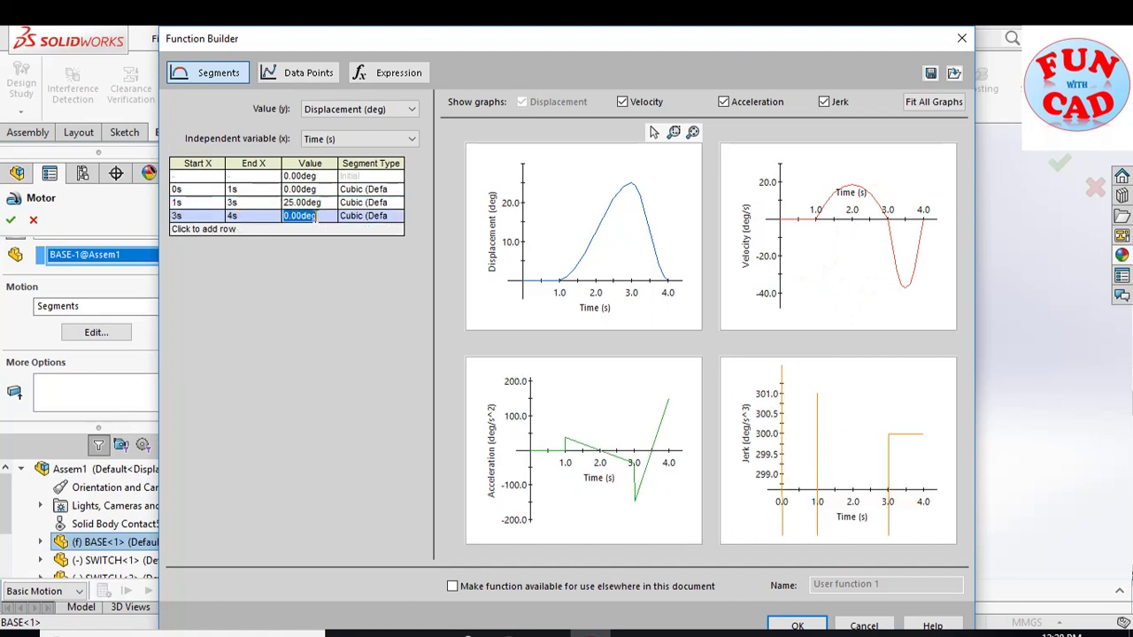
{"action": "left_click_drag", "start_coordinate": [307, 218], "coordinate": [282, 221]}
{"action": "type", "text": "25"}
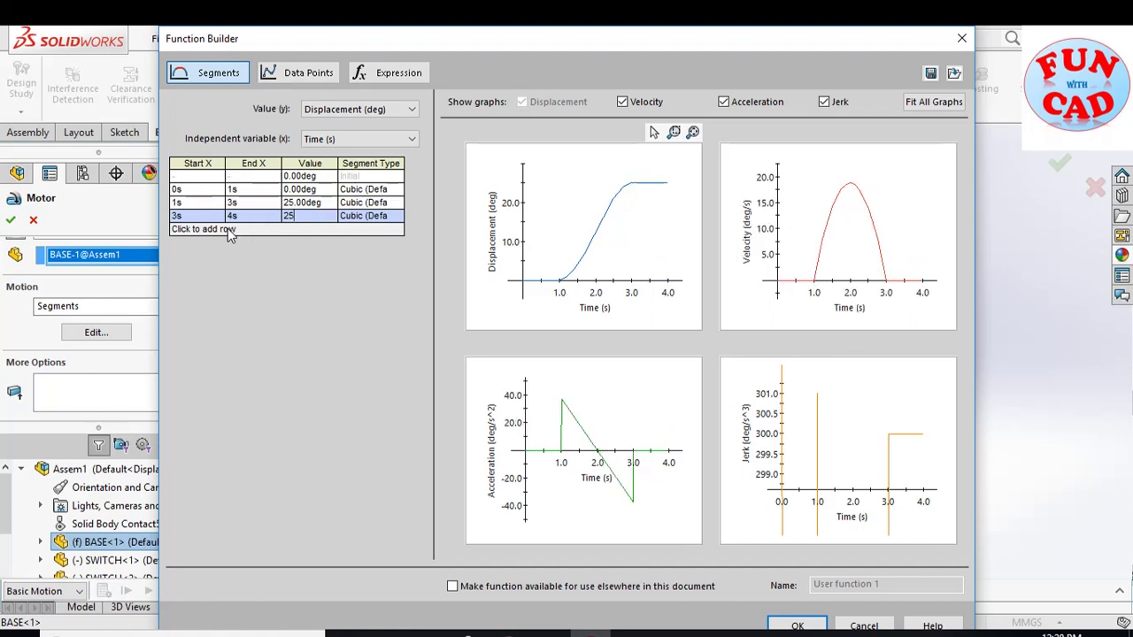
- Add a motor segment from 4 s to 6 s back to 0 deg, followed by a 6–7 s hold at 0 deg
{"action": "left_click", "coordinate": [231, 230]}
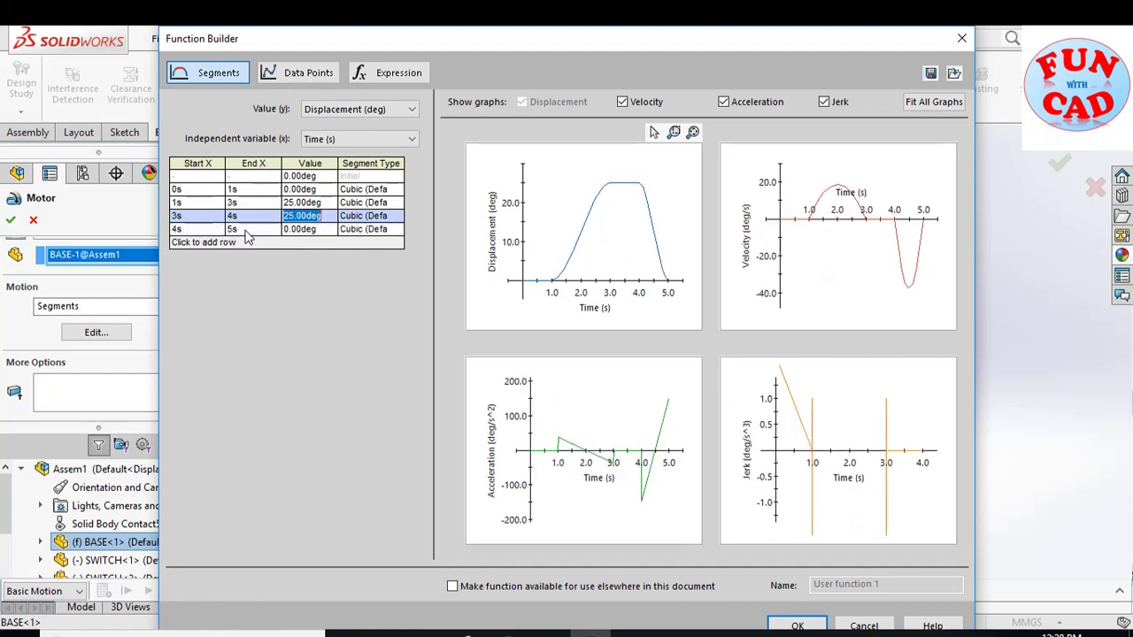
{"action": "left_click", "coordinate": [240, 230]}
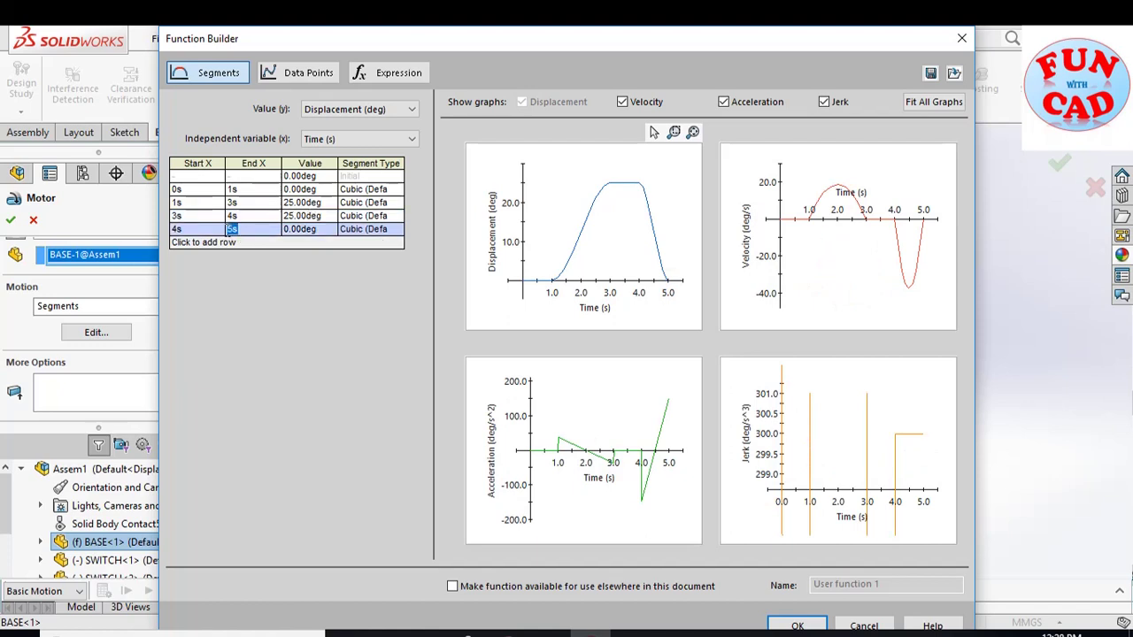
{"action": "left_click", "coordinate": [228, 251]}
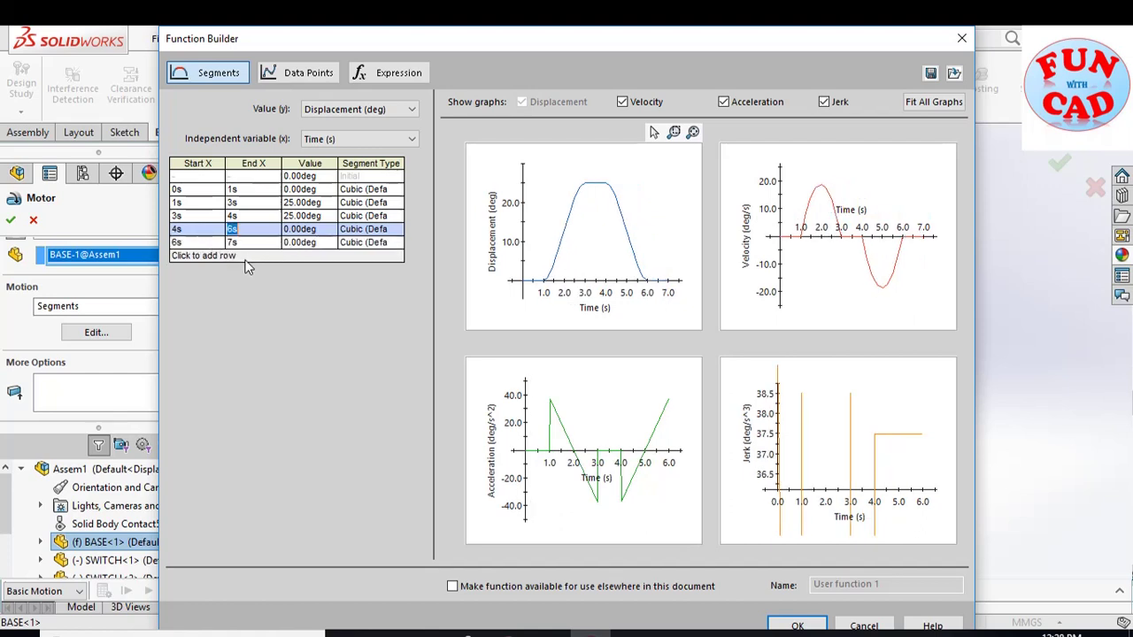
- Add a motor segment from 7 s to 9 s with a displacement of -25 deg
{"action": "left_click", "coordinate": [227, 256]}
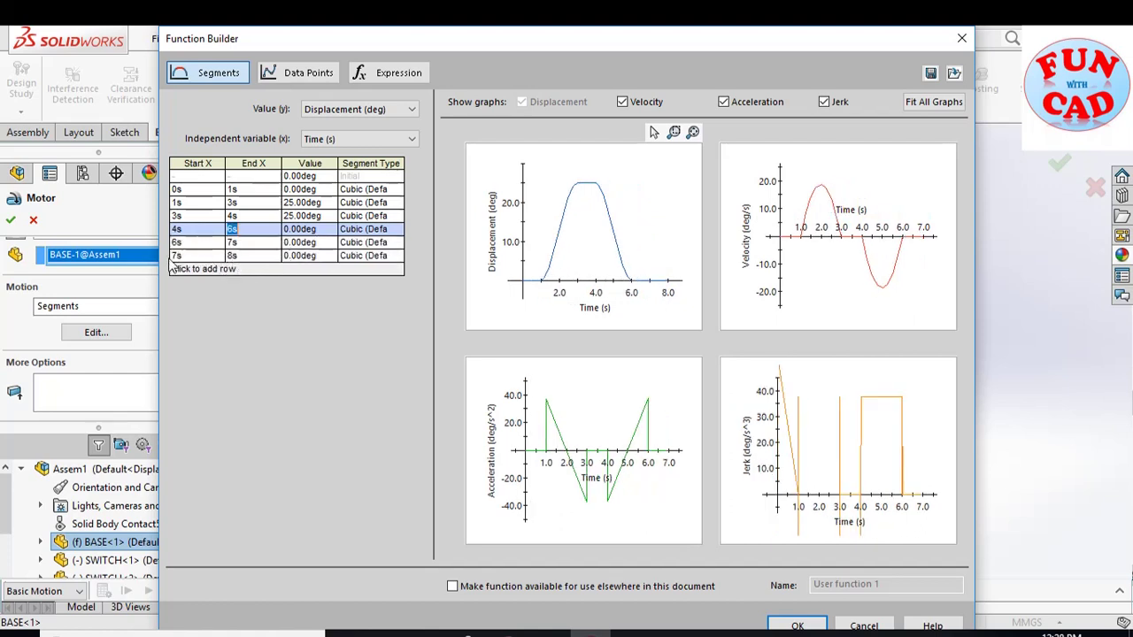
{"action": "left_click", "coordinate": [243, 257]}
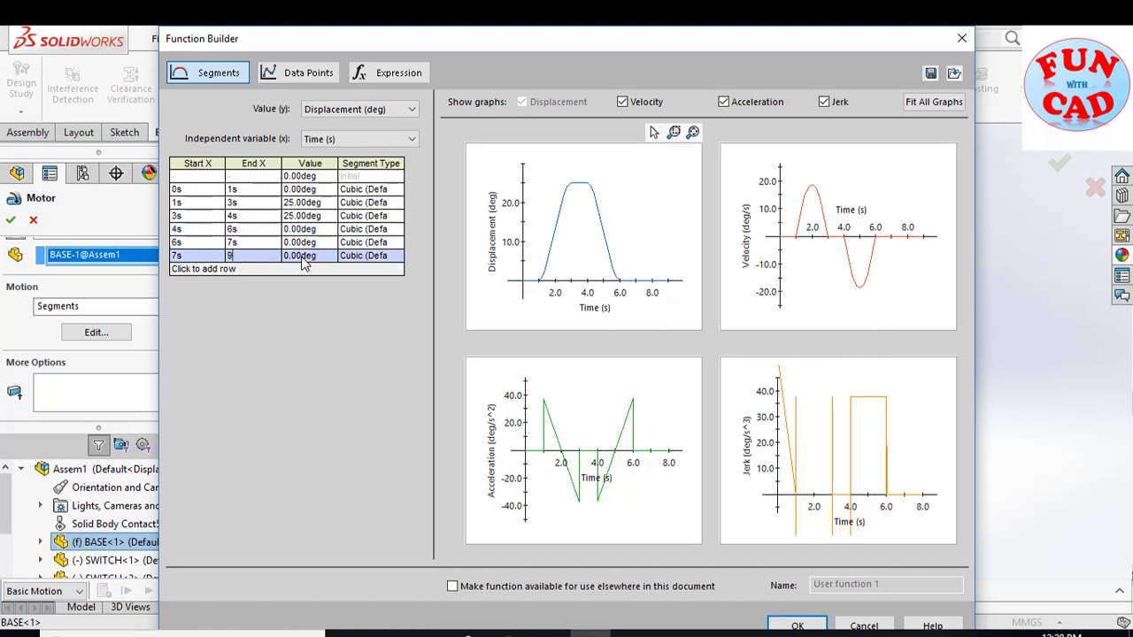
{"action": "type", "text": "9"}
{"action": "left_click", "coordinate": [301, 257]}
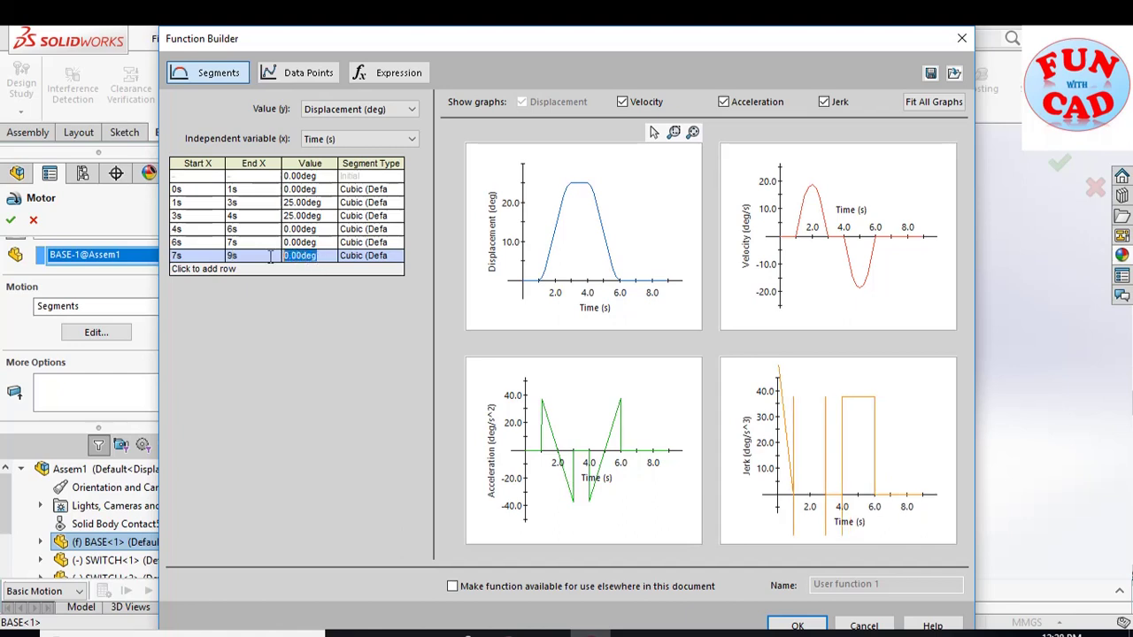
{"action": "type", "text": "-25"}
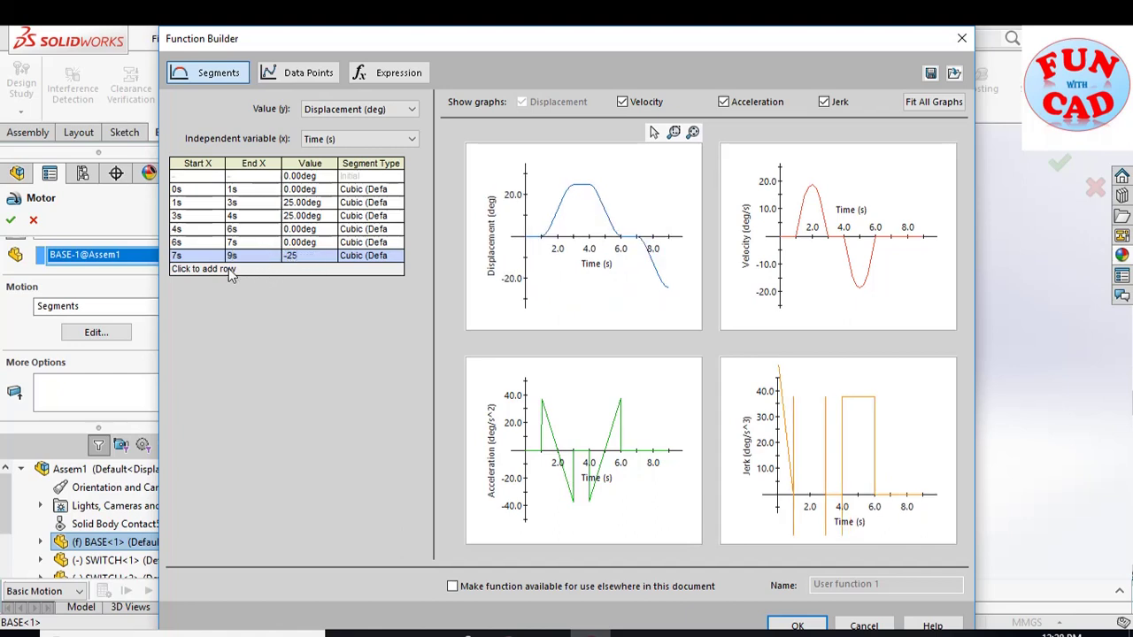
- Add a motor segment from 9 s to 10 s that holds the displacement at -25 deg
{"action": "left_click", "coordinate": [228, 270]}
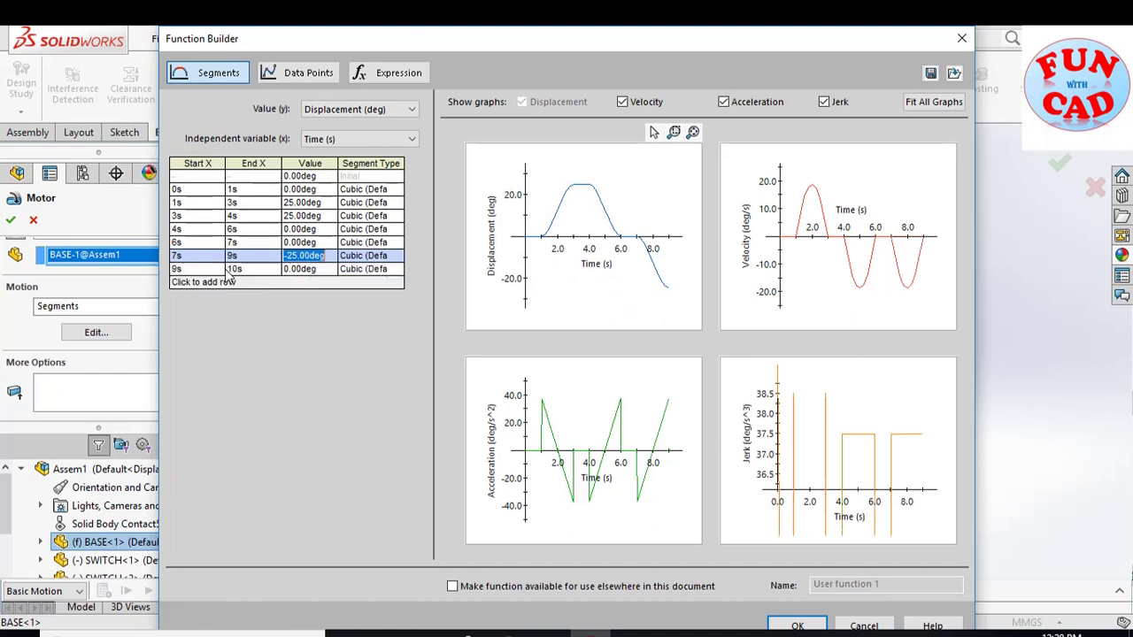
{"action": "left_click", "coordinate": [311, 270]}
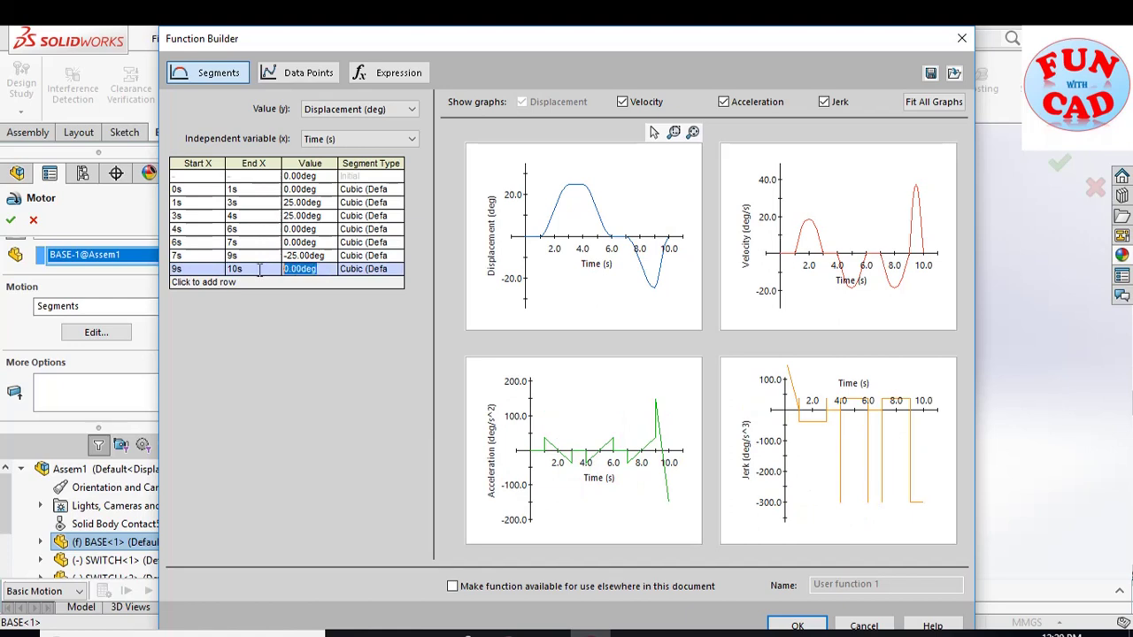
{"action": "type", "text": "-25"}
- Add a 10–12 s motor segment back to 0 deg and a 12–13 s hold at 0 deg, then accept the rotary motor
{"action": "left_click", "coordinate": [210, 282]}
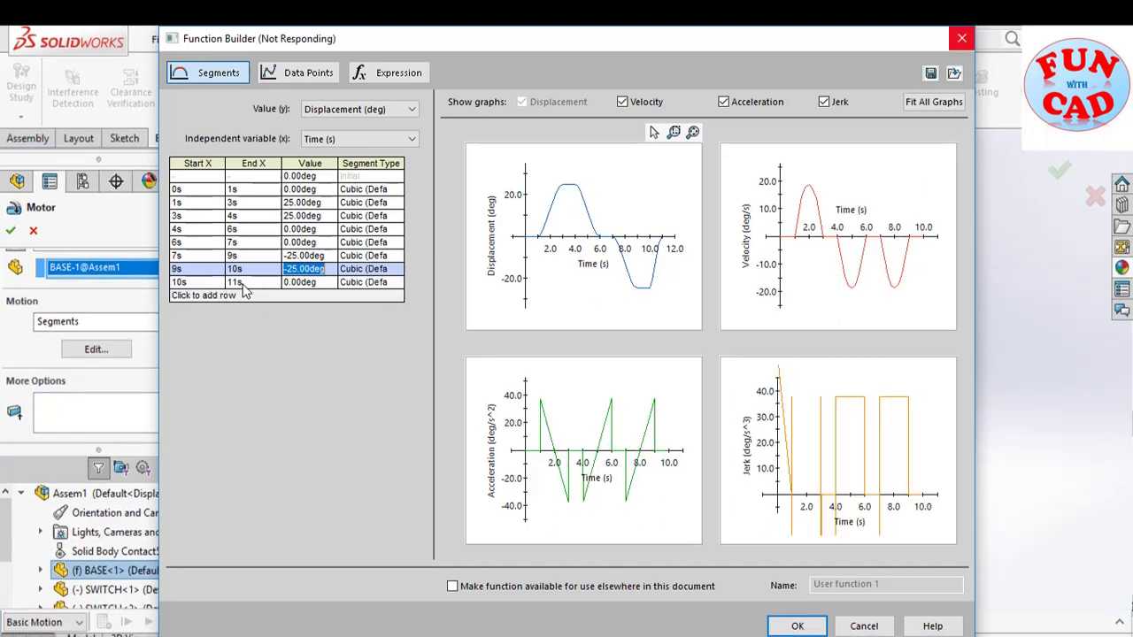
{"action": "left_click", "coordinate": [250, 282]}
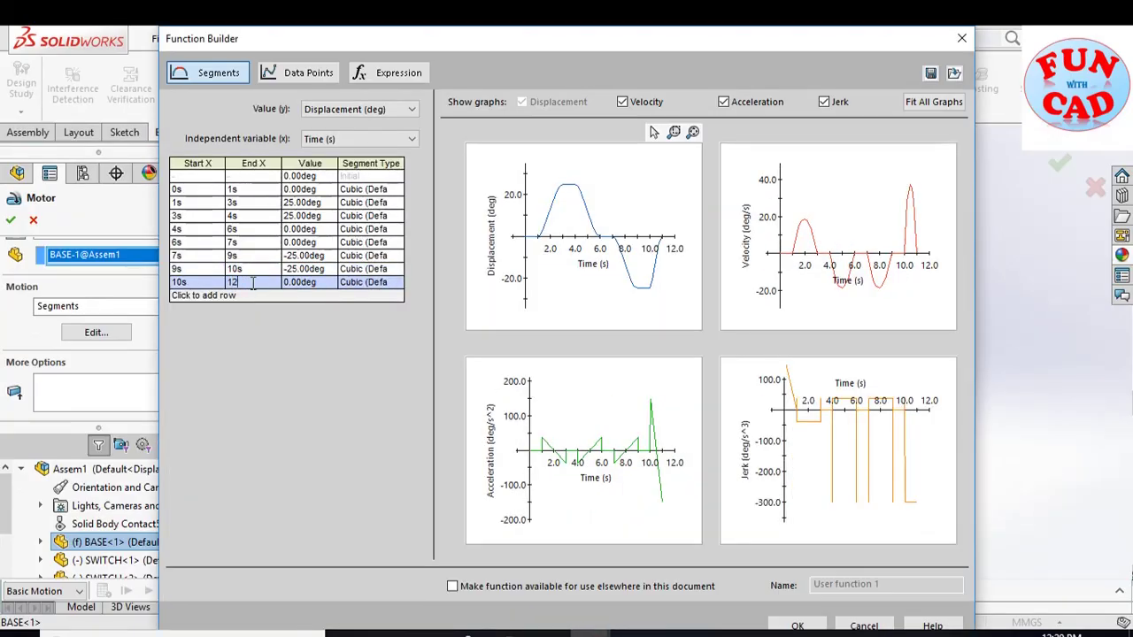
{"action": "left_click", "coordinate": [201, 298]}
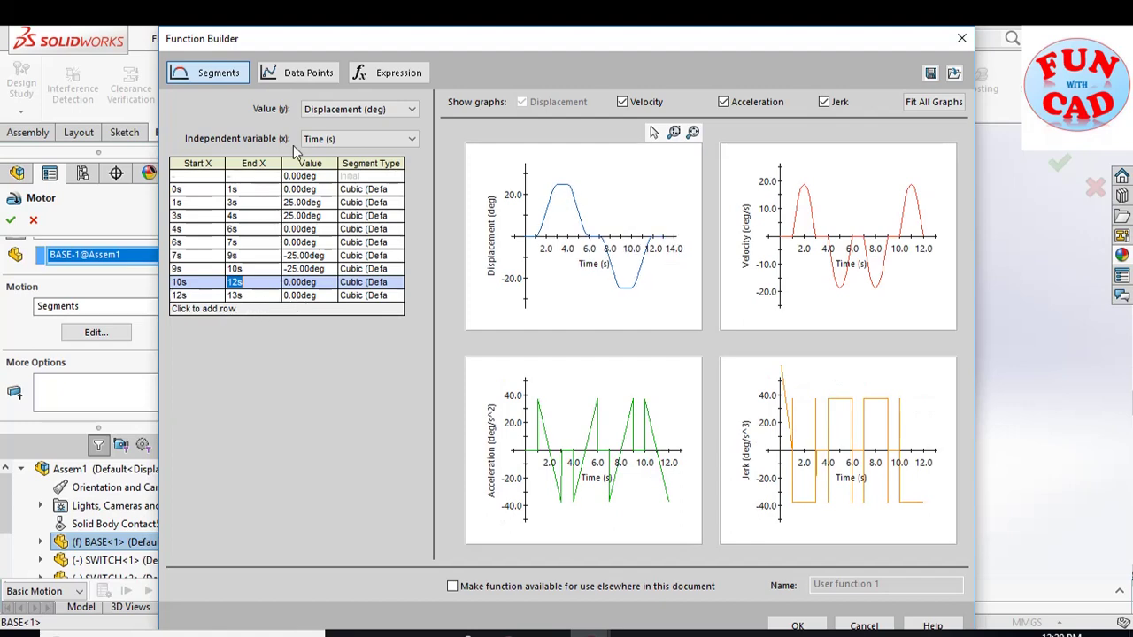
{"action": "left_click", "coordinate": [797, 626]}
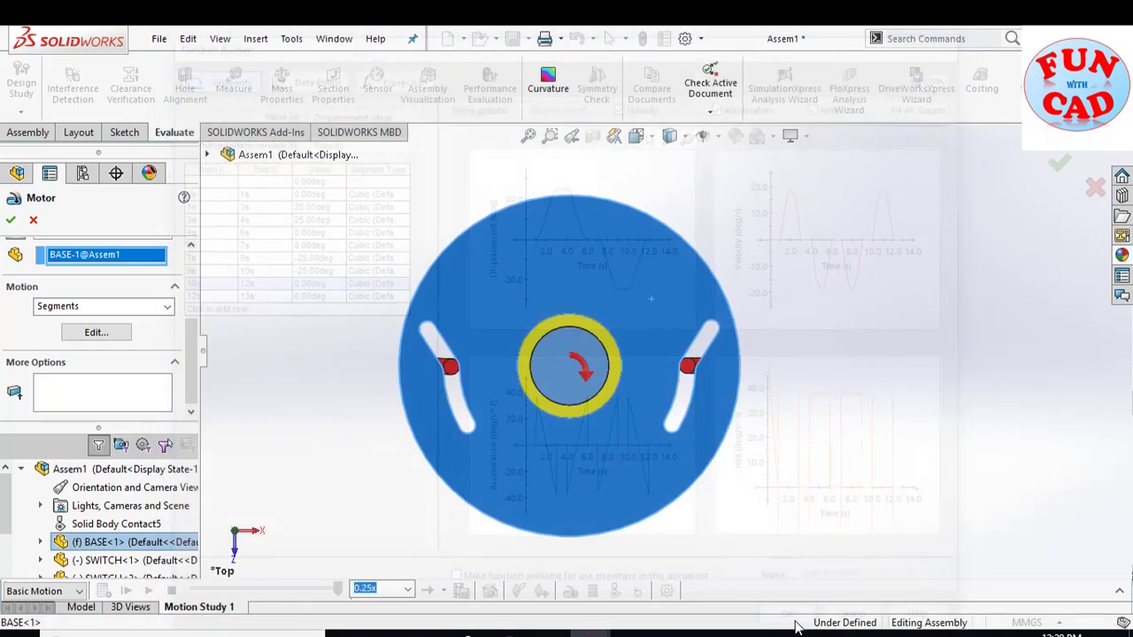
{"action": "left_click", "coordinate": [10, 221]}
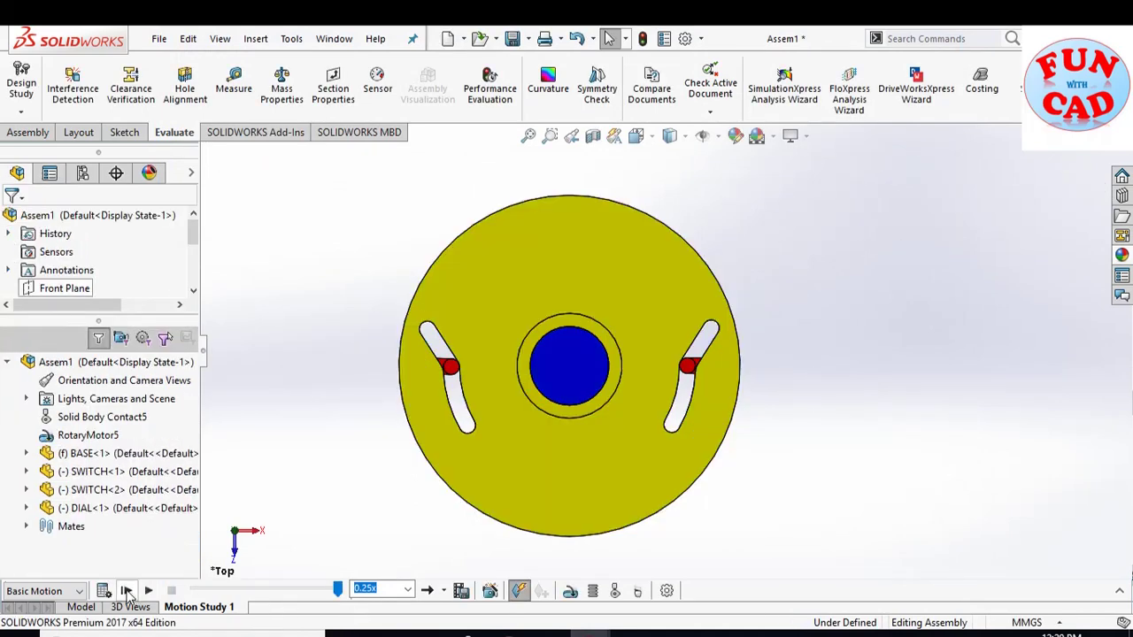
- Set the playback speed to 1x and calculate the motion study
{"action": "left_click", "coordinate": [407, 590]}
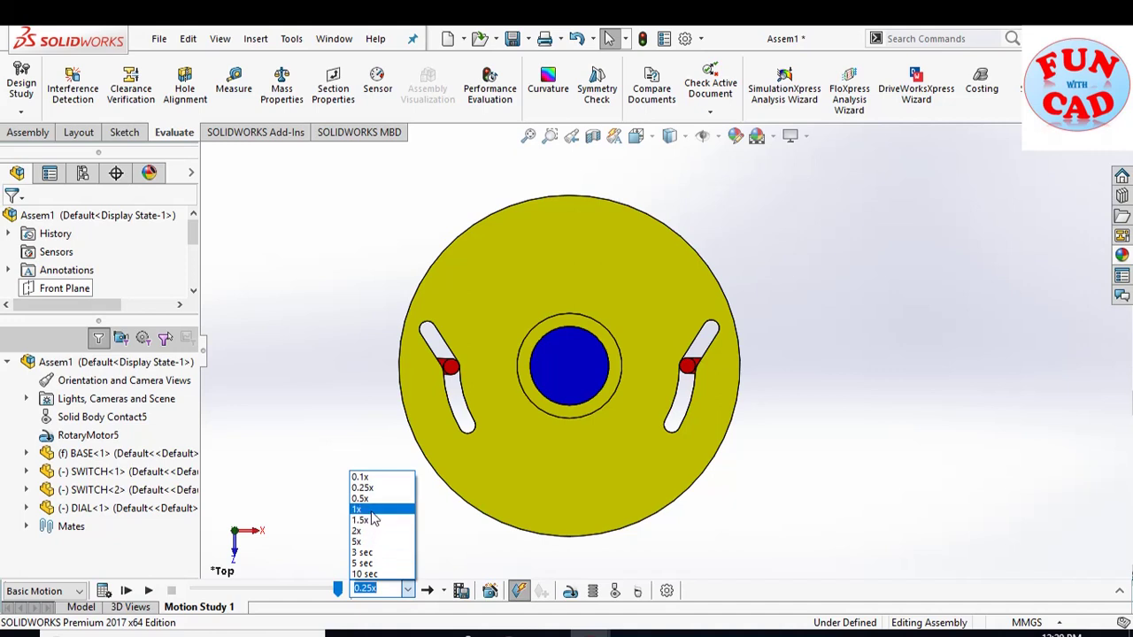
{"action": "left_click", "coordinate": [356, 540]}
{"action": "left_click", "coordinate": [104, 591]}
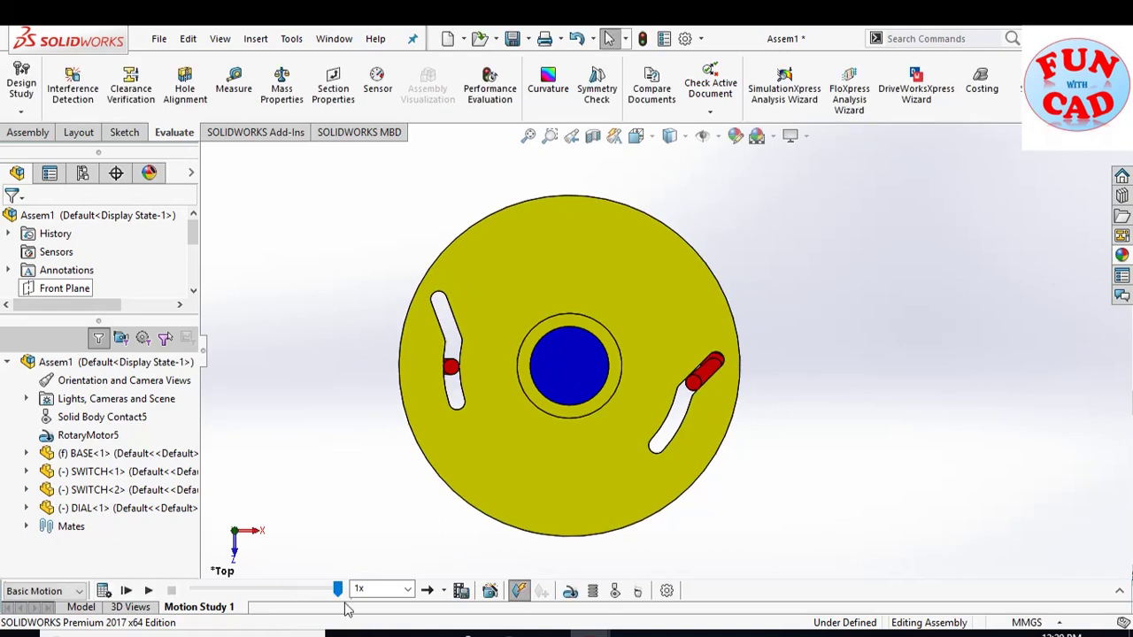
- Extend the motion study's duration to 14 s on the timeline and recalculate it
{"action": "left_click", "coordinate": [1120, 591]}
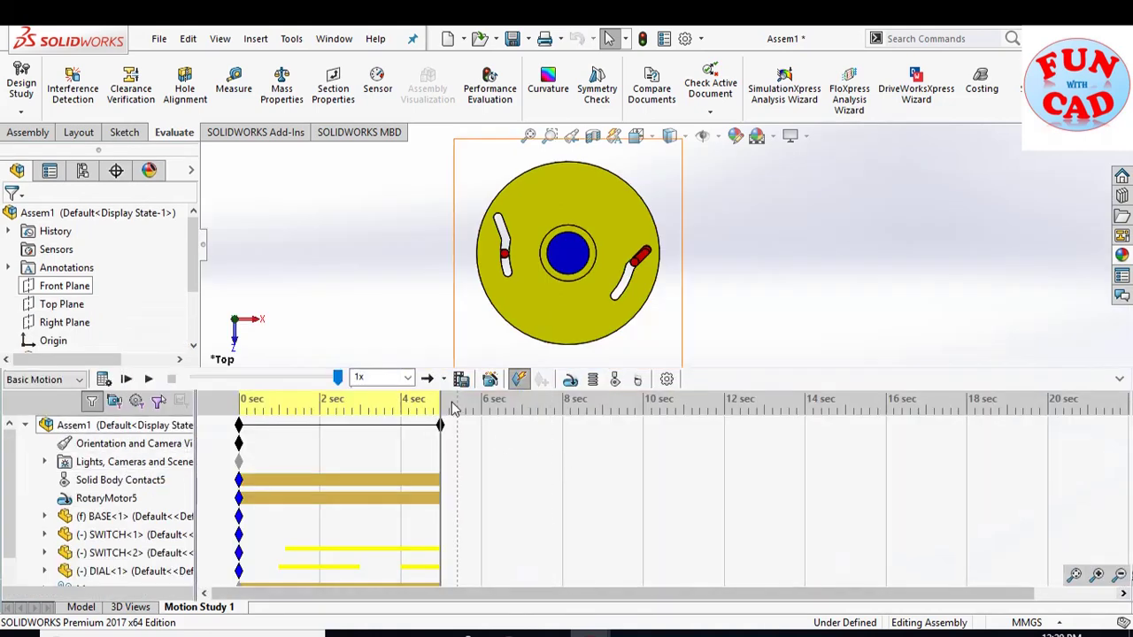
{"action": "mouse_move", "coordinate": [440, 402]}
{"action": "left_mouse_down"}
{"action": "mouse_move", "coordinate": [628, 402]}
{"action": "mouse_move", "coordinate": [616, 403]}
{"action": "left_mouse_up"}
{"action": "left_click_drag", "start_coordinate": [441, 425], "coordinate": [643, 426]}
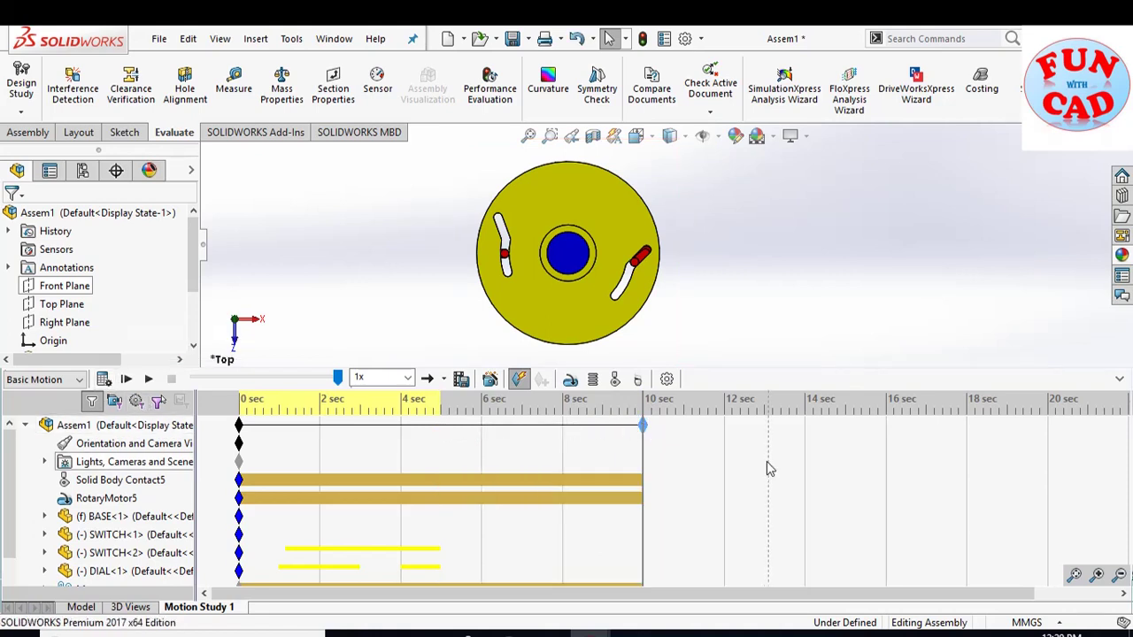
{"action": "left_click_drag", "start_coordinate": [646, 401], "coordinate": [804, 401]}
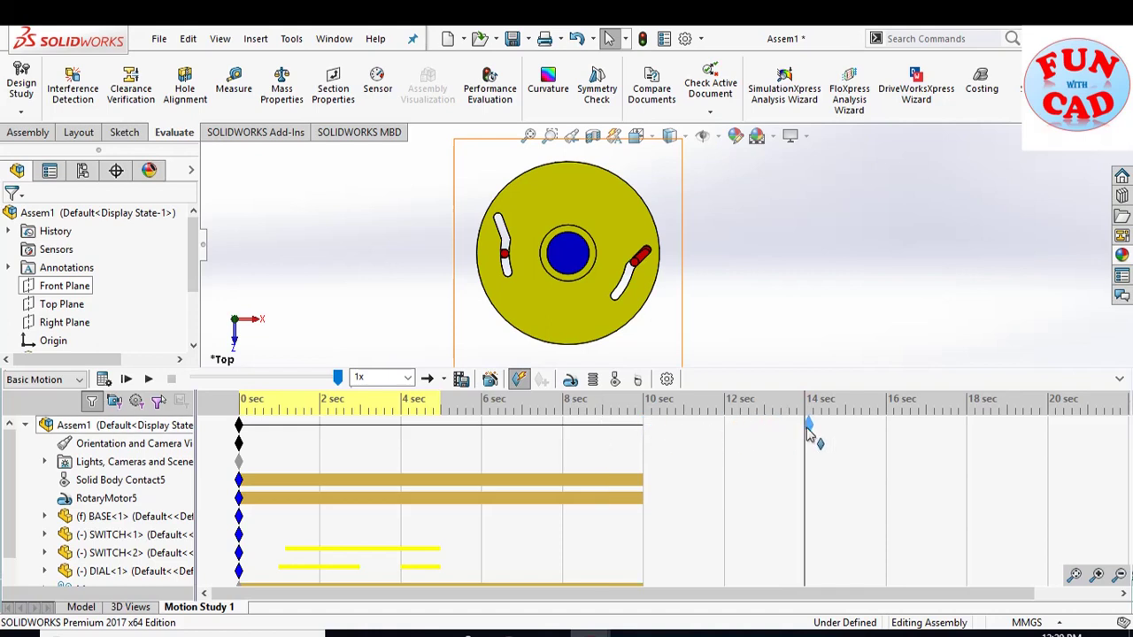
{"action": "left_click_drag", "start_coordinate": [805, 431], "coordinate": [803, 427]}
{"action": "left_click", "coordinate": [104, 380]}
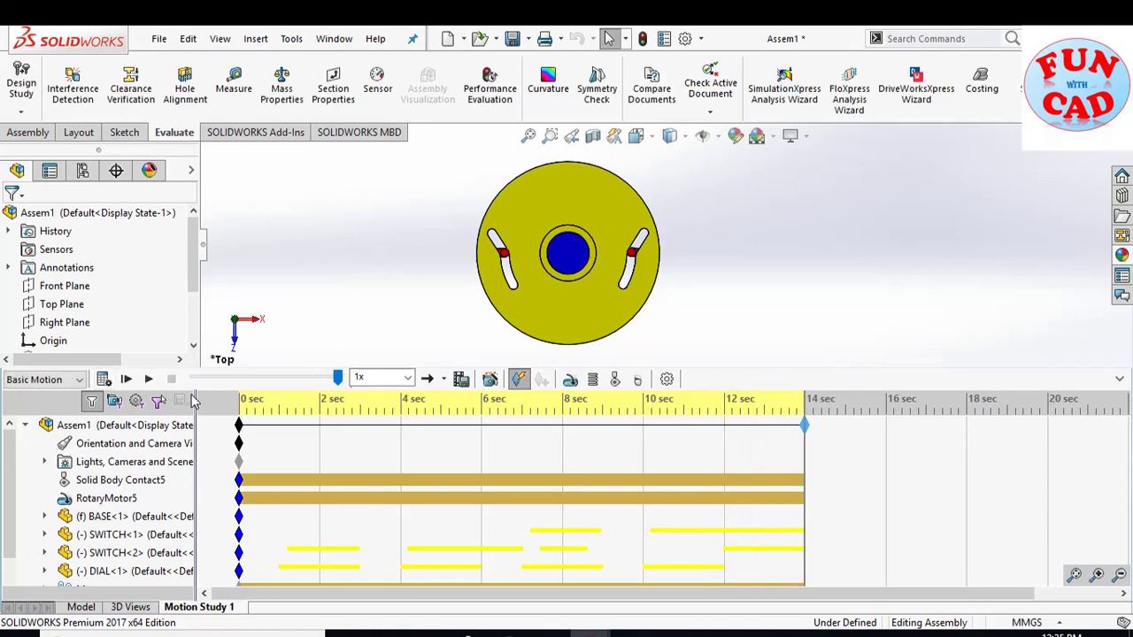
- Collapse the timeline, set the playback speed to 0.5x and play the animation
{"action": "left_click", "coordinate": [1118, 380]}
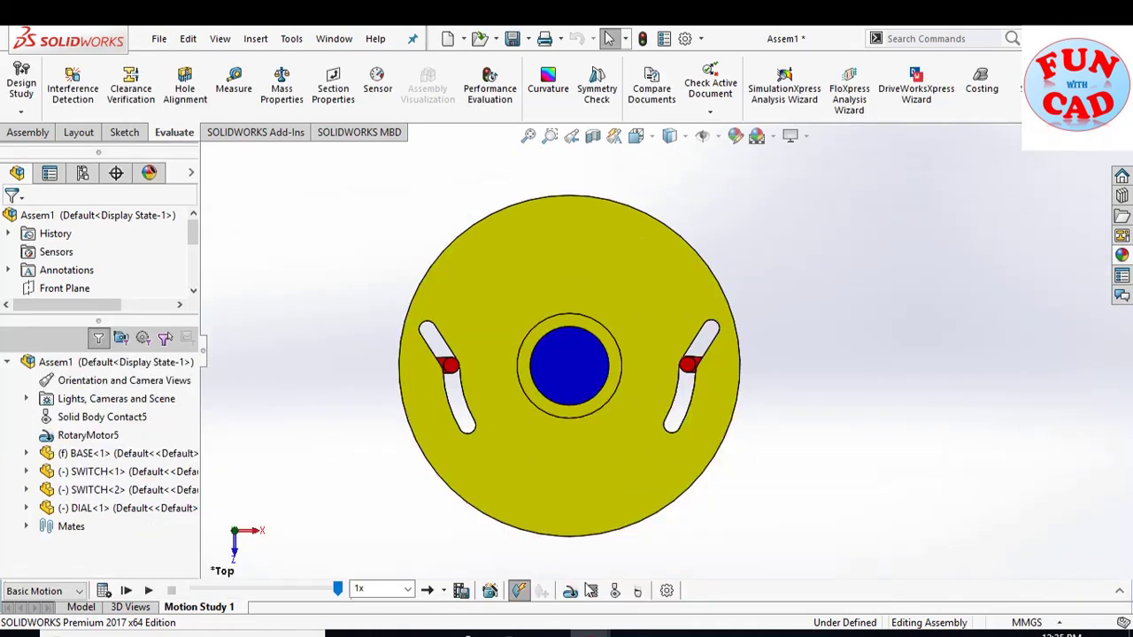
{"action": "left_click", "coordinate": [410, 591]}
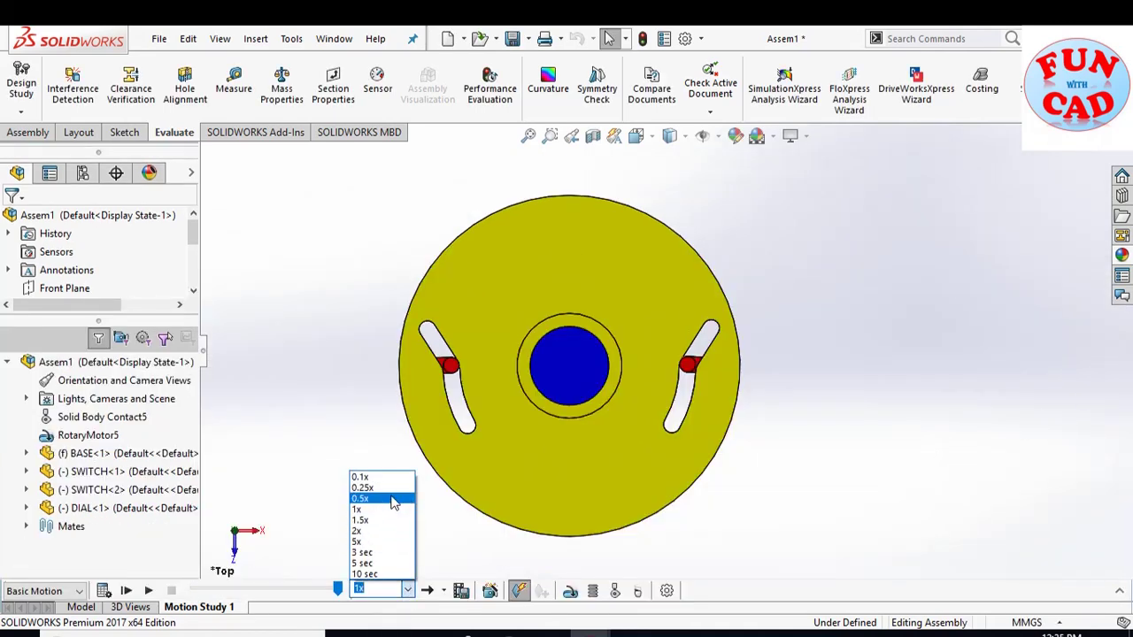
{"action": "left_click", "coordinate": [394, 503]}
{"action": "left_click", "coordinate": [151, 590]}
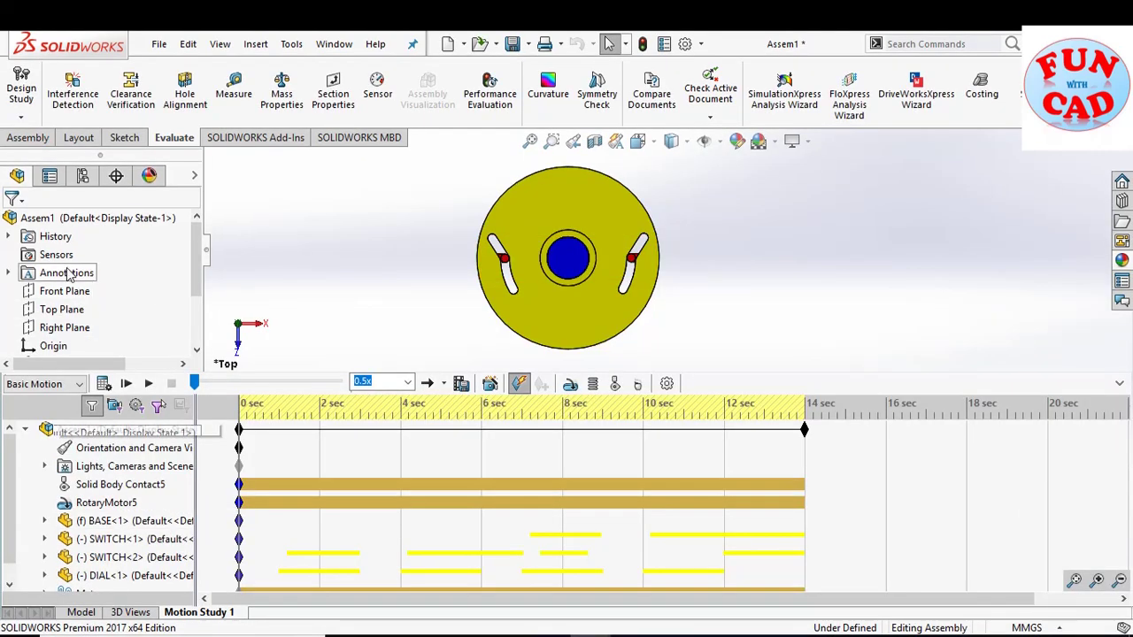
- Make the DIAL component transparent
{"action": "scroll", "coordinate": [201, 285], "scroll_direction": "down", "scroll_amount": 3}
{"action": "scroll", "coordinate": [200, 285], "scroll_direction": "down", "scroll_amount": 2}
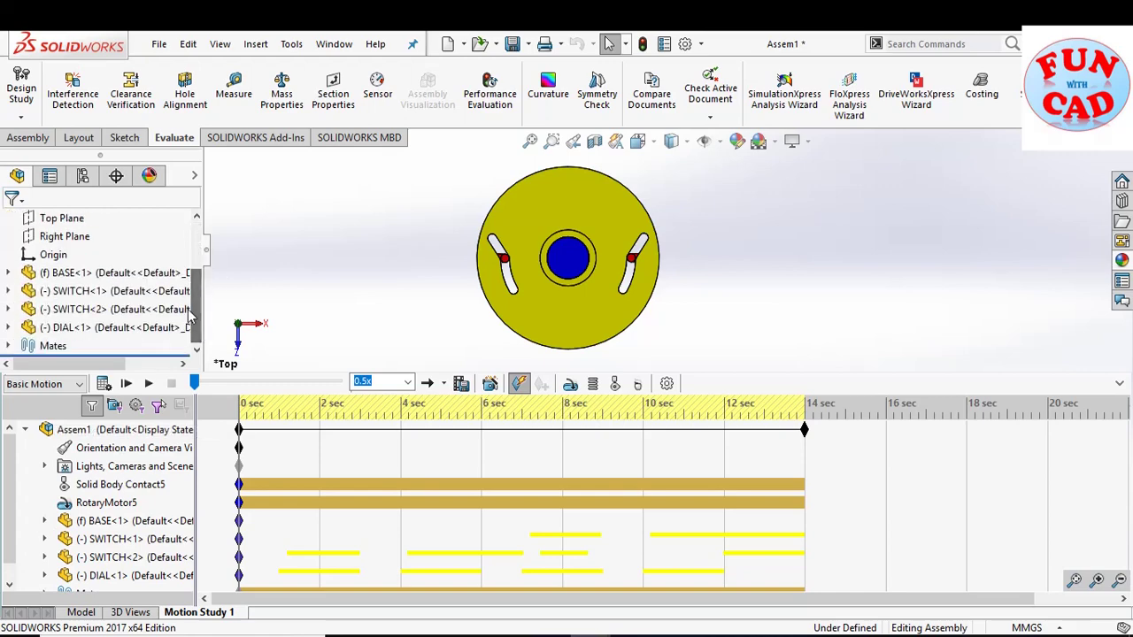
{"action": "right_click", "coordinate": [92, 328]}
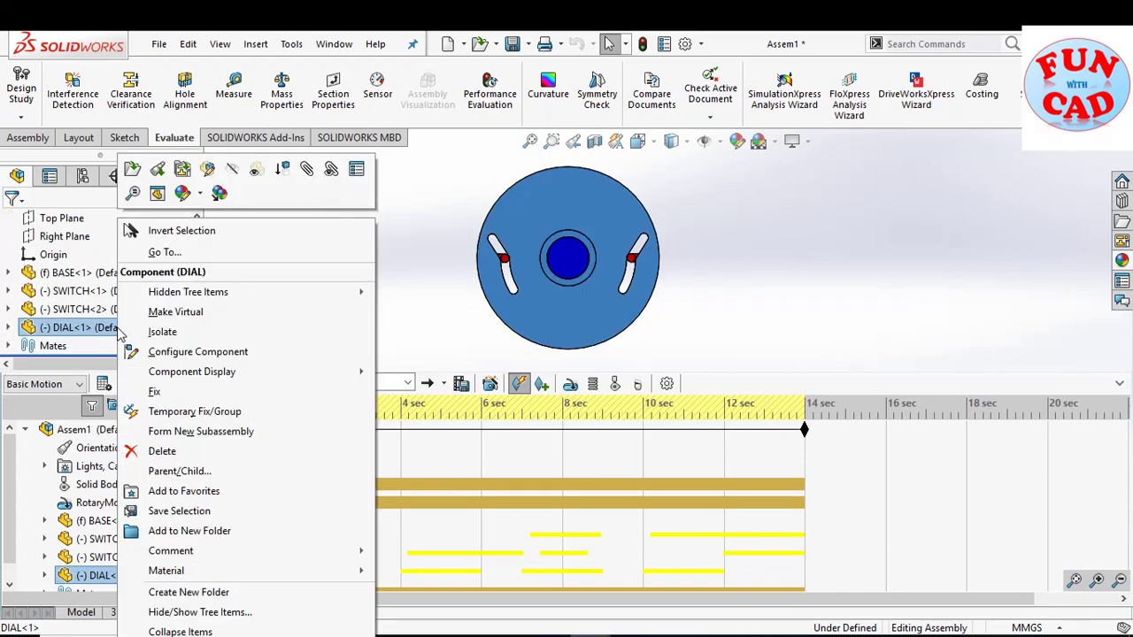
{"action": "left_click", "coordinate": [257, 170]}
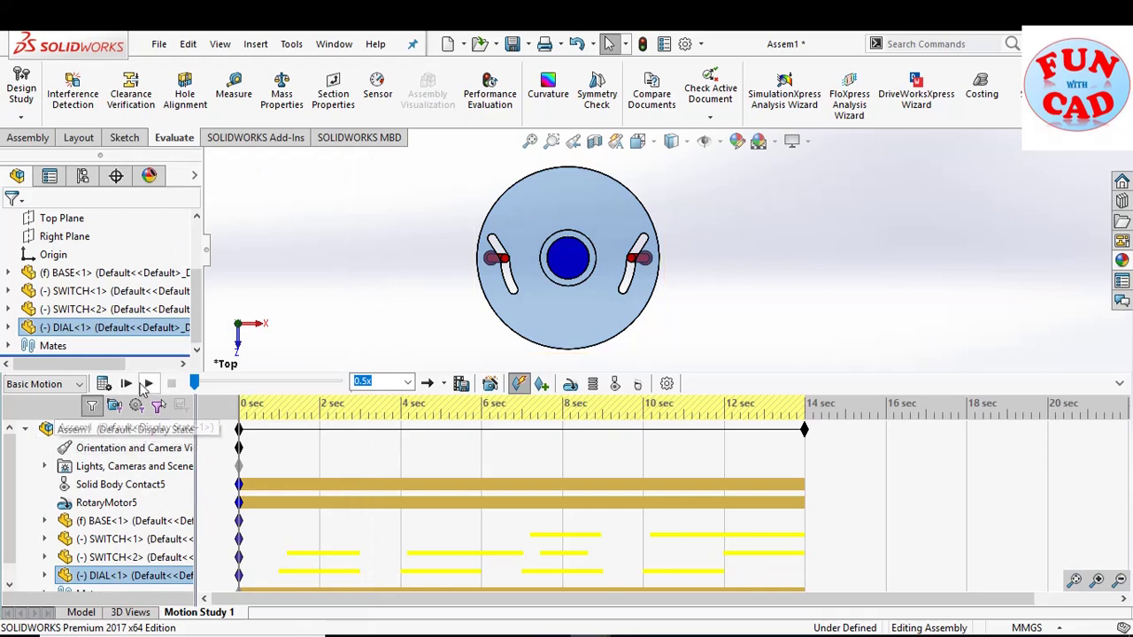
- Preview the animation briefly, return the timeline to 0 s, and replay it with the timeline collapsed
{"action": "left_click", "coordinate": [147, 384]}
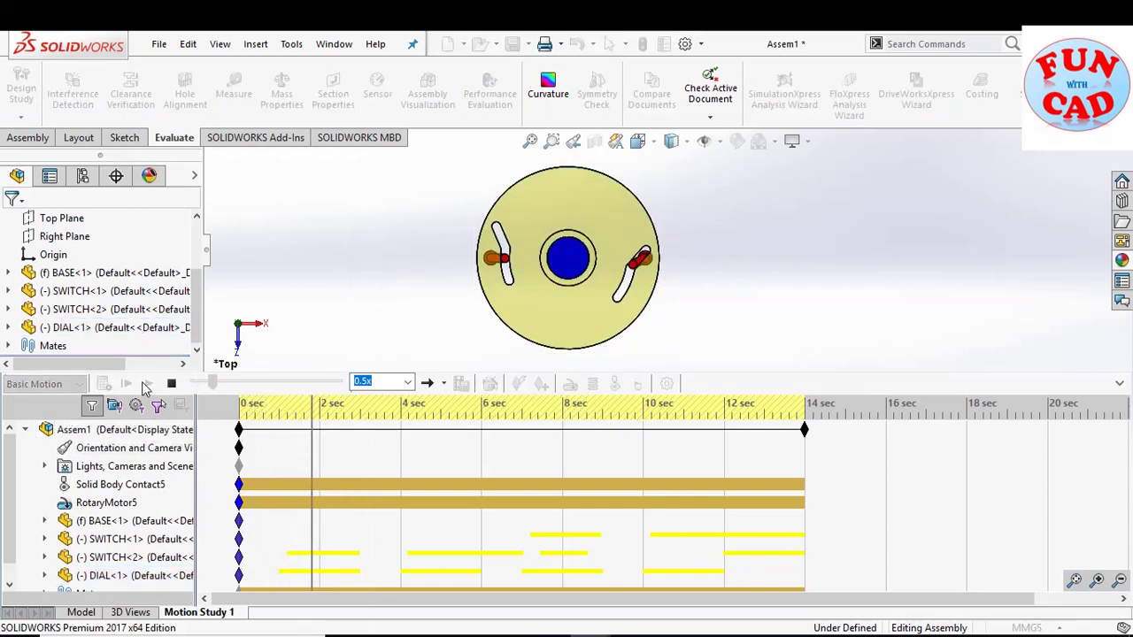
{"action": "left_click", "coordinate": [171, 384]}
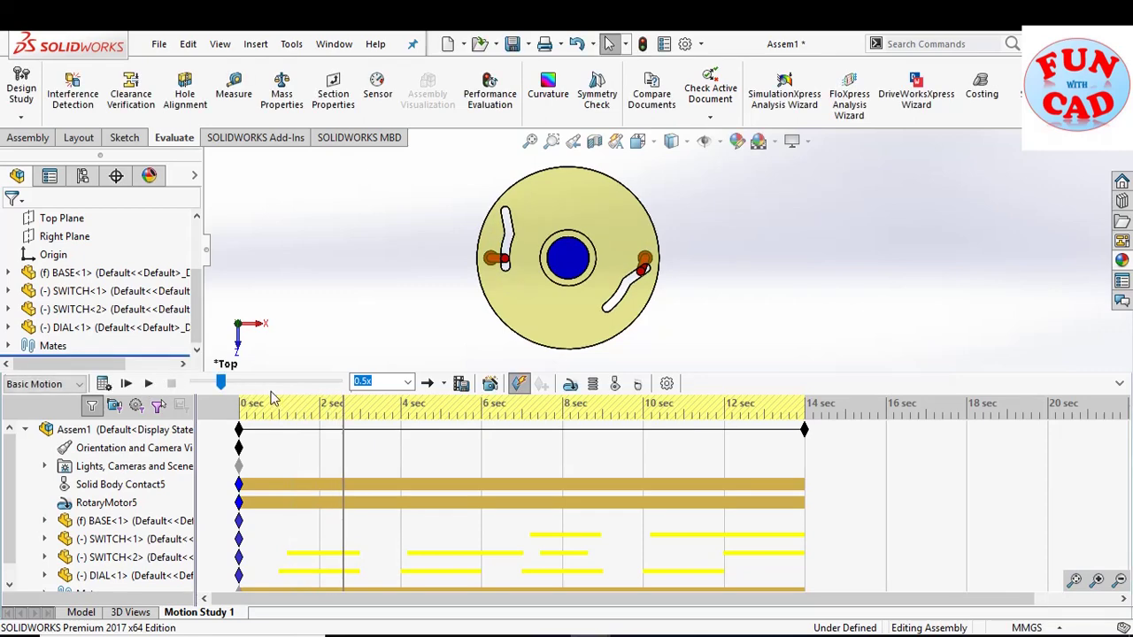
{"action": "left_click_drag", "start_coordinate": [343, 403], "coordinate": [228, 404]}
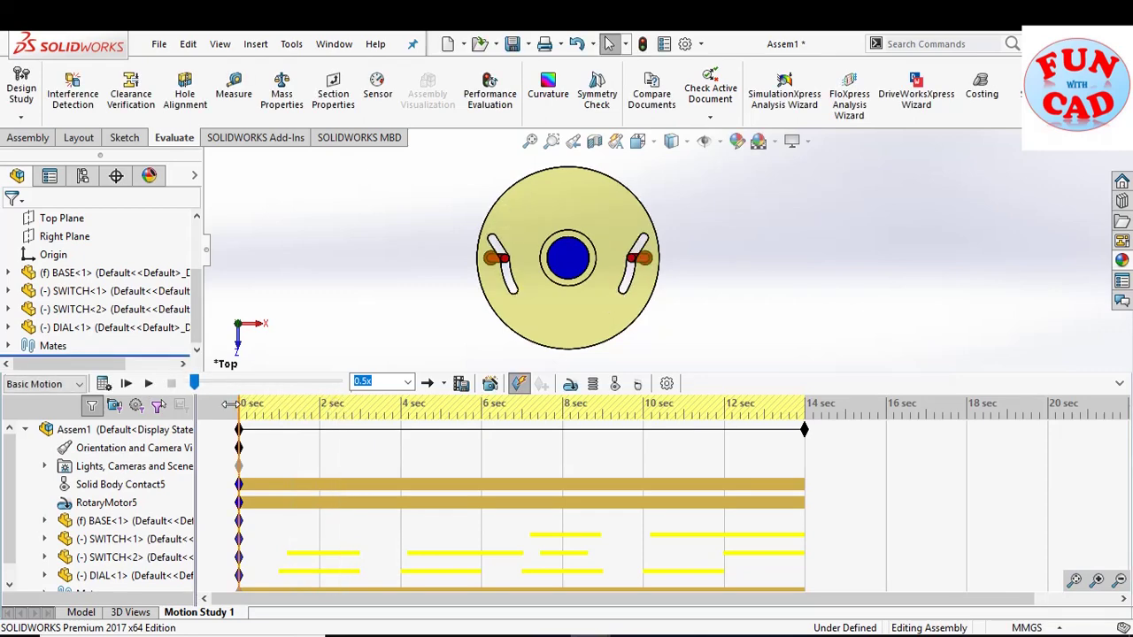
{"action": "left_click", "coordinate": [1113, 379]}
{"action": "left_click", "coordinate": [144, 599]}
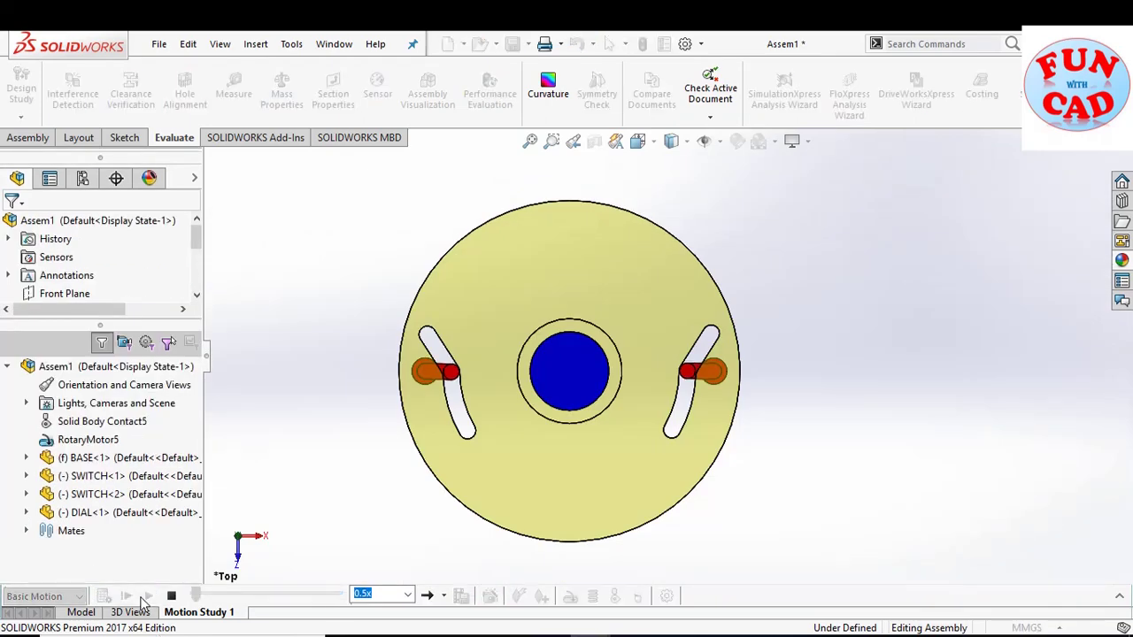